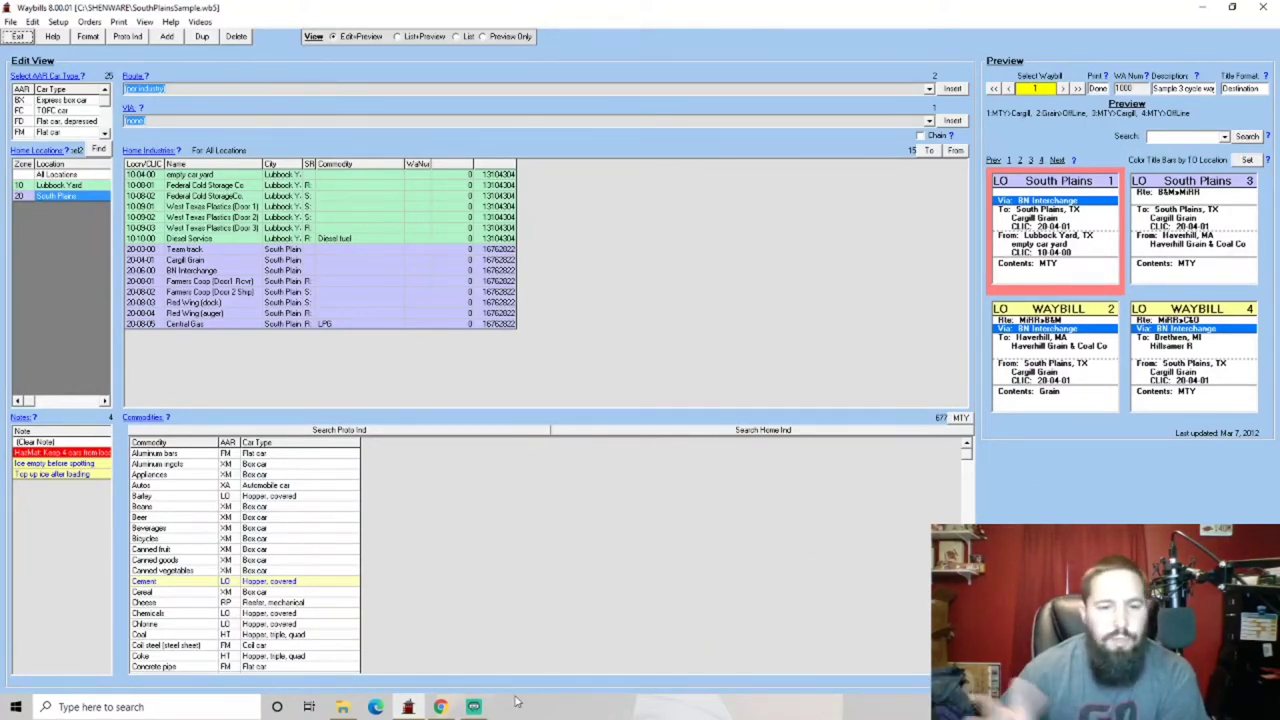
Step: Switch to Chrome and open the Industry Database page among the OPSIG website's resources
{"action": "left_click", "coordinate": [440, 706]}
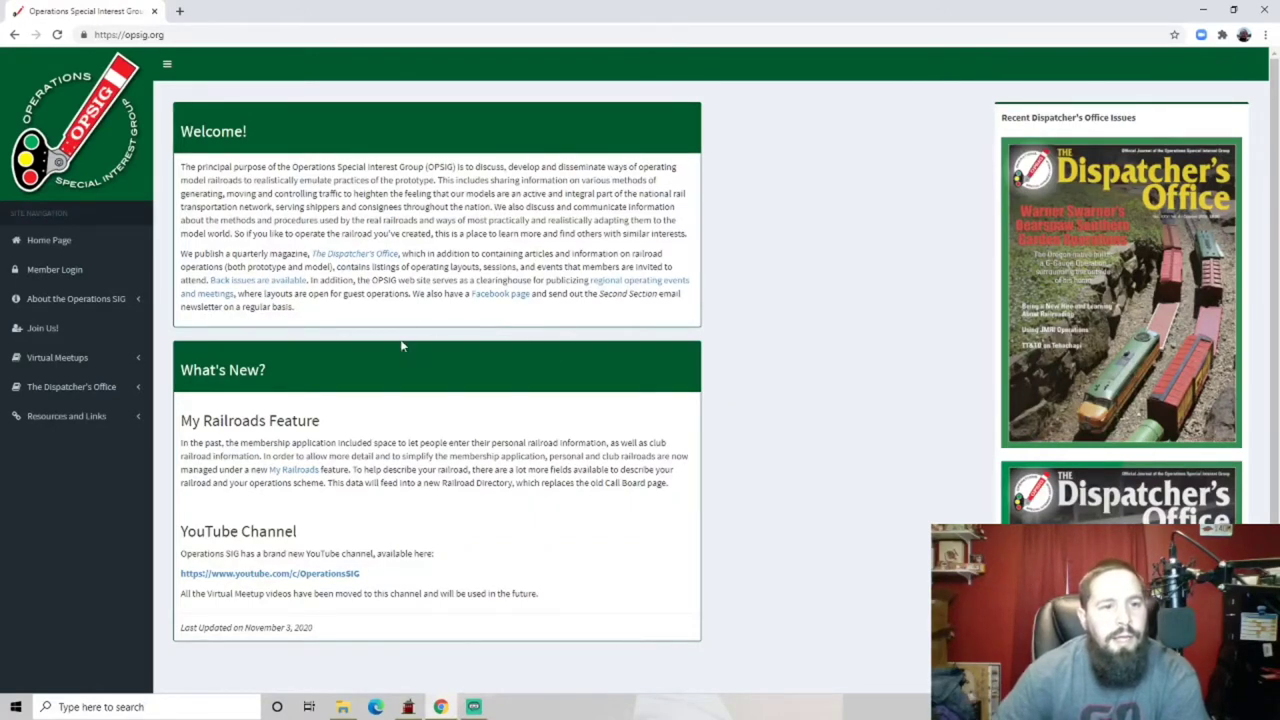
{"action": "left_click", "coordinate": [85, 418]}
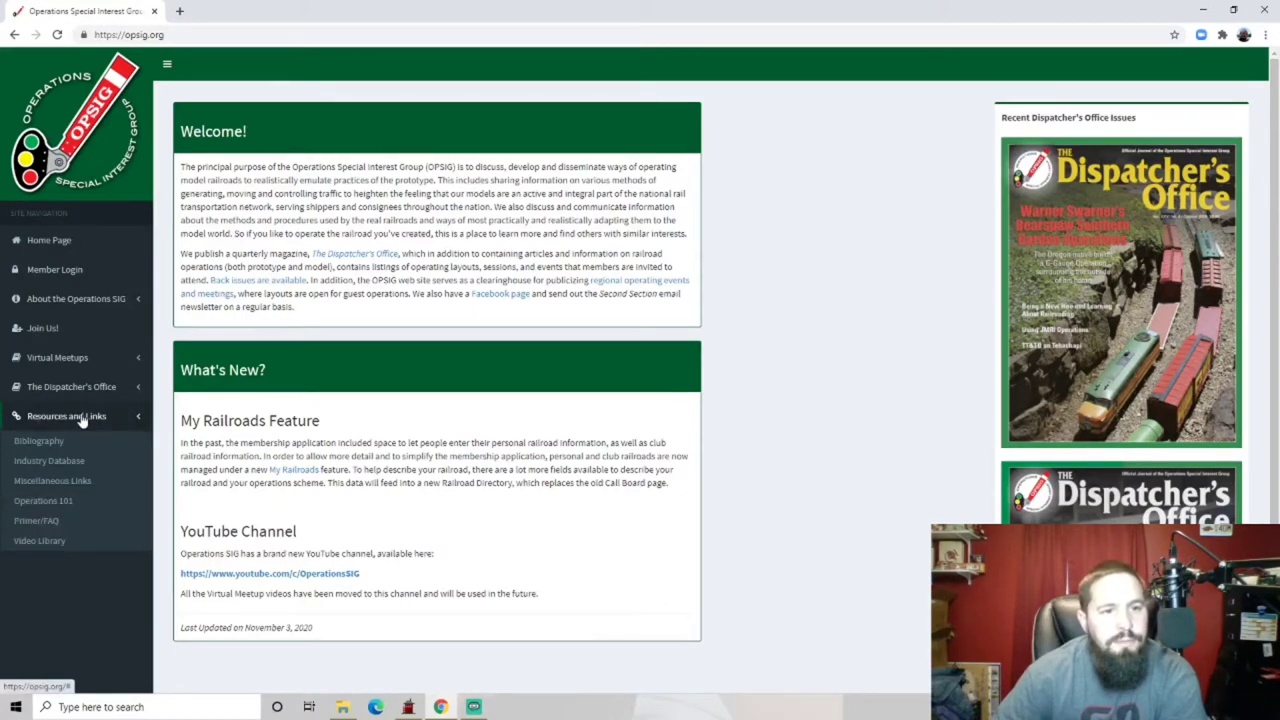
{"action": "left_click", "coordinate": [38, 465]}
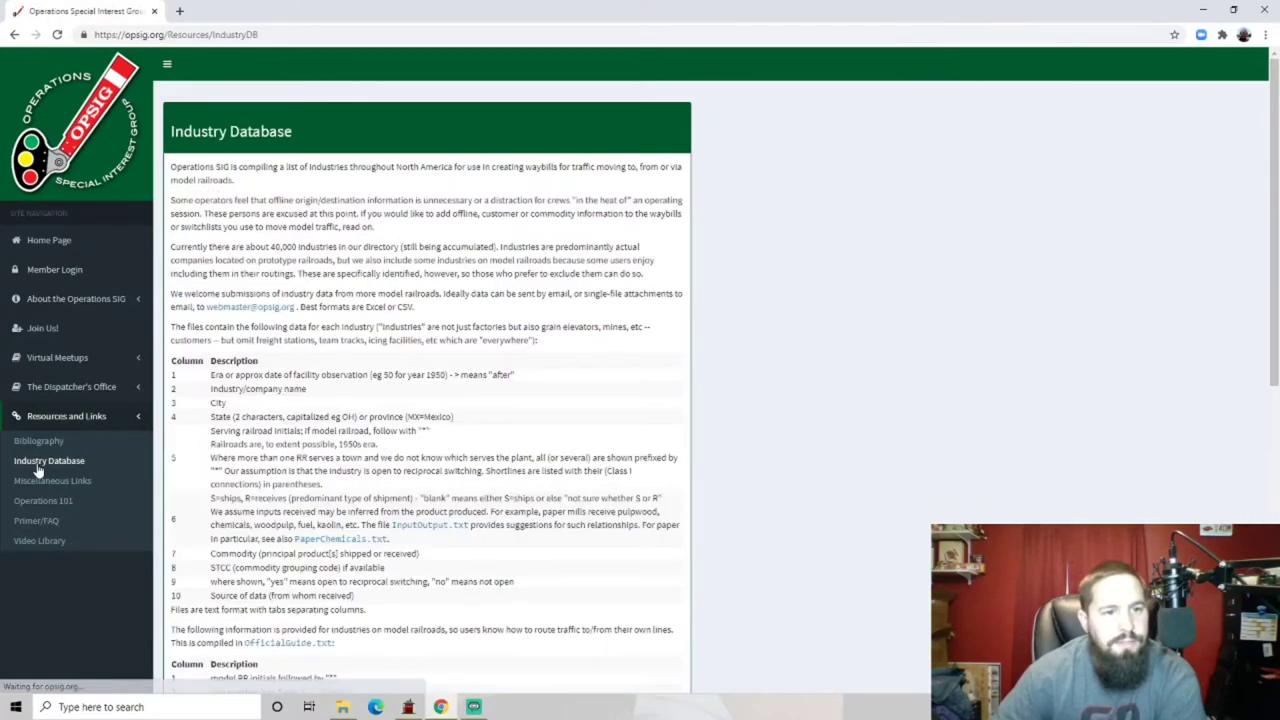
Step: Review the Industry Database description and open the southern states and Mexico file, OpSigSTH.txt
{"action": "scroll", "coordinate": [298, 430], "scroll_direction": "down", "scroll_amount": 4}
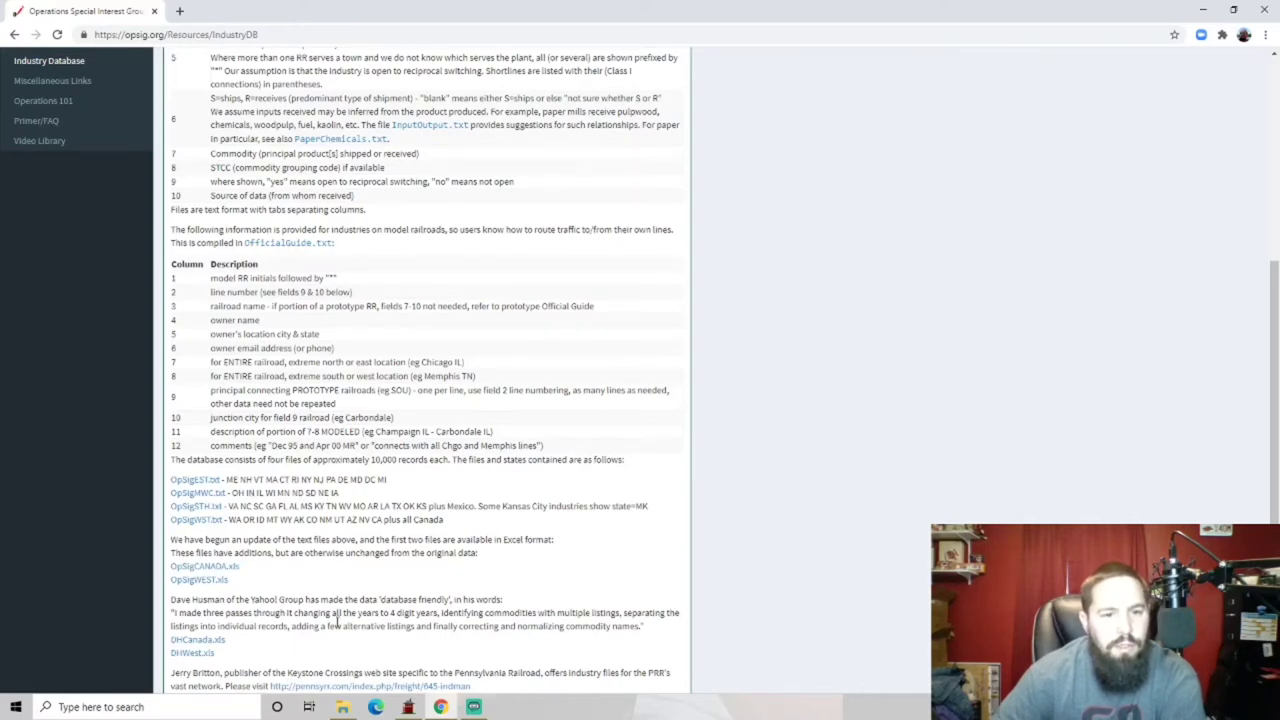
{"action": "scroll", "coordinate": [336, 620], "scroll_direction": "down", "scroll_amount": 3}
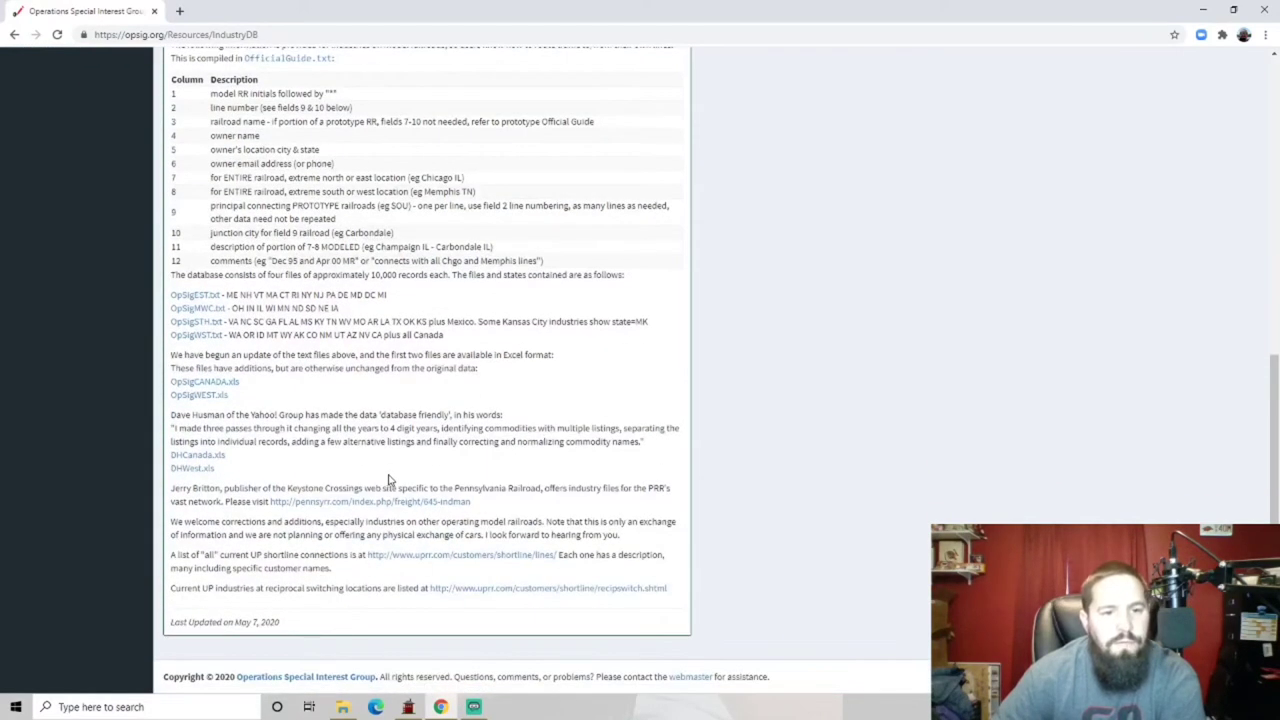
{"action": "scroll", "coordinate": [390, 490], "scroll_direction": "up", "scroll_amount": 6}
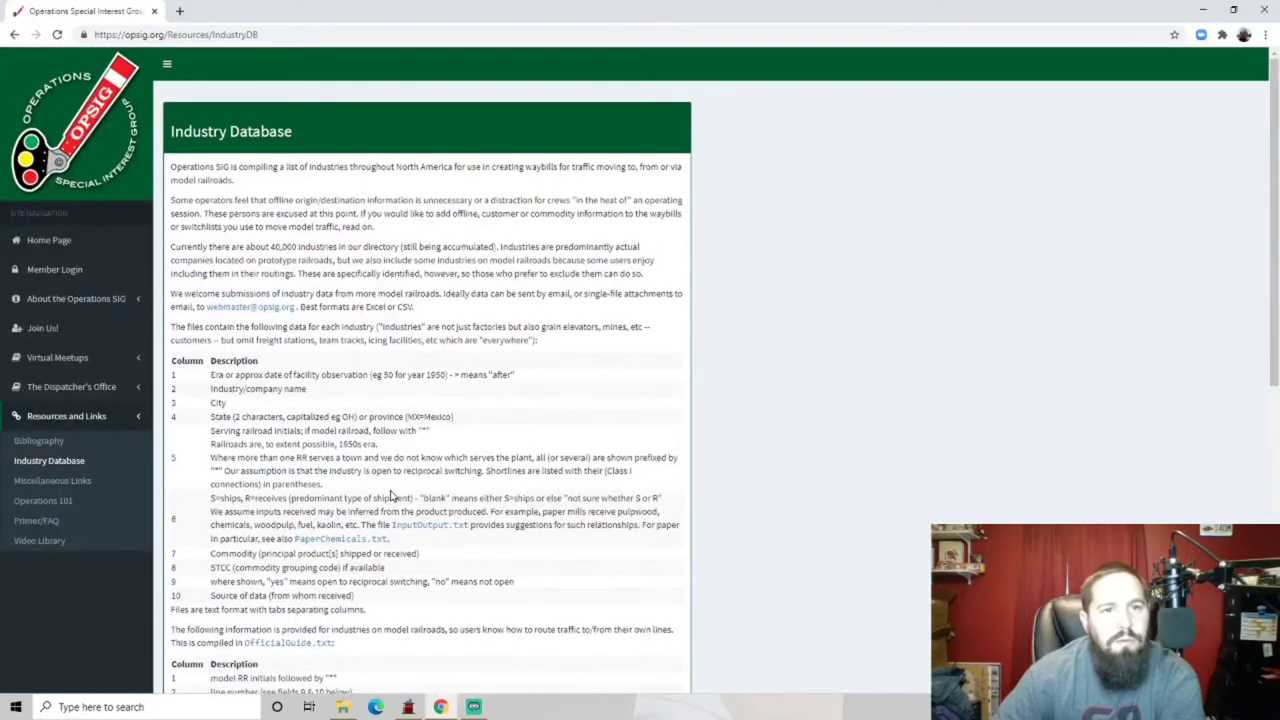
{"action": "scroll", "coordinate": [390, 497], "scroll_direction": "down", "scroll_amount": 3}
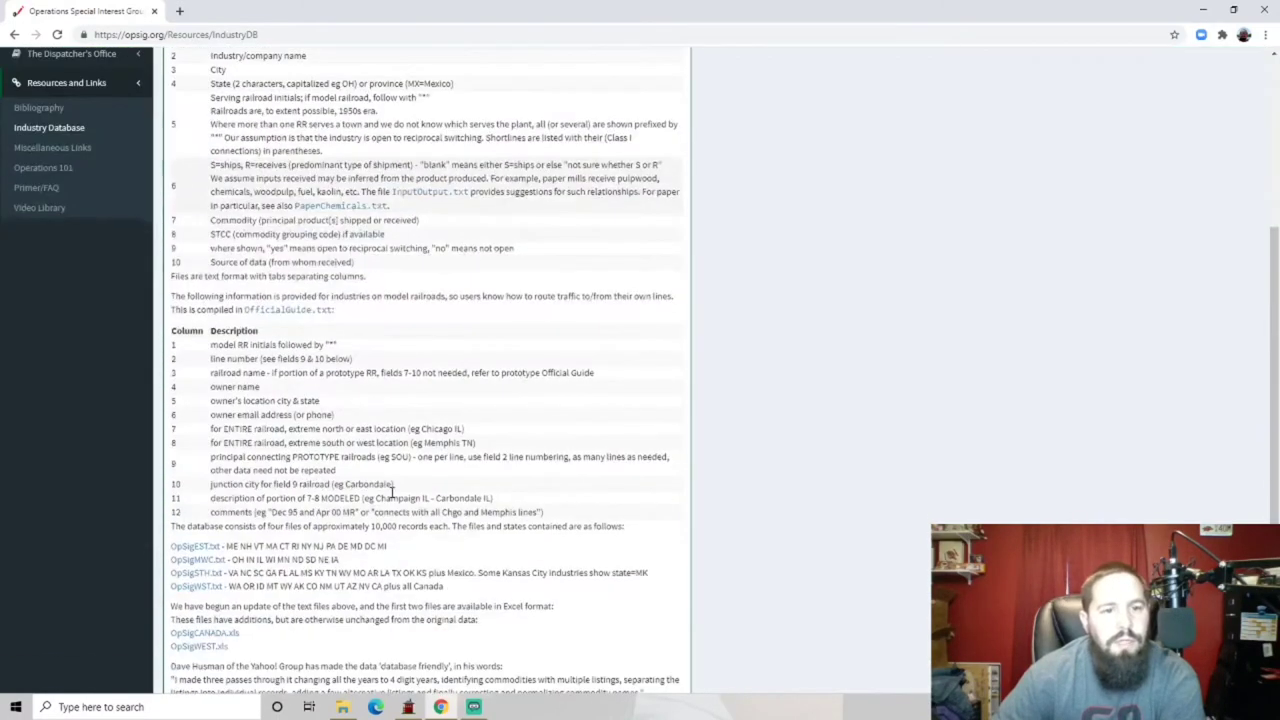
{"action": "left_click", "coordinate": [192, 575]}
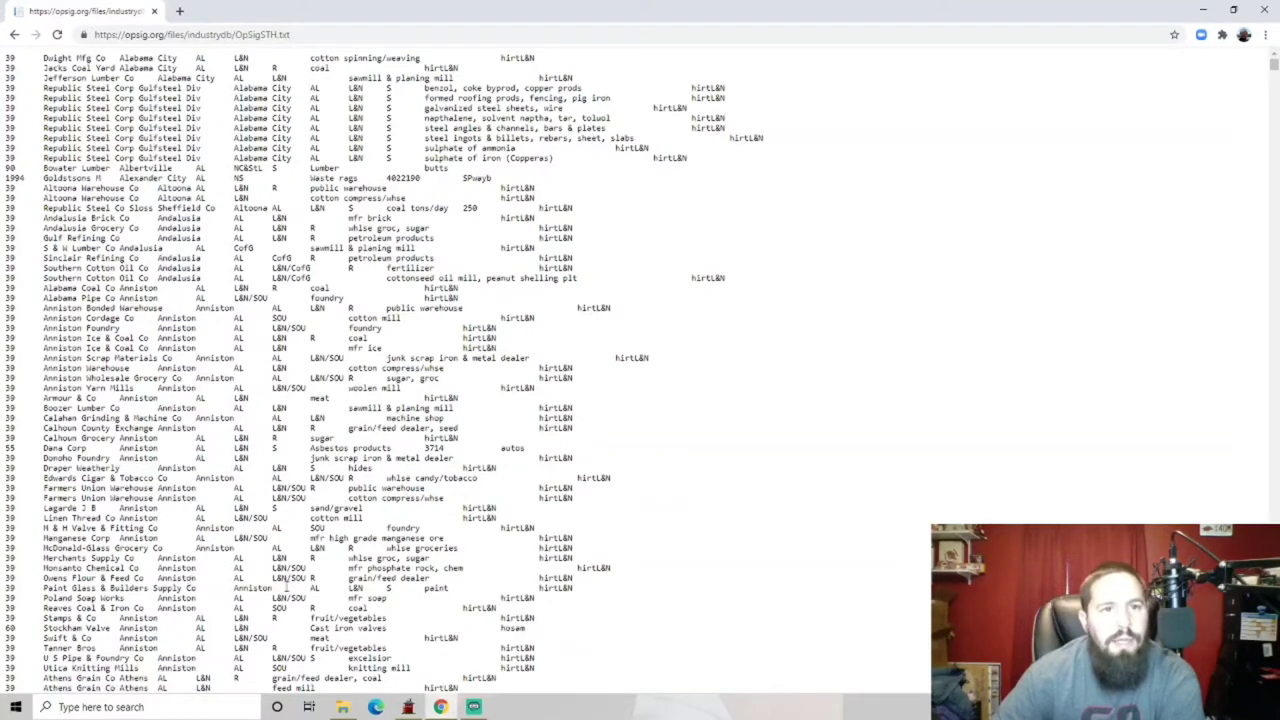
Step: Examine the Alabama industry records and highlight the L&N/SOU railroad entry of Anniston Foundry
{"action": "scroll", "coordinate": [309, 364], "scroll_direction": "down", "scroll_amount": 5}
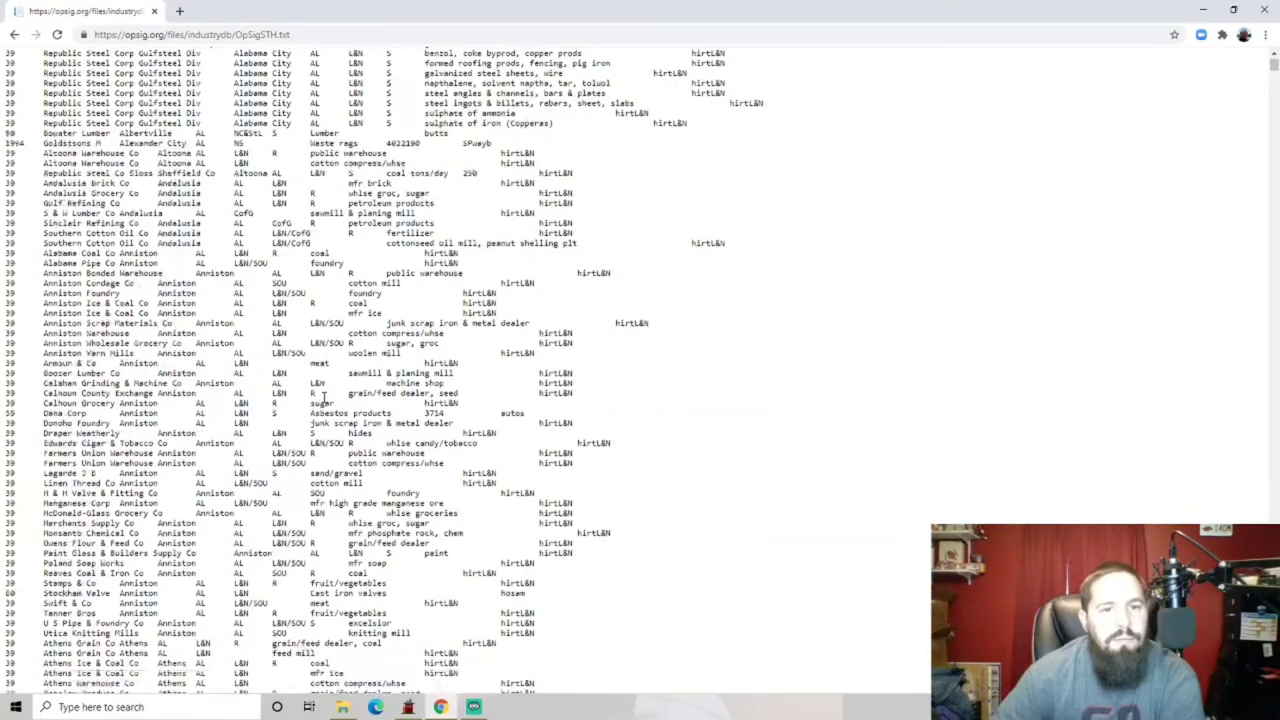
{"action": "scroll", "coordinate": [323, 400], "scroll_direction": "up", "scroll_amount": 5}
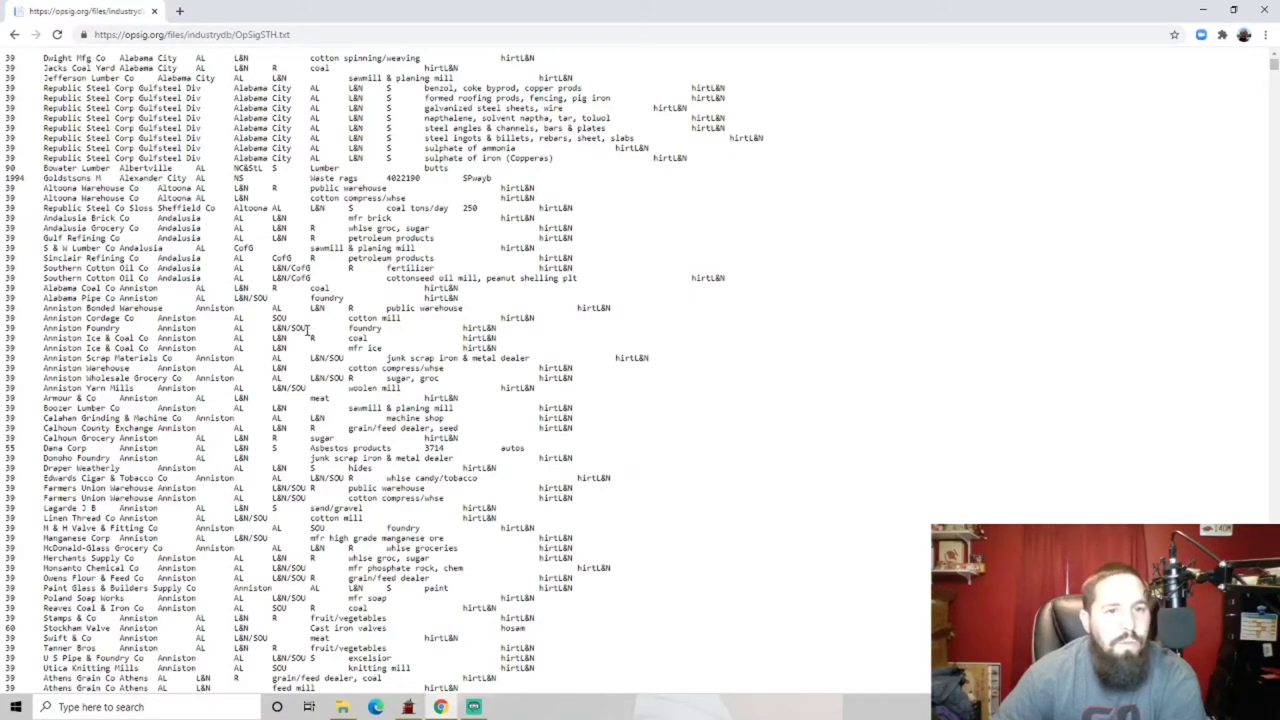
{"action": "left_click_drag", "start_coordinate": [308, 330], "coordinate": [270, 329]}
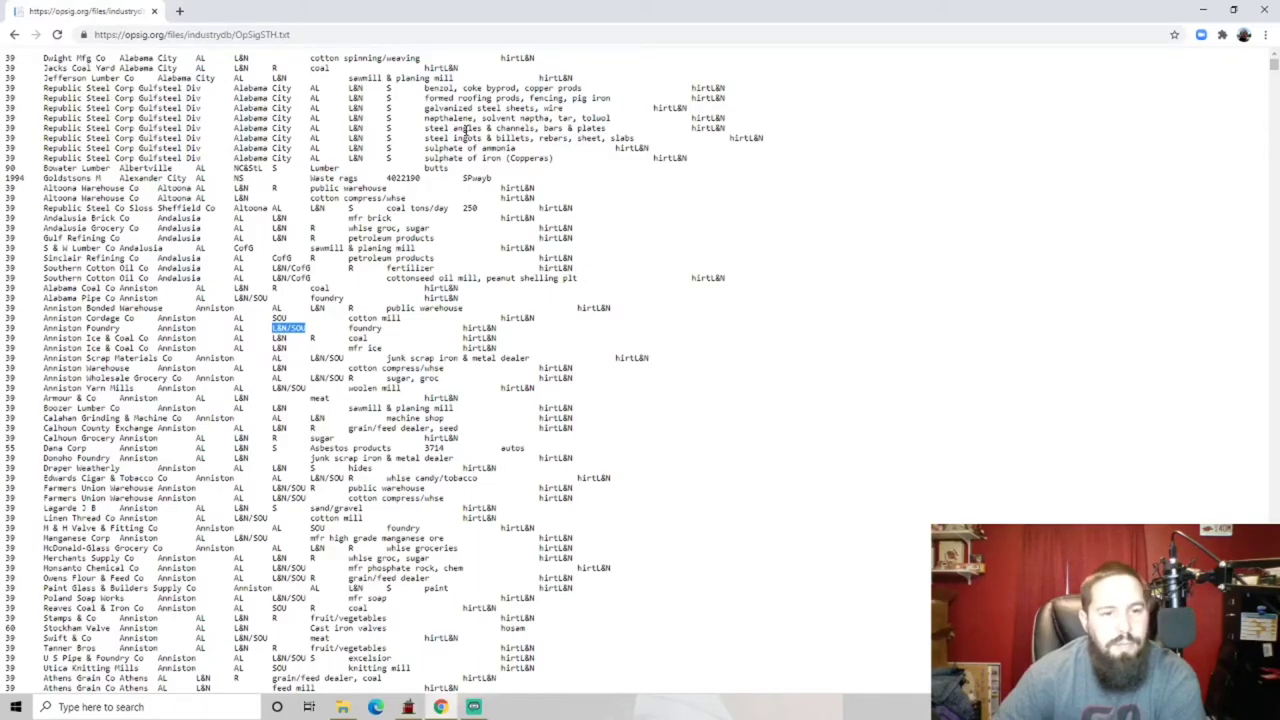
{"action": "scroll", "coordinate": [465, 130], "scroll_direction": "down", "scroll_amount": 10}
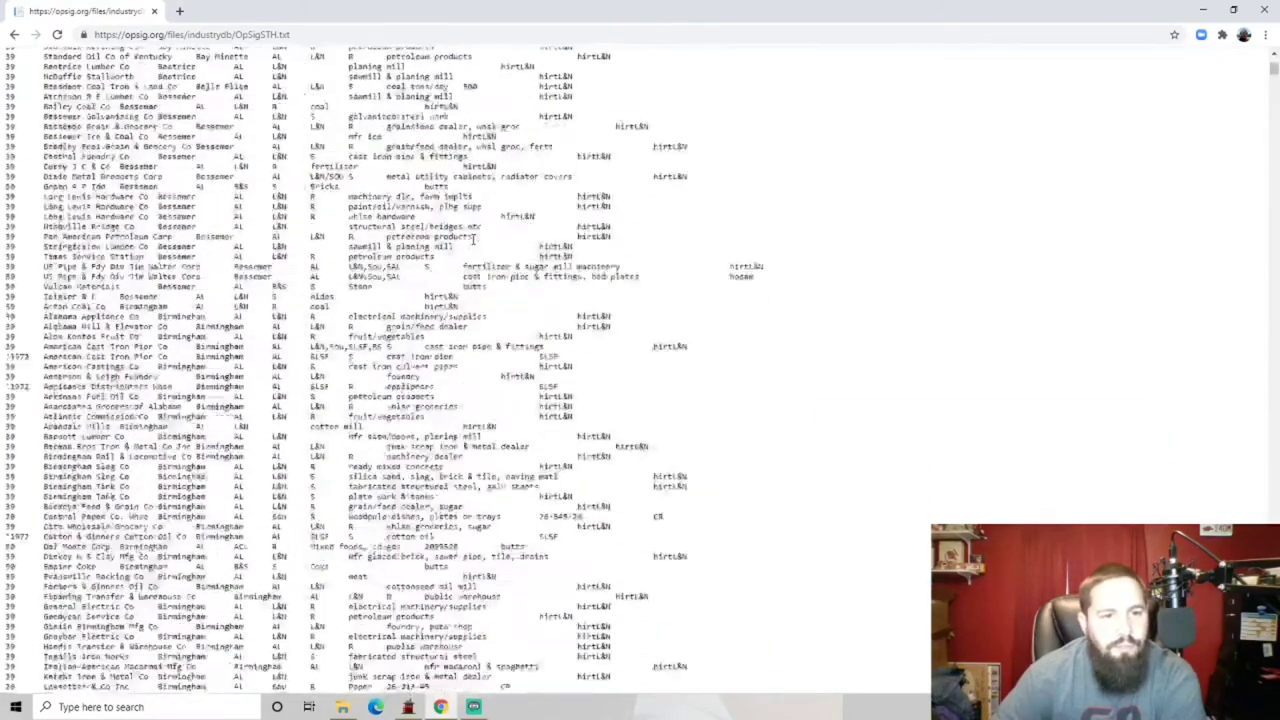
{"action": "scroll", "coordinate": [479, 245], "scroll_direction": "down", "scroll_amount": 15}
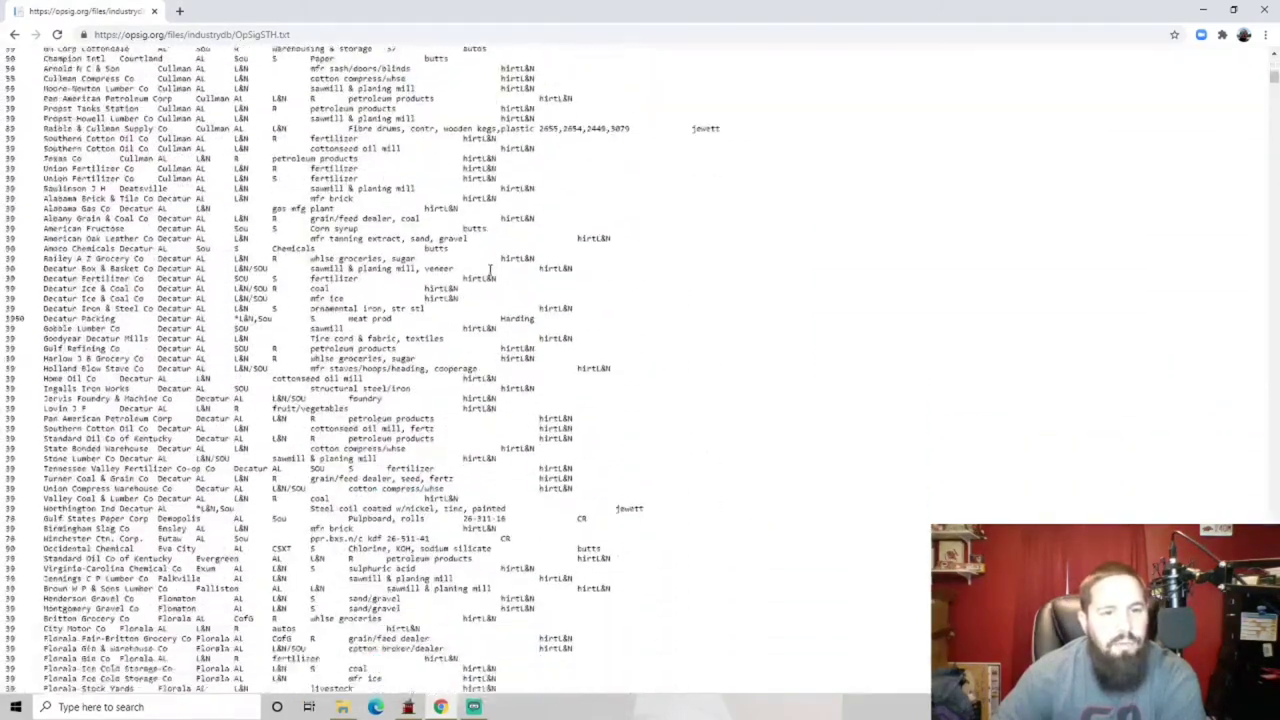
{"action": "scroll", "coordinate": [490, 270], "scroll_direction": "up", "scroll_amount": 15}
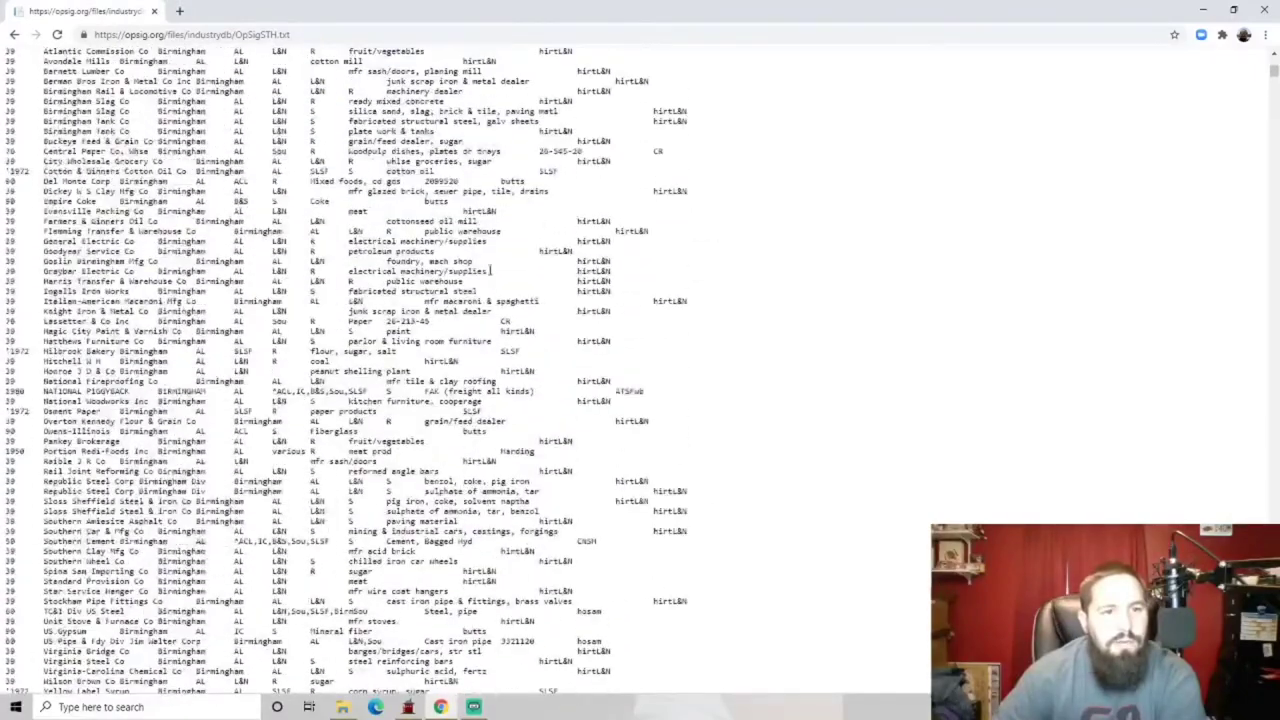
{"action": "scroll", "coordinate": [490, 270], "scroll_direction": "up", "scroll_amount": 10}
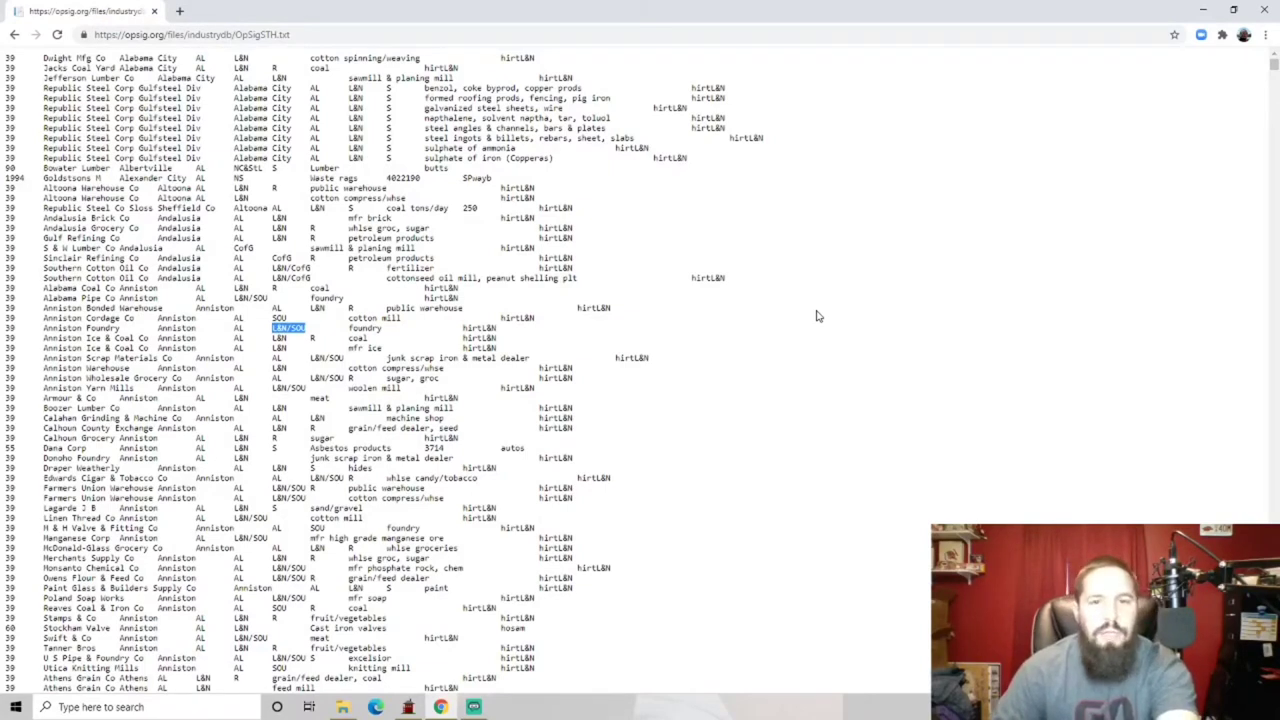
Step: Search the industry text file for "cattle"
{"action": "key", "text": "ctrl+f"}
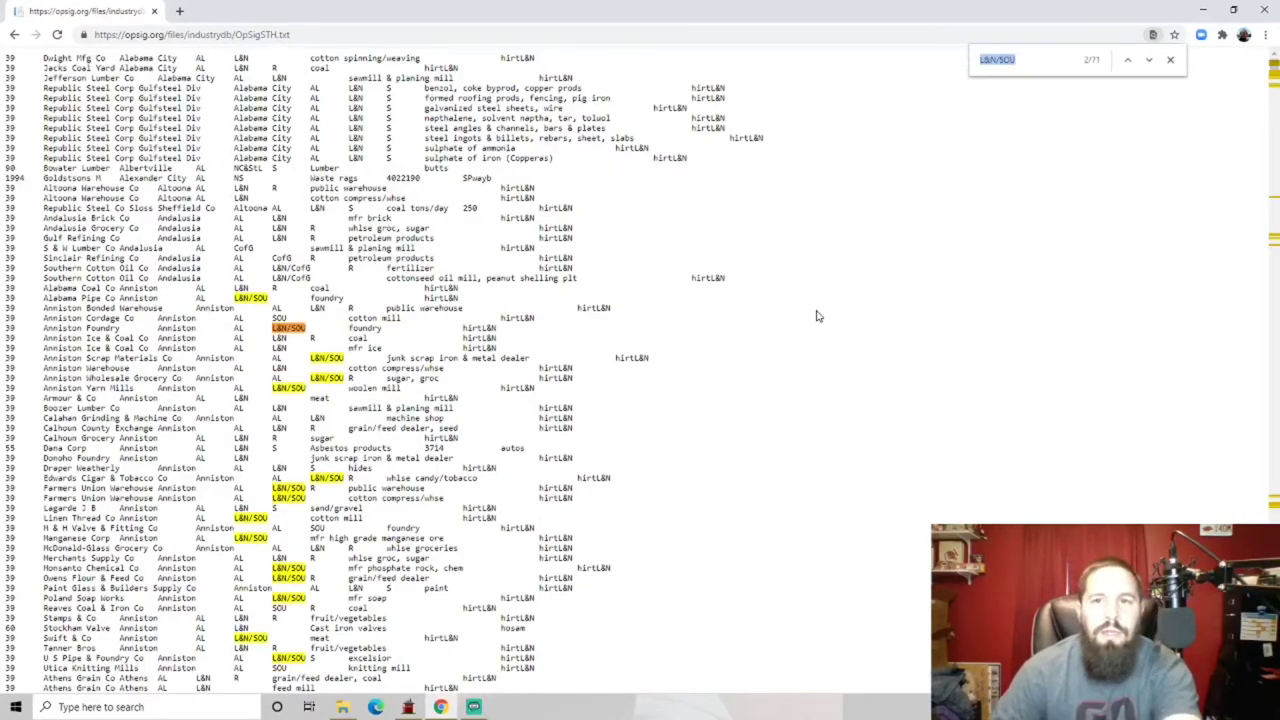
{"action": "left_click", "coordinate": [1036, 60]}
{"action": "key", "text": "Return"}
{"action": "left_click_drag", "start_coordinate": [1030, 60], "coordinate": [958, 63]}
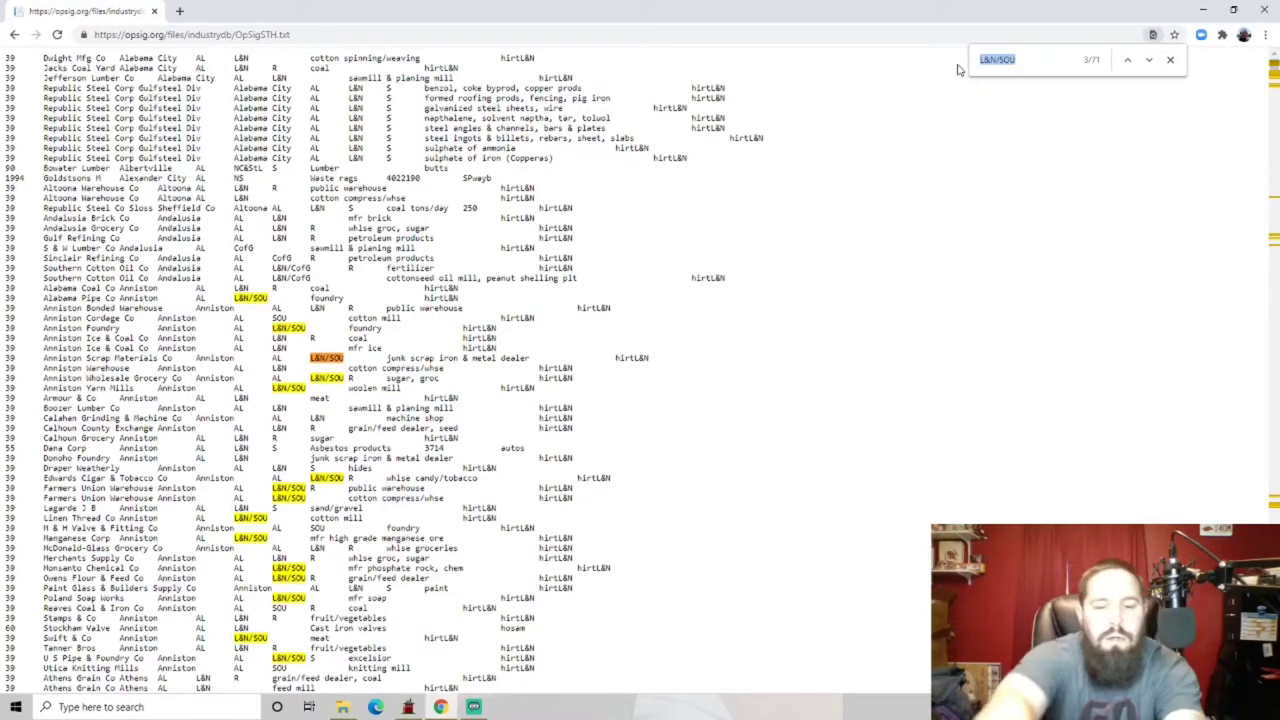
{"action": "type", "text": "catt"}
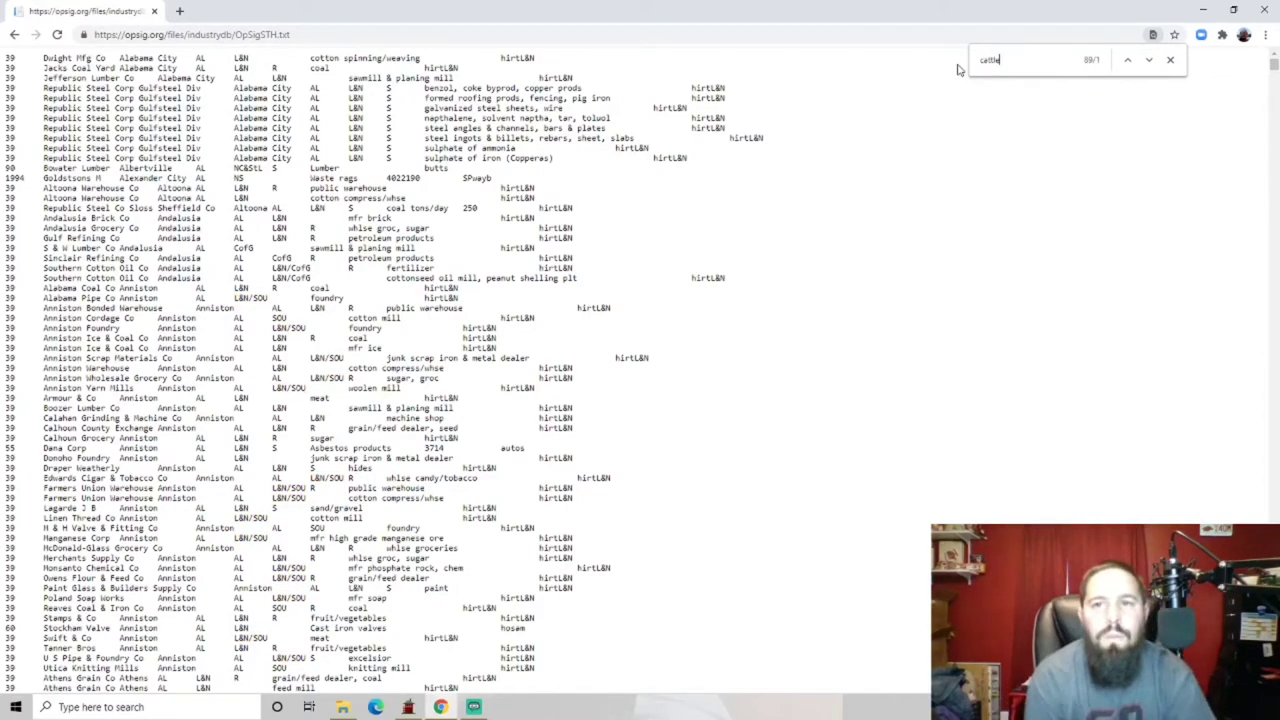
{"action": "type", "text": "le"}
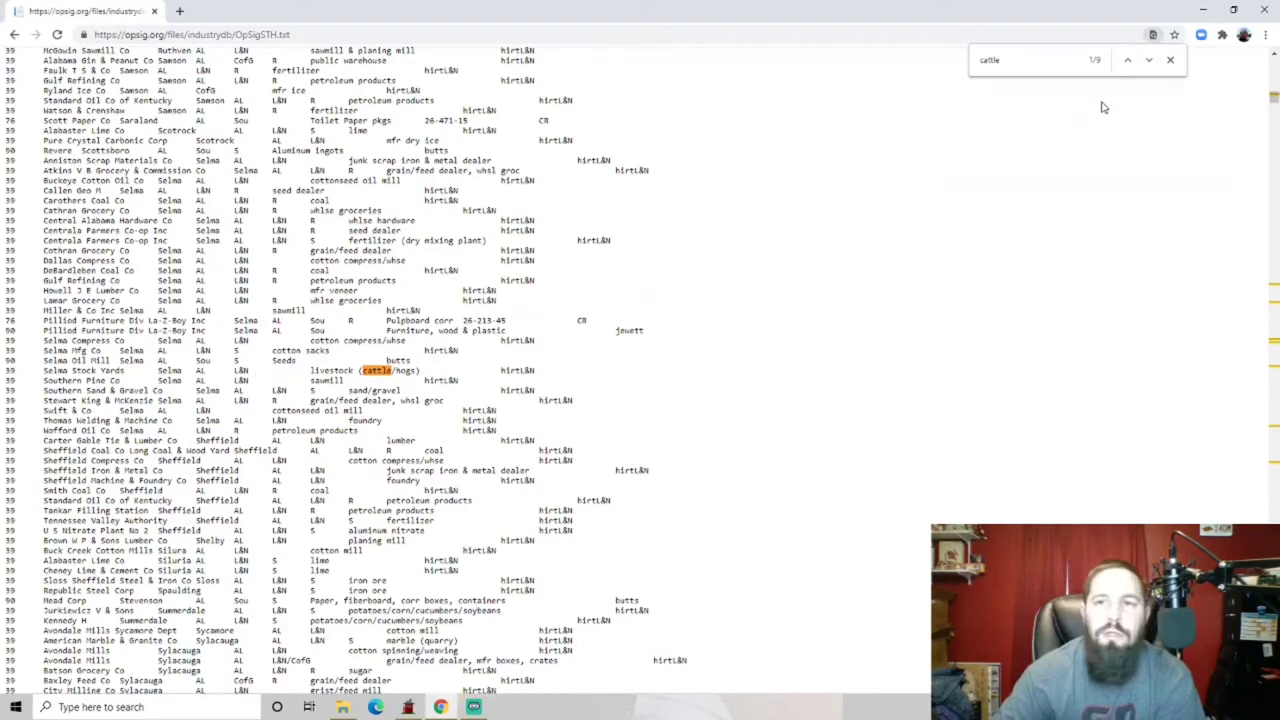
Step: Advance through the "cattle" matches to Shawnee Dairy Cattle Co. and highlight its CGW source code
{"action": "left_click", "coordinate": [1149, 62]}
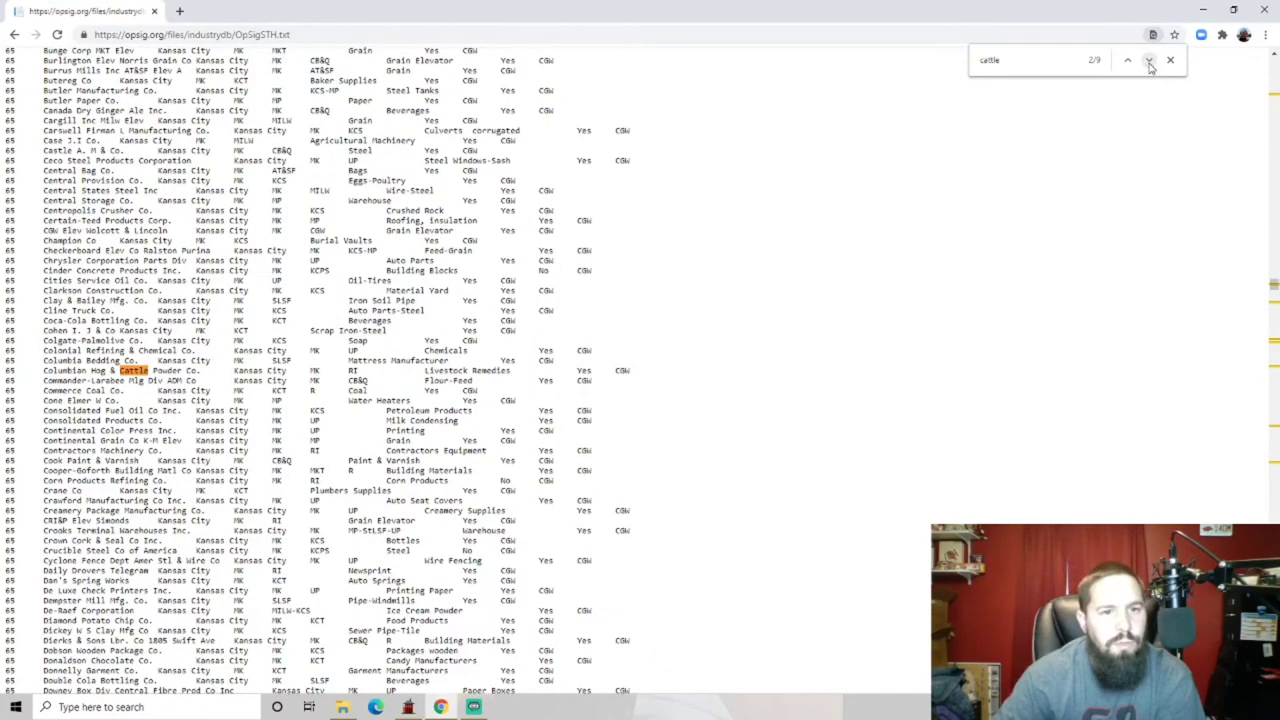
{"action": "left_click", "coordinate": [1149, 62]}
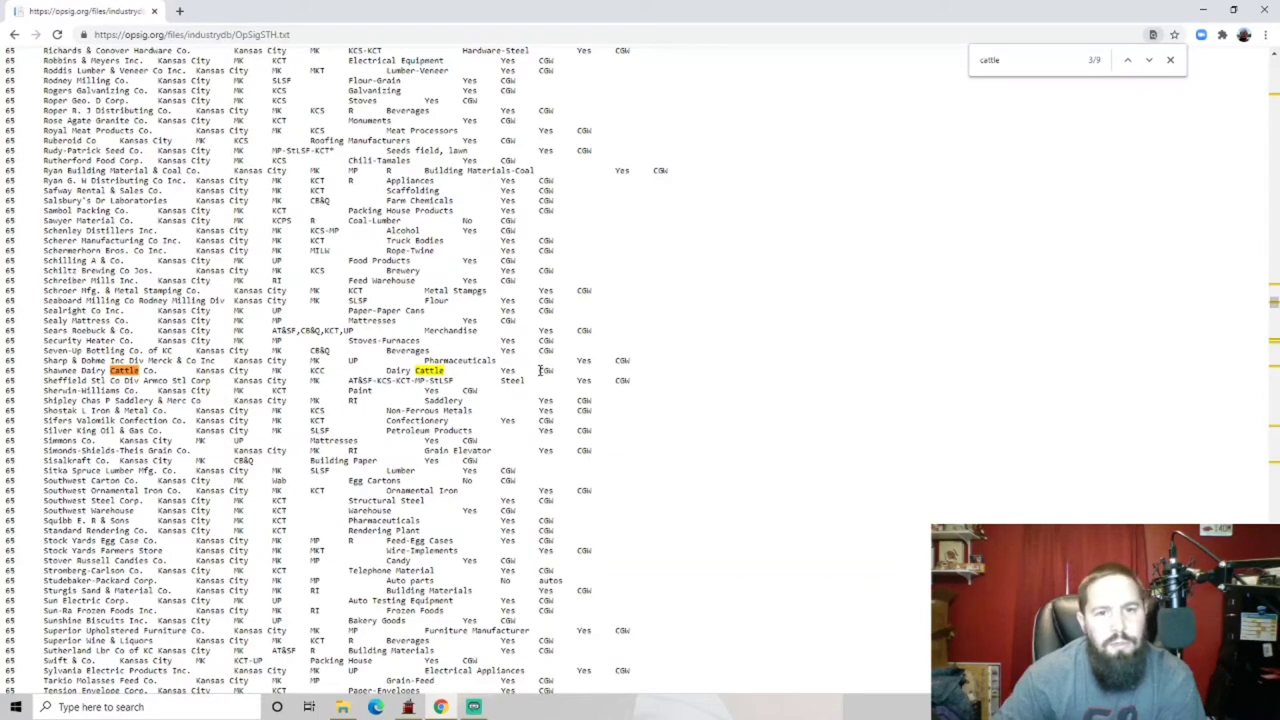
{"action": "left_click_drag", "start_coordinate": [541, 371], "coordinate": [558, 377]}
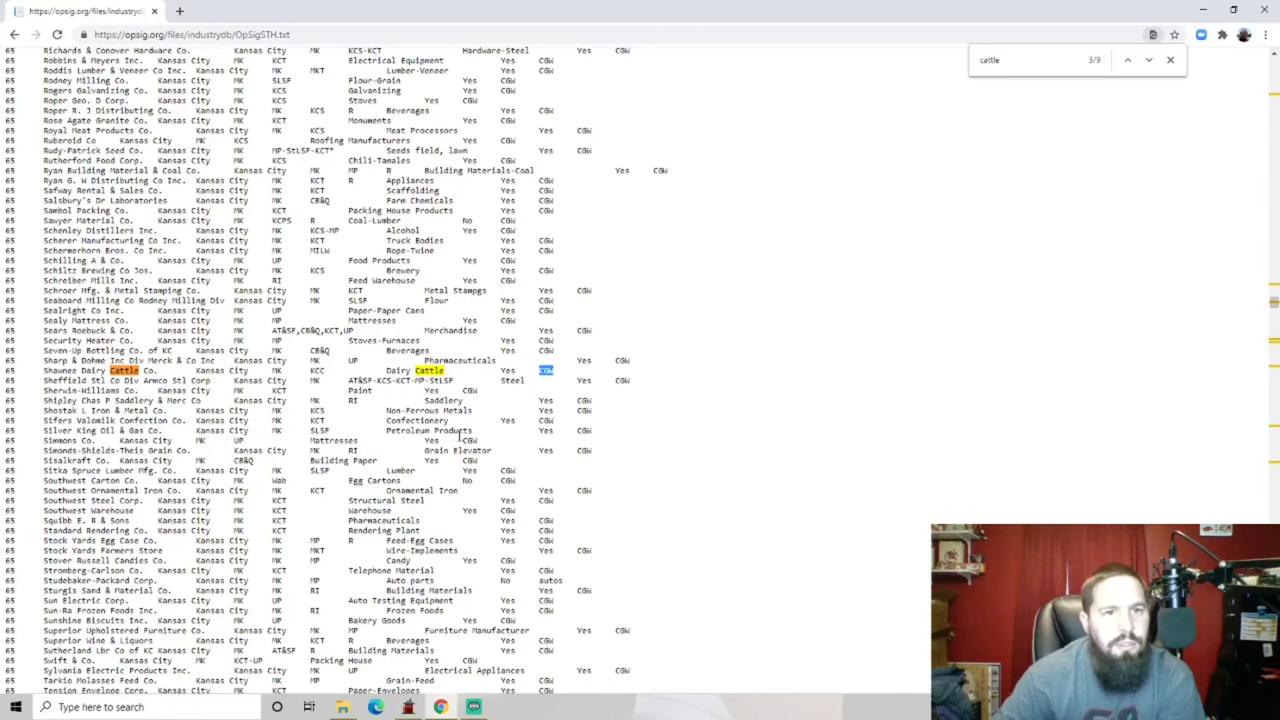
Step: Highlight the railroad list of Sears Roebuck & Co. and the KCC railroad and MK state codes of Shawnee Dairy Cattle Co
{"action": "left_click_drag", "start_coordinate": [272, 330], "coordinate": [356, 331]}
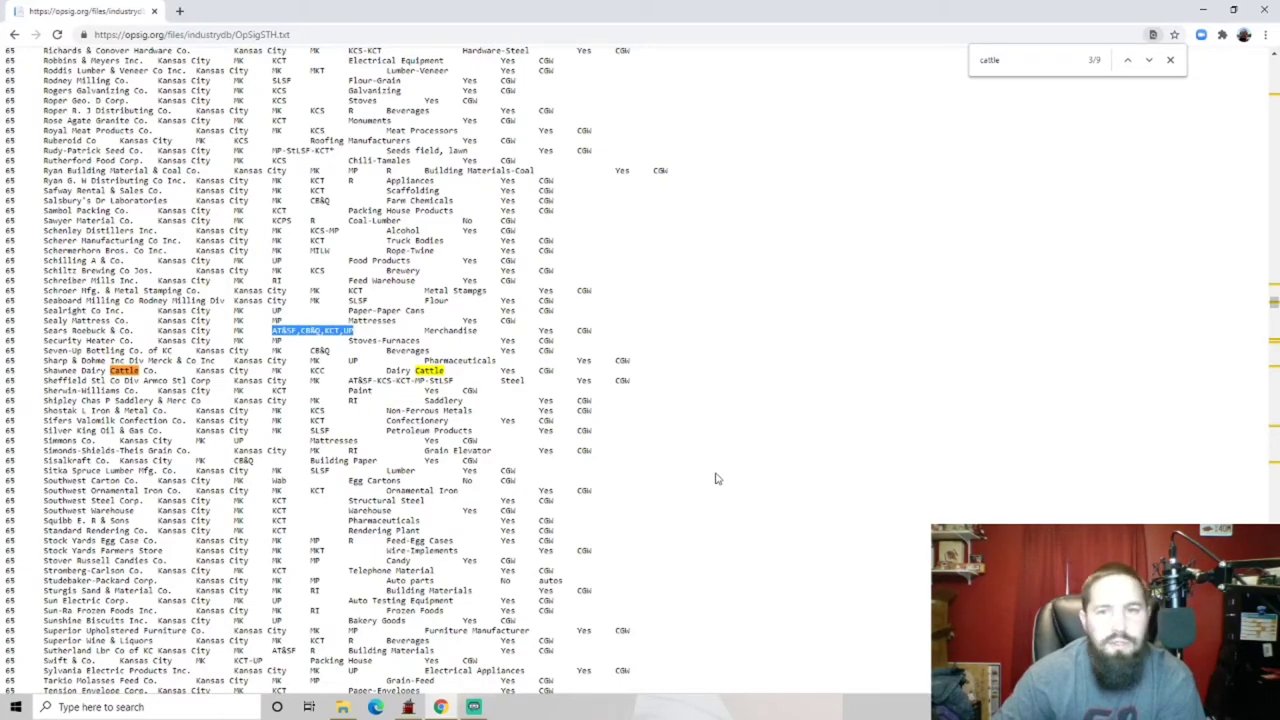
{"action": "scroll", "coordinate": [697, 487], "scroll_direction": "down", "scroll_amount": 3}
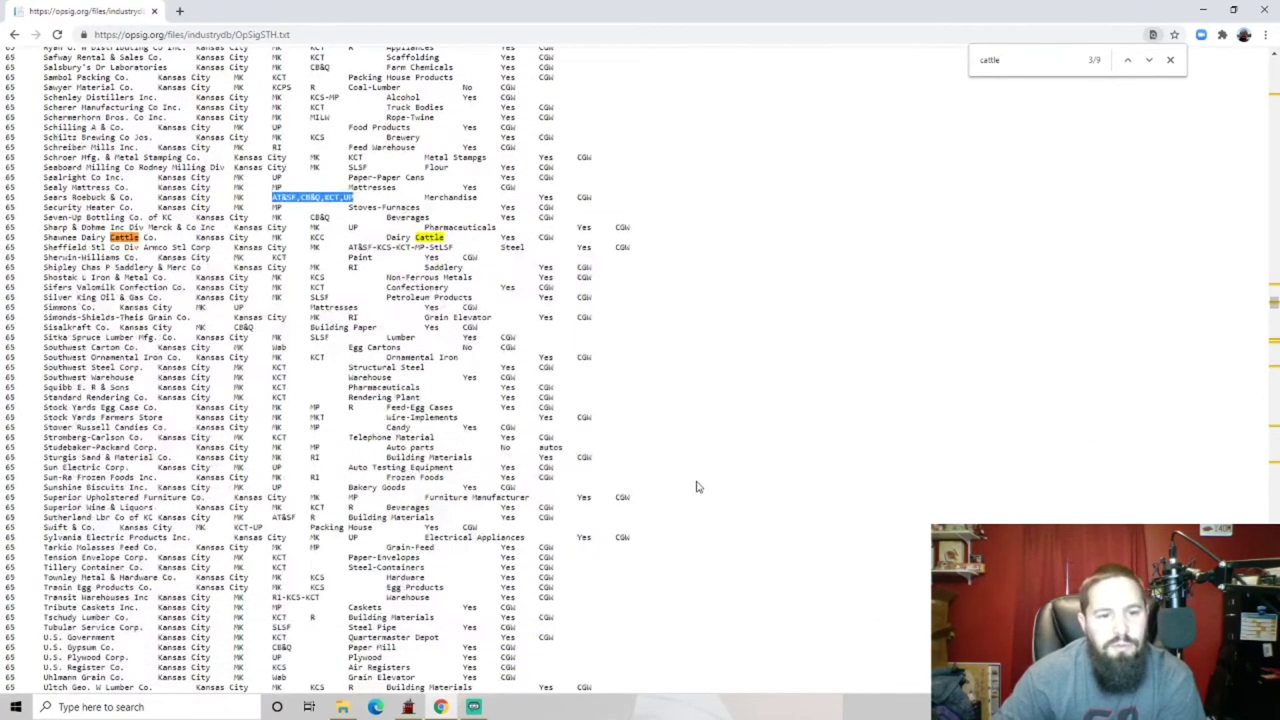
{"action": "scroll", "coordinate": [697, 487], "scroll_direction": "up", "scroll_amount": 3}
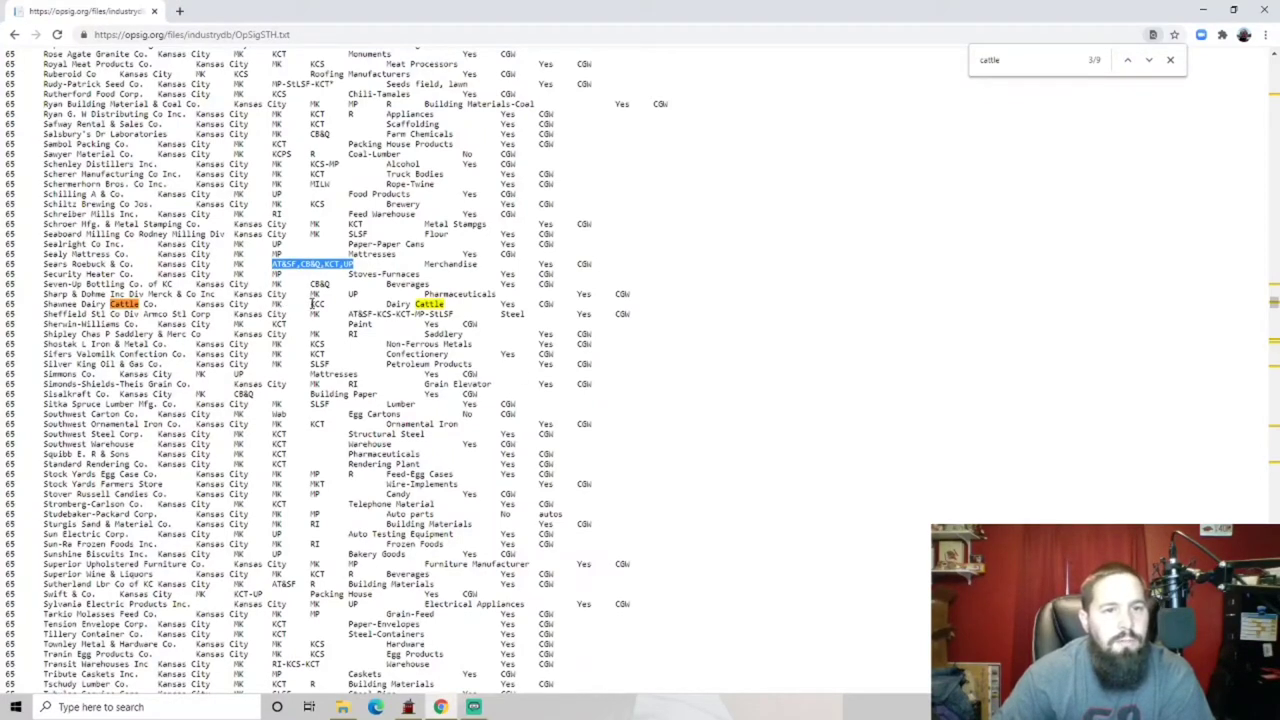
{"action": "left_click_drag", "start_coordinate": [310, 303], "coordinate": [329, 304]}
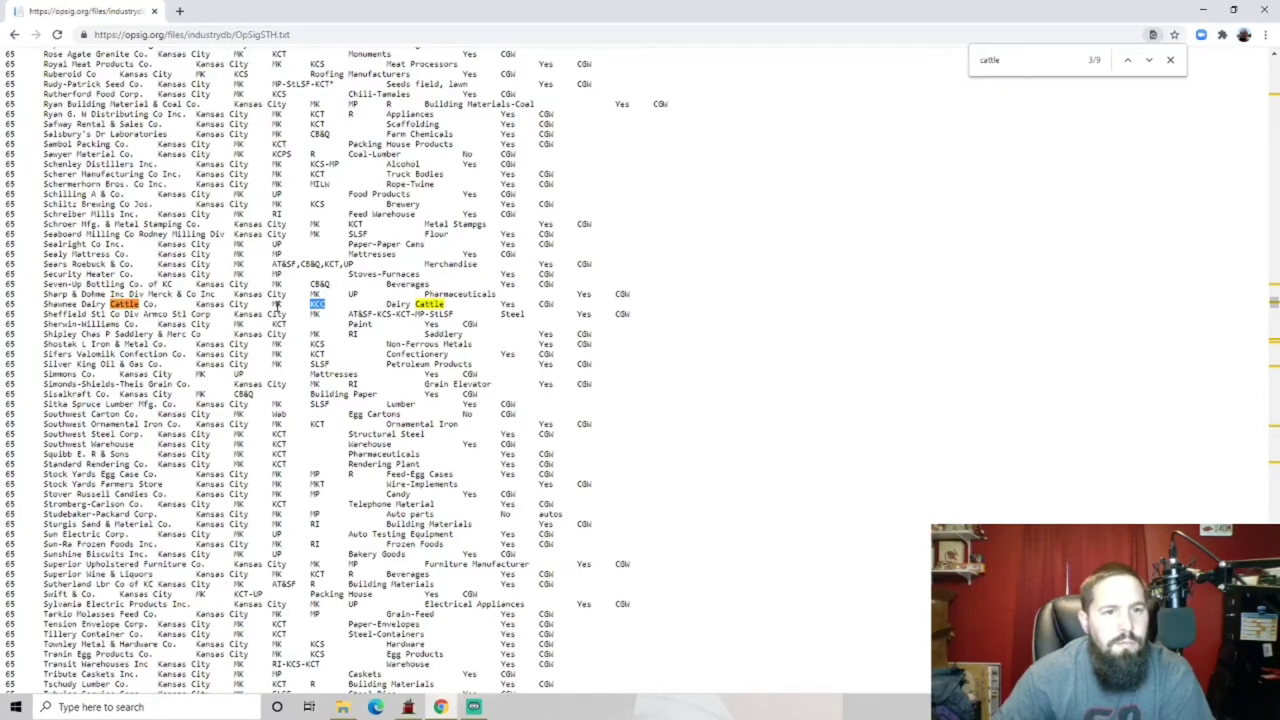
{"action": "double_click", "coordinate": [277, 304]}
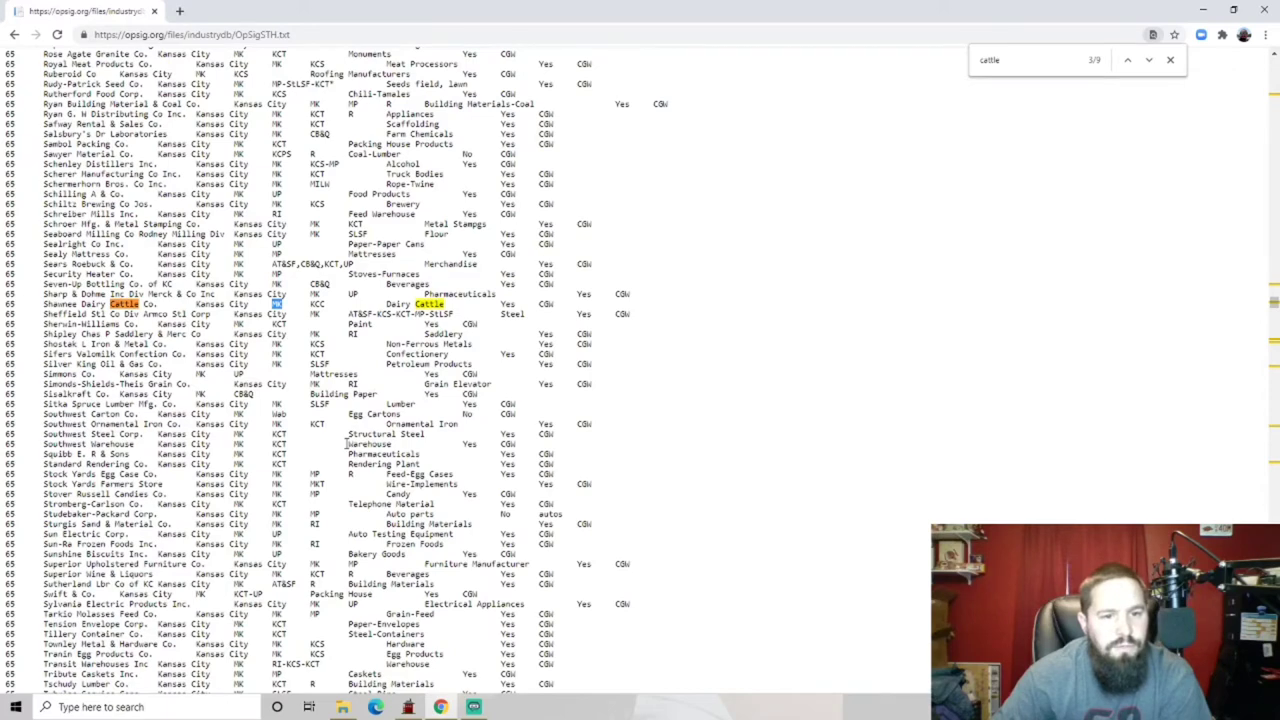
Step: Find the Belton, Missouri listings and highlight the Belton Lumber Co and Benson Lumber Co records
{"action": "scroll", "coordinate": [347, 443], "scroll_direction": "down", "scroll_amount": 5}
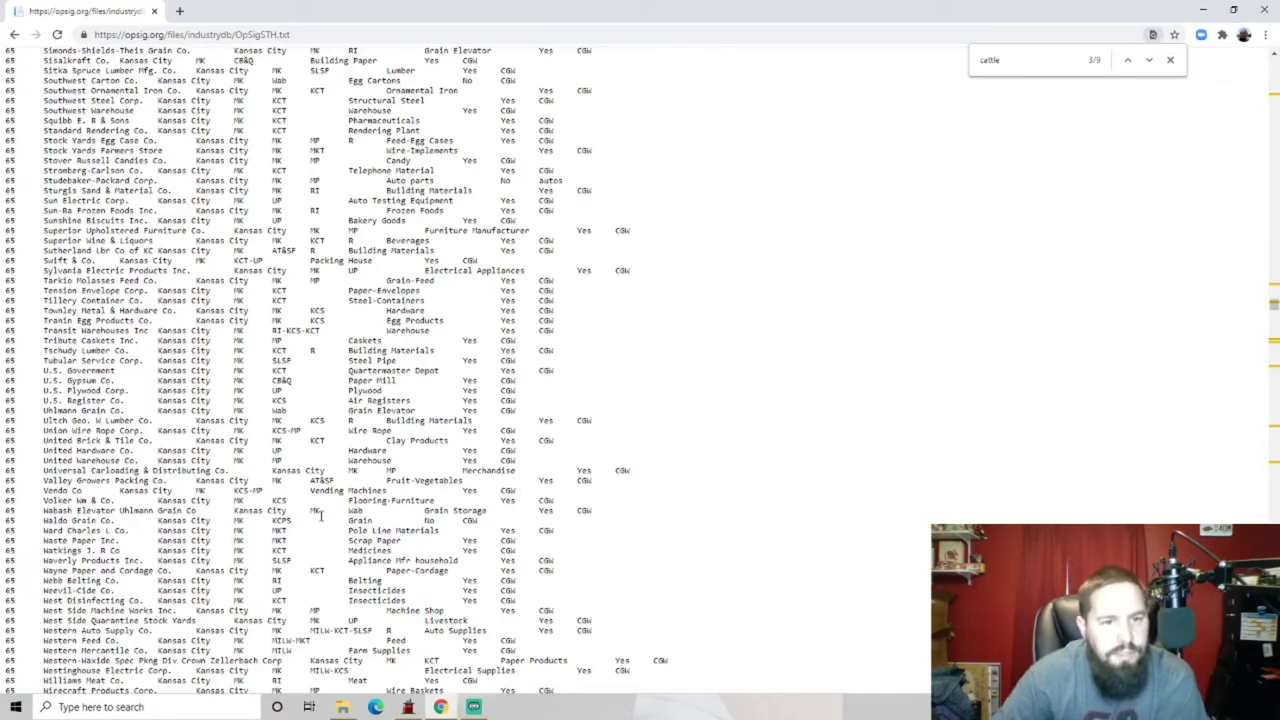
{"action": "scroll", "coordinate": [313, 500], "scroll_direction": "down", "scroll_amount": 15}
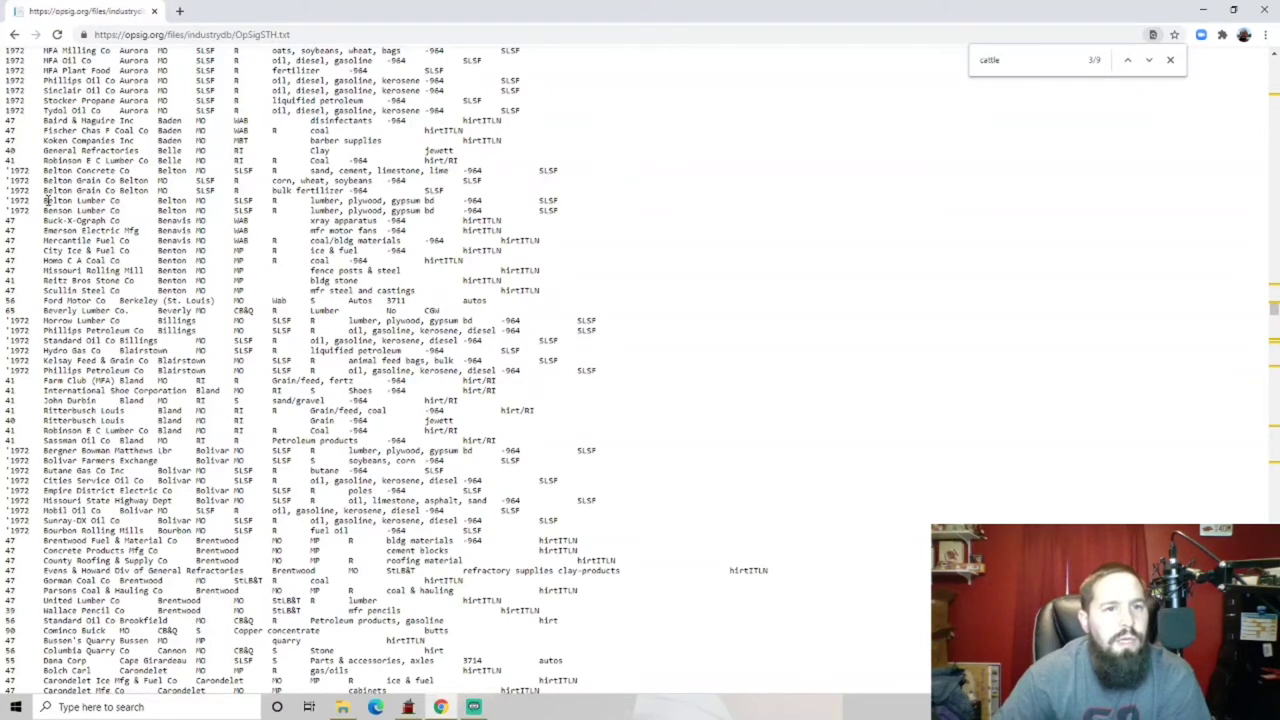
{"action": "left_click_drag", "start_coordinate": [43, 203], "coordinate": [563, 214]}
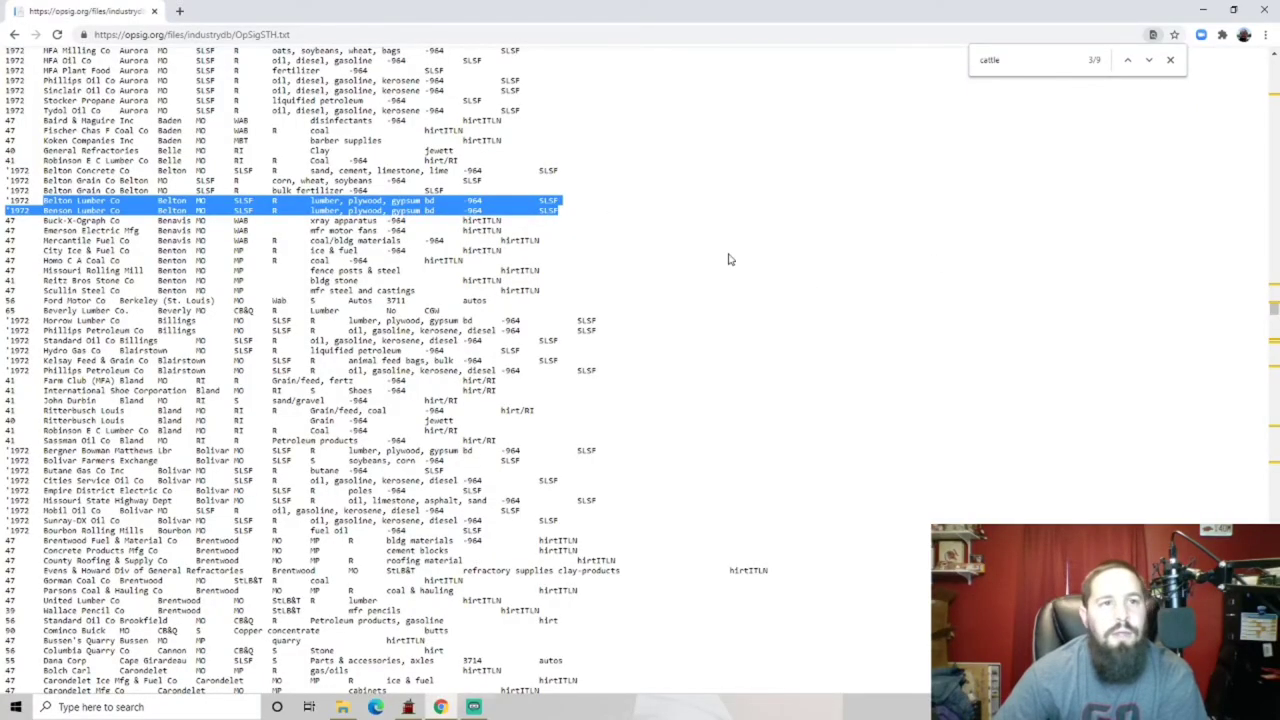
Step: Switch back to Waybills and show the waybills in the List+Preview view, followed by the List view
{"action": "scroll", "coordinate": [588, 273], "scroll_direction": "up", "scroll_amount": 1}
{"action": "scroll", "coordinate": [588, 273], "scroll_direction": "up", "scroll_amount": 15}
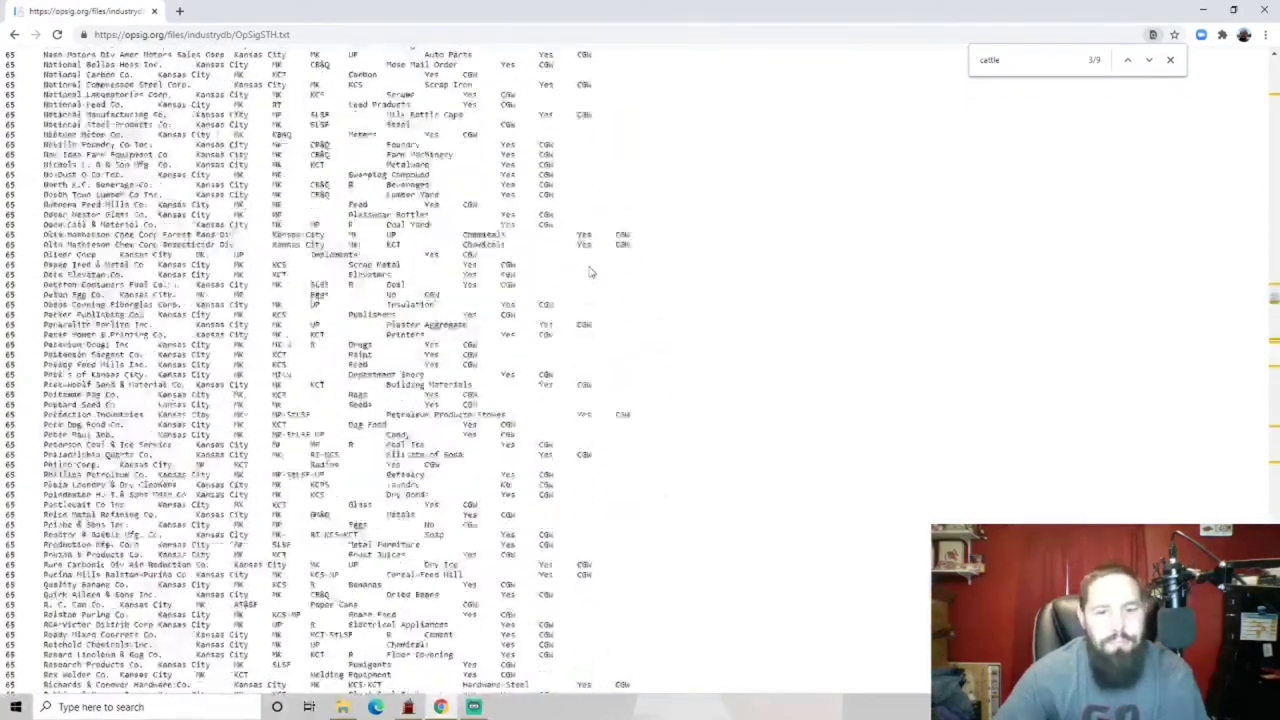
{"action": "scroll", "coordinate": [588, 273], "scroll_direction": "up", "scroll_amount": 15}
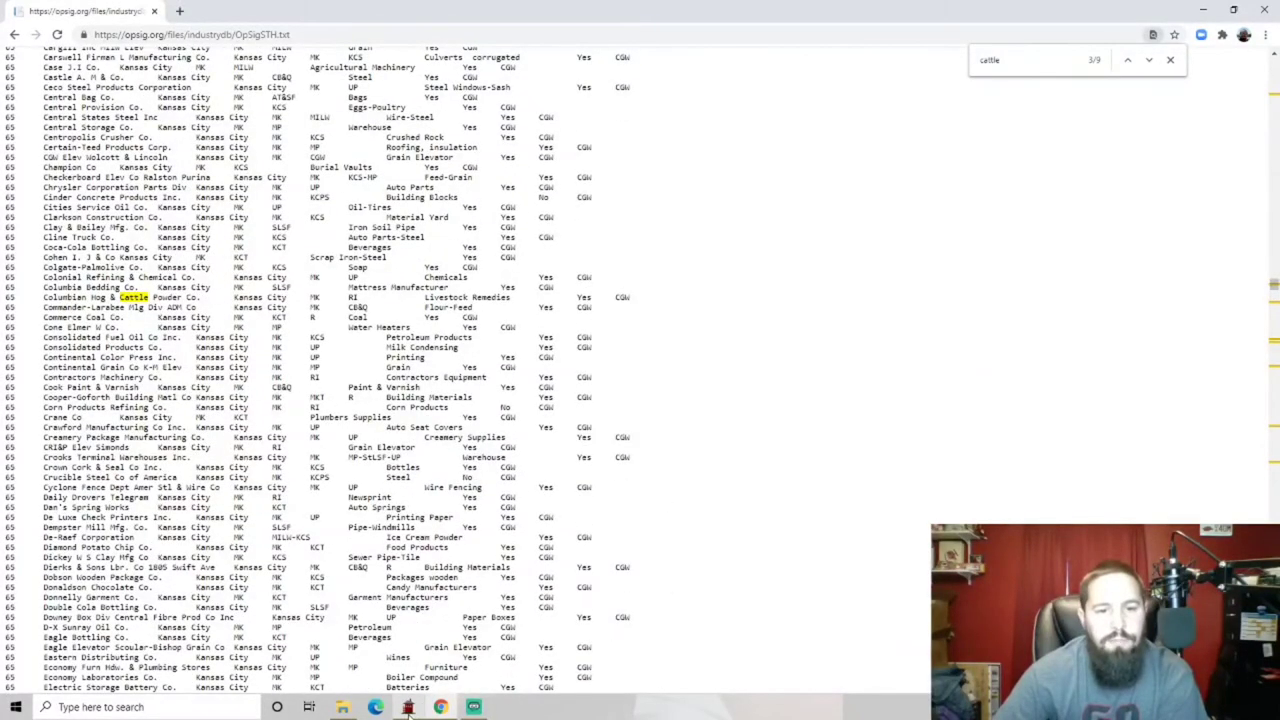
{"action": "left_click", "coordinate": [414, 709]}
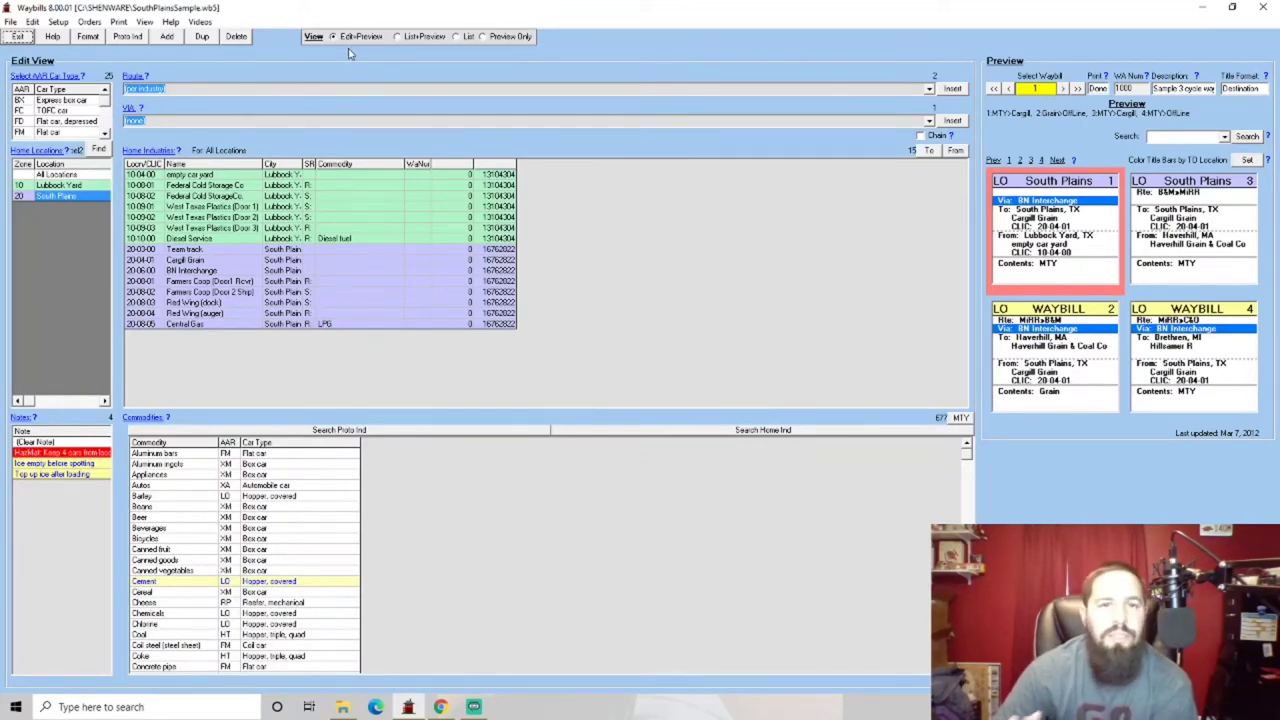
{"action": "left_click", "coordinate": [399, 37]}
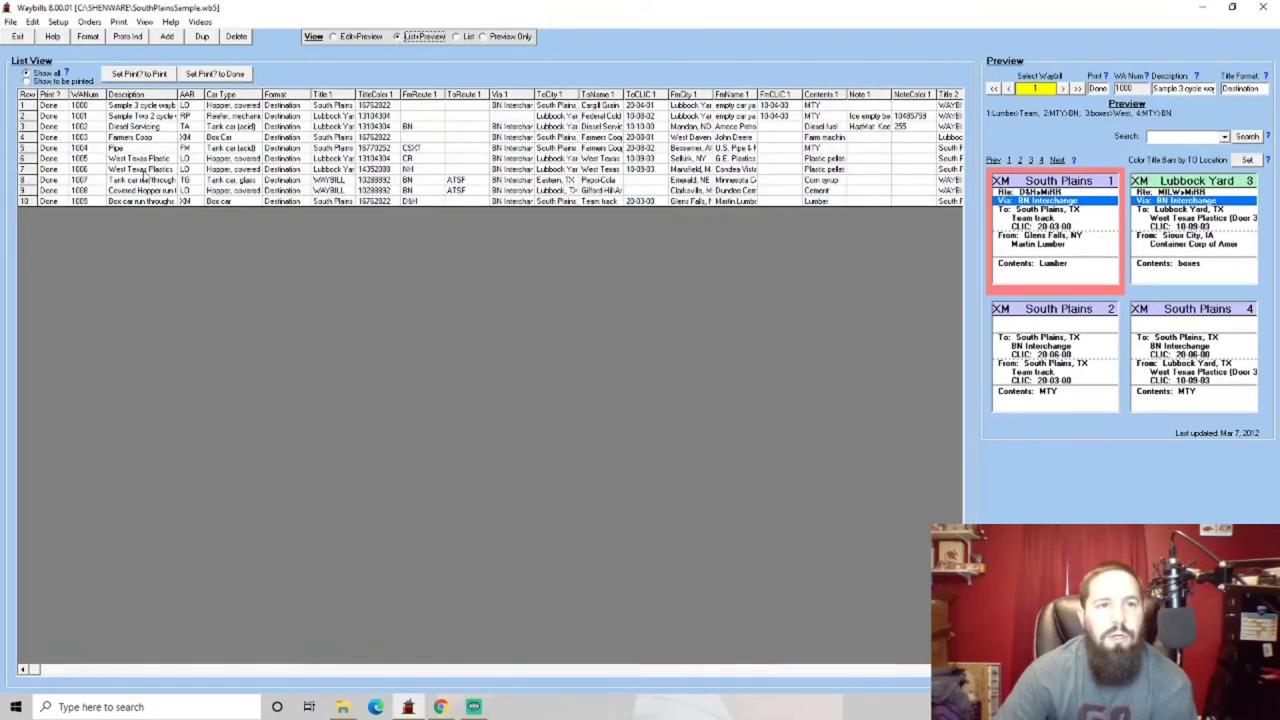
{"action": "left_click", "coordinate": [467, 37]}
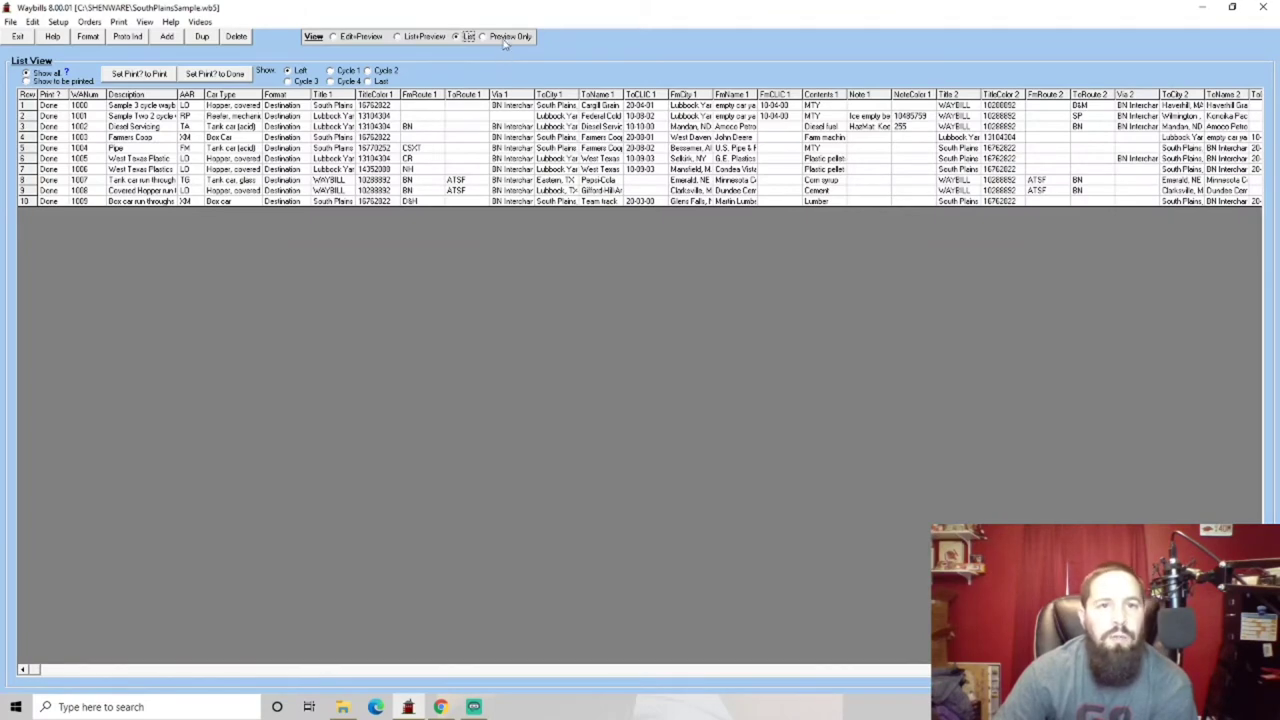
Step: Show the waybills in the Preview Only view and return to the Edit+Preview view
{"action": "left_click", "coordinate": [505, 40]}
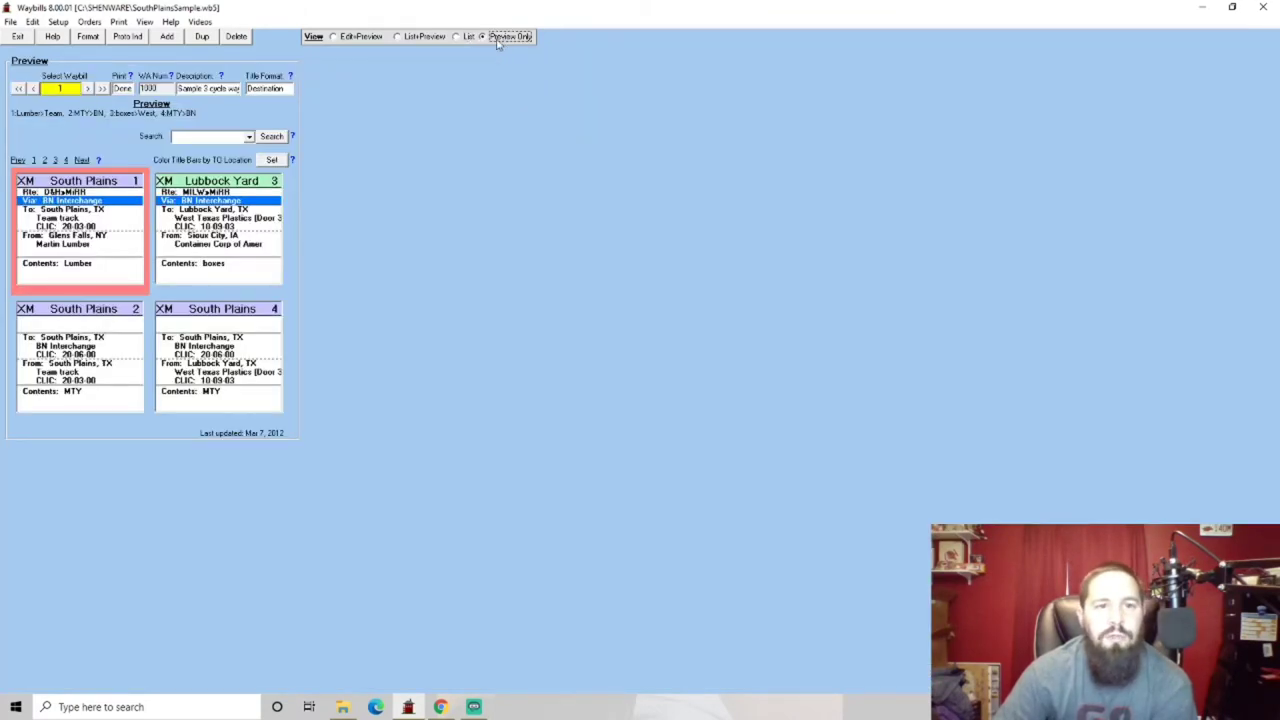
{"action": "left_click", "coordinate": [357, 38]}
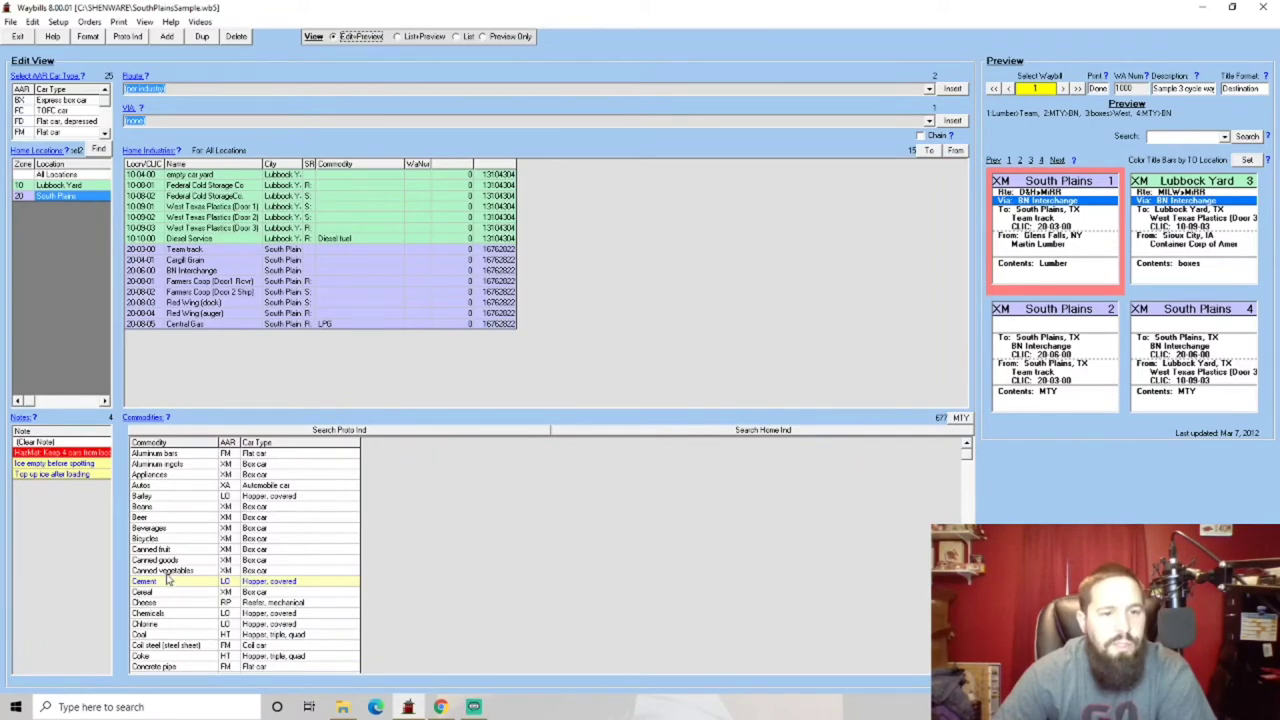
Step: Bring up the commodities setup list and sort it by the Check column
{"action": "left_click", "coordinate": [143, 419]}
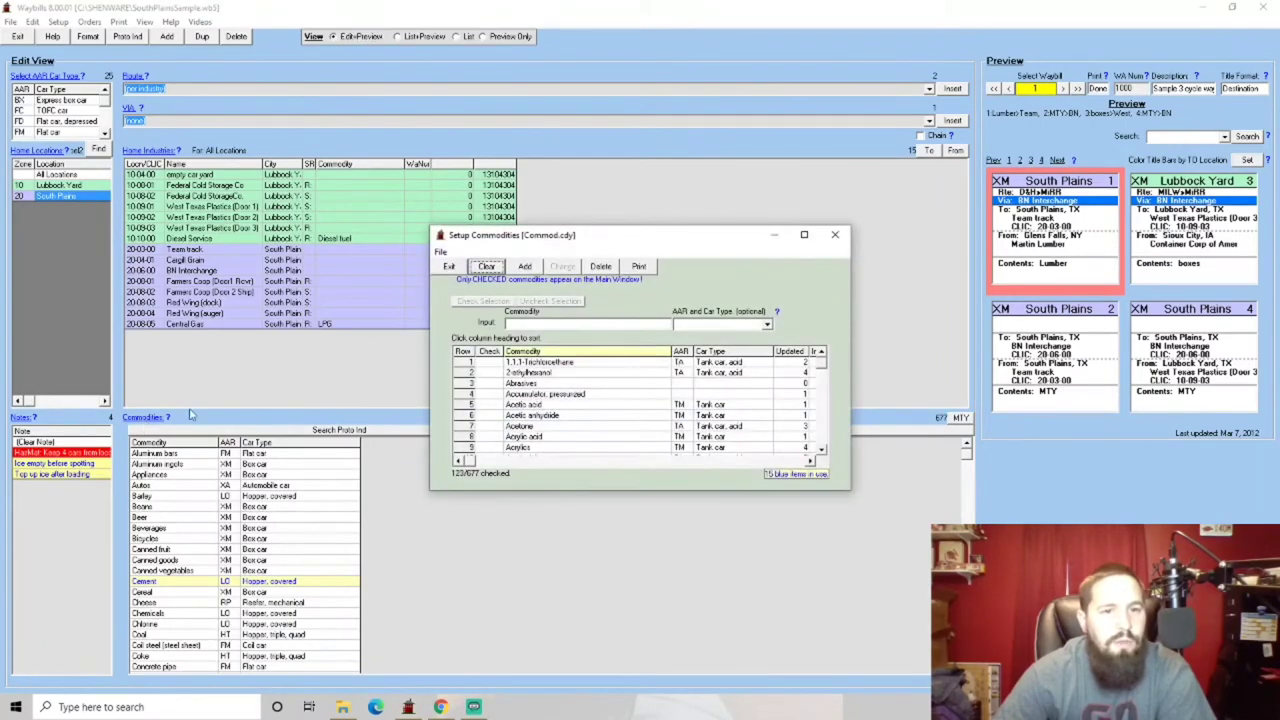
{"action": "scroll", "coordinate": [540, 404], "scroll_direction": "down", "scroll_amount": 6}
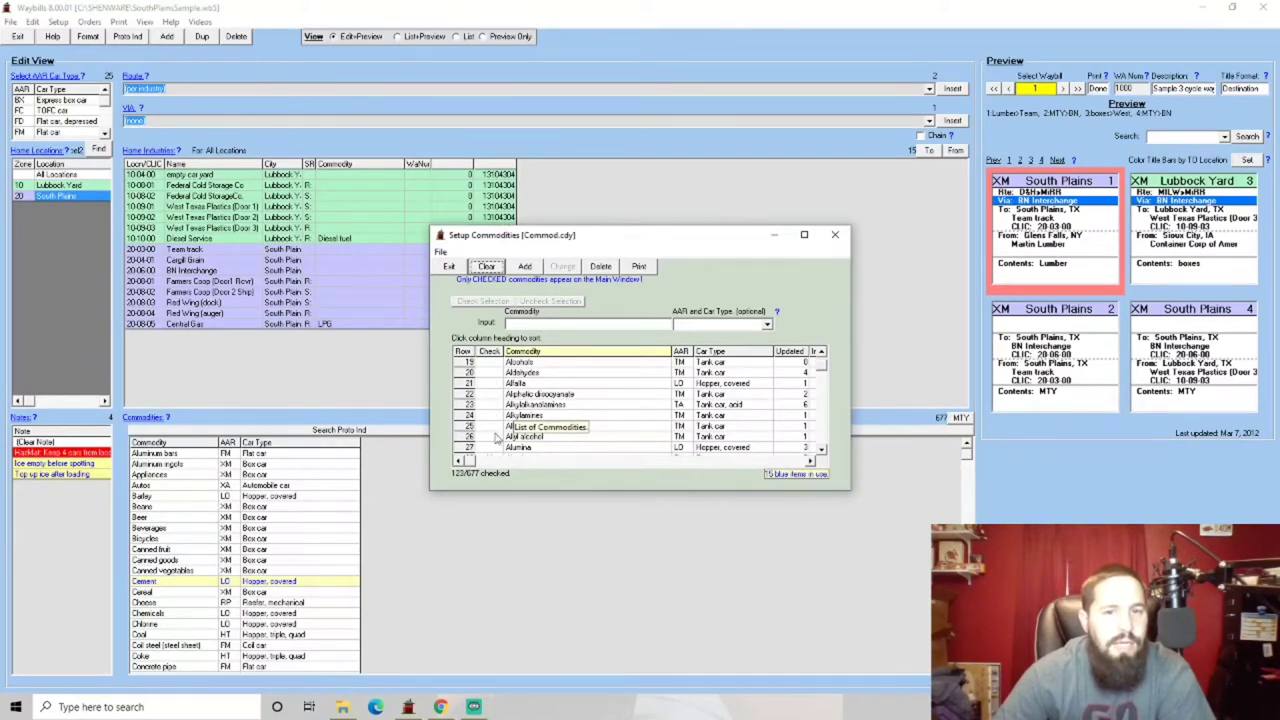
{"action": "left_click", "coordinate": [494, 353]}
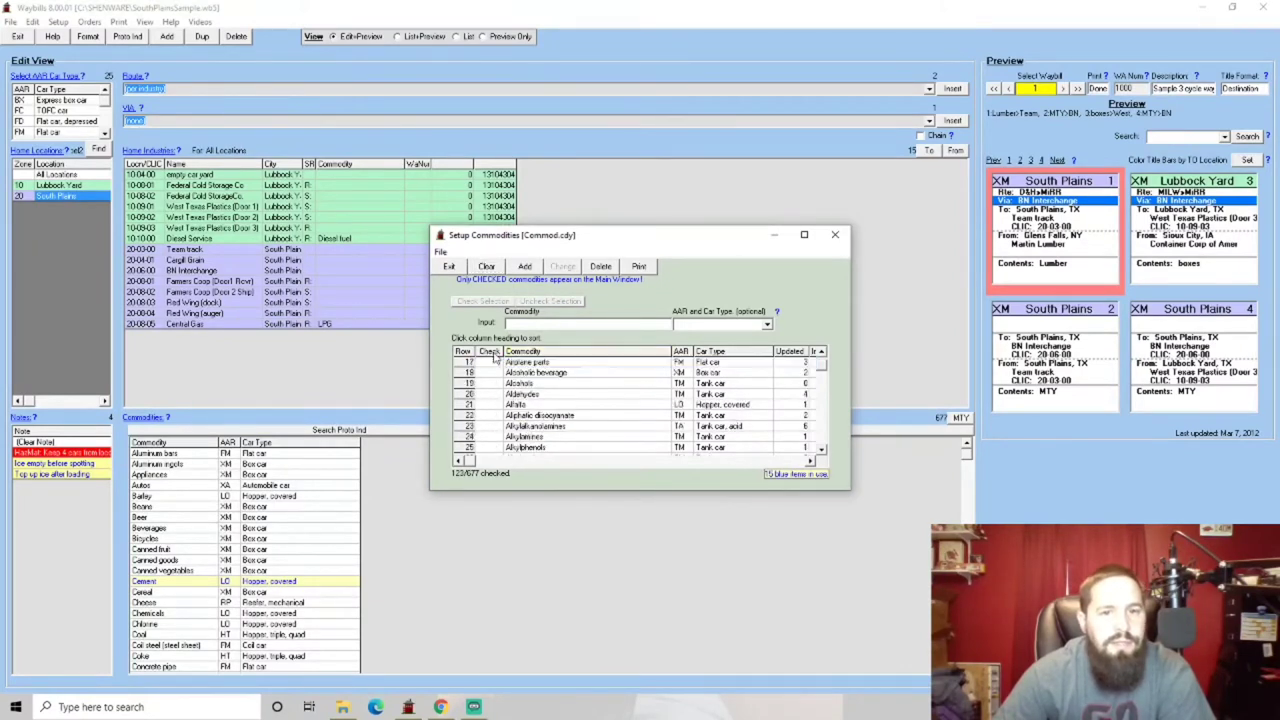
{"action": "scroll", "coordinate": [495, 425], "scroll_direction": "up", "scroll_amount": 5}
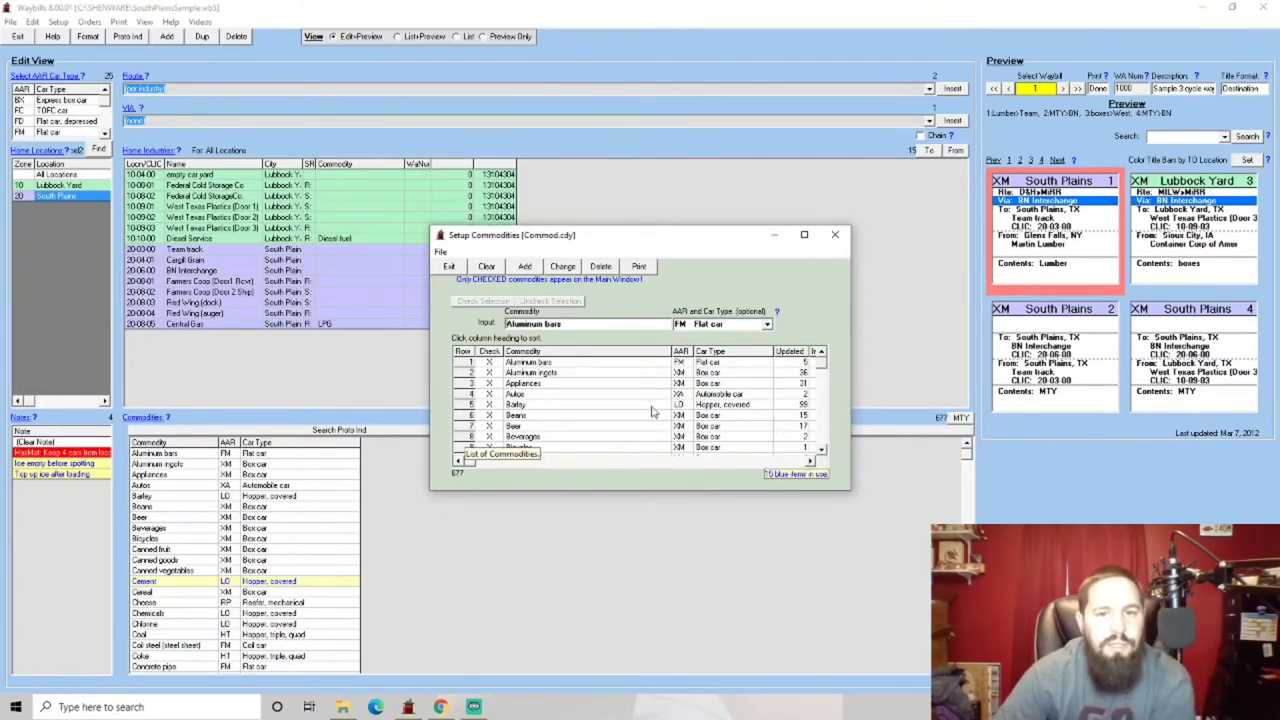
Step: Examine the checked commodities and their car types, including the Lumber entries, and close the commodities setup
{"action": "scroll", "coordinate": [651, 411], "scroll_direction": "down", "scroll_amount": 3}
{"action": "scroll", "coordinate": [651, 411], "scroll_direction": "down", "scroll_amount": 3}
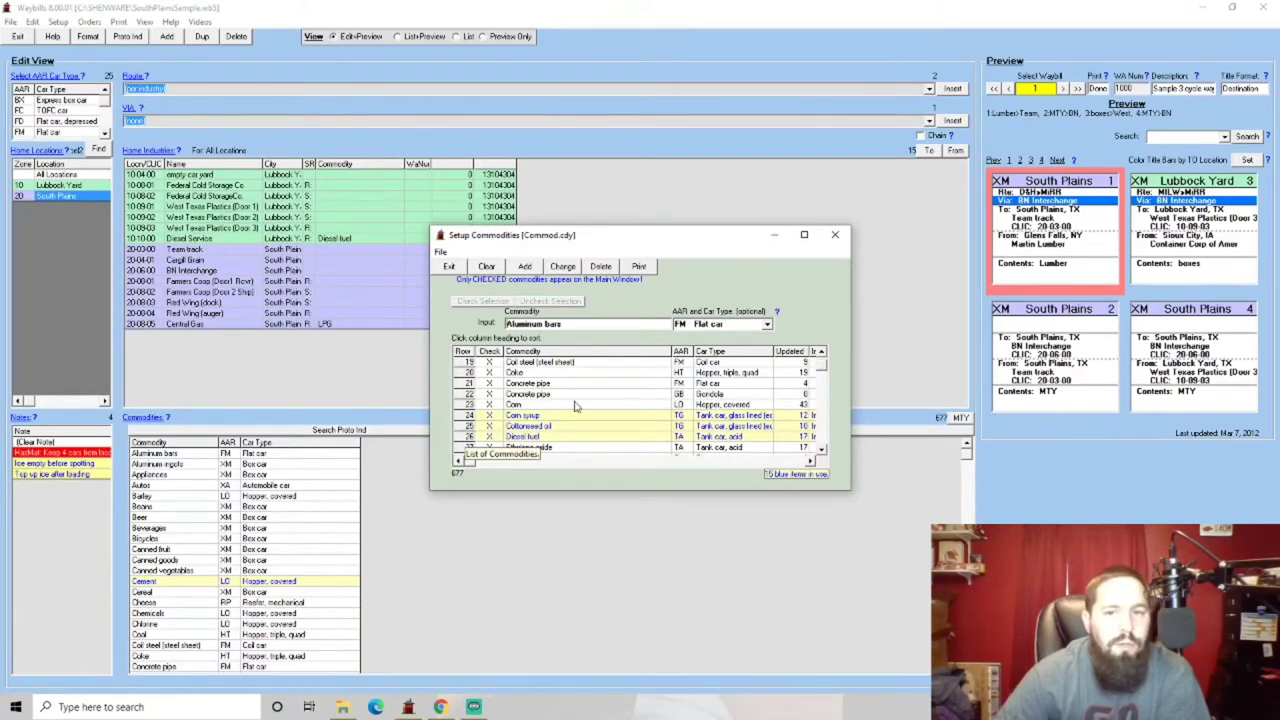
{"action": "scroll", "coordinate": [608, 430], "scroll_direction": "down", "scroll_amount": 3}
{"action": "scroll", "coordinate": [597, 424], "scroll_direction": "down", "scroll_amount": 3}
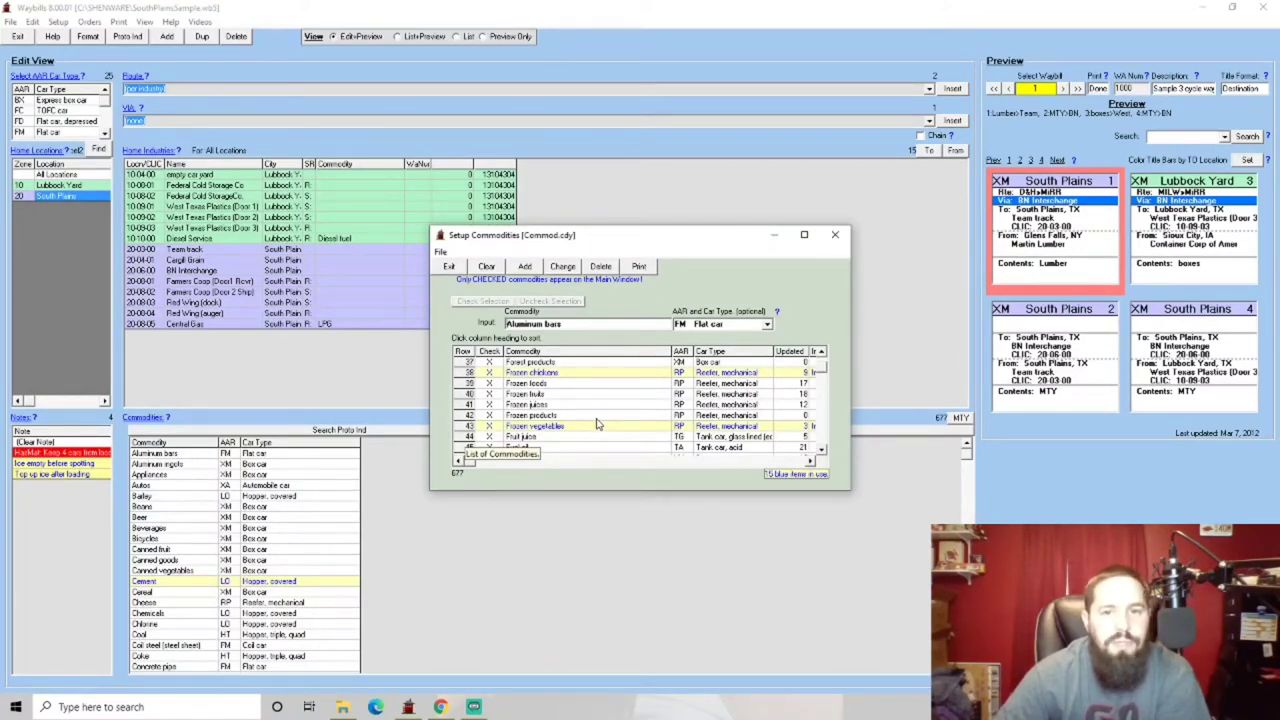
{"action": "scroll", "coordinate": [597, 424], "scroll_direction": "down", "scroll_amount": 3}
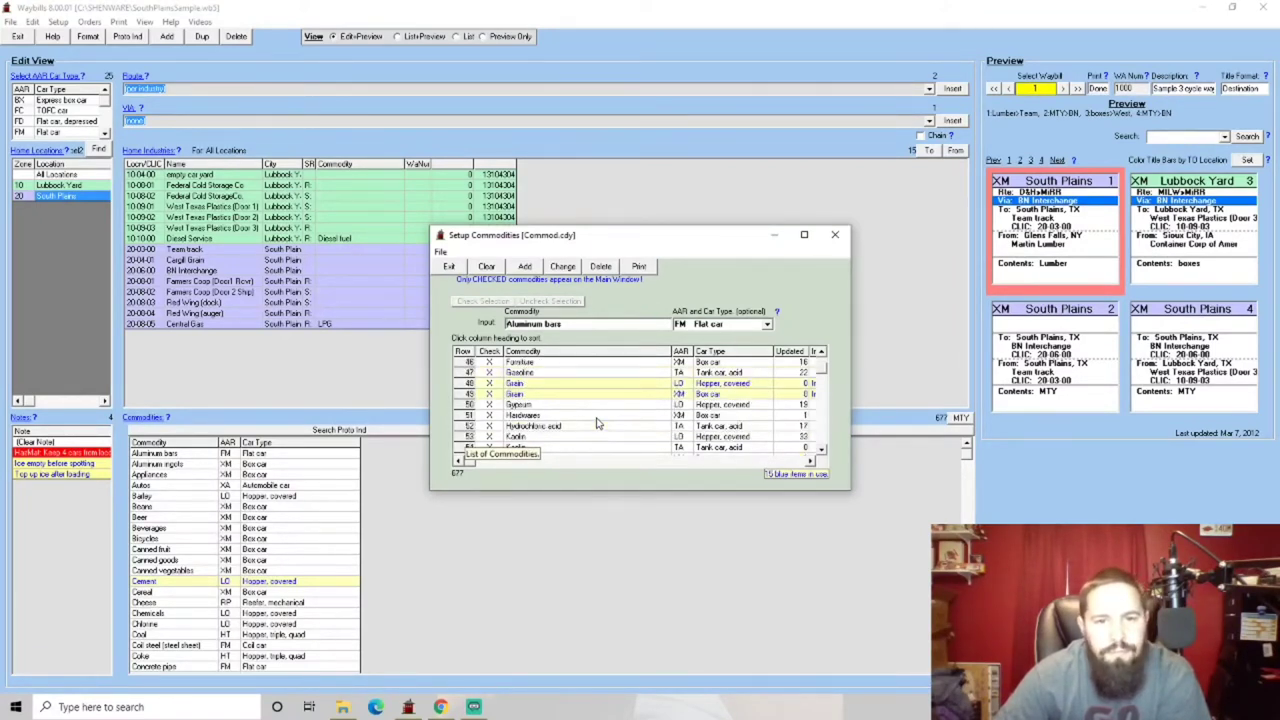
{"action": "scroll", "coordinate": [597, 424], "scroll_direction": "down", "scroll_amount": 9}
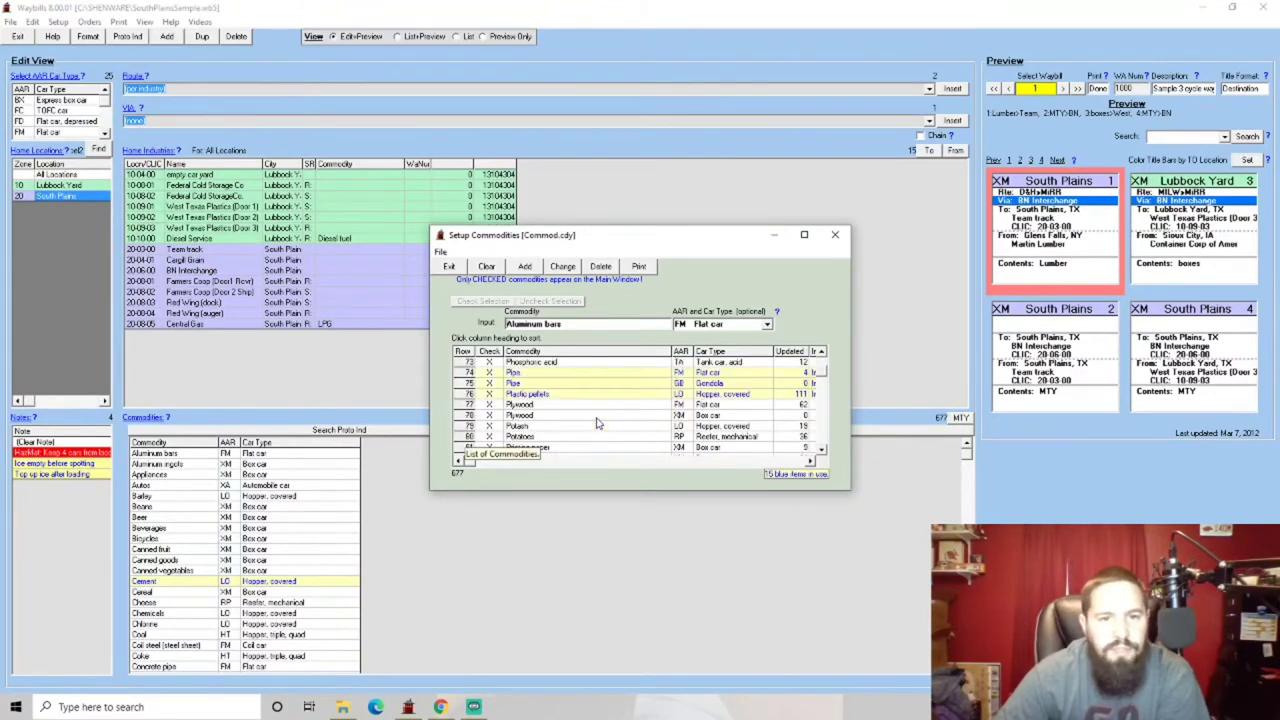
{"action": "scroll", "coordinate": [597, 424], "scroll_direction": "up", "scroll_amount": 6}
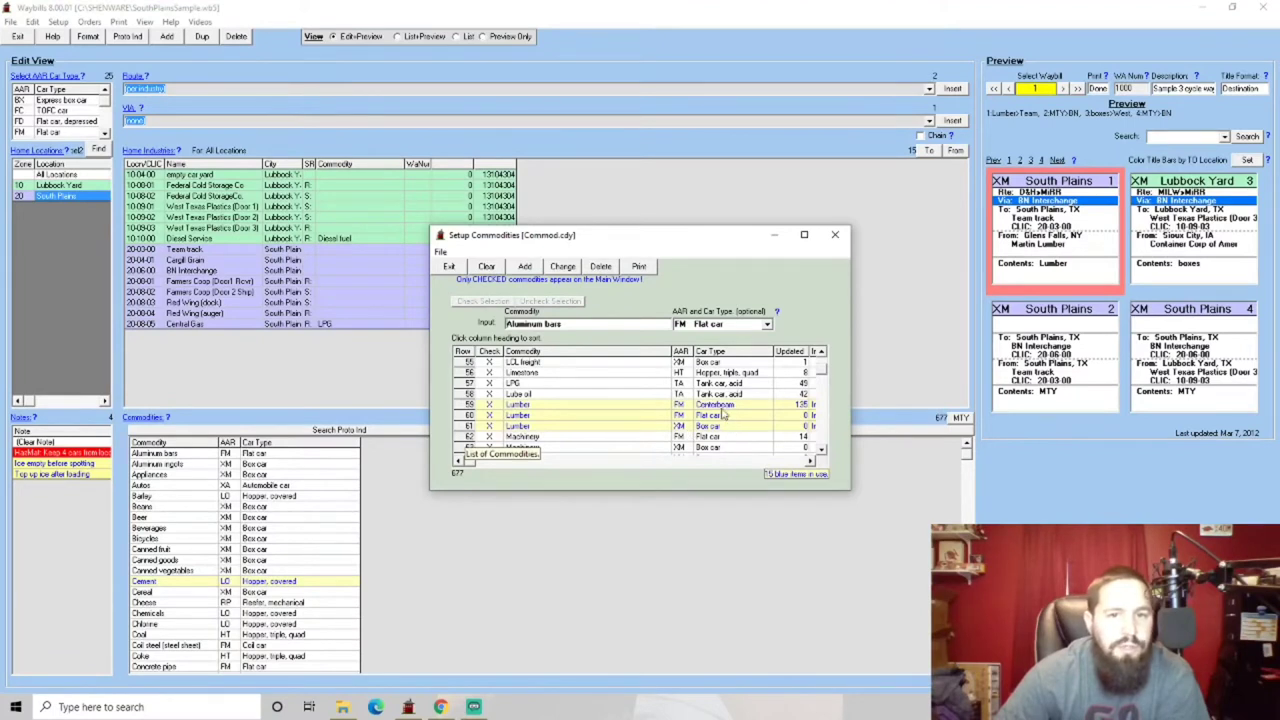
{"action": "scroll", "coordinate": [612, 421], "scroll_direction": "up", "scroll_amount": 3}
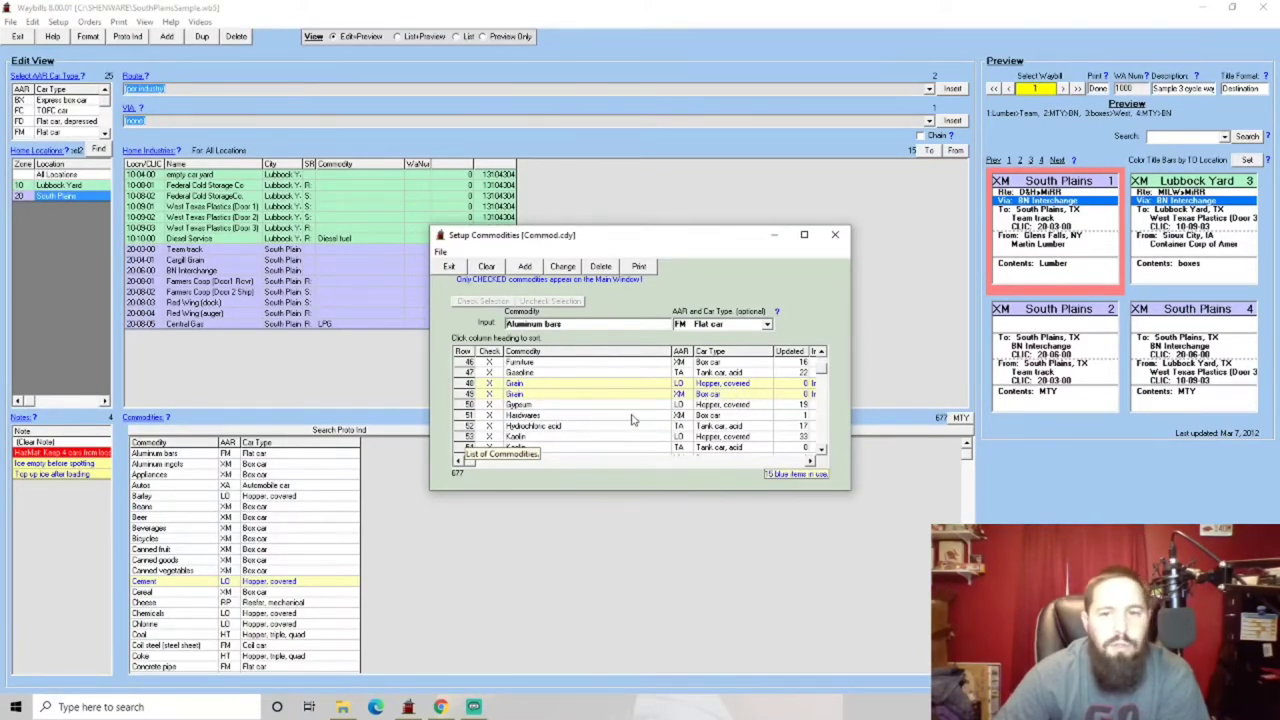
{"action": "scroll", "coordinate": [632, 420], "scroll_direction": "down", "scroll_amount": 20}
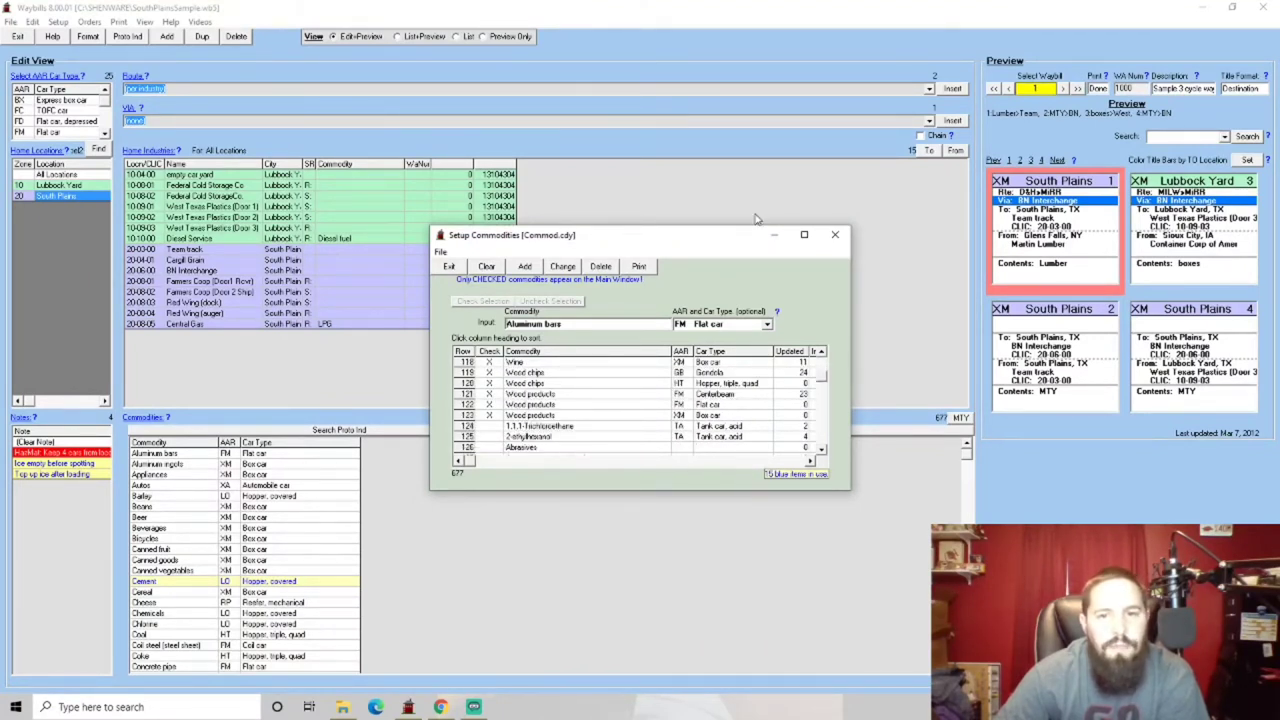
{"action": "left_click", "coordinate": [835, 234]}
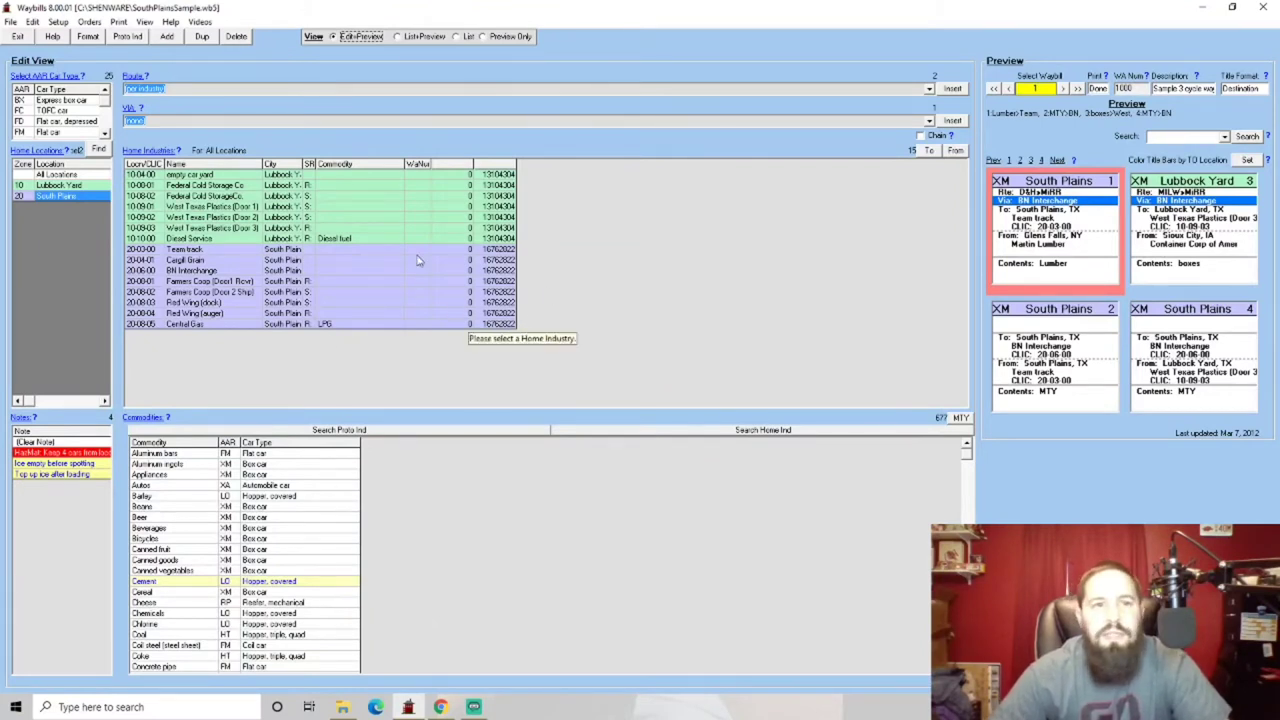
Step: Set the railroad's reporting marks to SSW and its name to "St. Loius Southwestern"
{"action": "left_click", "coordinate": [60, 24]}
{"action": "left_click", "coordinate": [80, 55]}
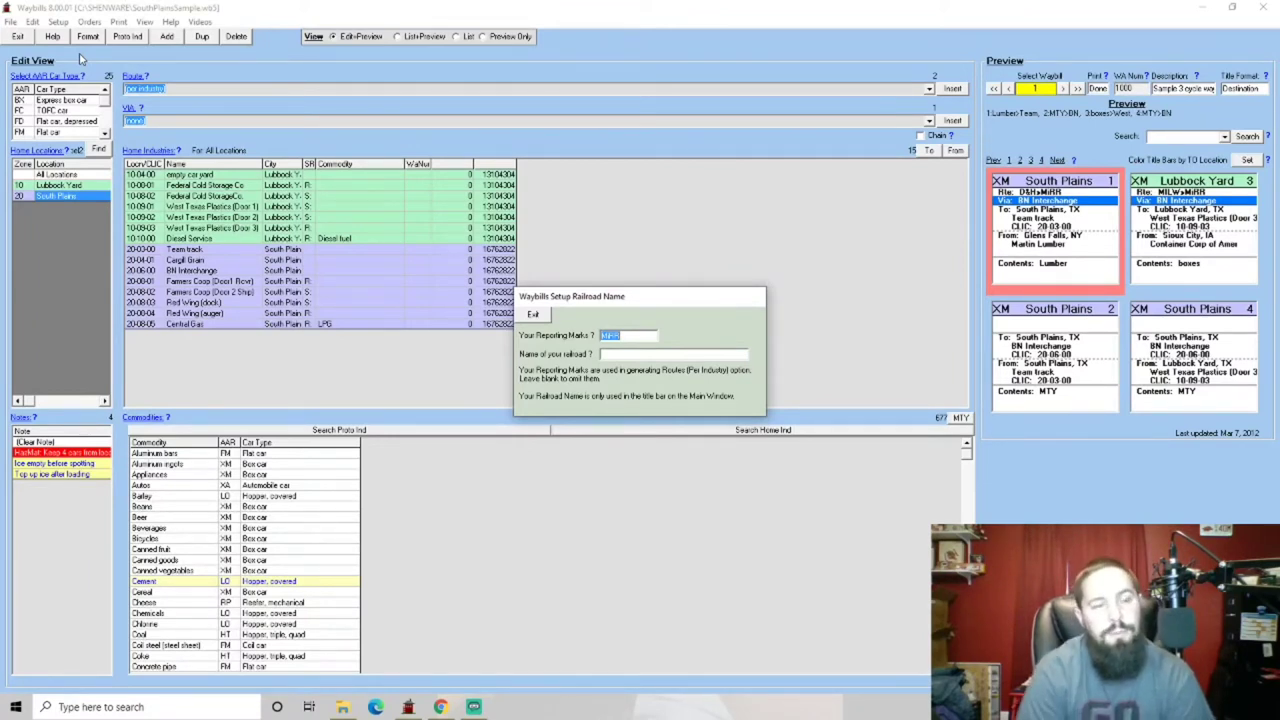
{"action": "type", "text": "SSW"}
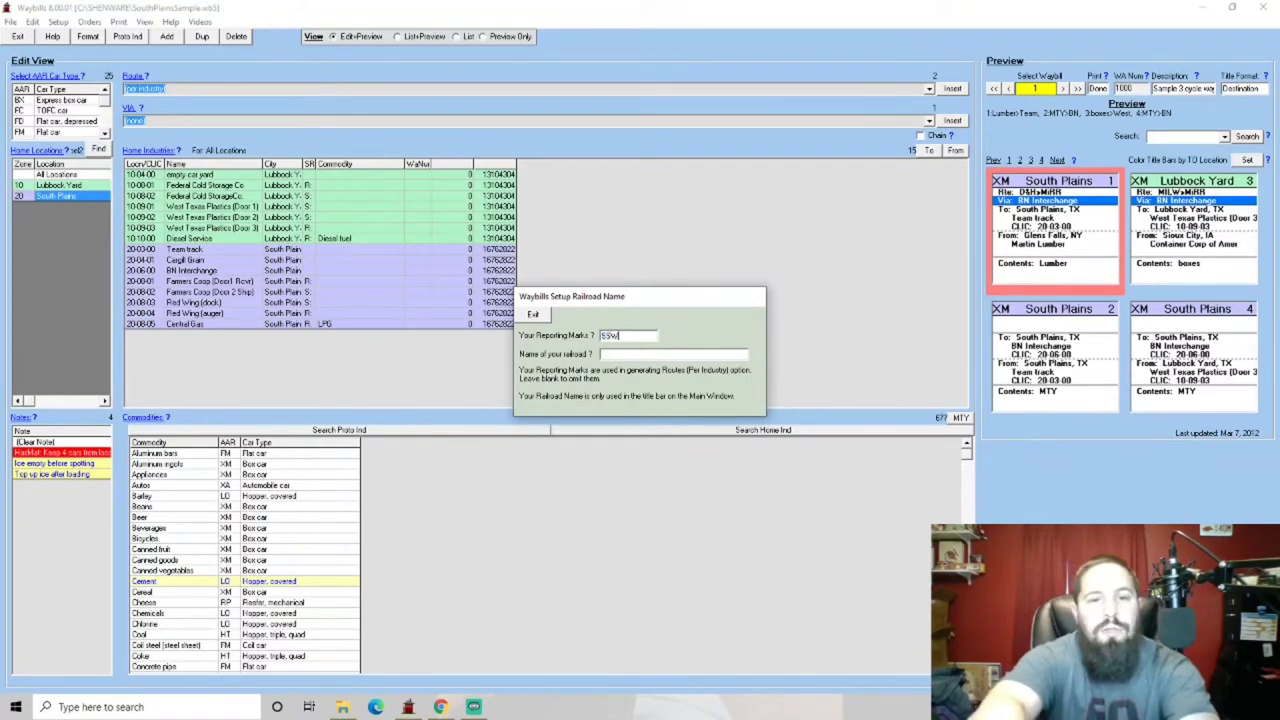
{"action": "key", "text": "Tab"}
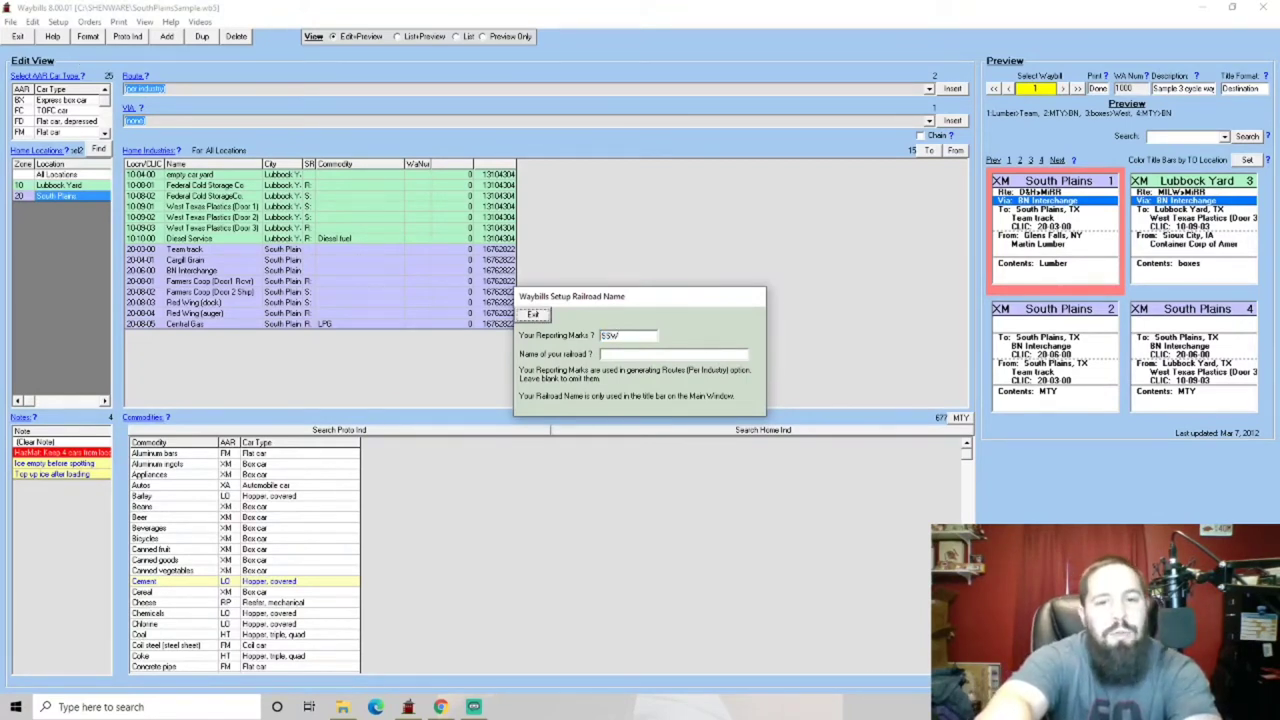
{"action": "type", "text": "St. Lo"}
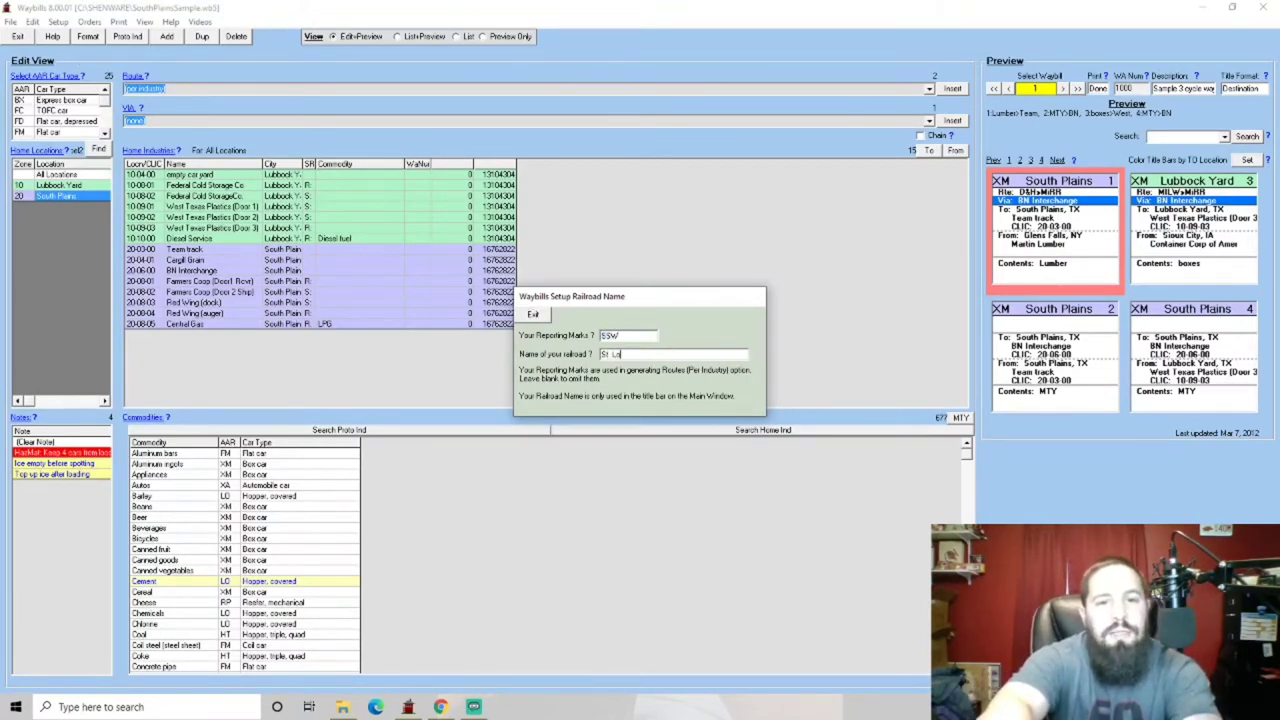
{"action": "type", "text": "uis Southwestern"}
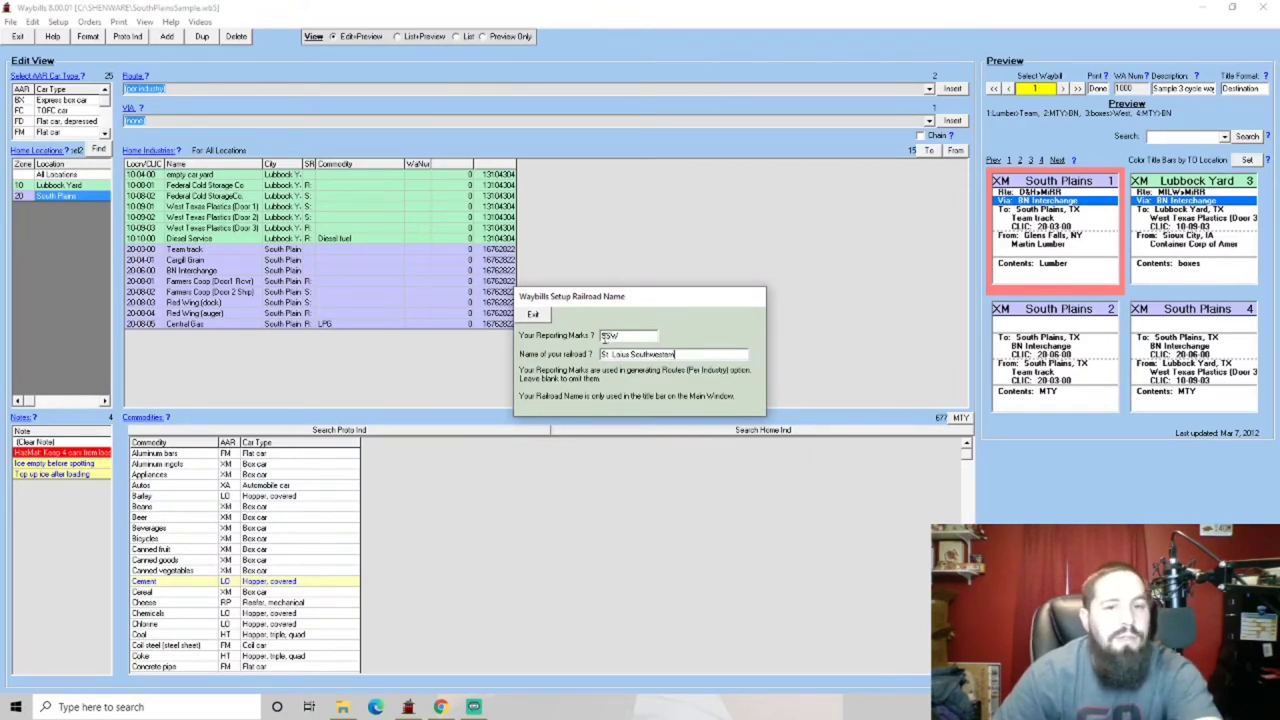
{"action": "left_click", "coordinate": [535, 316]}
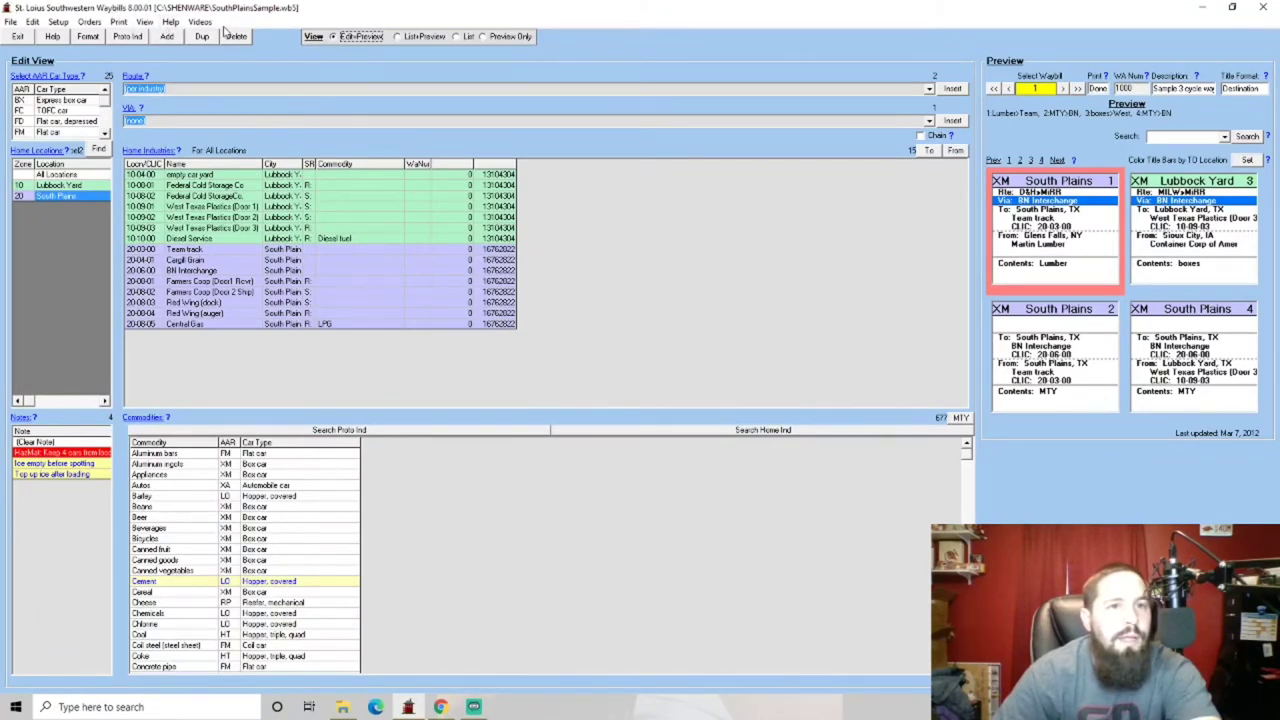
Step: Save a copy of the waybill file as "Y Junction" in the Shenware folder
{"action": "left_click", "coordinate": [10, 21]}
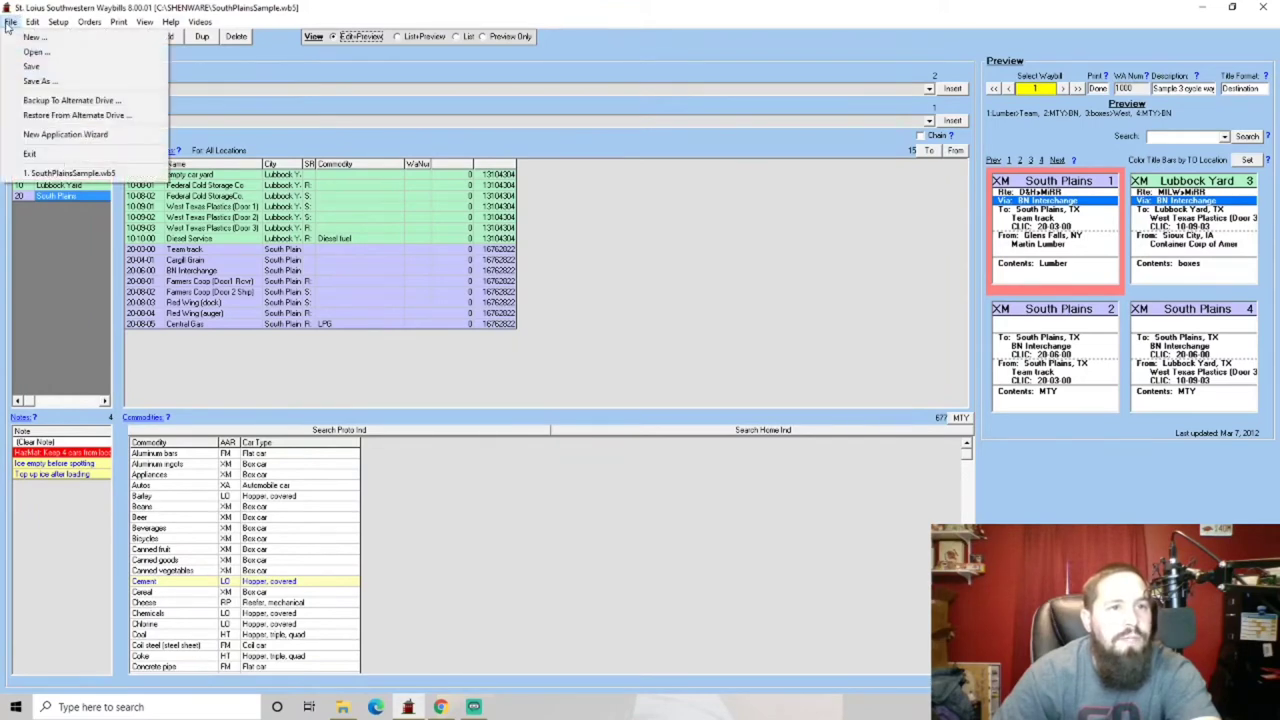
{"action": "left_click", "coordinate": [35, 81]}
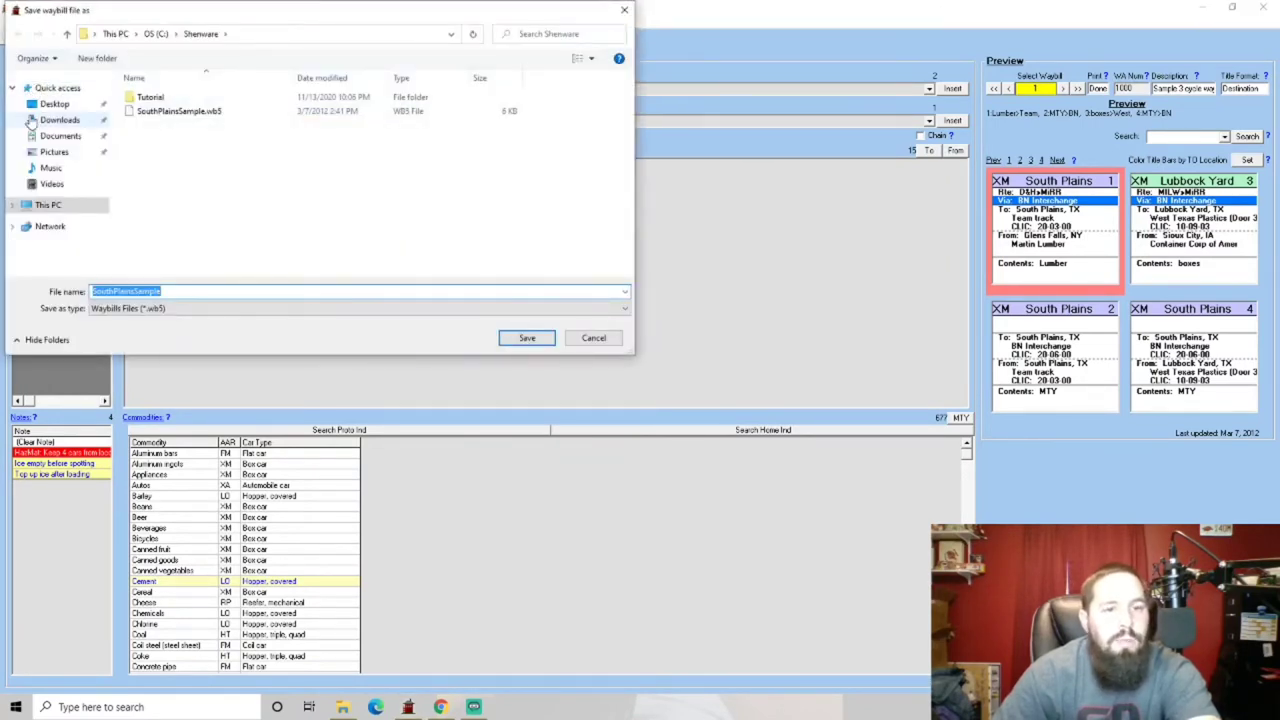
{"action": "type", "text": "Y"}
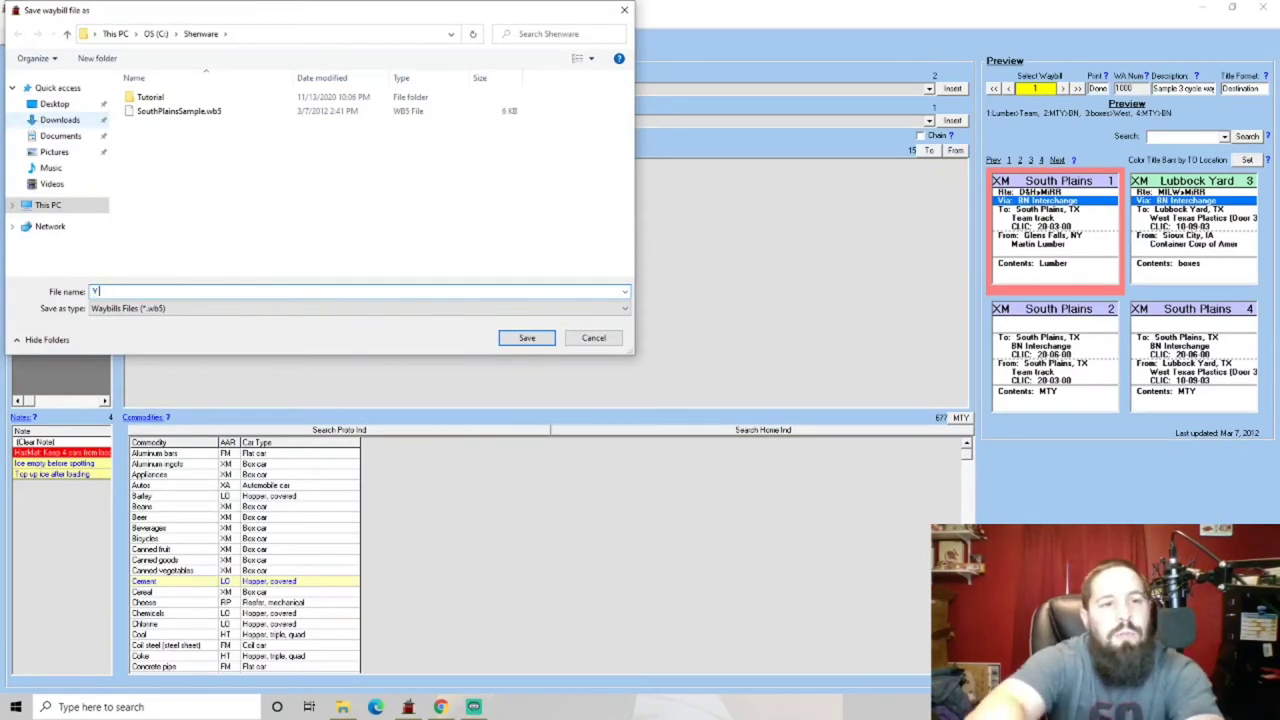
{"action": "type", "text": " Ju"}
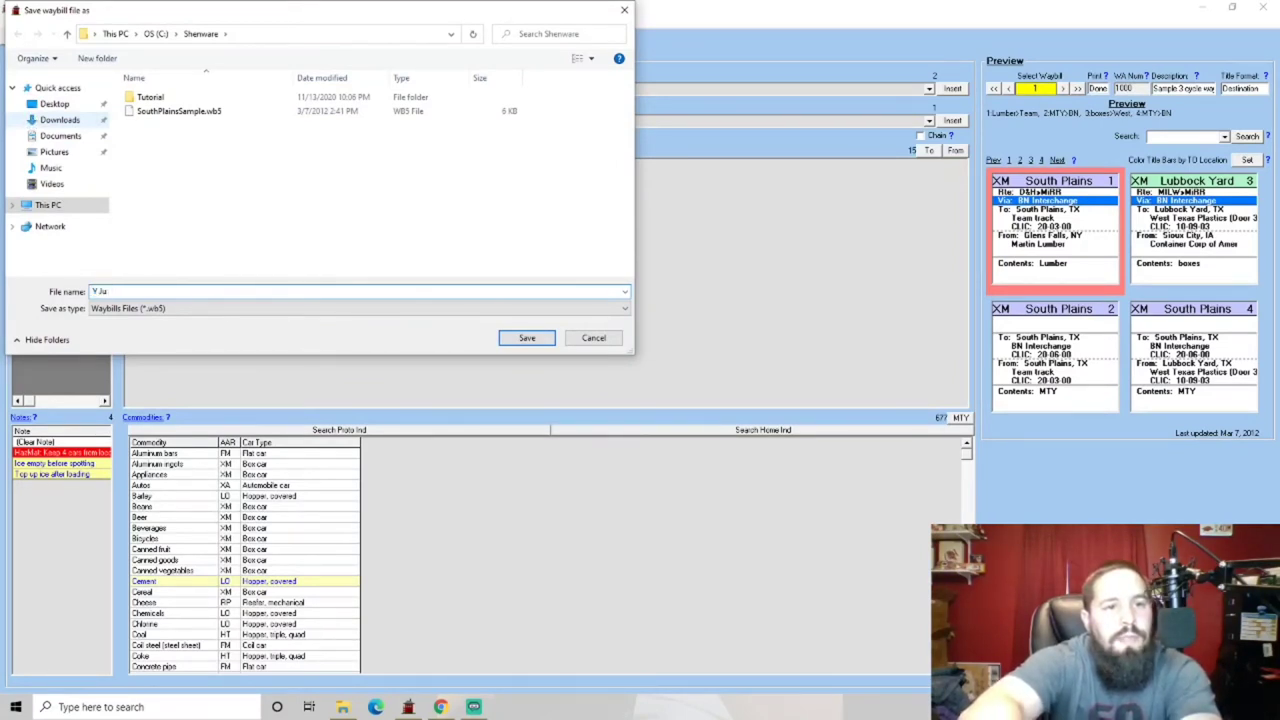
{"action": "type", "text": "nction"}
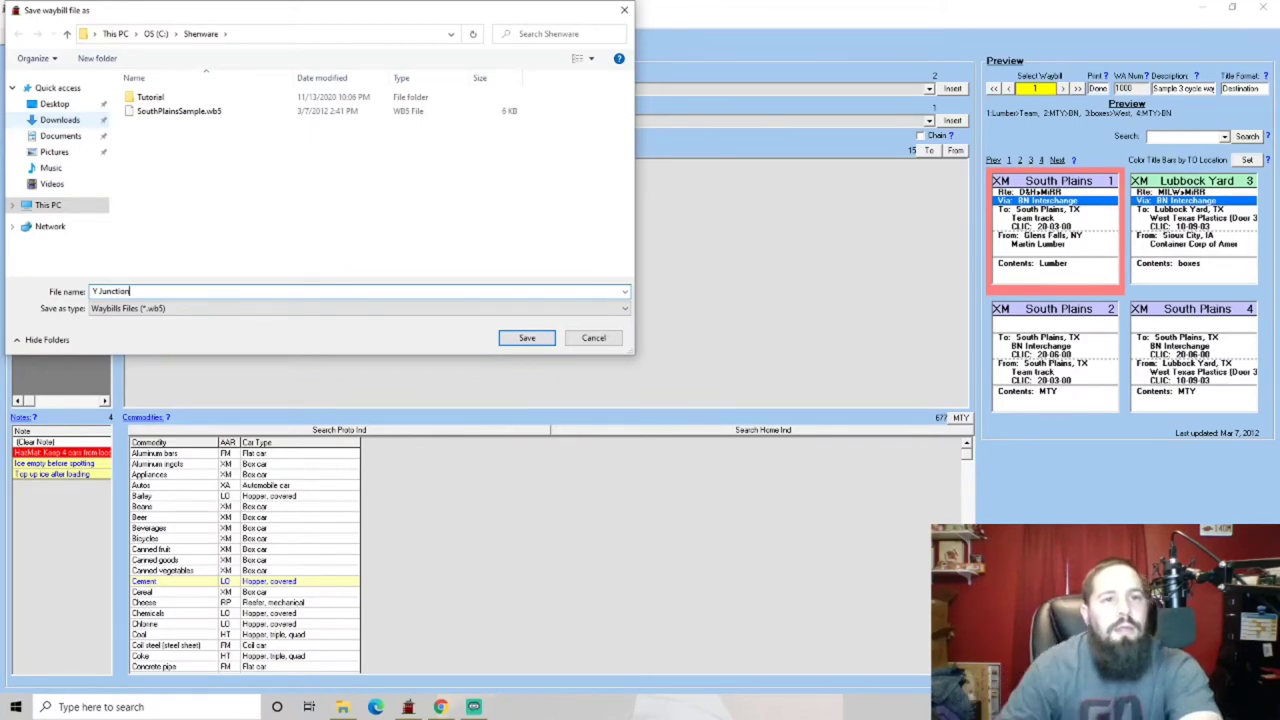
{"action": "left_click", "coordinate": [525, 337]}
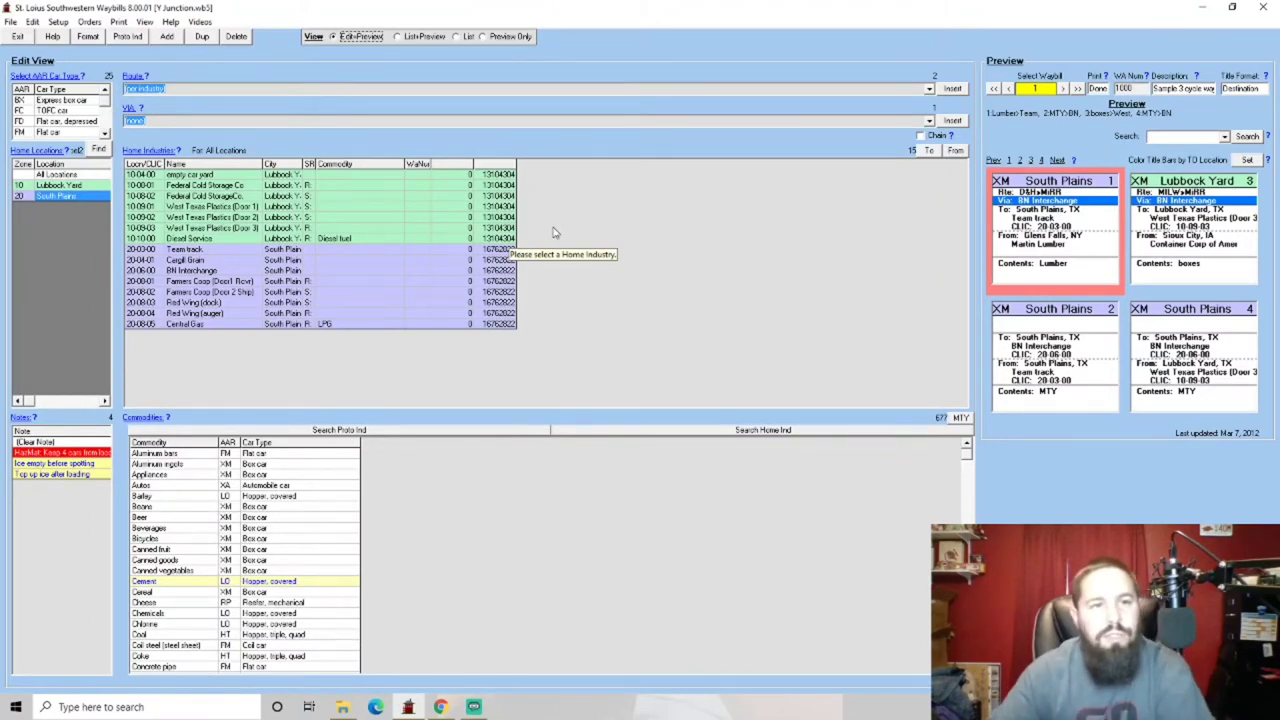
Step: Add SSW to the list of VIA locations
{"action": "left_click", "coordinate": [58, 22]}
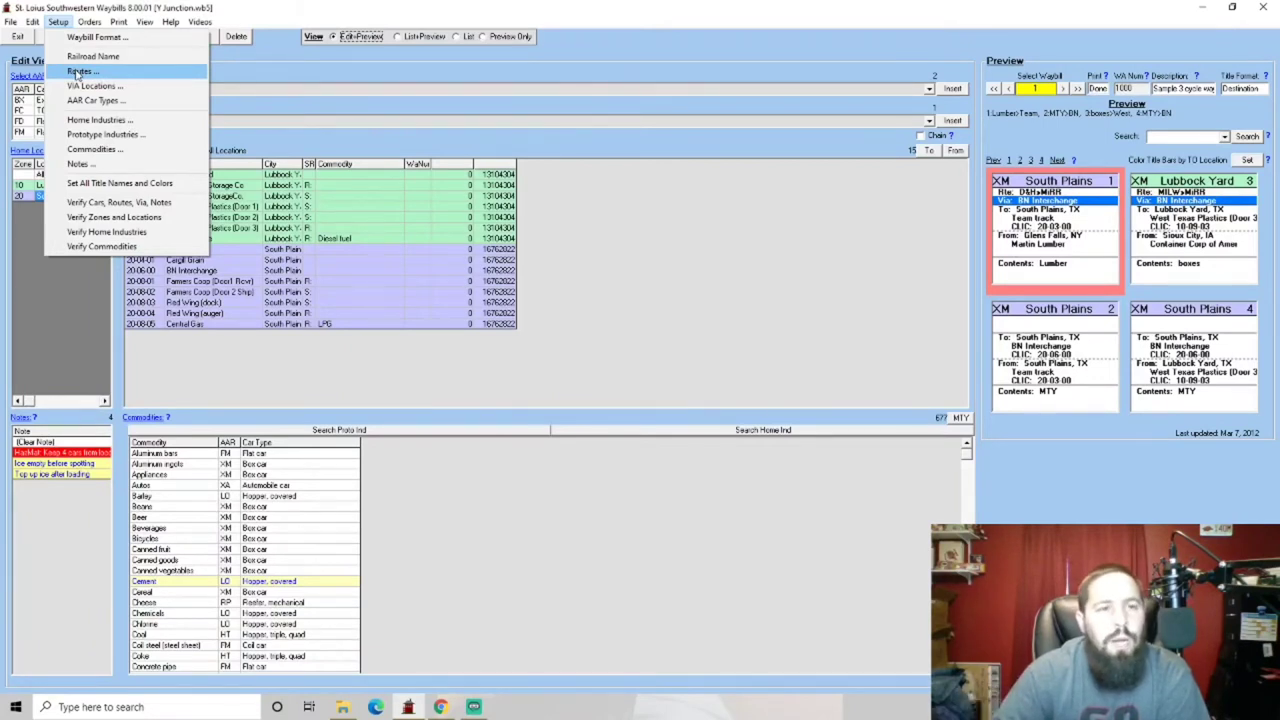
{"action": "left_click", "coordinate": [88, 87]}
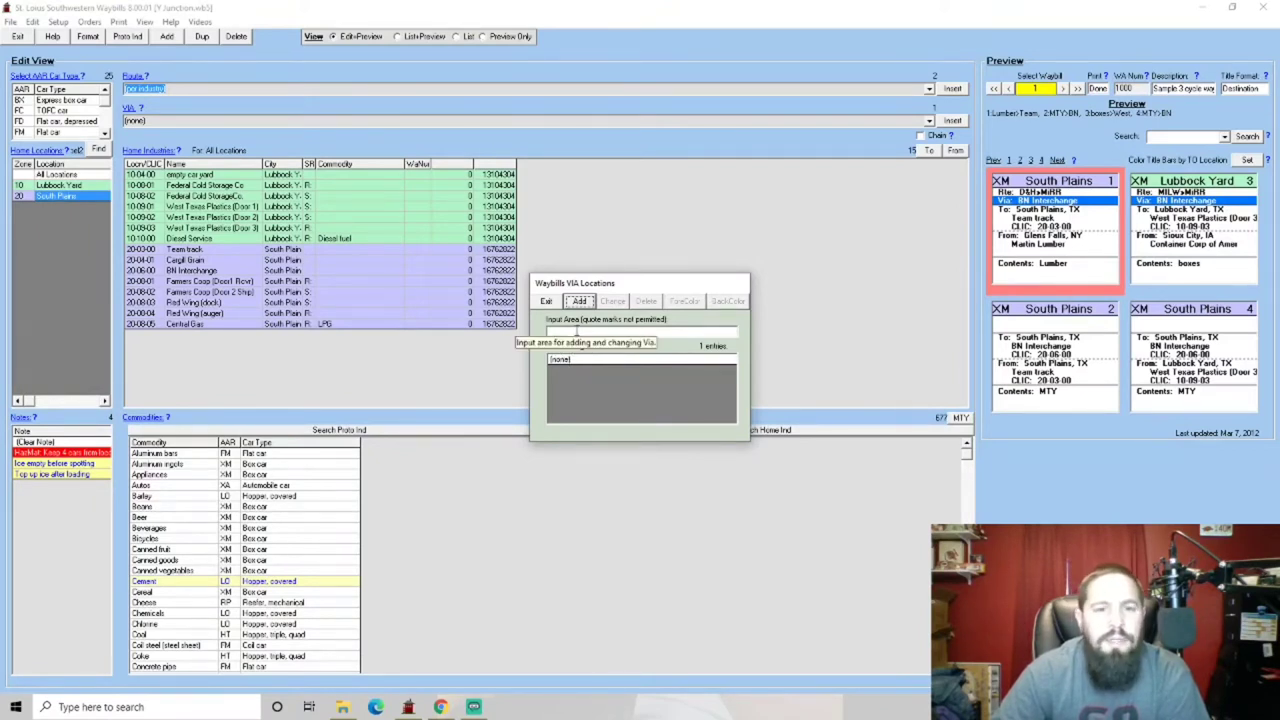
{"action": "left_click", "coordinate": [577, 331]}
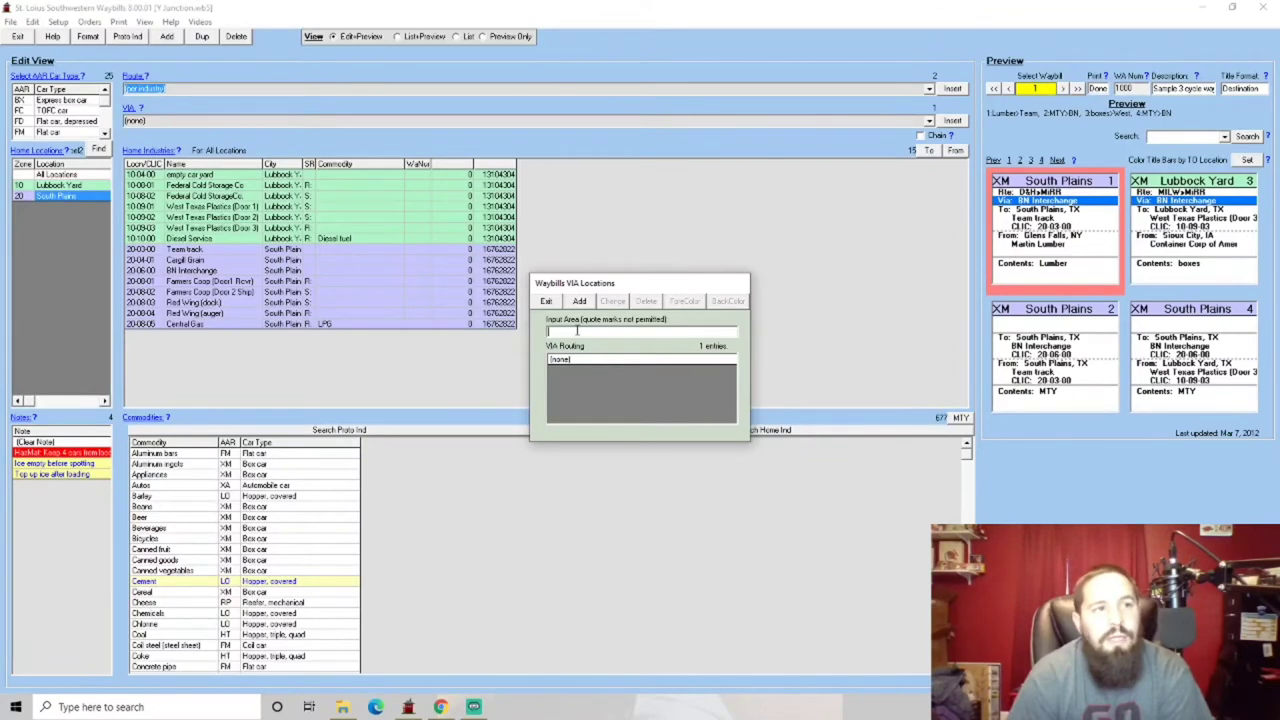
{"action": "type", "text": "SSW"}
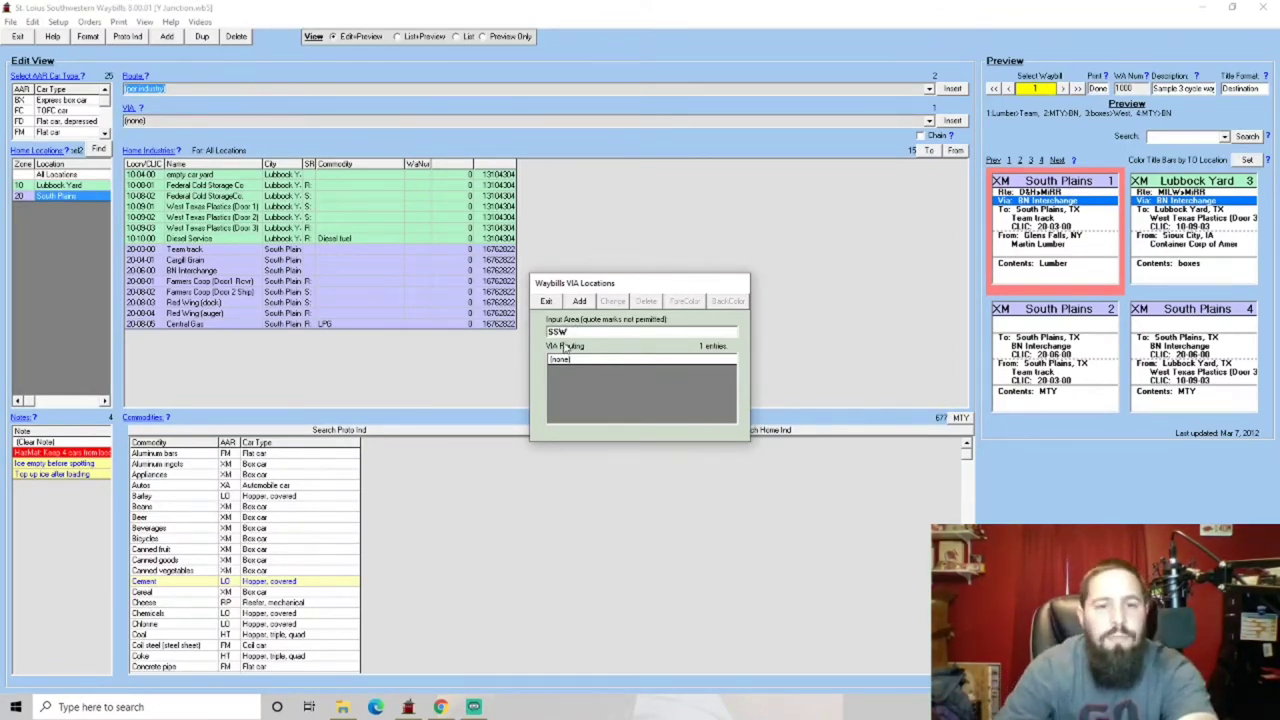
{"action": "left_click", "coordinate": [581, 303]}
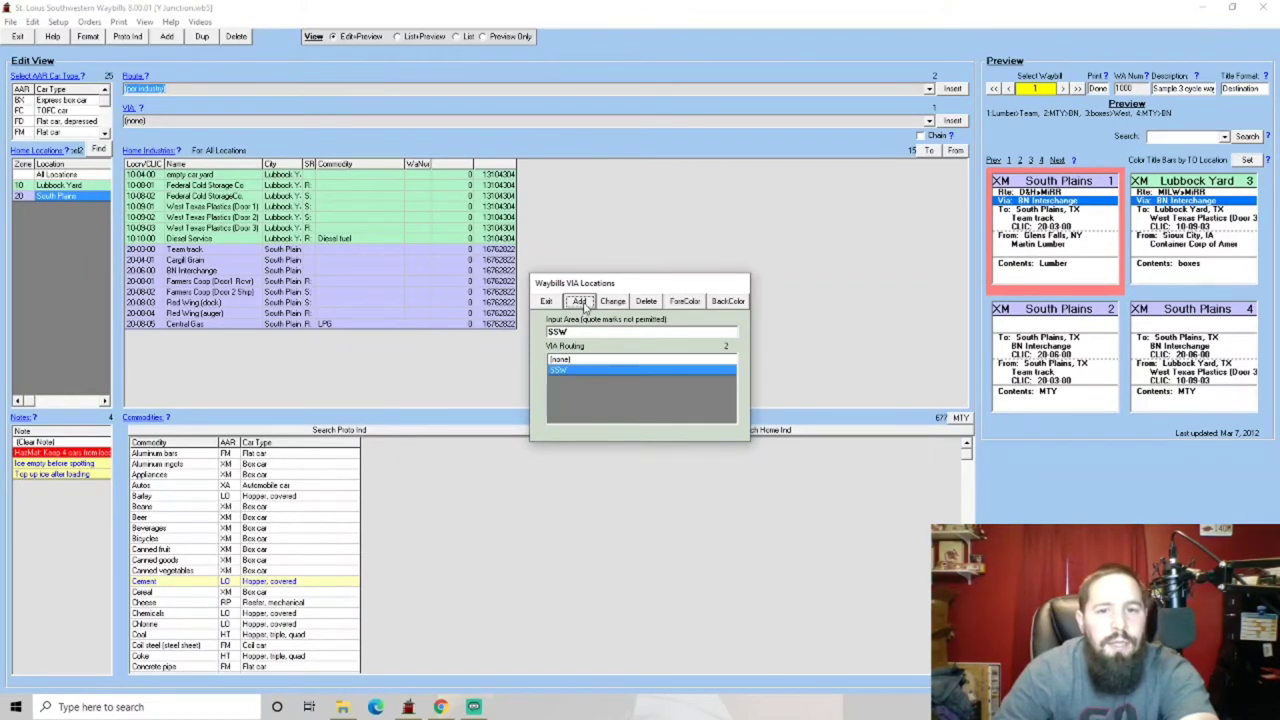
Step: Add Local as another VIA routing entry
{"action": "double_click", "coordinate": [556, 332]}
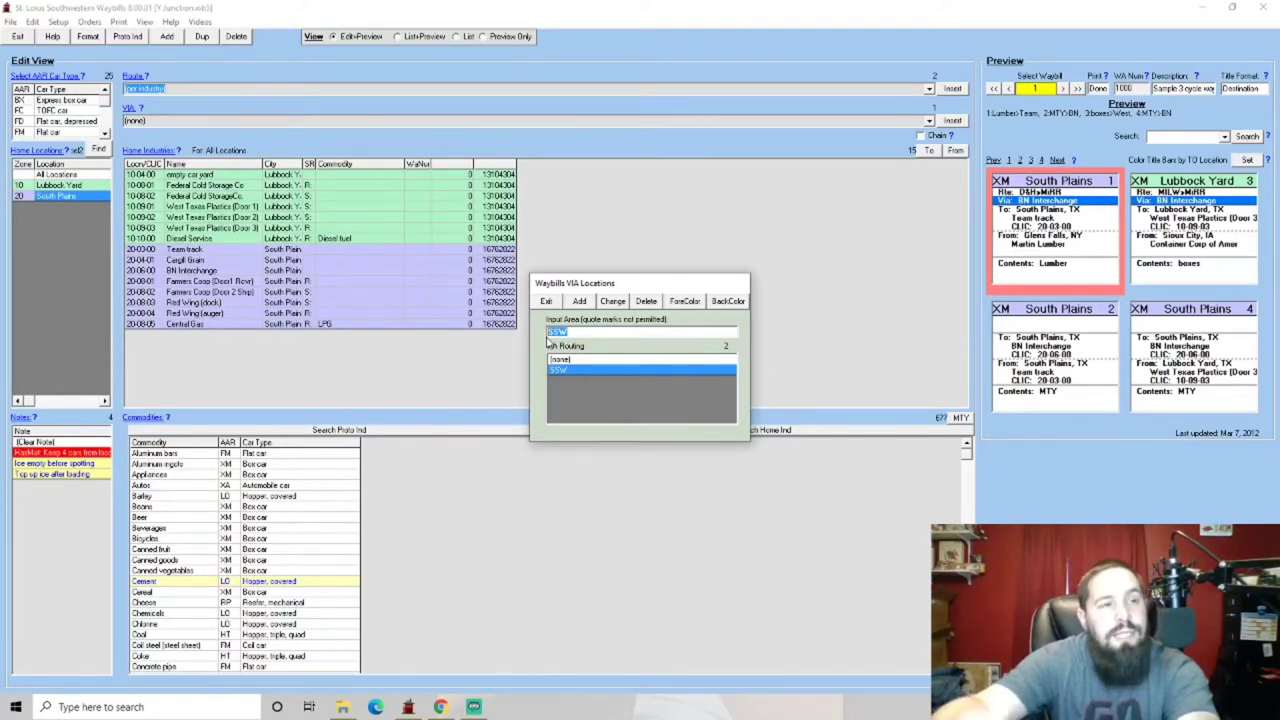
{"action": "type", "text": "Local"}
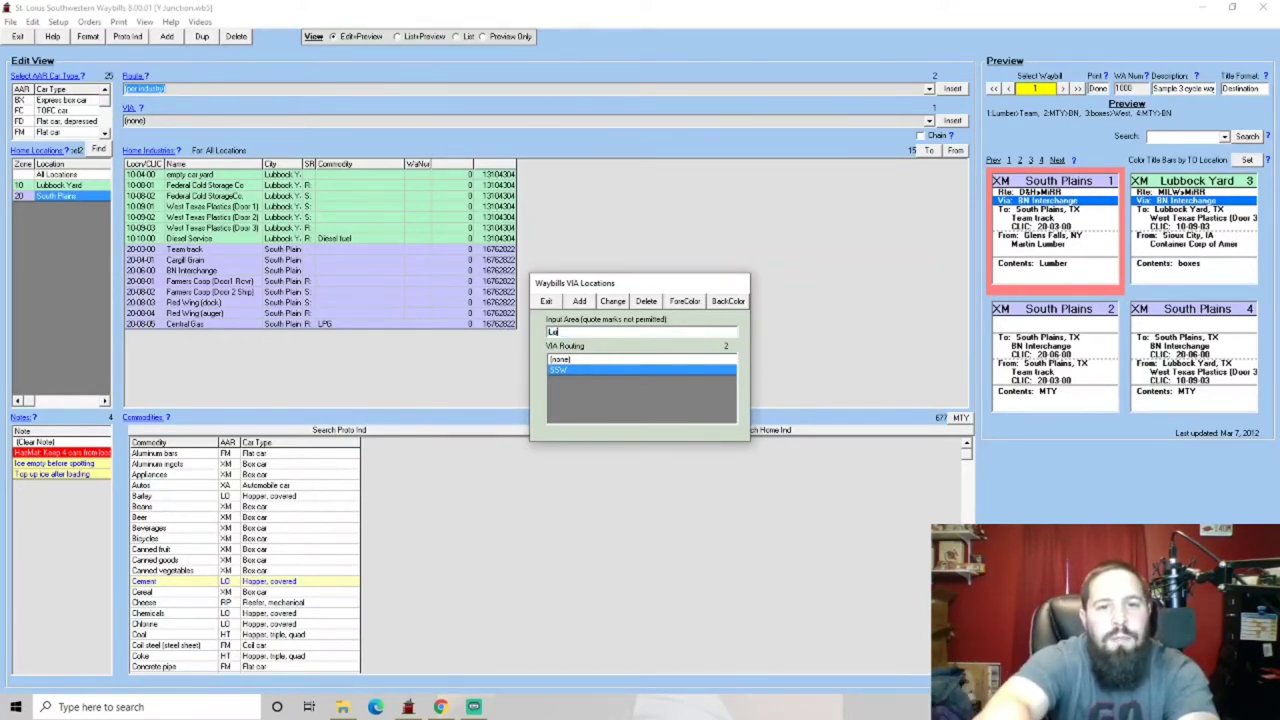
{"action": "left_click", "coordinate": [581, 302]}
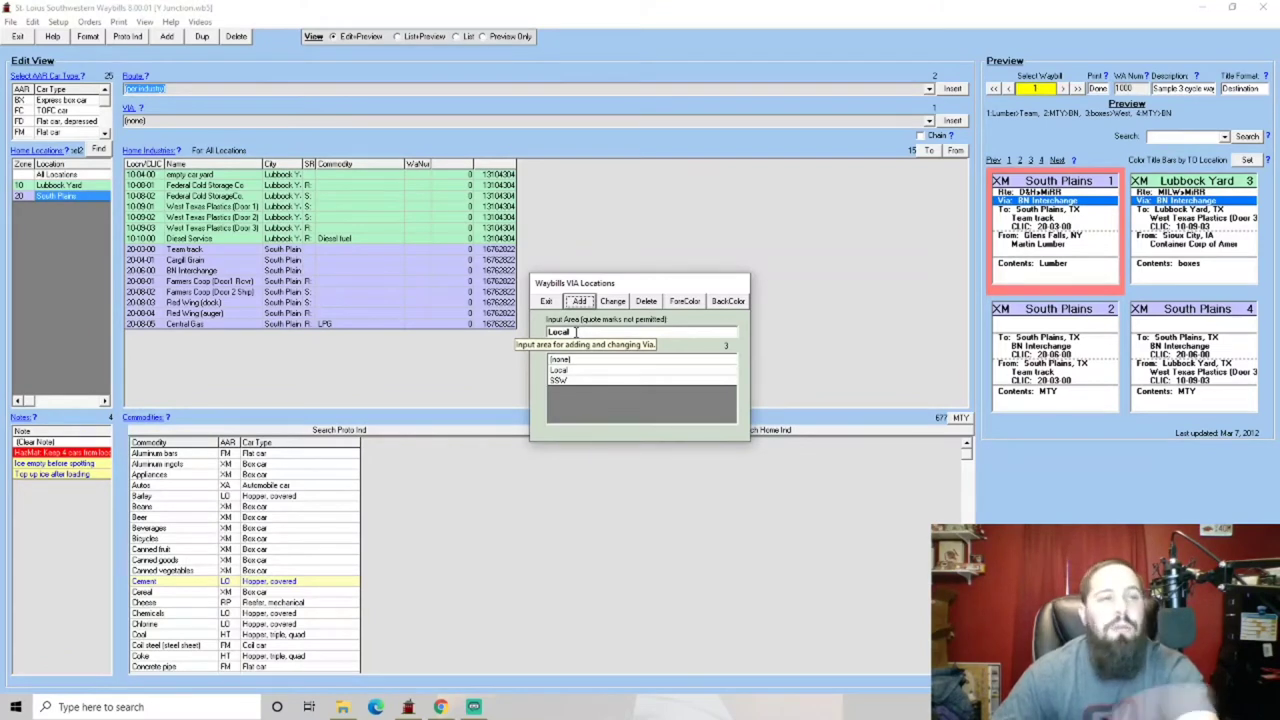
Step: Add AD&N to the list of VIA routing entries
{"action": "left_click_drag", "start_coordinate": [576, 332], "coordinate": [506, 338]}
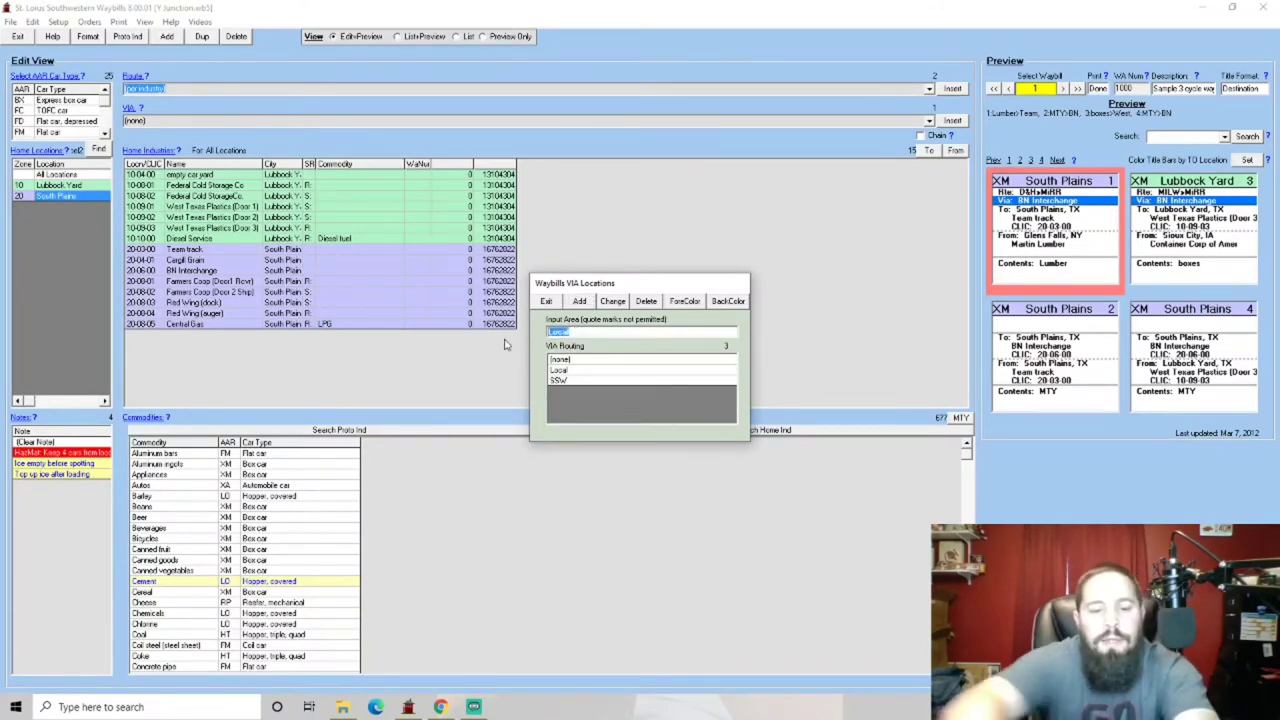
{"action": "type", "text": "AD&"}
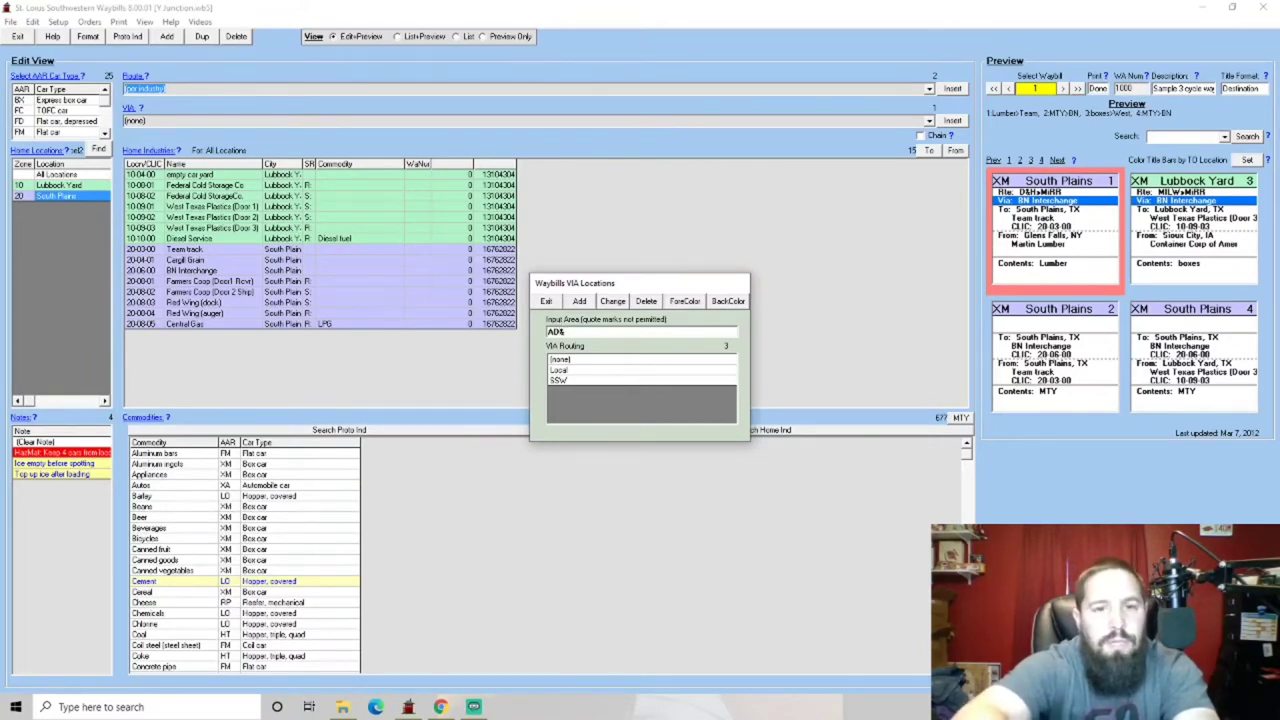
{"action": "type", "text": "N"}
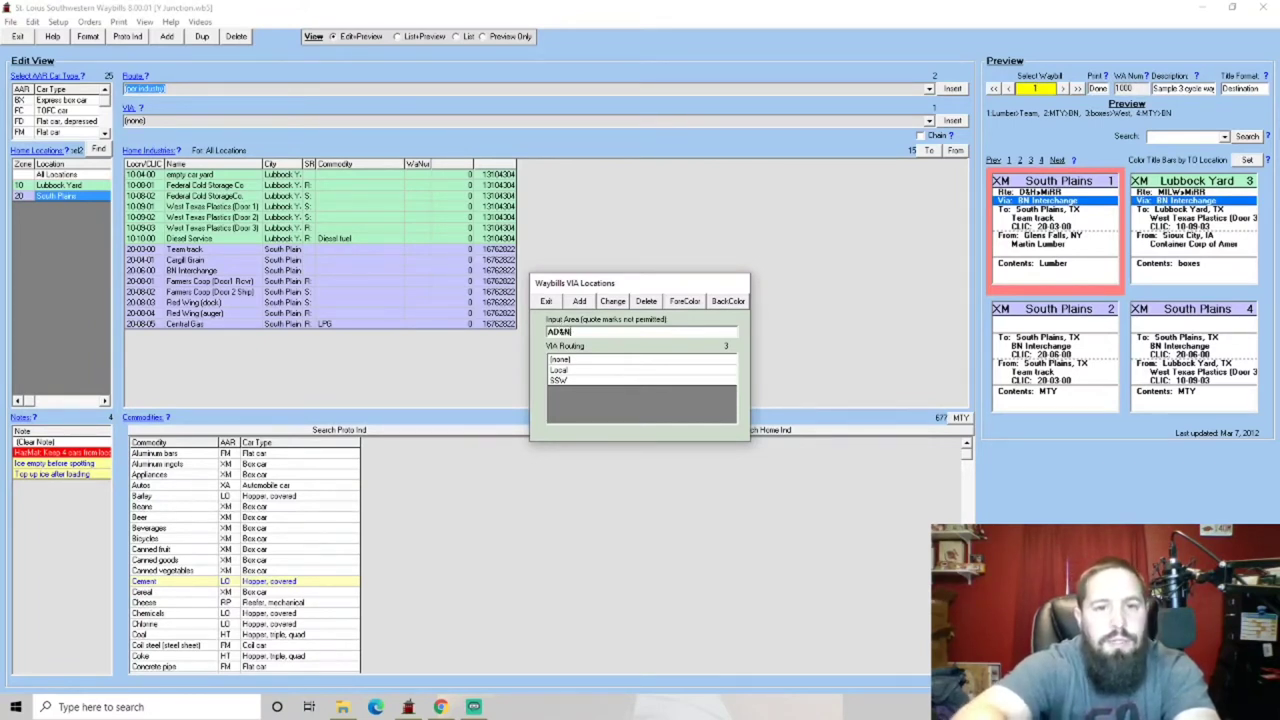
{"action": "left_click", "coordinate": [582, 302]}
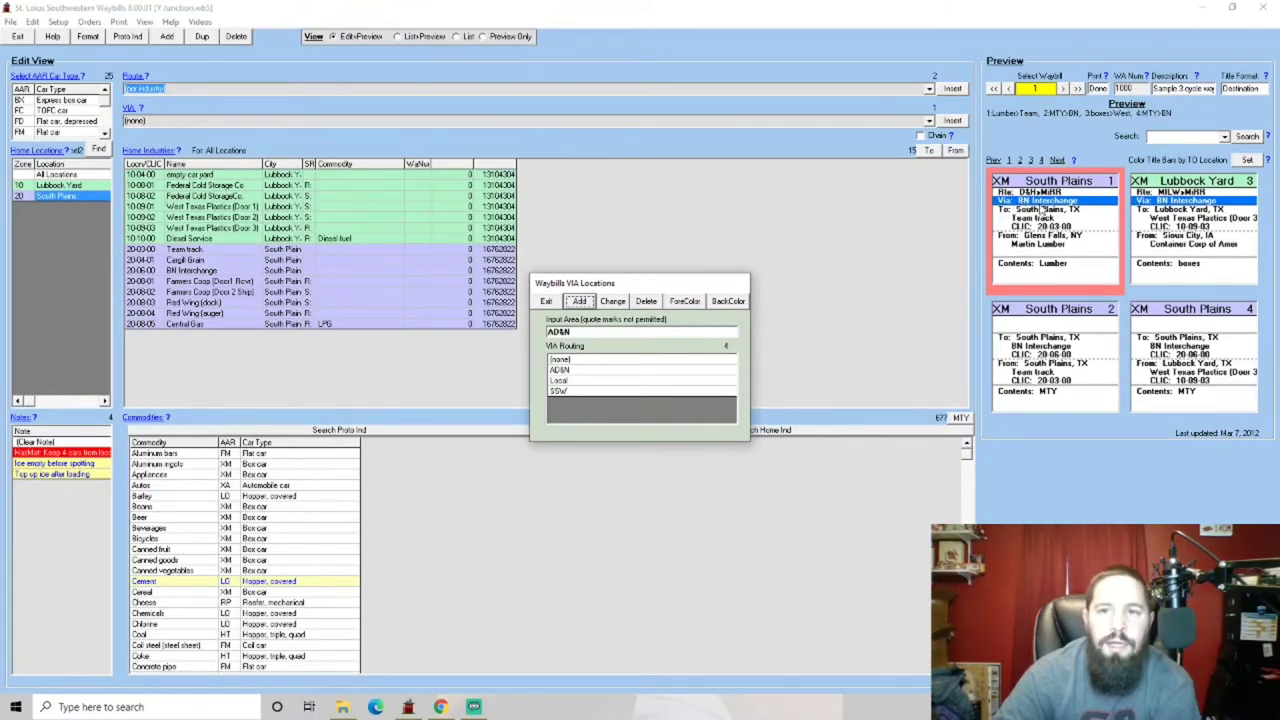
Step: Set the background colour of the SSW VIA entry to medium blue (red 0, green 128, blue 255)
{"action": "left_click", "coordinate": [568, 391]}
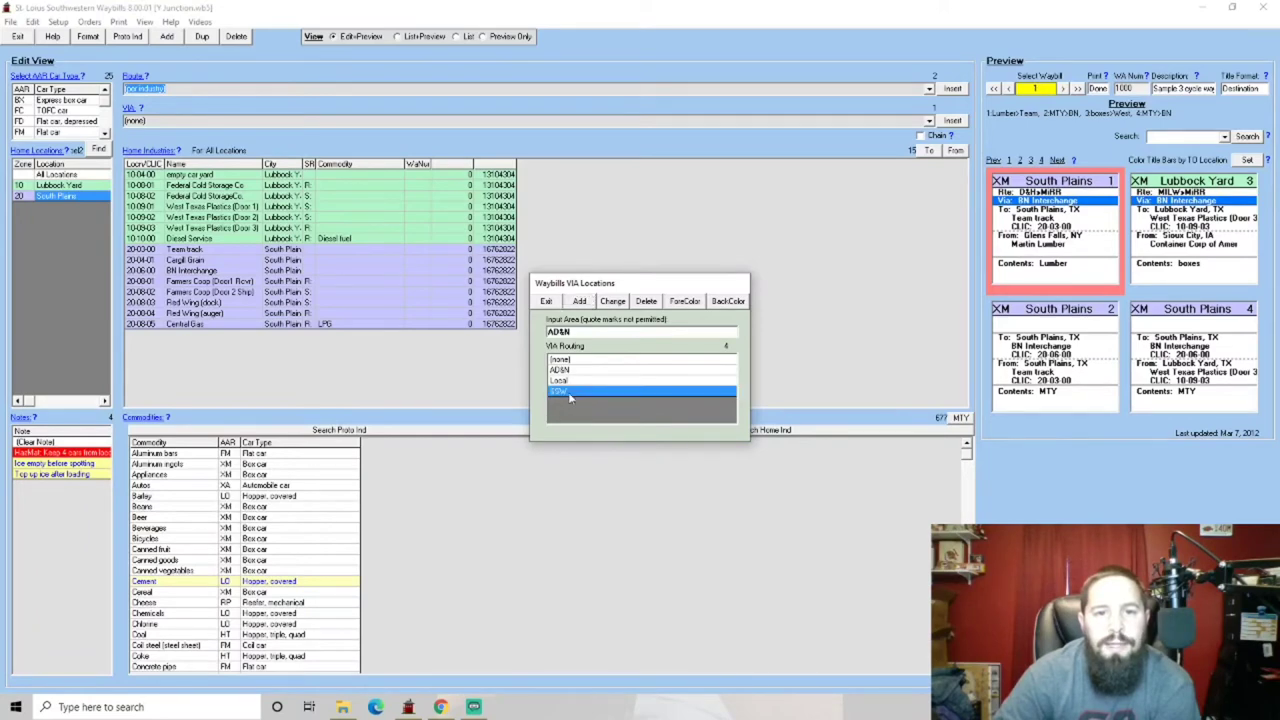
{"action": "left_click", "coordinate": [726, 301]}
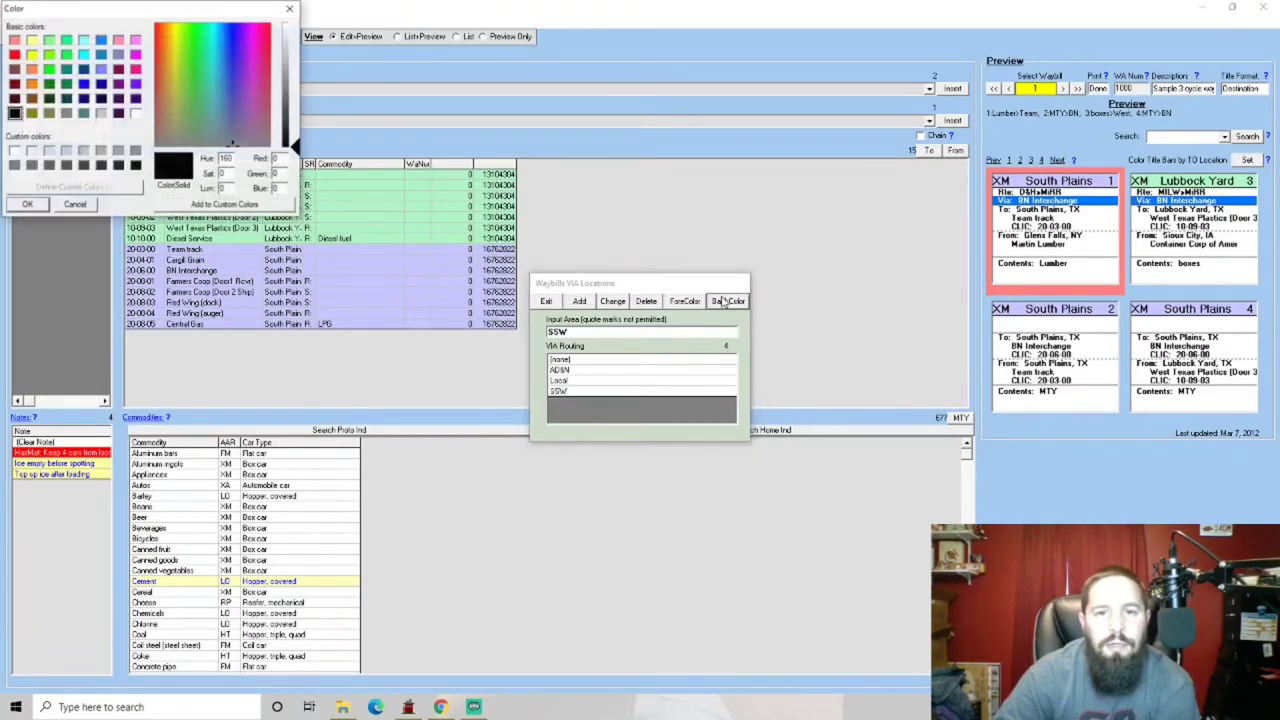
{"action": "left_click", "coordinate": [84, 85]}
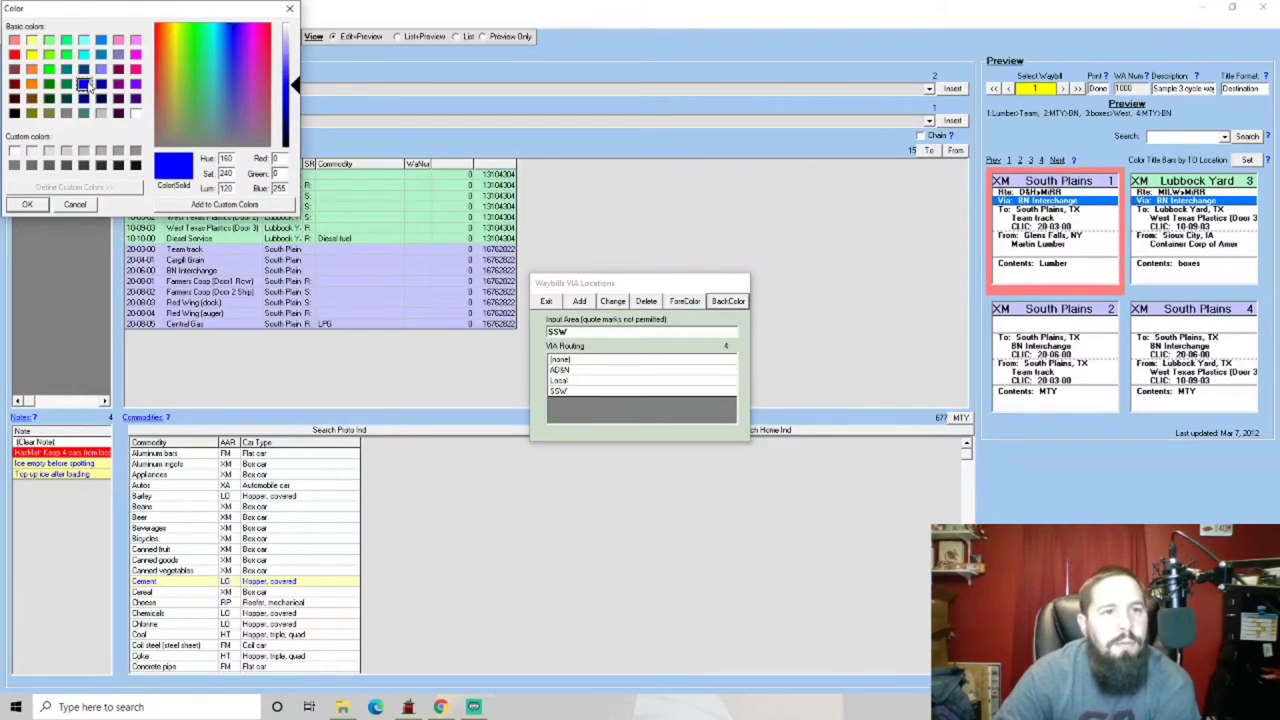
{"action": "left_click", "coordinate": [101, 40]}
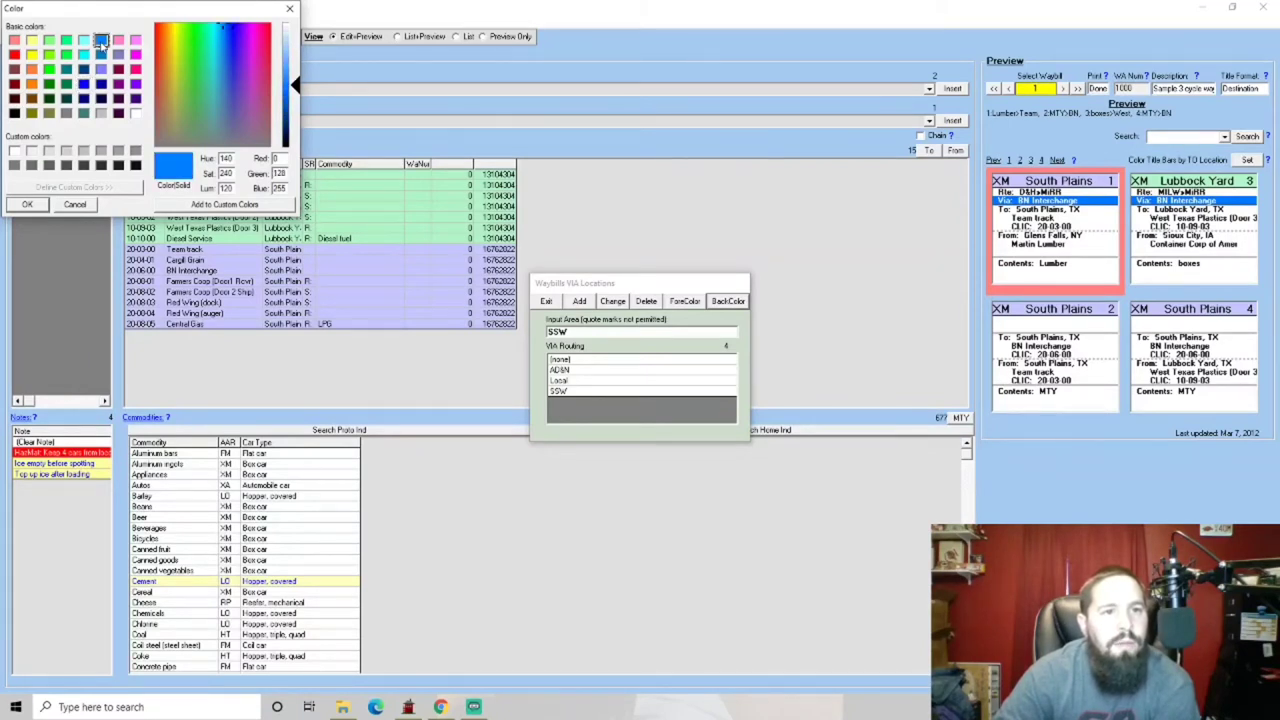
{"action": "left_click", "coordinate": [30, 204]}
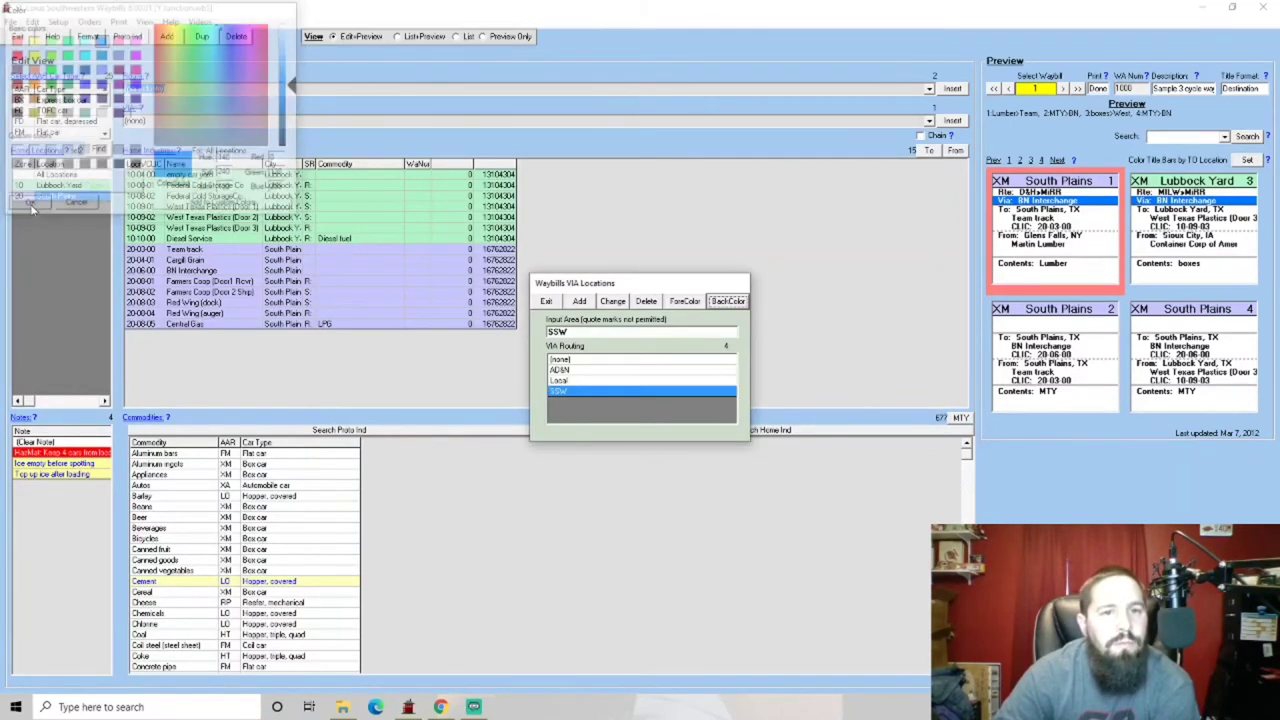
Step: Give the AD&N VIA entry a dark green background (red 0, green 128, blue 64)
{"action": "left_click", "coordinate": [565, 370]}
{"action": "left_click", "coordinate": [726, 302]}
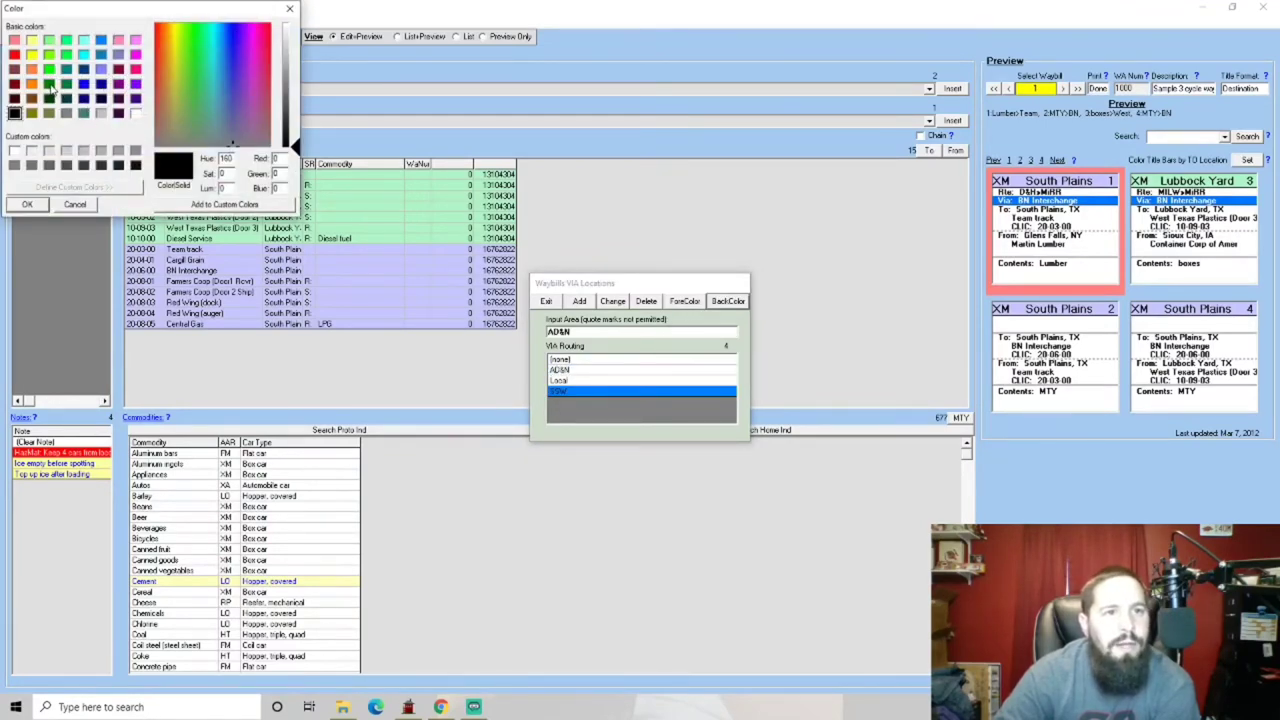
{"action": "left_click", "coordinate": [48, 85]}
{"action": "left_click", "coordinate": [66, 86]}
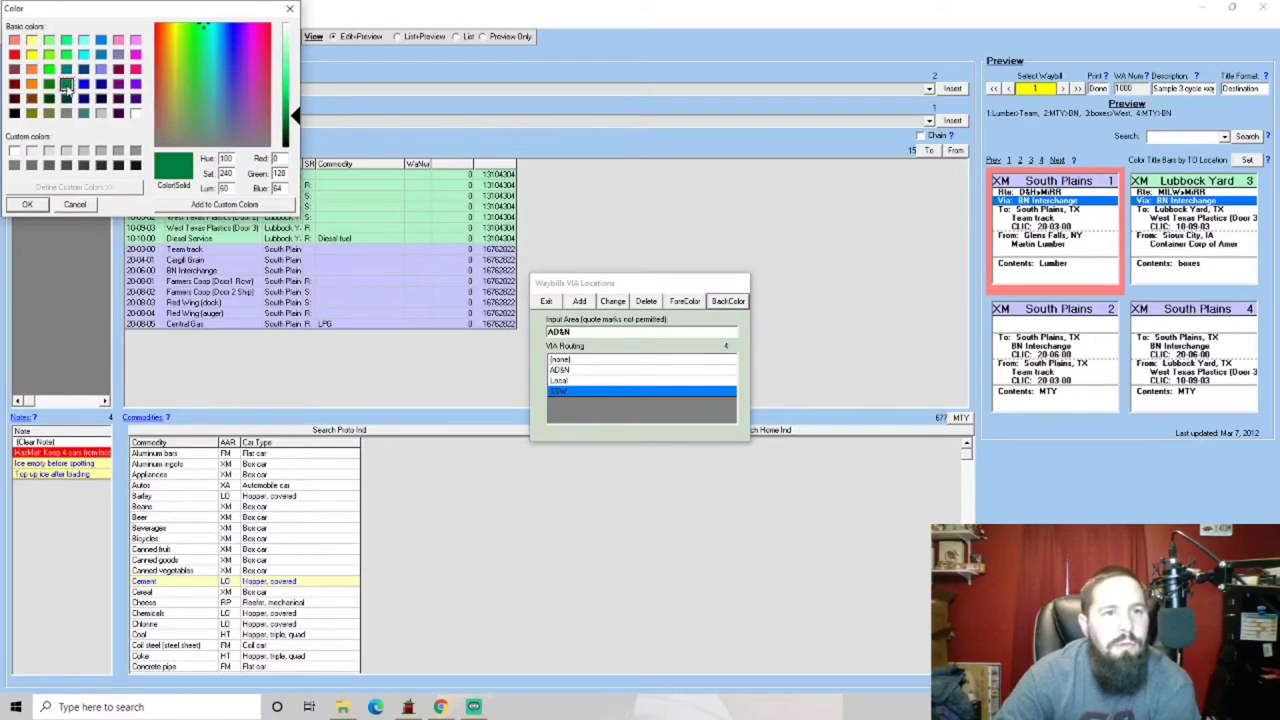
{"action": "left_click", "coordinate": [27, 204]}
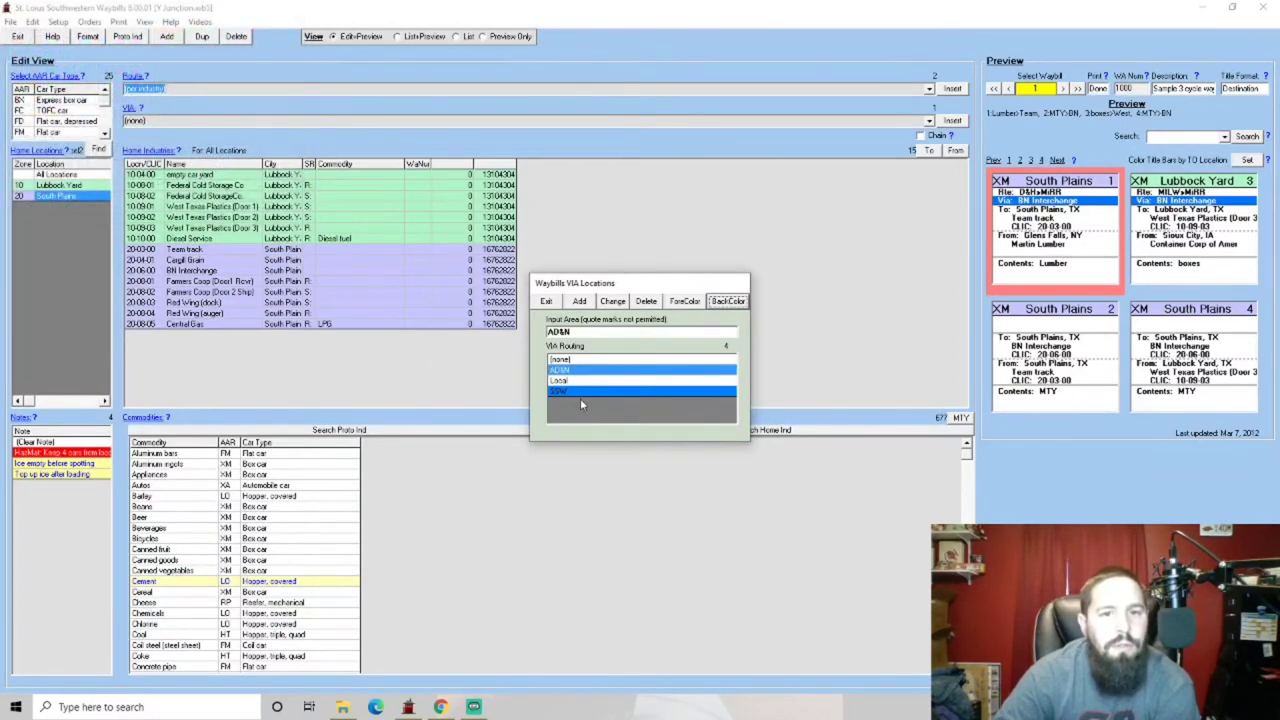
Step: Give the Local VIA entry an olive background (red 128, green 128, blue 0)
{"action": "left_click", "coordinate": [580, 392]}
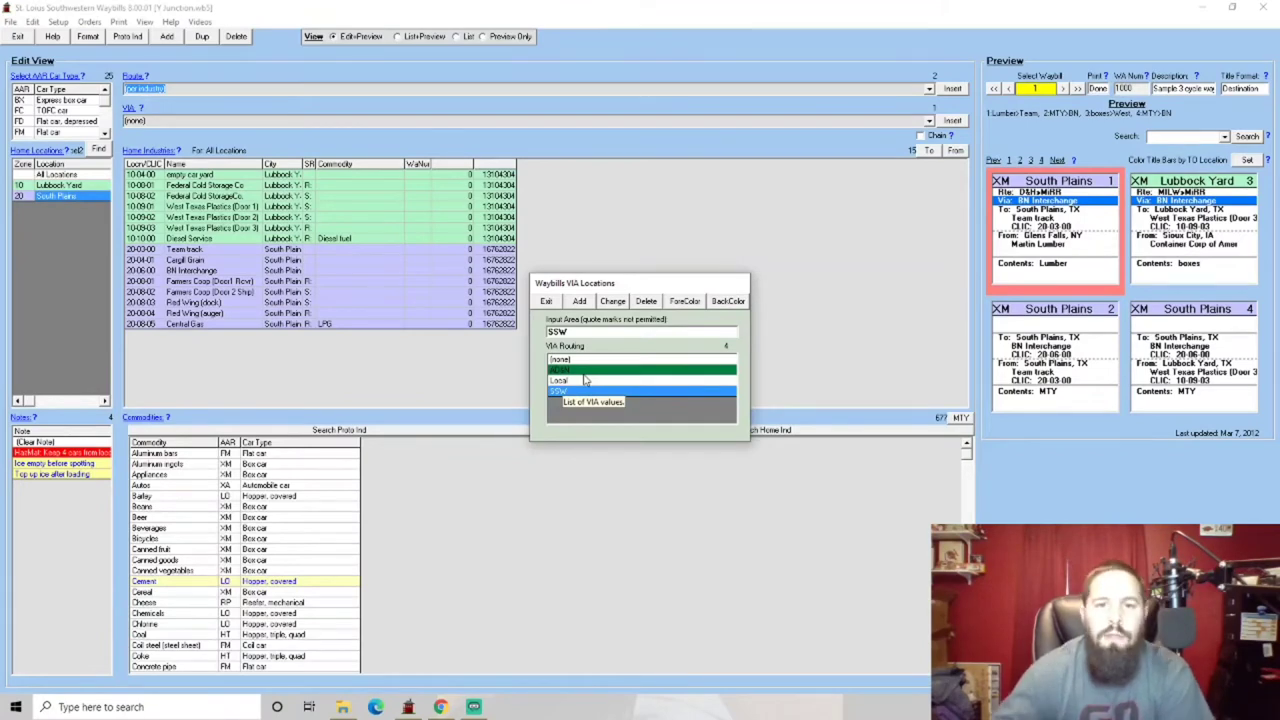
{"action": "left_click", "coordinate": [585, 380]}
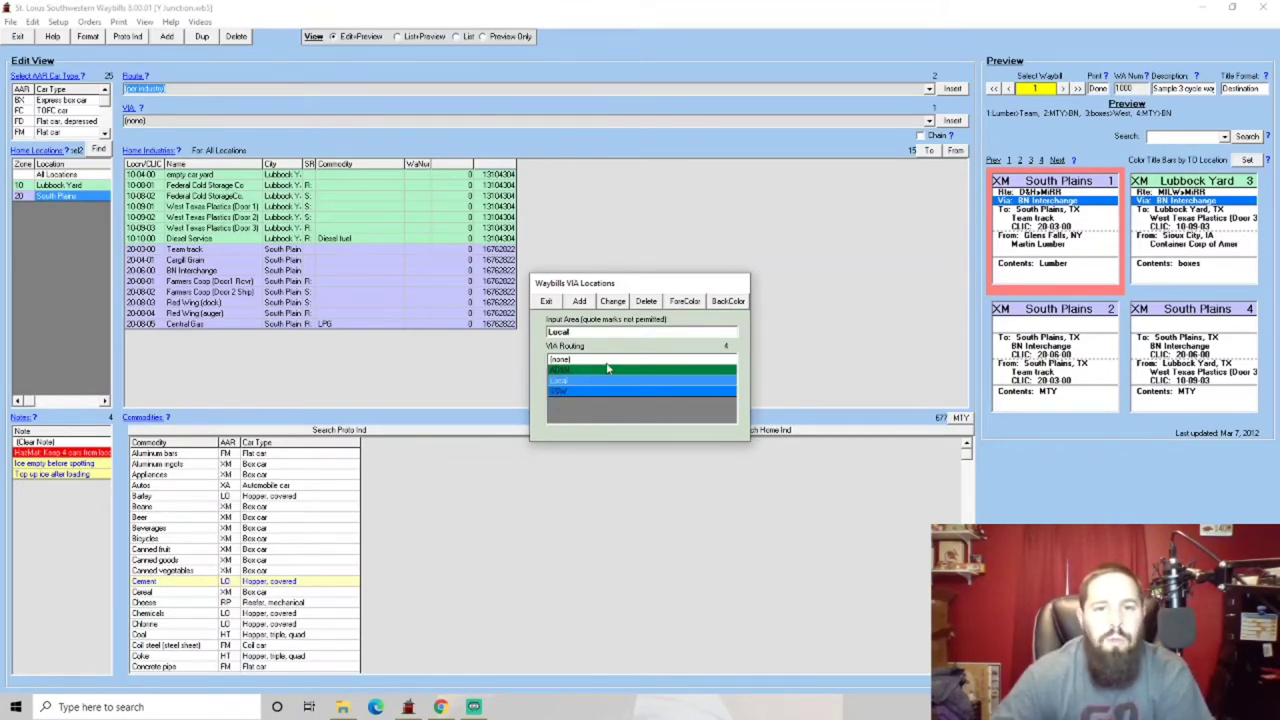
{"action": "left_click", "coordinate": [722, 304]}
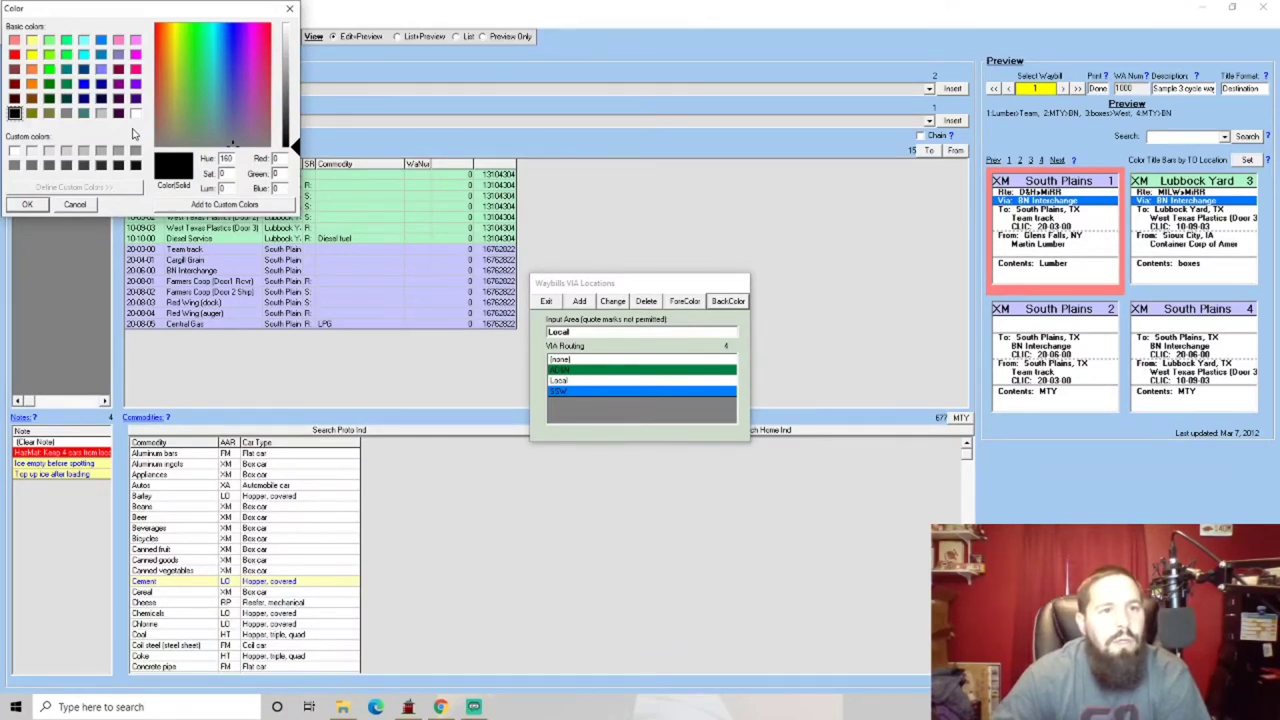
{"action": "left_click", "coordinate": [50, 113]}
{"action": "left_click", "coordinate": [30, 113]}
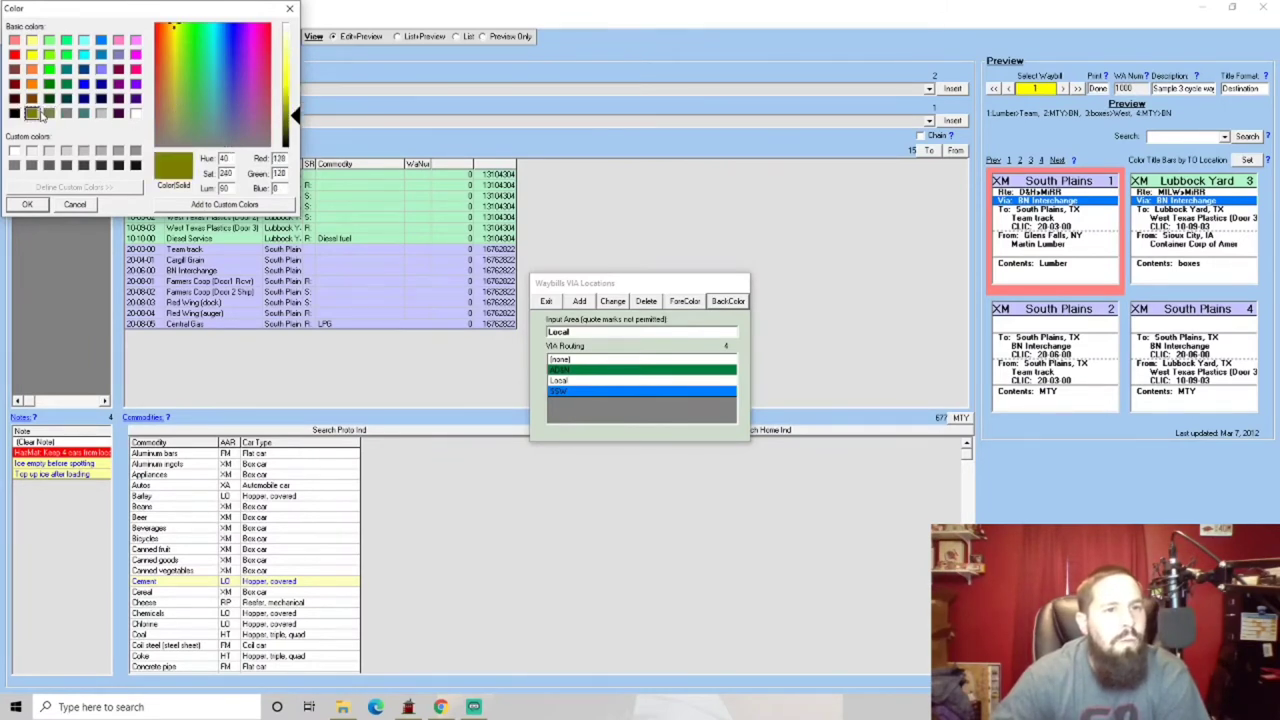
{"action": "left_click", "coordinate": [27, 206]}
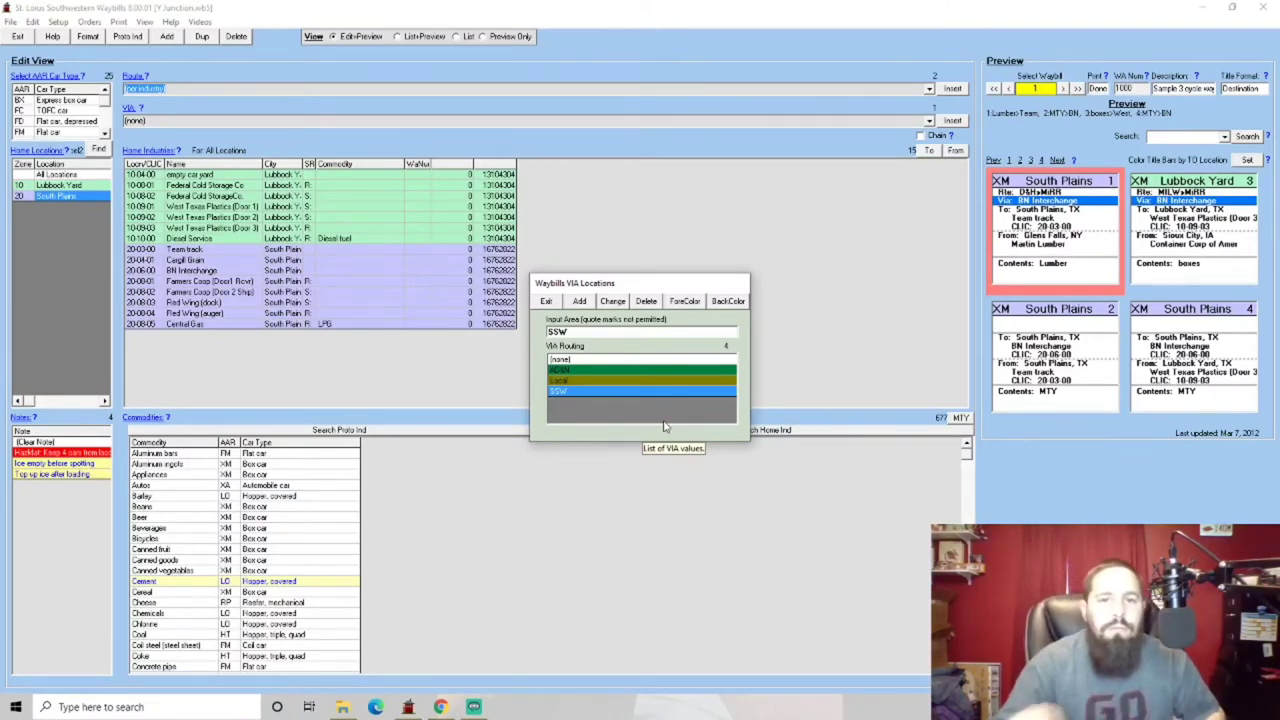
Step: Close the VIA locations editor and check which entries the waybill's VIA field offers
{"action": "left_click", "coordinate": [546, 301]}
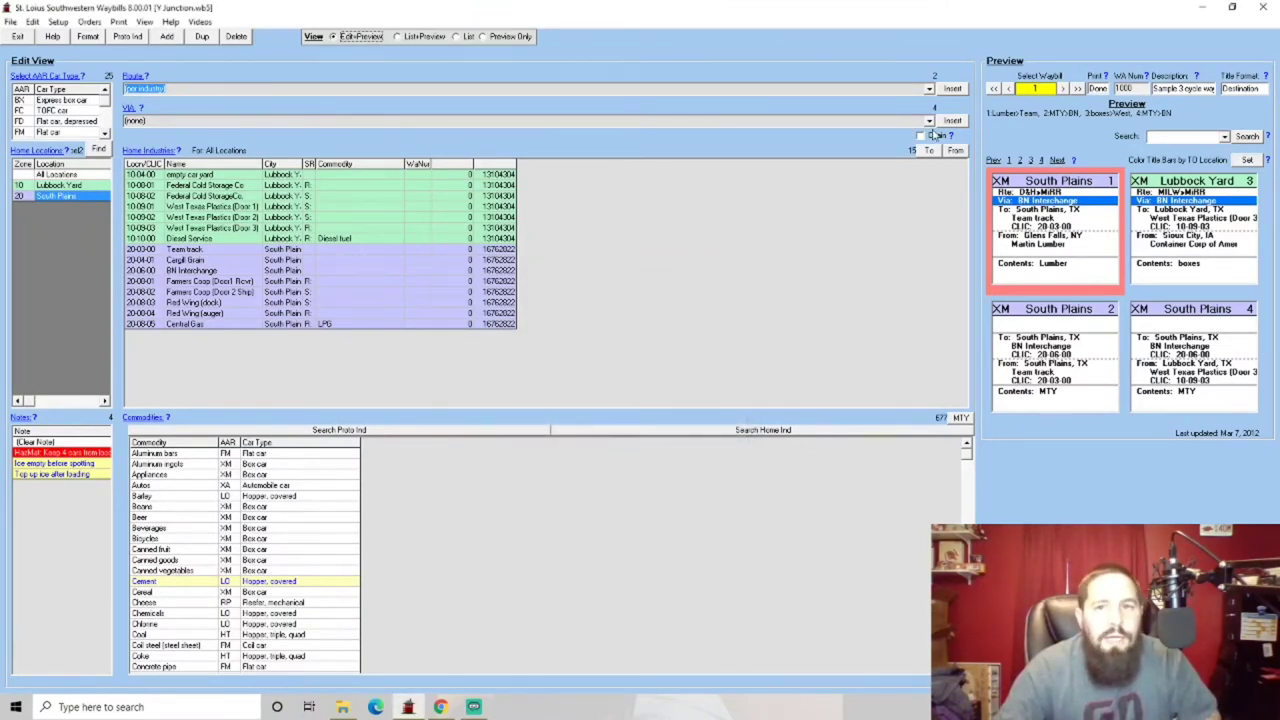
{"action": "left_click", "coordinate": [931, 121]}
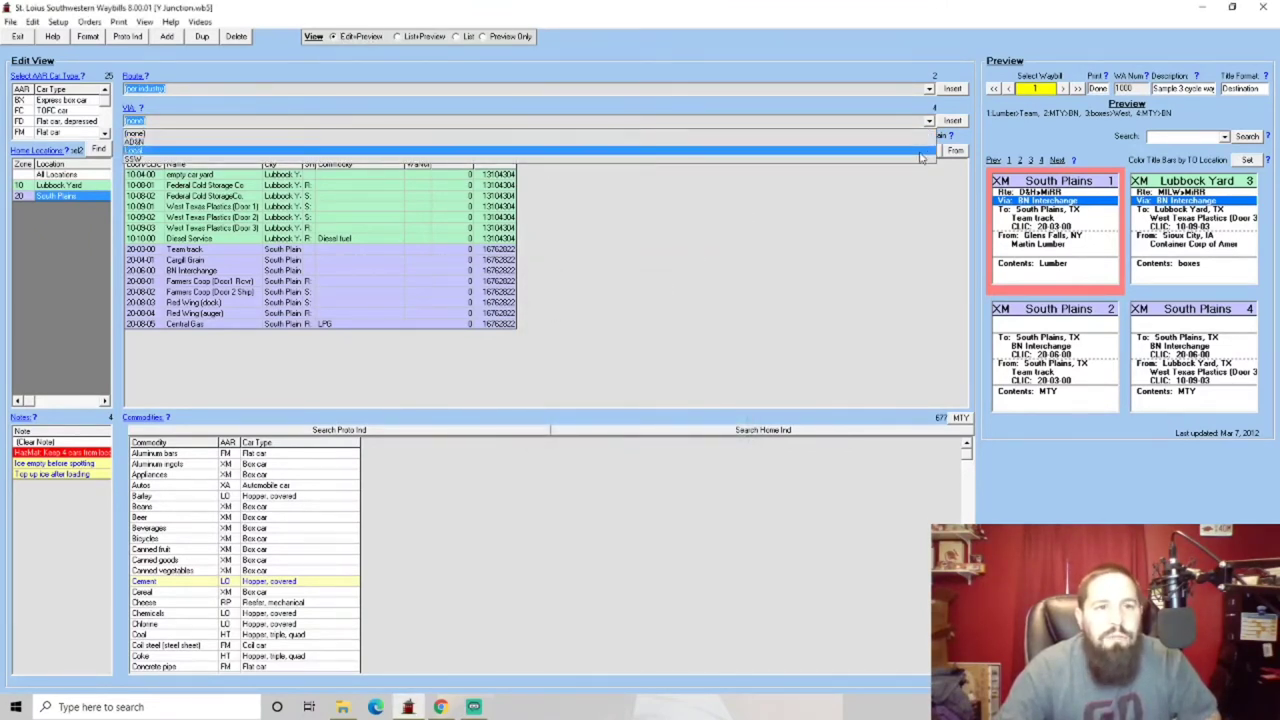
{"action": "left_click", "coordinate": [929, 121]}
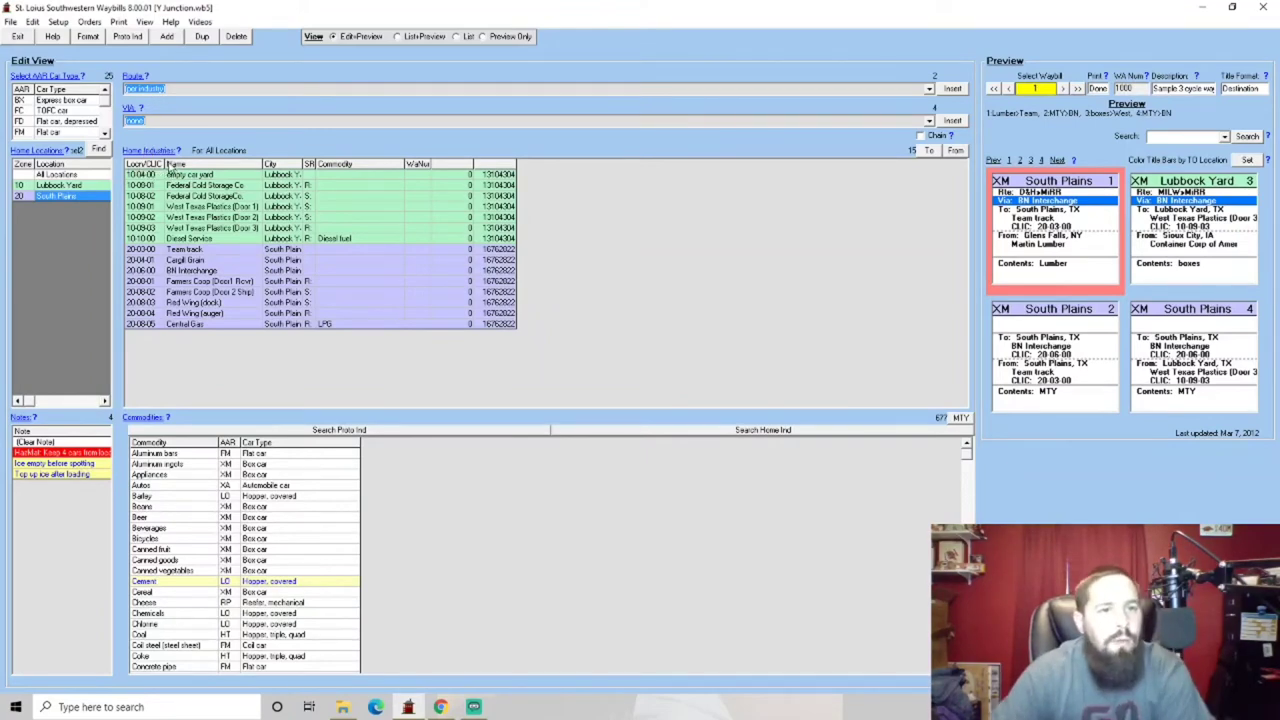
Step: Open the home industries setup in full size and change the empty car yard's Locn/CLIC code to 10-01-11
{"action": "left_click", "coordinate": [145, 150]}
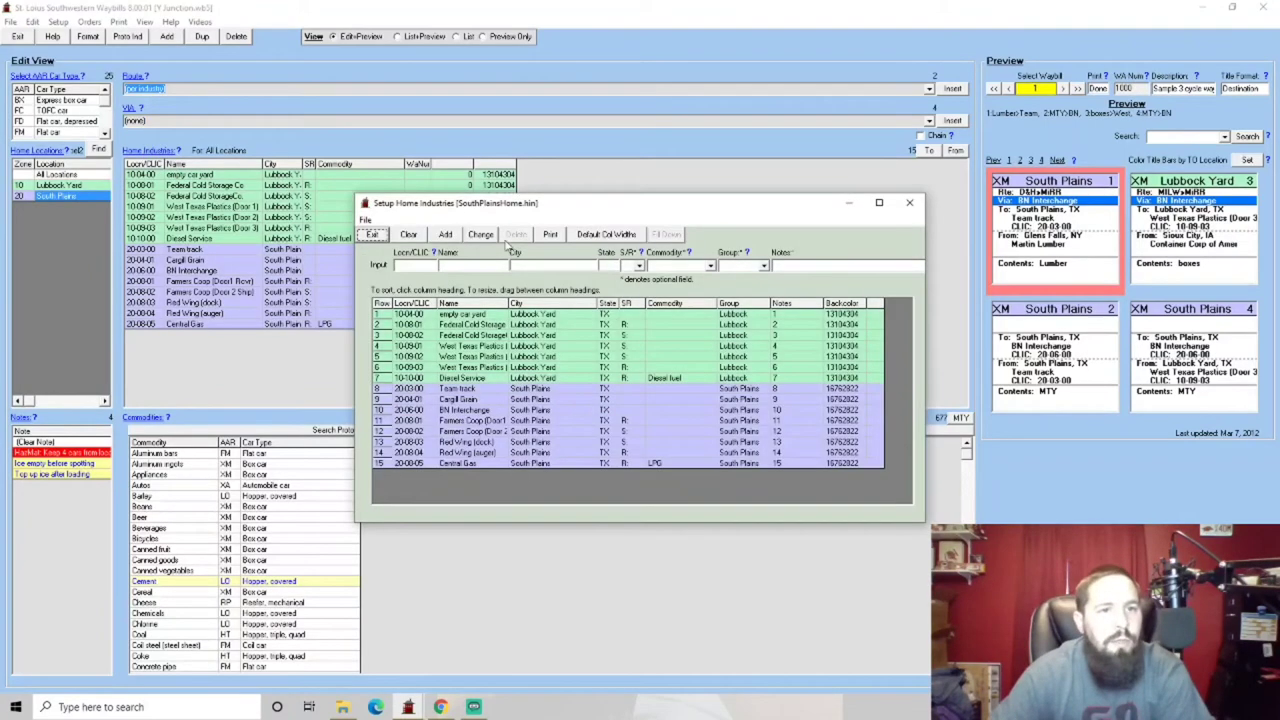
{"action": "left_click", "coordinate": [879, 202]}
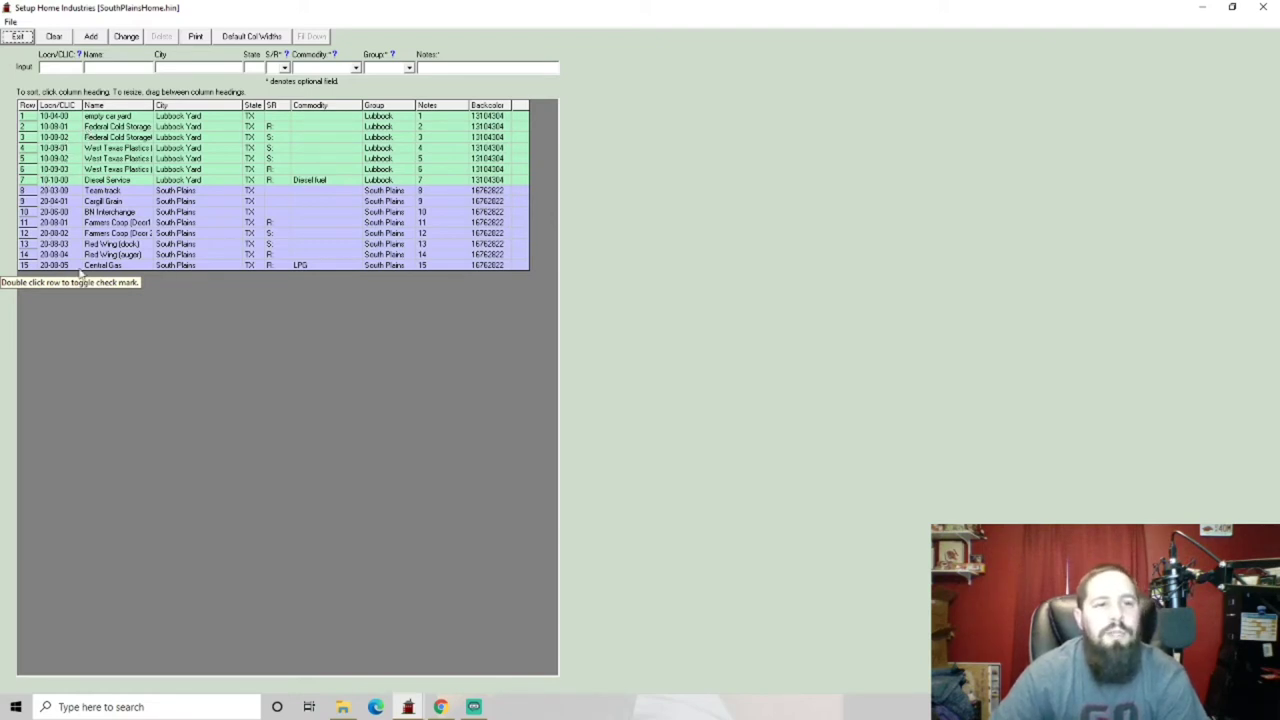
{"action": "left_click", "coordinate": [56, 117]}
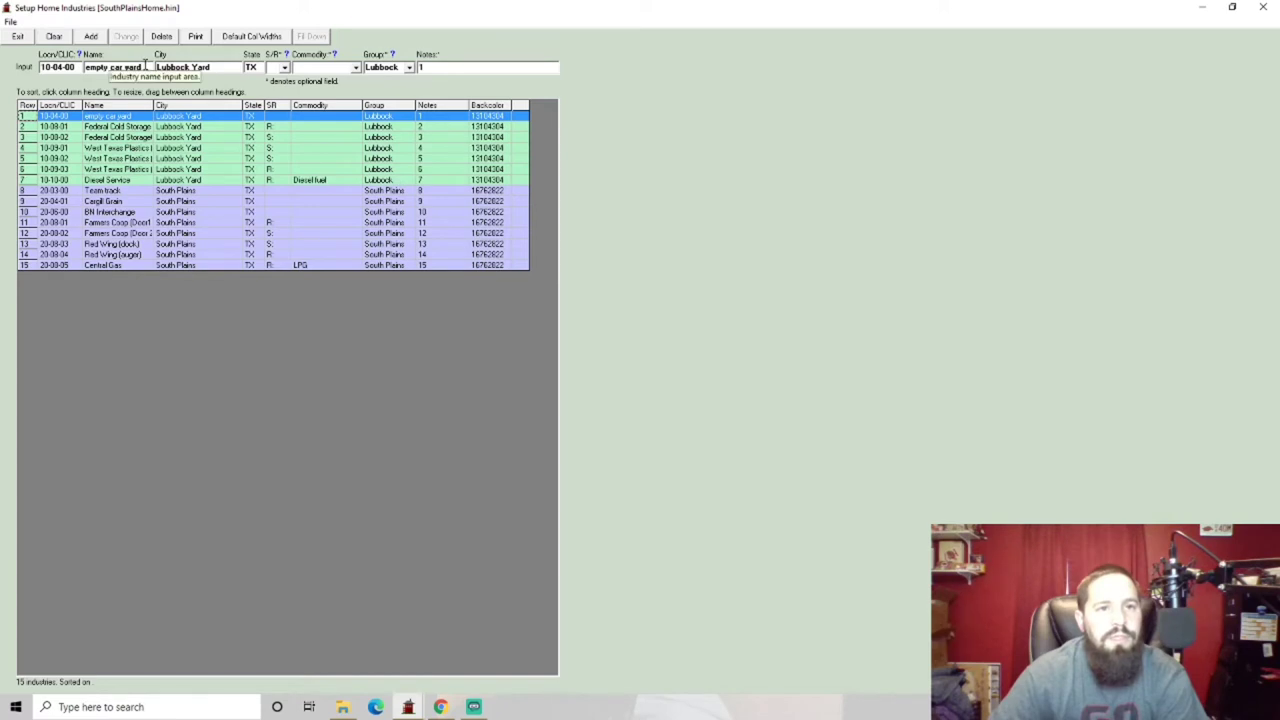
{"action": "left_click_drag", "start_coordinate": [148, 67], "coordinate": [86, 67]}
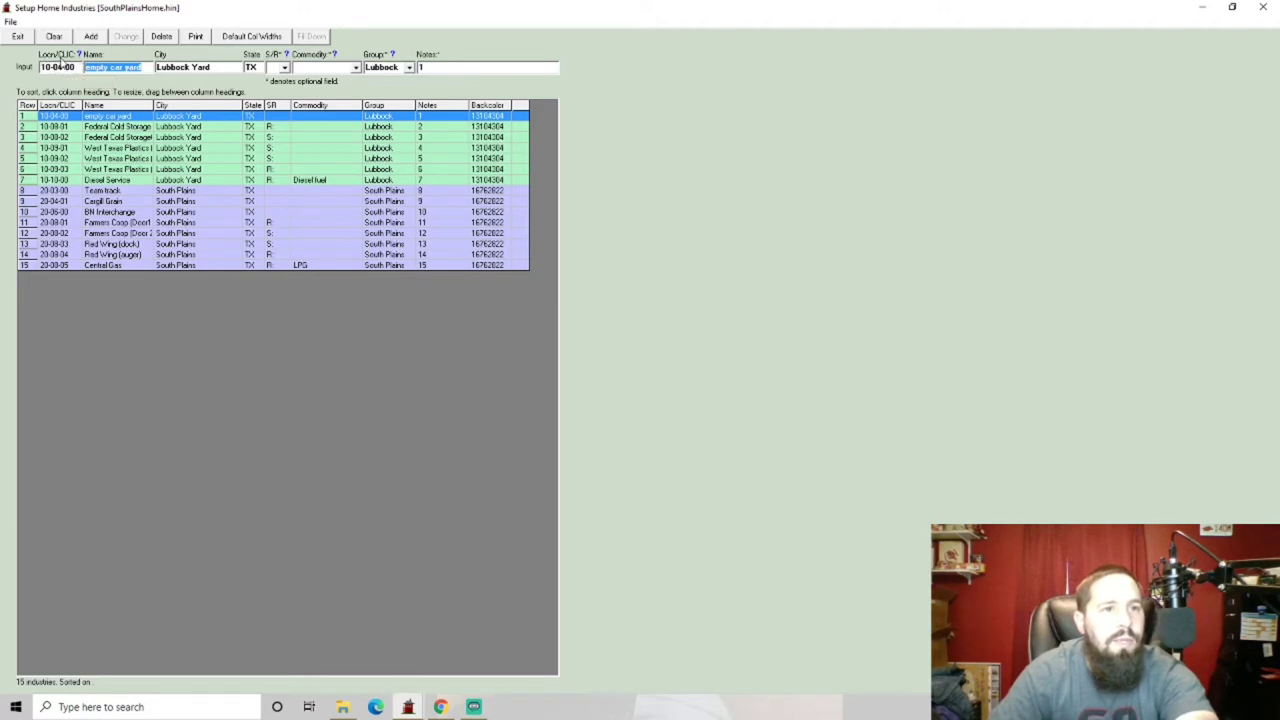
{"action": "left_click", "coordinate": [60, 66]}
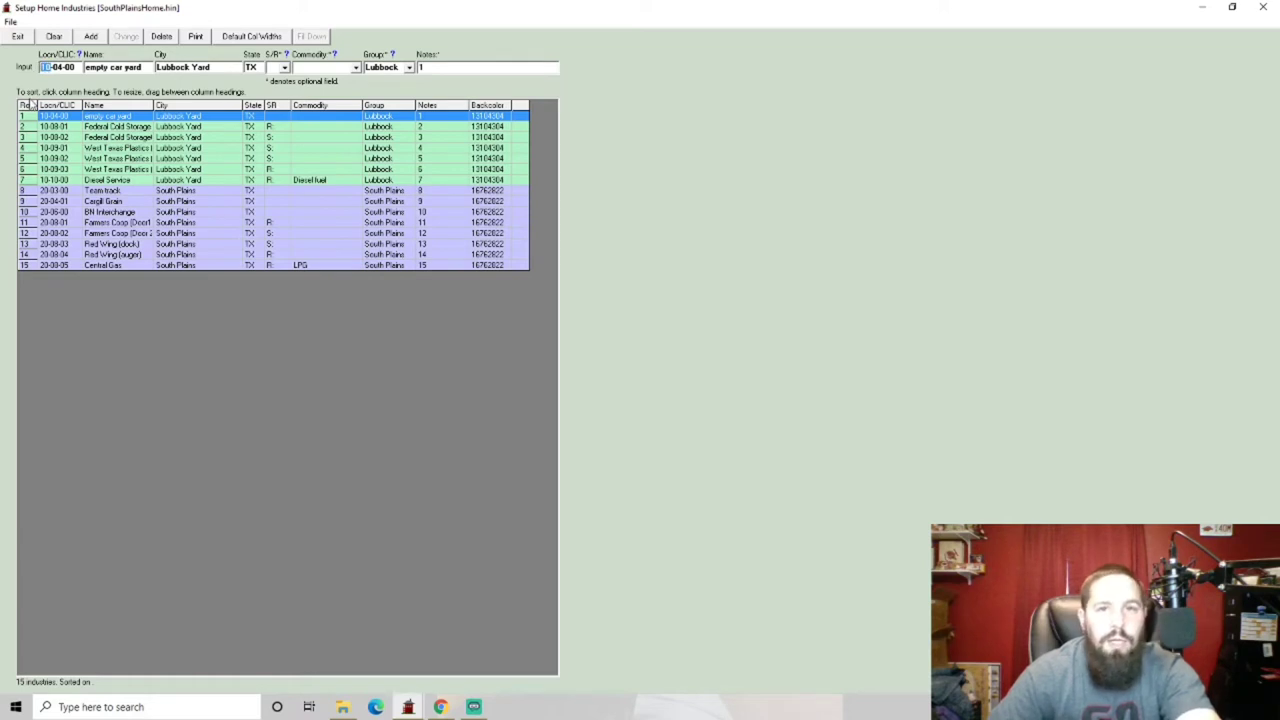
{"action": "left_click_drag", "start_coordinate": [55, 67], "coordinate": [64, 67]}
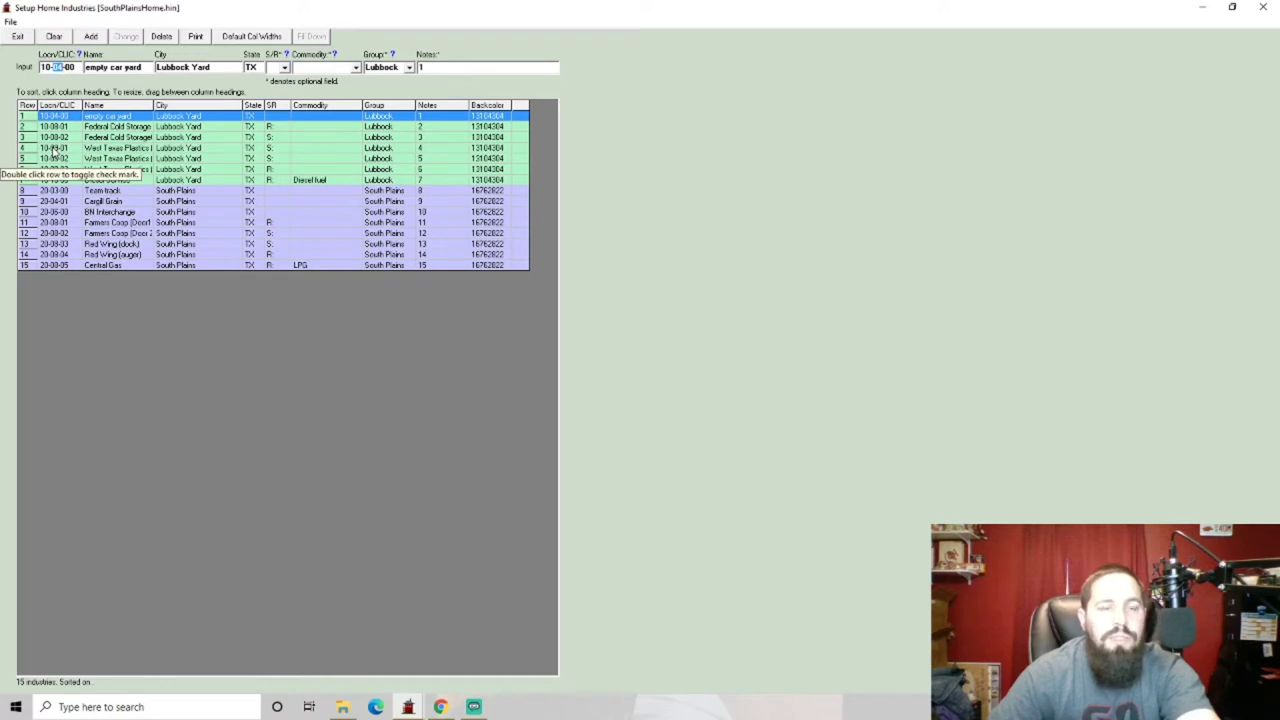
{"action": "type", "text": "01"}
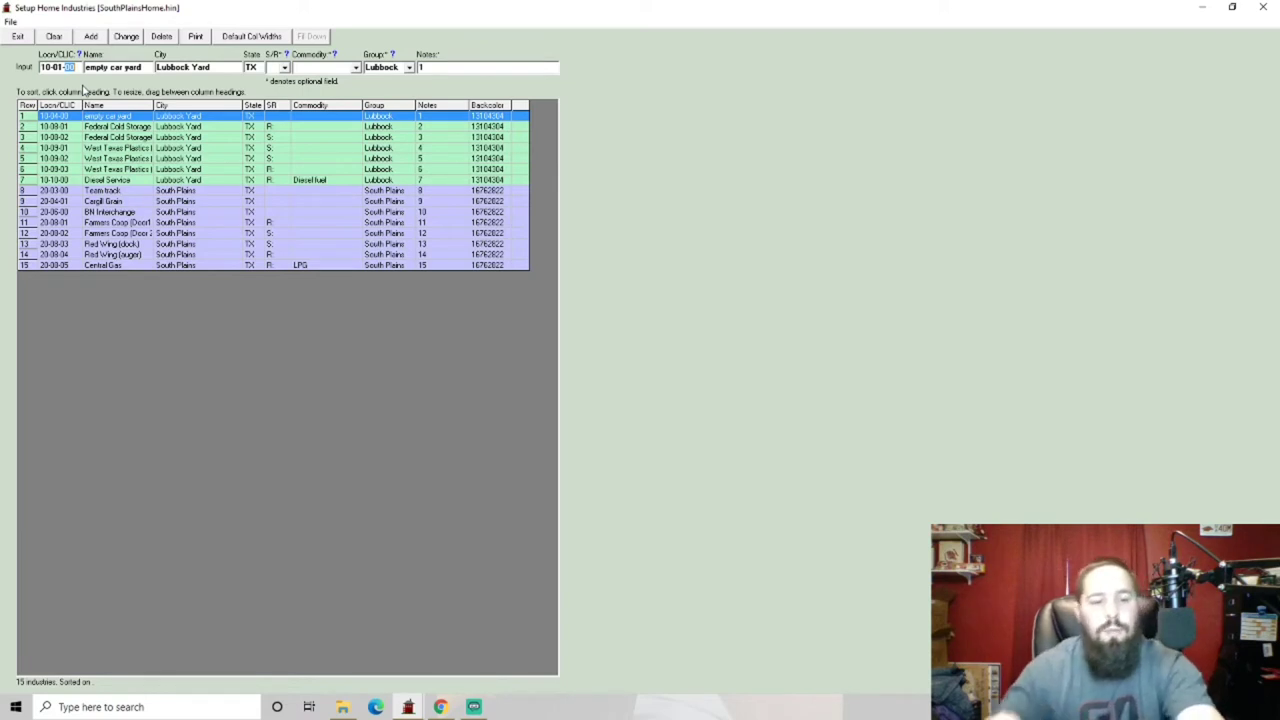
{"action": "type", "text": "11"}
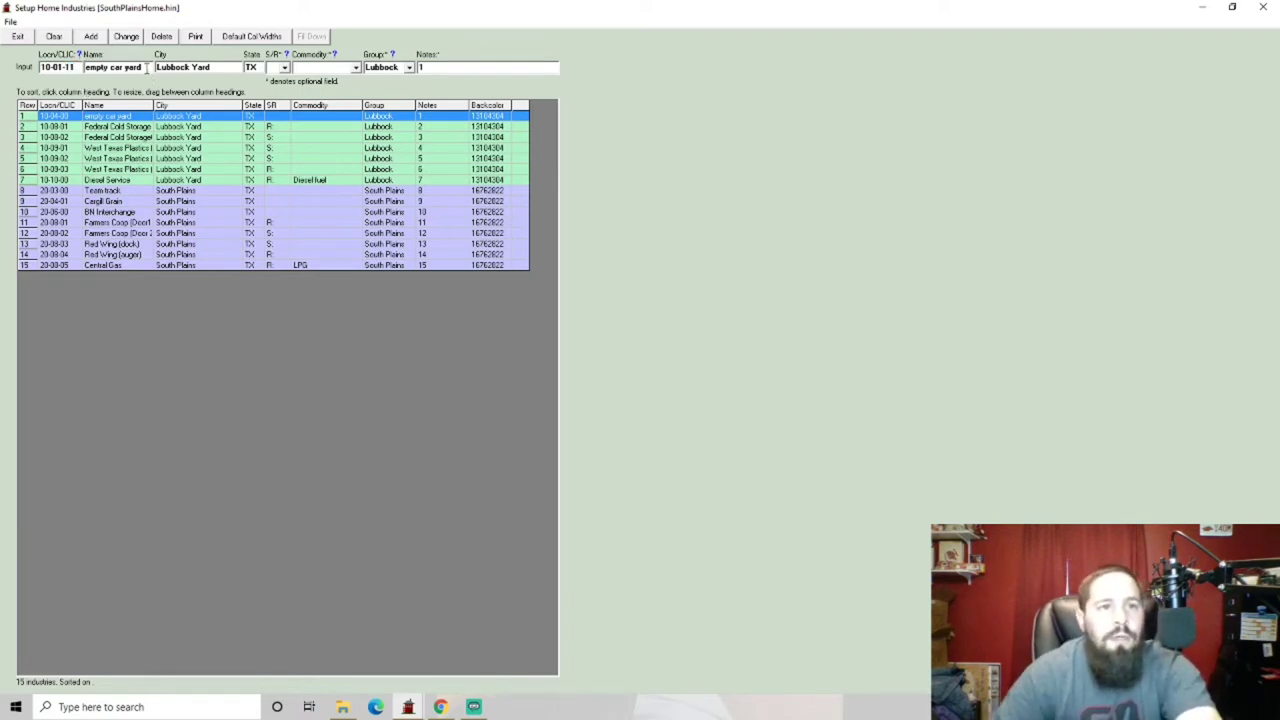
Step: Replace the industry name "empty car yard" with "Loco Service Track" in the input row
{"action": "key", "text": "Tab"}
{"action": "type", "text": "L"}
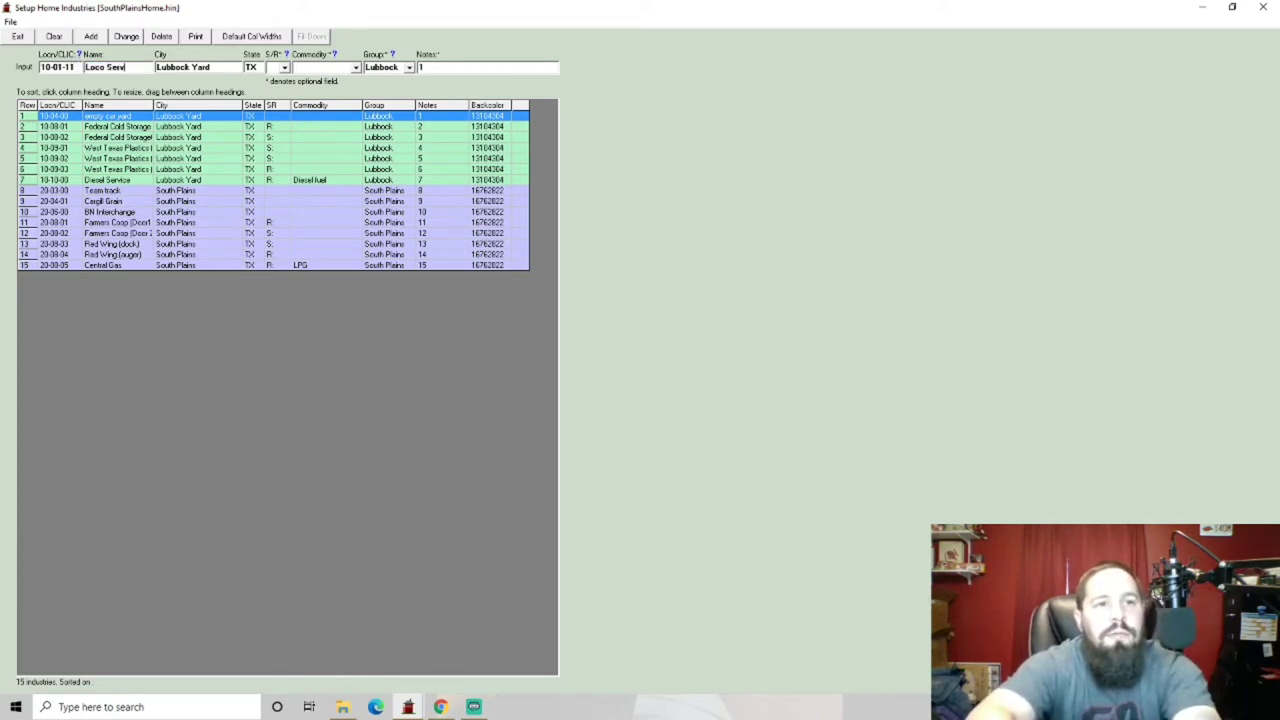
{"action": "type", "text": "oco Service Track"}
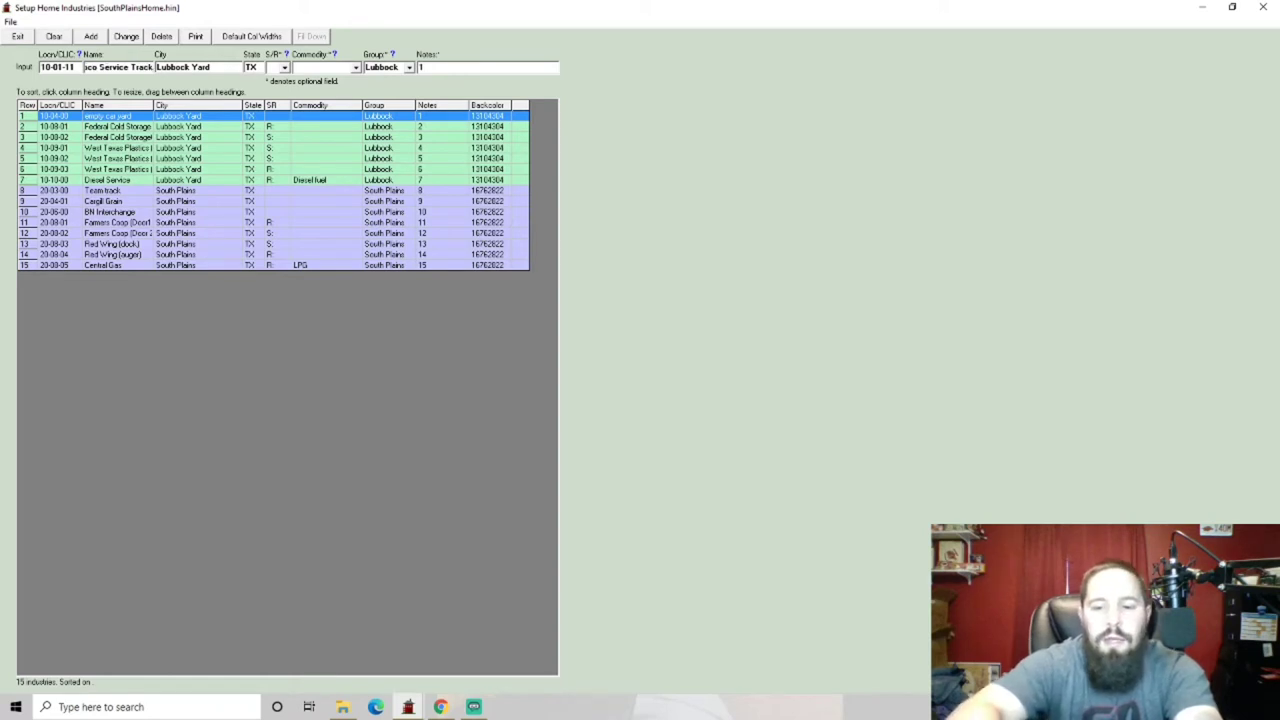
Step: Change the city of the Loco Service Track entry to "Y Jct. Yard"
{"action": "key", "text": "Tab"}
{"action": "key", "text": "Home"}
{"action": "type", "text": "Y Jct"}
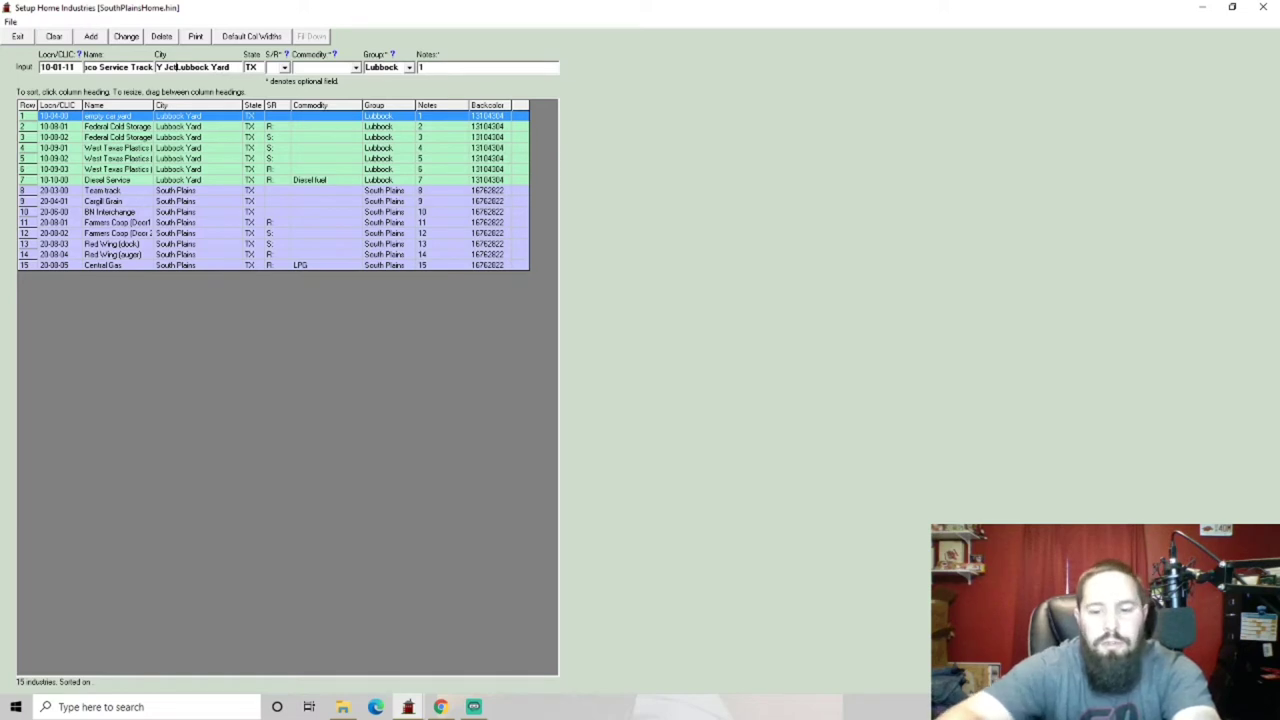
{"action": "type", "text": "."}
{"action": "key", "text": "Delete"}
{"action": "key", "text": "Delete"}
{"action": "key", "text": "Delete"}
{"action": "key", "text": "Delete"}
{"action": "key", "text": "Delete"}
{"action": "key", "text": "Delete"}
{"action": "key", "text": "Delete"}
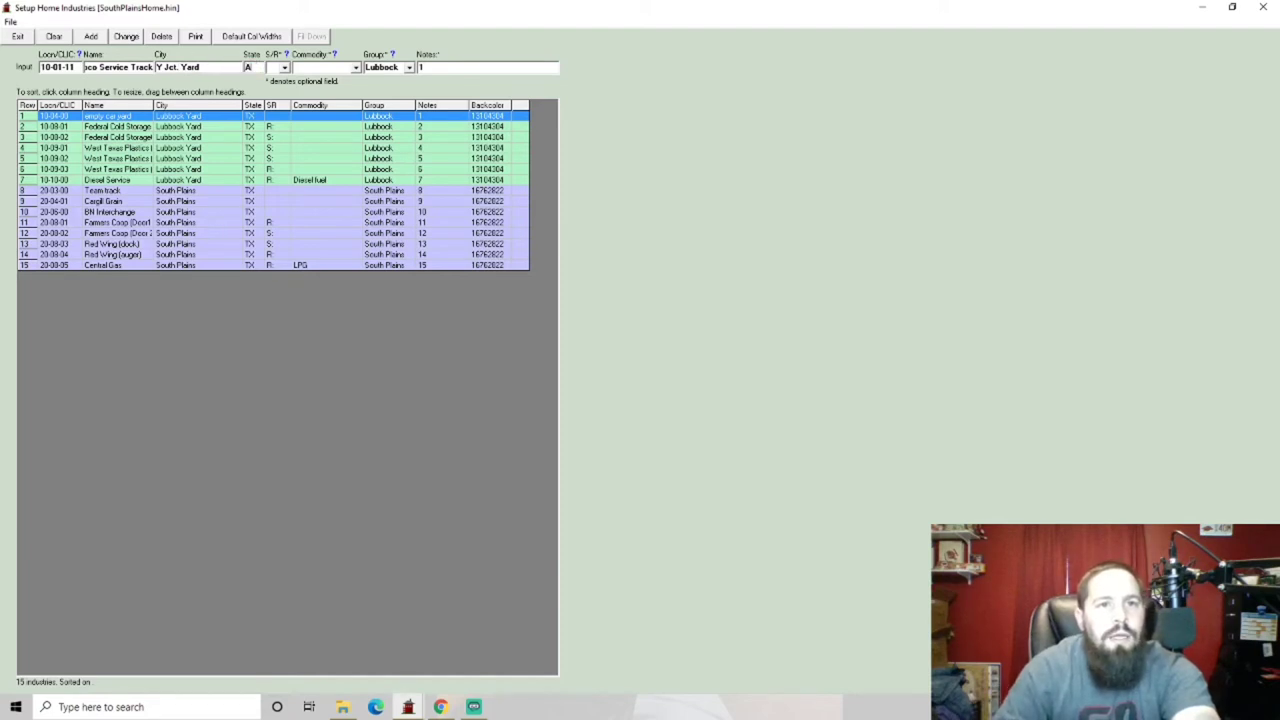
Step: Set the Loco Service Track entry's state to AR and its S/R option to R
{"action": "double_click", "coordinate": [252, 67]}
{"action": "type", "text": "AR"}
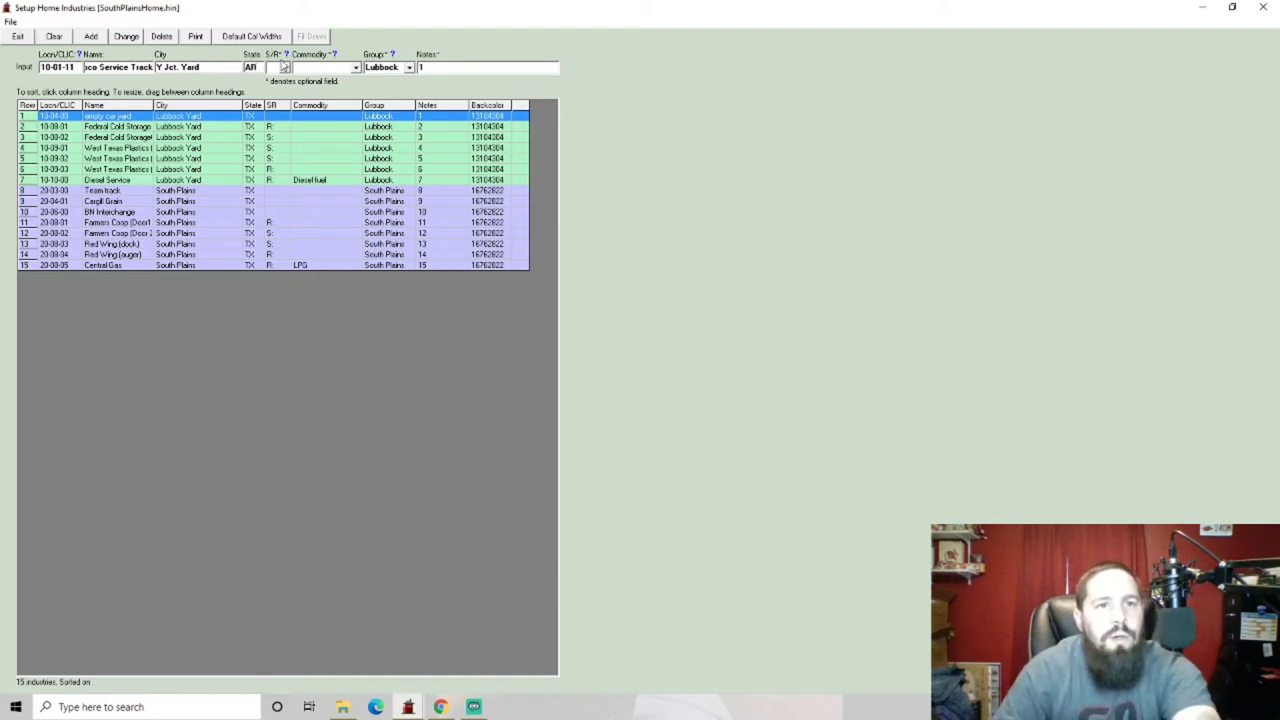
{"action": "left_click", "coordinate": [284, 67]}
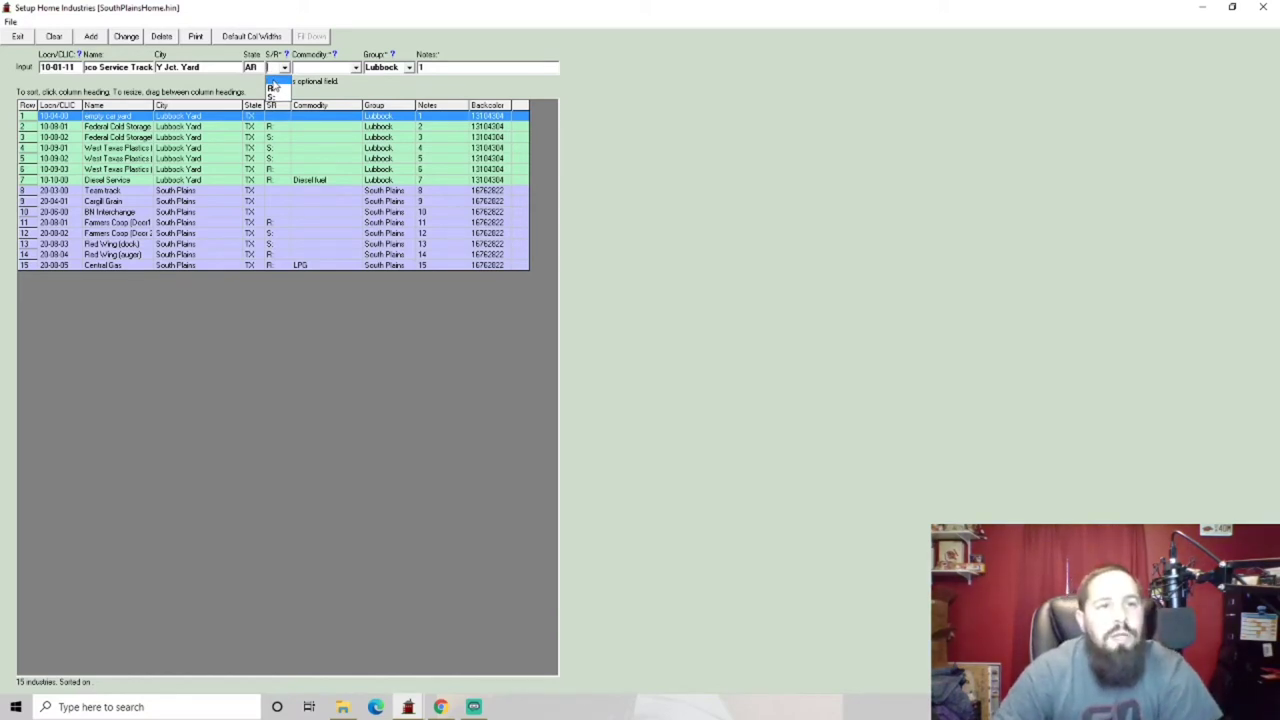
{"action": "left_click", "coordinate": [273, 94]}
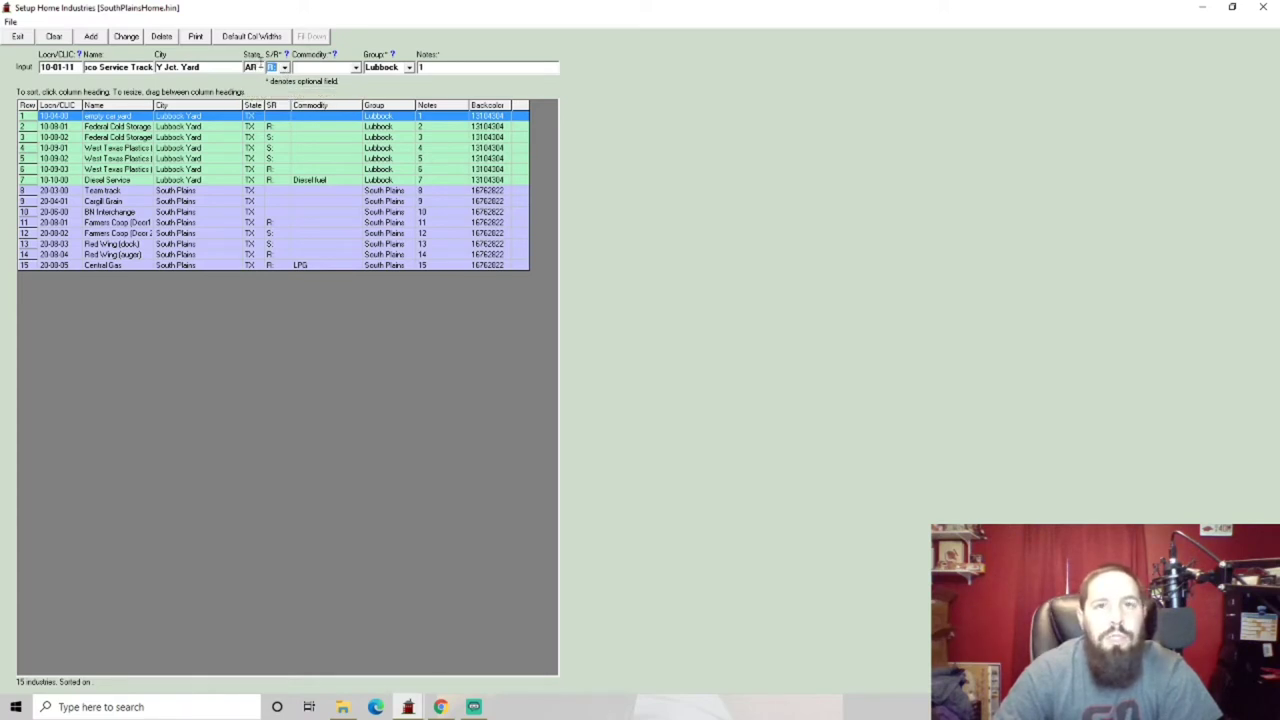
Step: Set the Loco Service Track entry's commodity to Sand and its group to Level 1, and add it to the home industries
{"action": "left_click", "coordinate": [356, 68]}
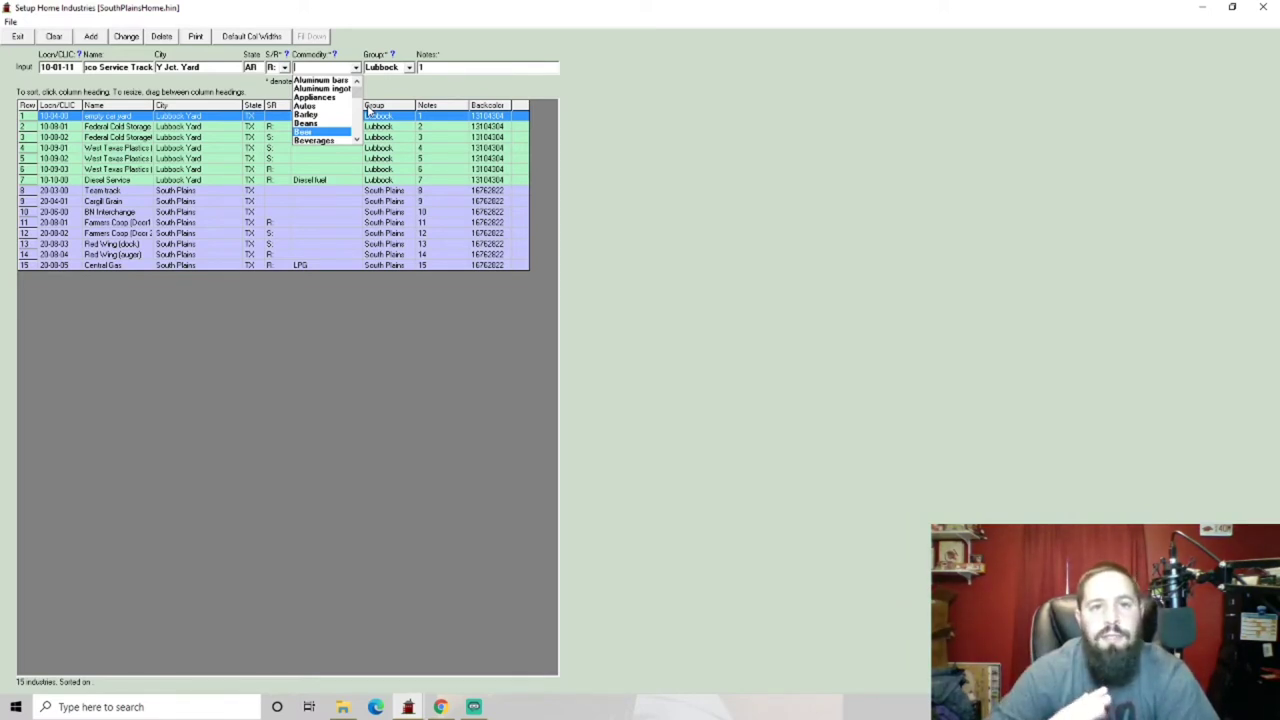
{"action": "left_click_drag", "start_coordinate": [357, 92], "coordinate": [362, 119]}
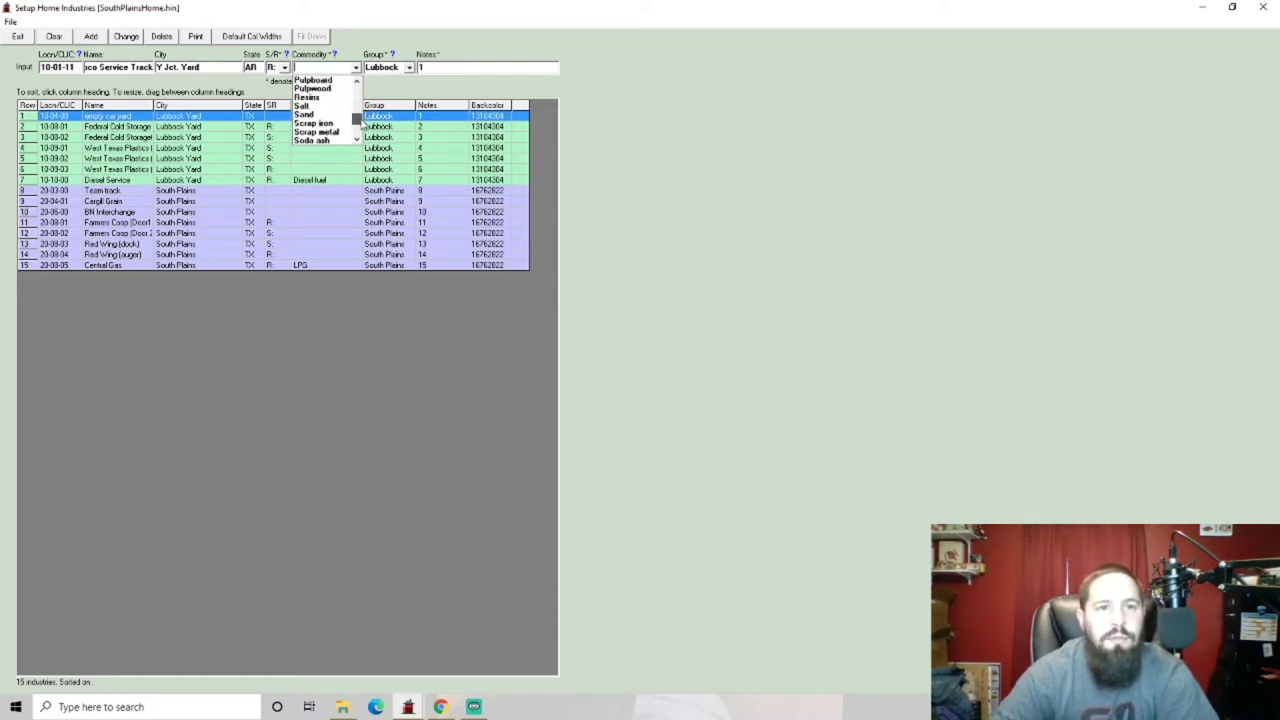
{"action": "left_click", "coordinate": [305, 114]}
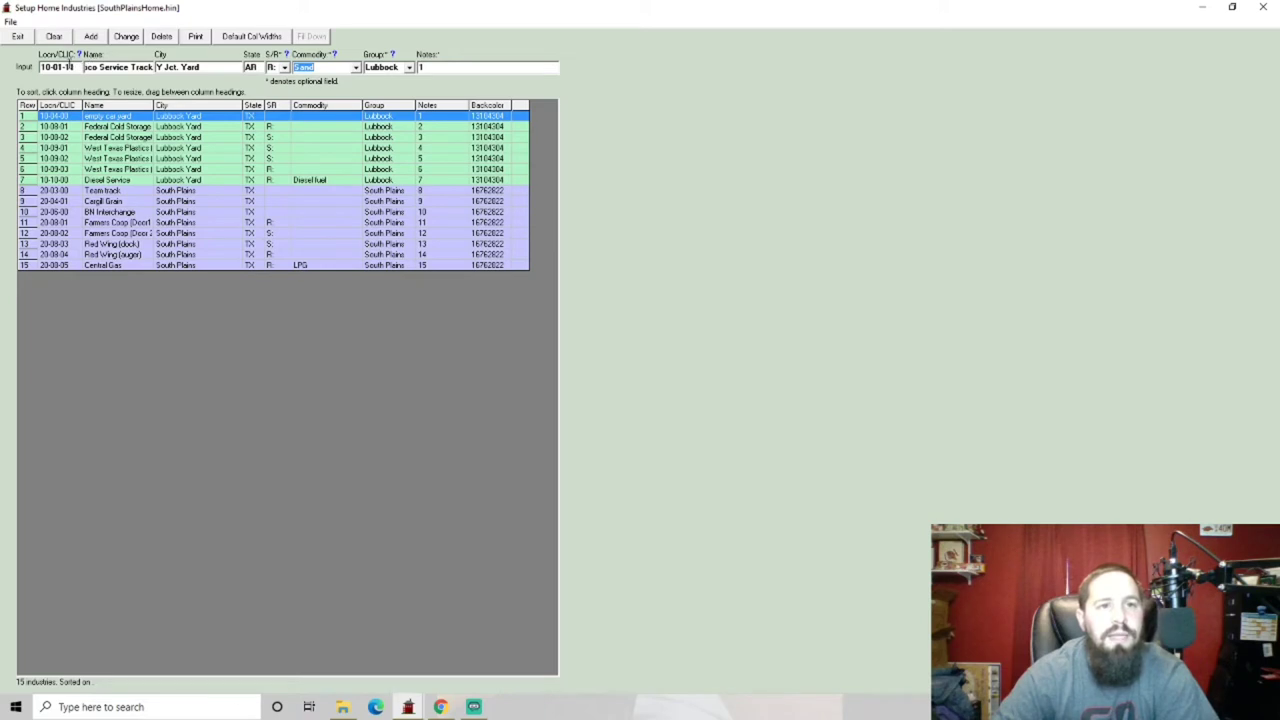
{"action": "key", "text": "Tab"}
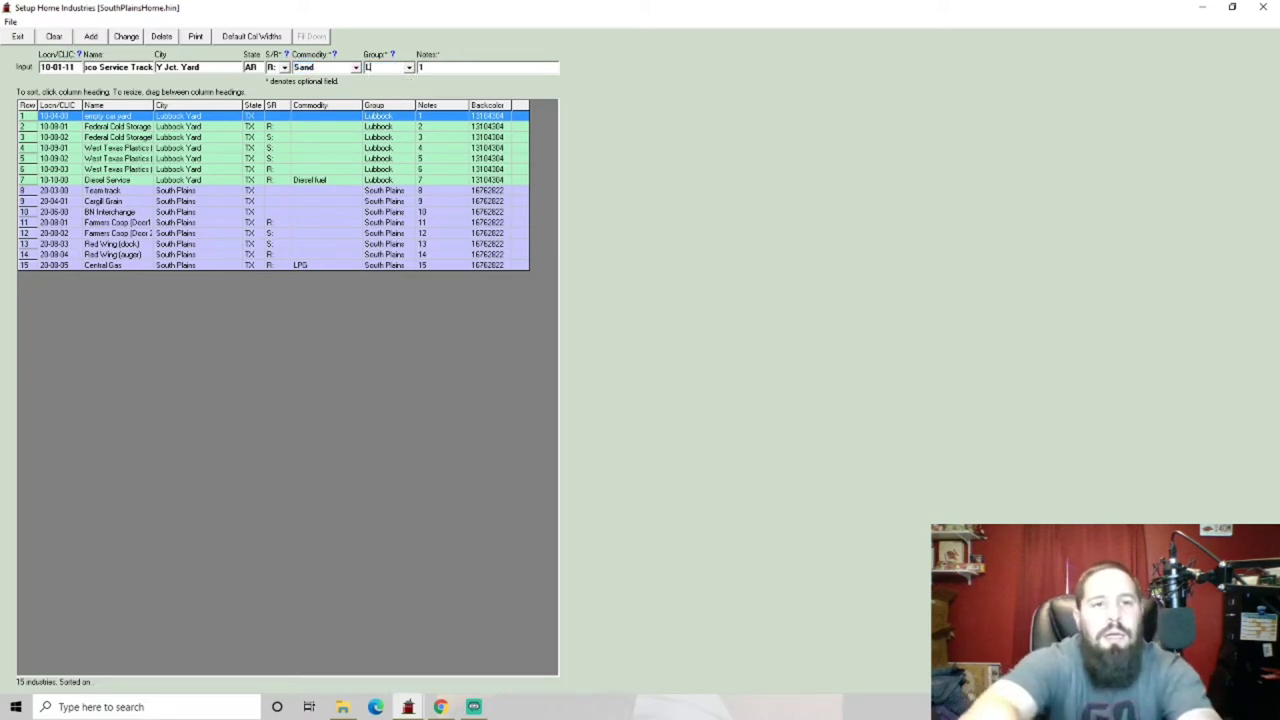
{"action": "type", "text": "Level 1"}
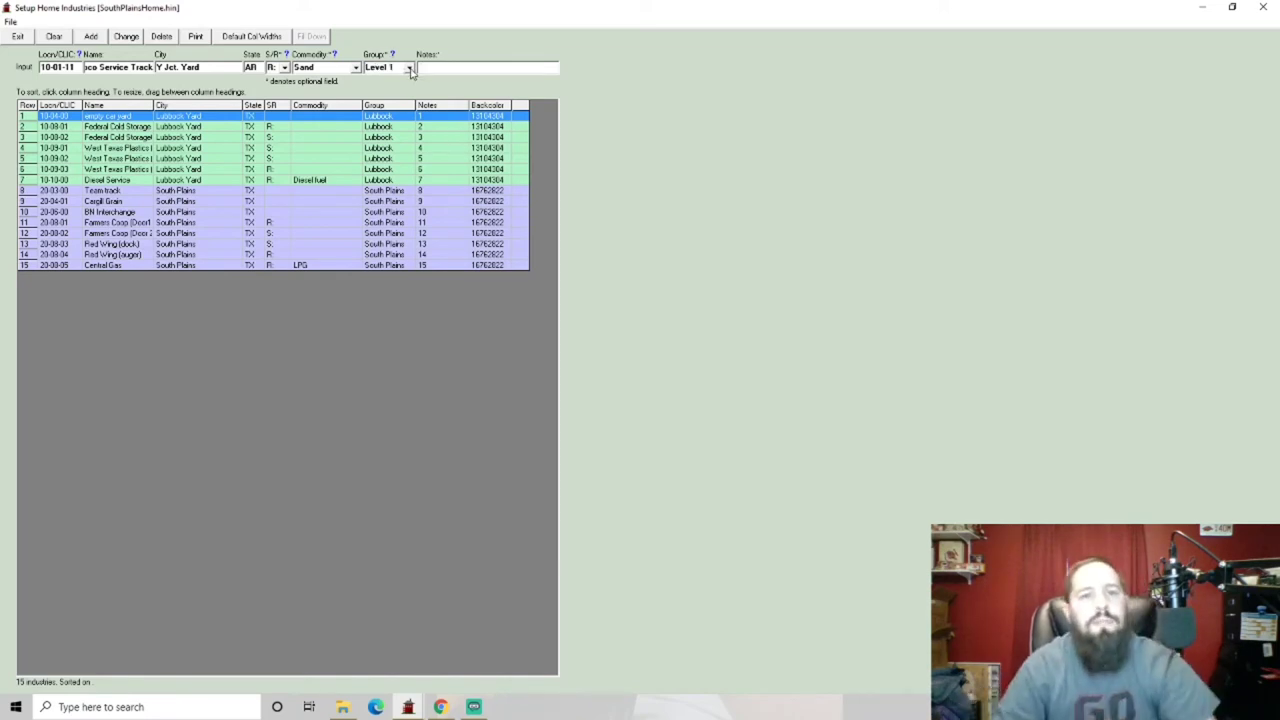
{"action": "left_click", "coordinate": [91, 37]}
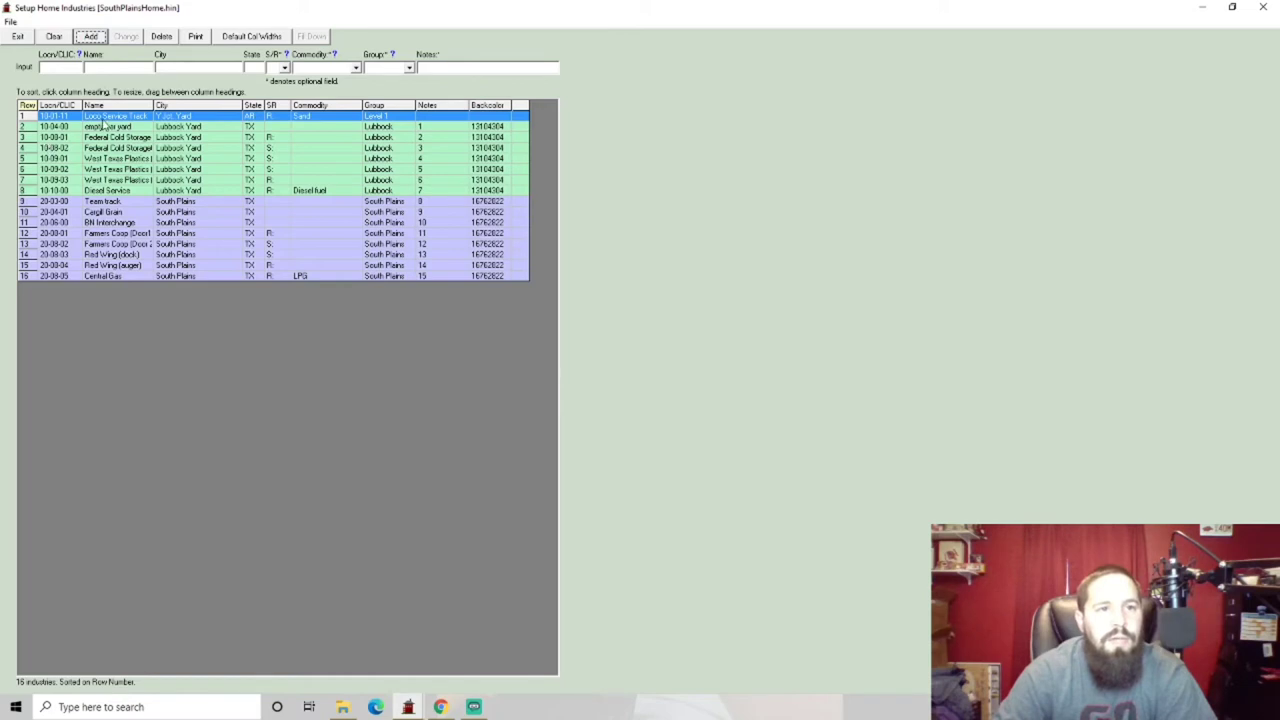
Step: Delete the empty car yard and all other Lubbock Yard industries from the home industries list
{"action": "left_click", "coordinate": [194, 149]}
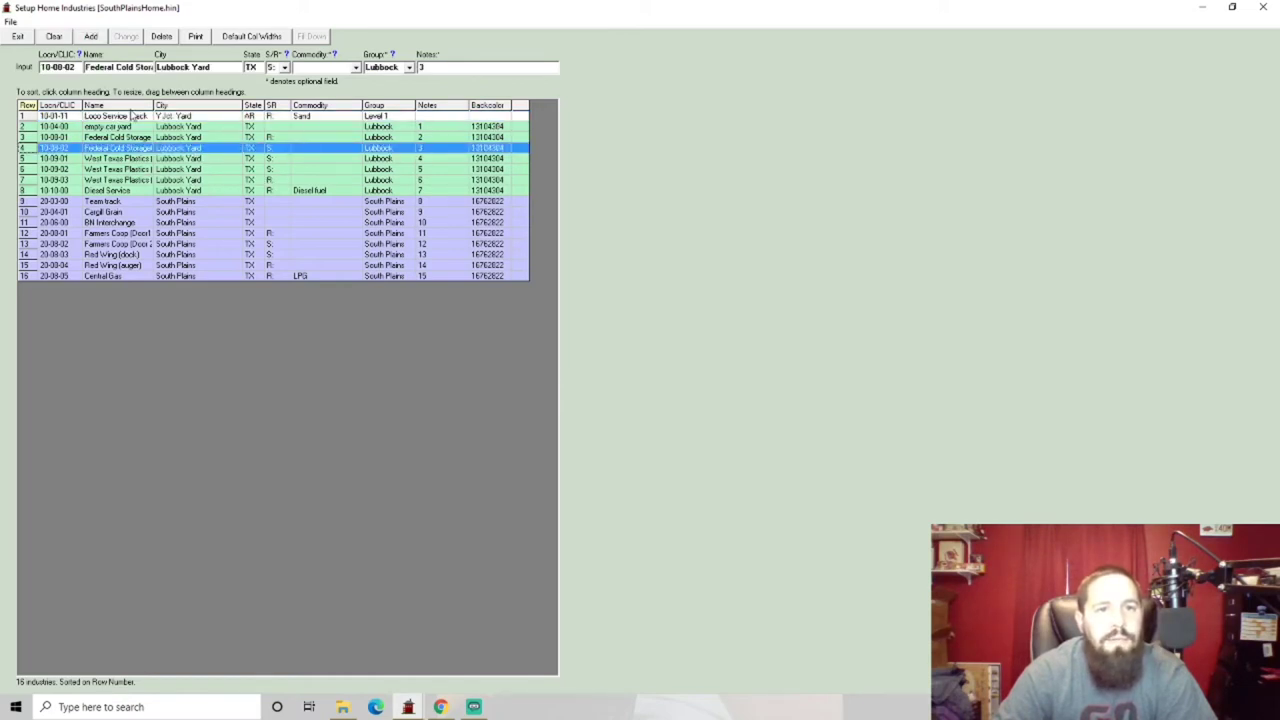
{"action": "left_click", "coordinate": [339, 117]}
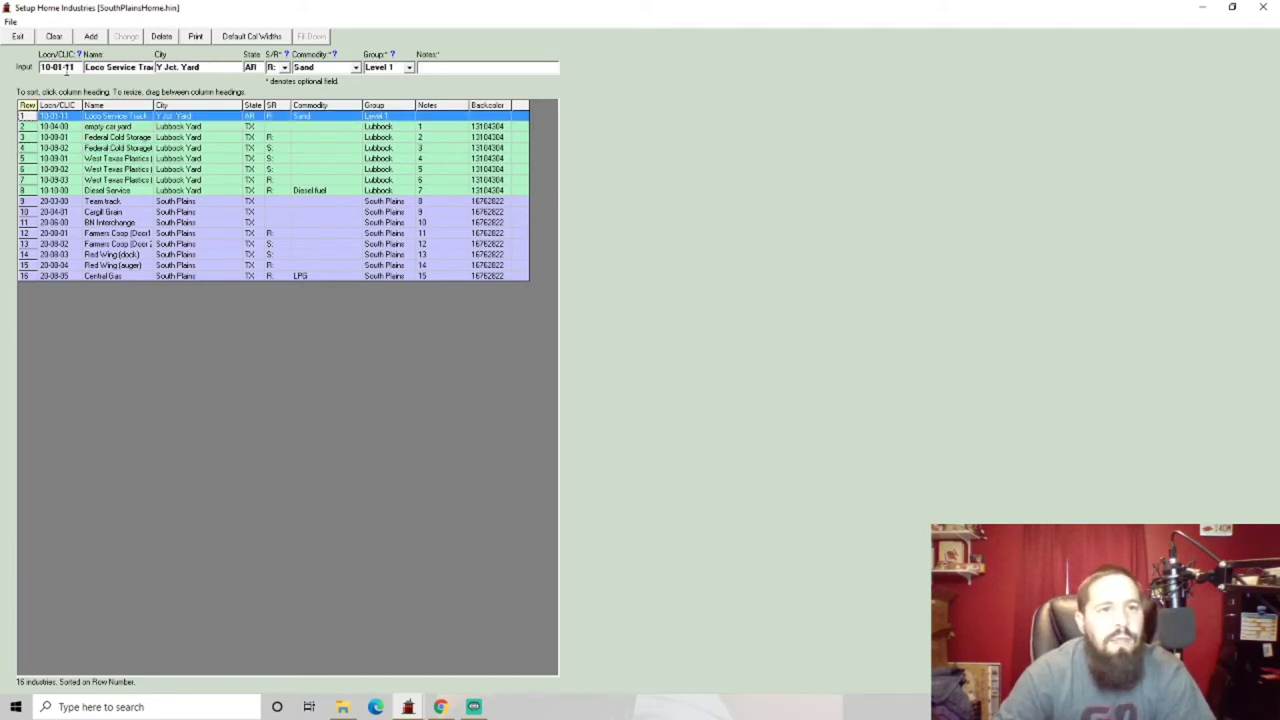
{"action": "left_click", "coordinate": [115, 127]}
{"action": "left_click", "coordinate": [162, 37]}
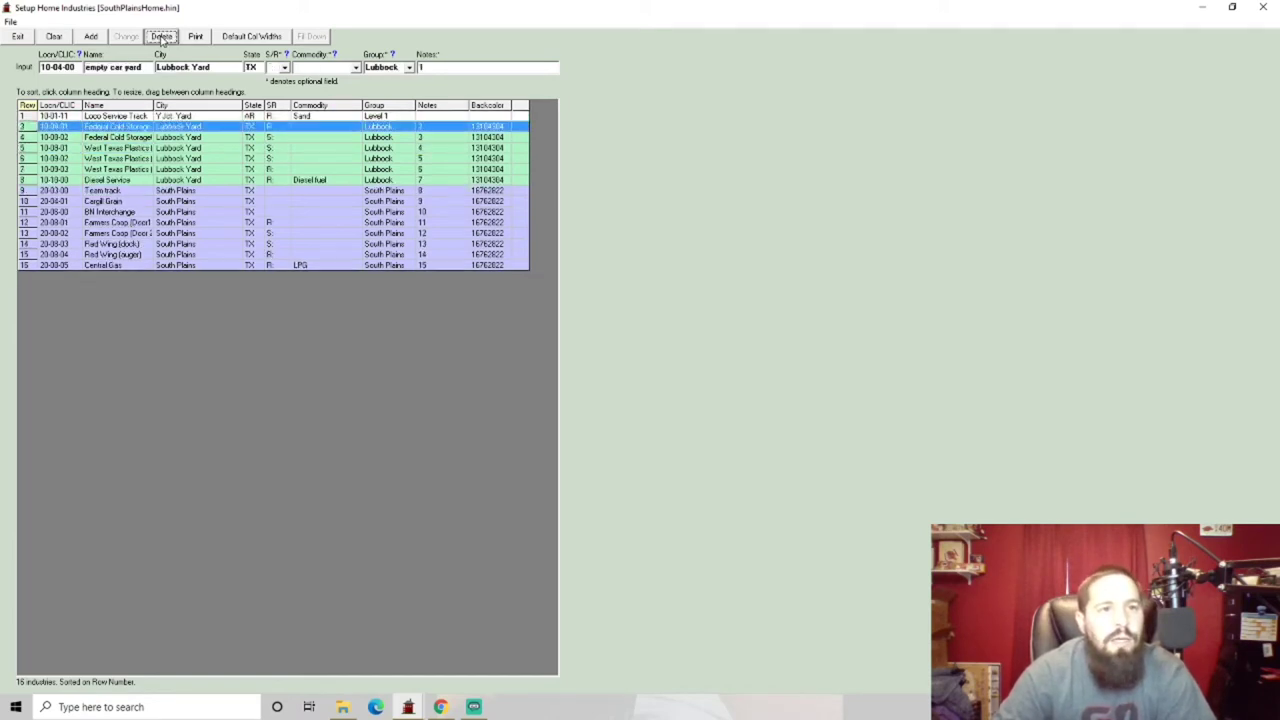
{"action": "left_click", "coordinate": [162, 37]}
{"action": "left_click", "coordinate": [162, 37]}
{"action": "left_click", "coordinate": [162, 37]}
{"action": "left_click", "coordinate": [162, 37]}
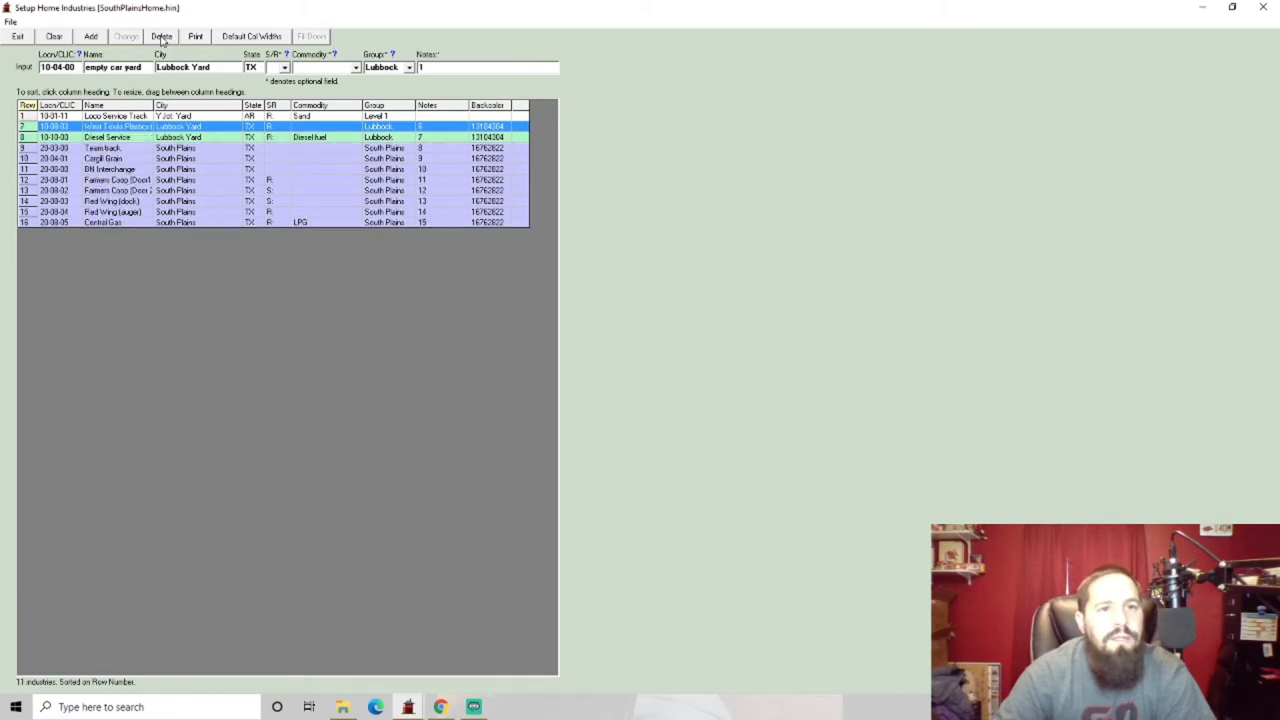
{"action": "left_click", "coordinate": [162, 37]}
{"action": "left_click", "coordinate": [162, 37]}
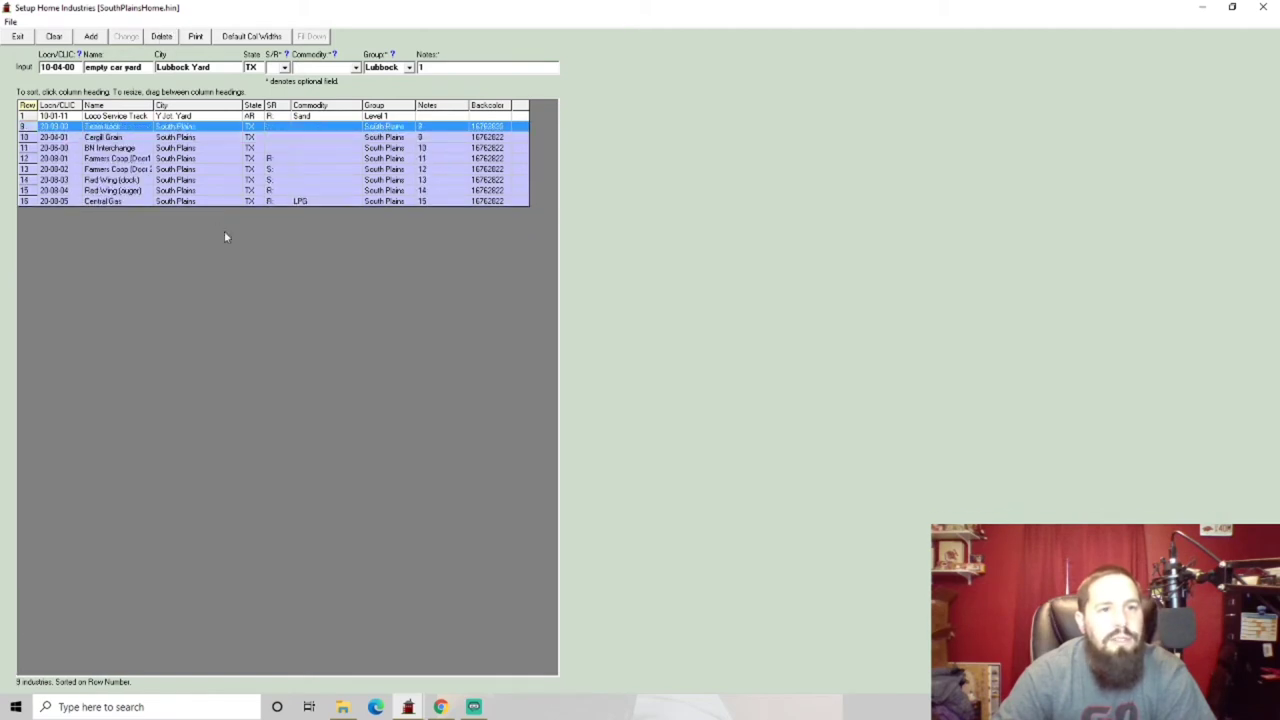
Step: Load the Loco Service Track row for editing and replace its commodity with Water in the input row
{"action": "left_click", "coordinate": [294, 117]}
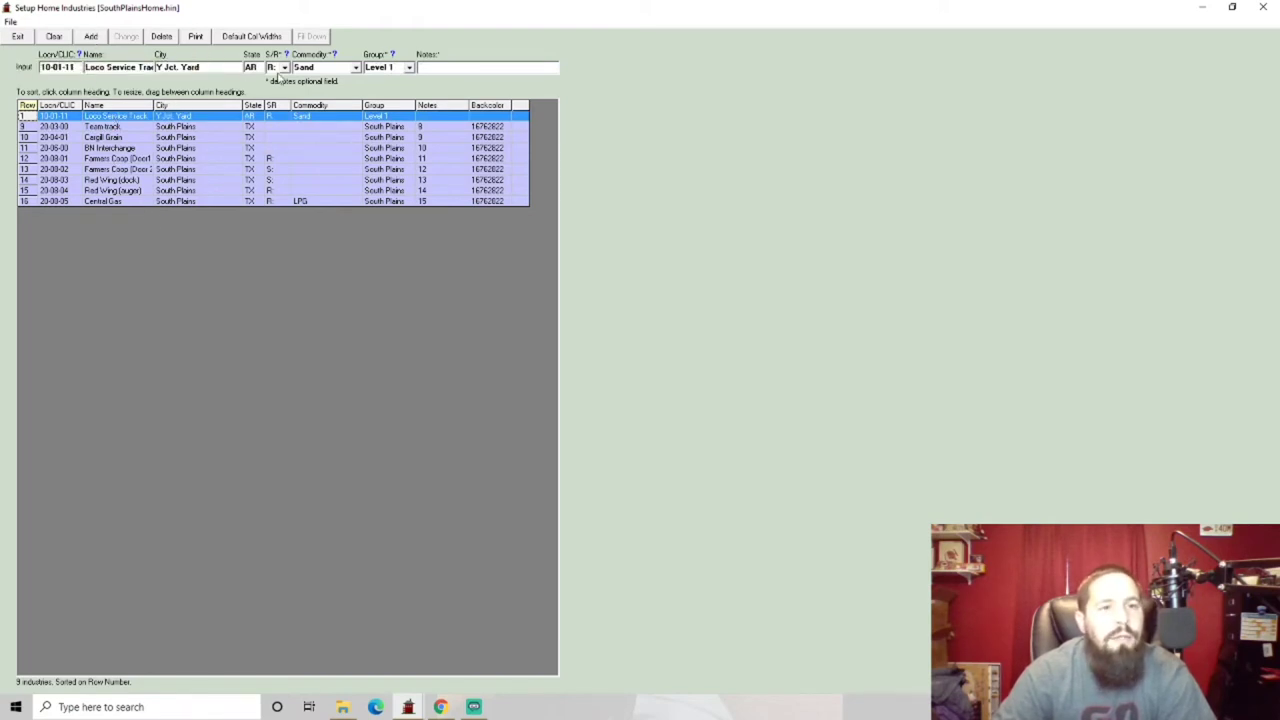
{"action": "left_click", "coordinate": [356, 67]}
{"action": "left_click_drag", "start_coordinate": [357, 108], "coordinate": [358, 148]}
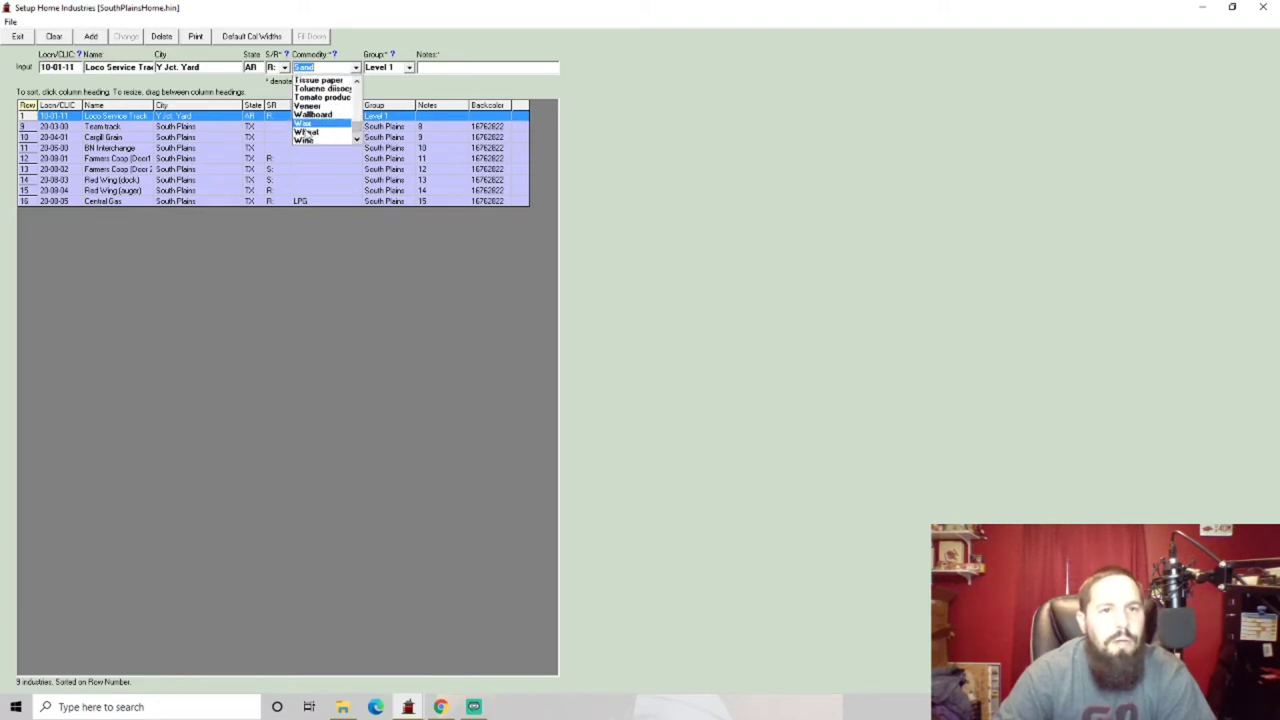
{"action": "left_click", "coordinate": [317, 66]}
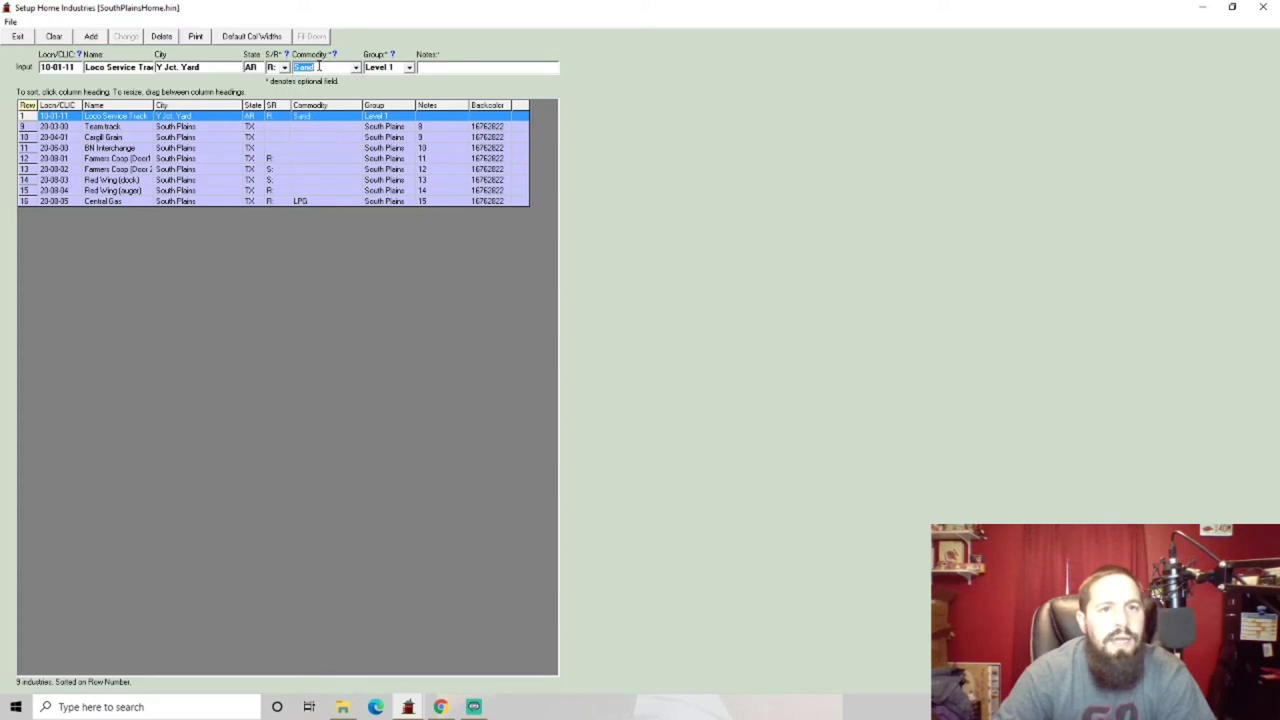
{"action": "type", "text": "Wat"}
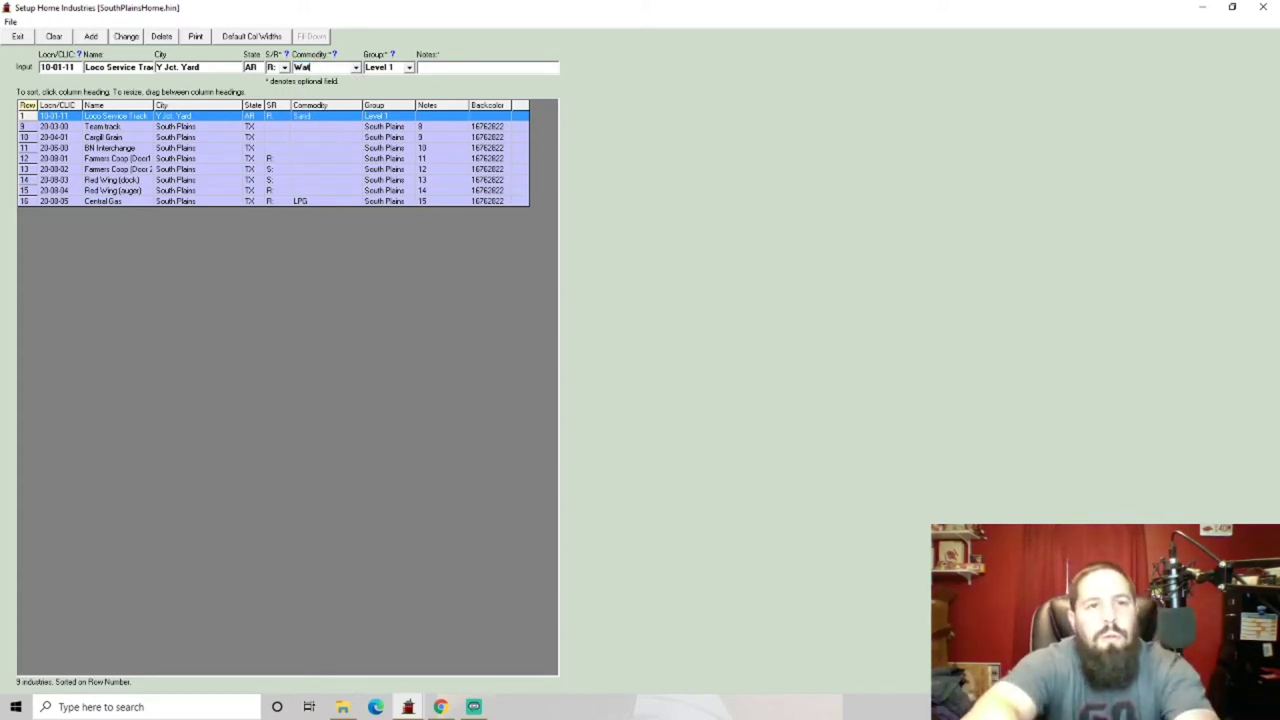
{"action": "type", "text": "er"}
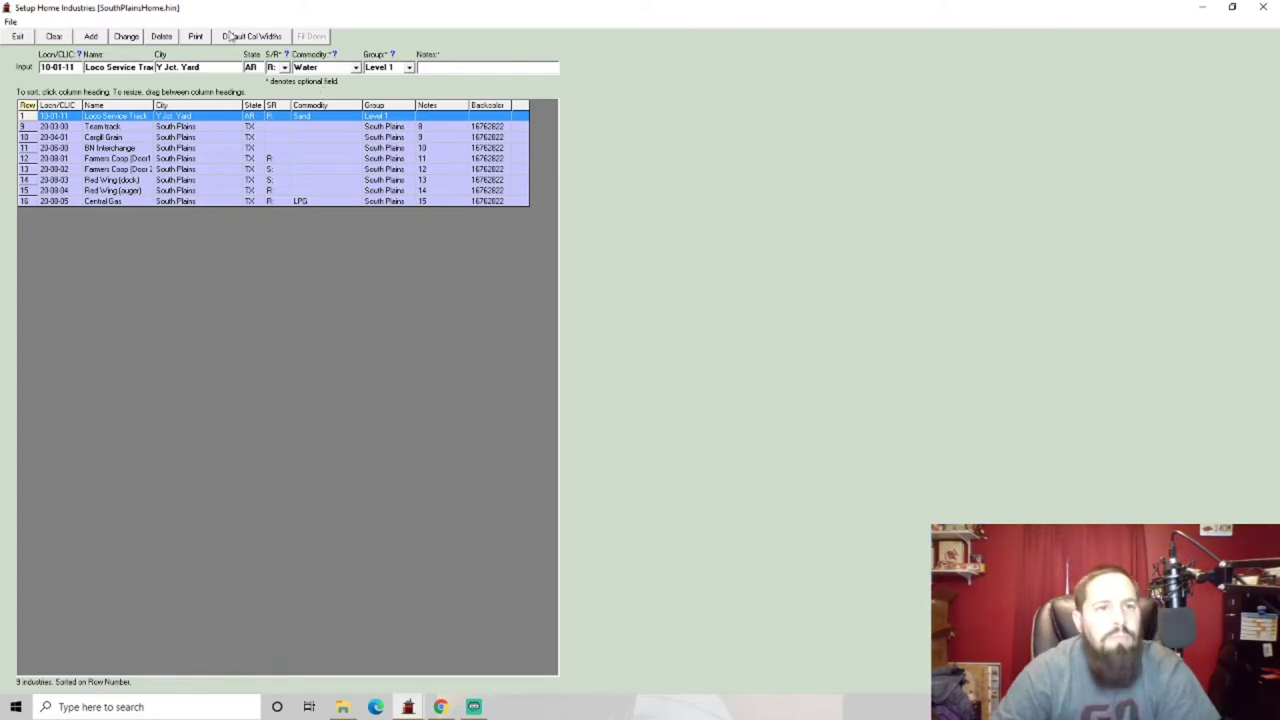
Step: Change the Water entry's Locn/CLIC code to 10-01-12 and add it as a new industry
{"action": "left_click", "coordinate": [71, 66]}
{"action": "key", "text": "BackSpace"}
{"action": "type", "text": "2"}
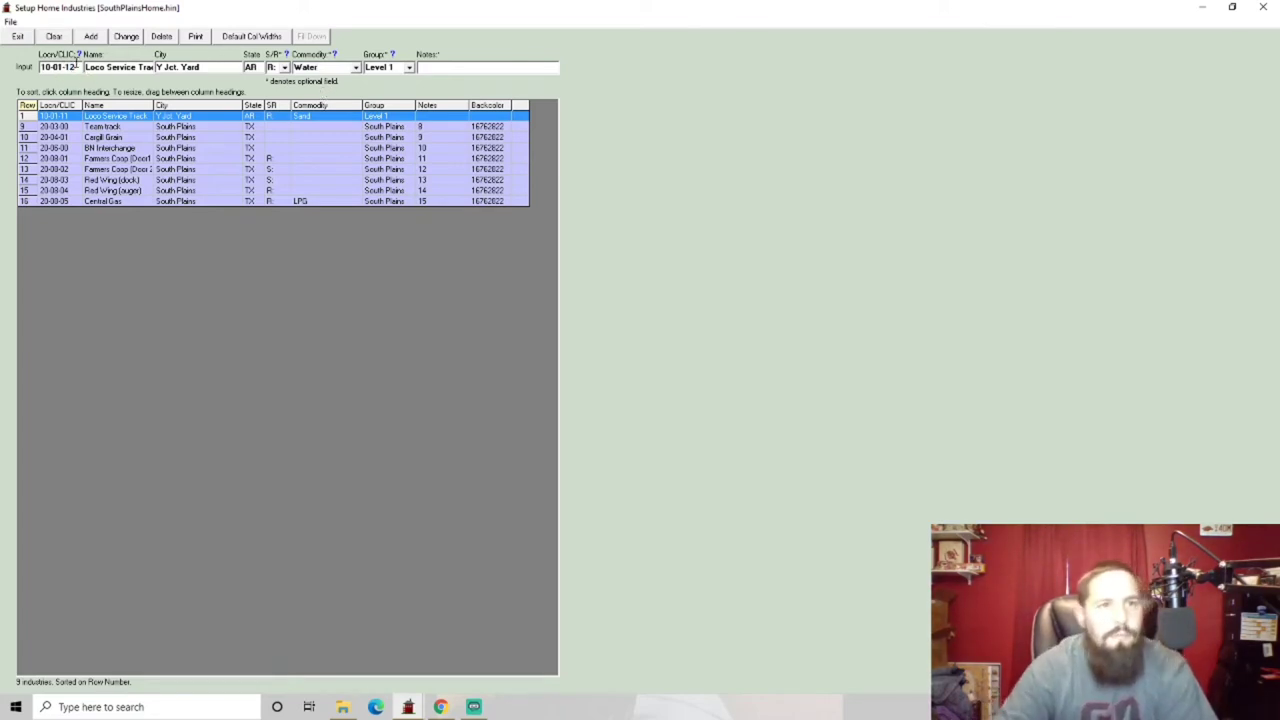
{"action": "left_click", "coordinate": [90, 37]}
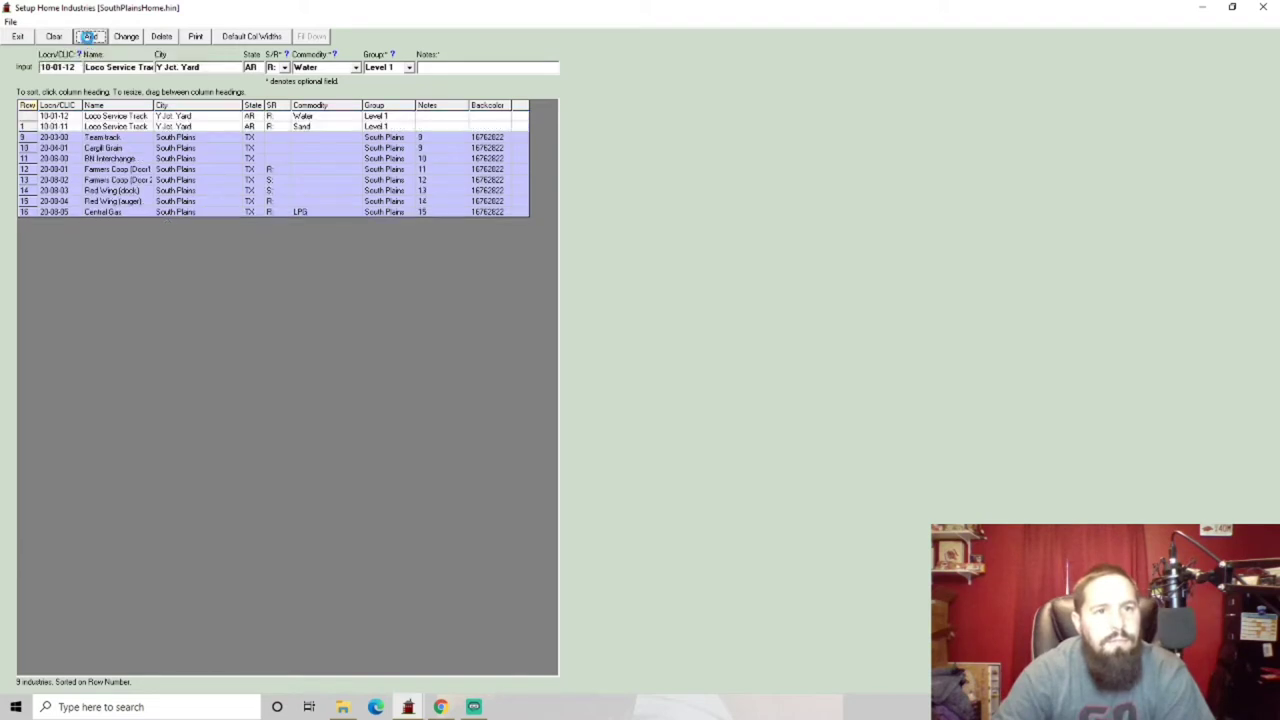
Step: Add another Loco Service Track industry with the commodity Diesel fuel, based on the Water entry, and close the home industries setup
{"action": "left_click", "coordinate": [315, 116]}
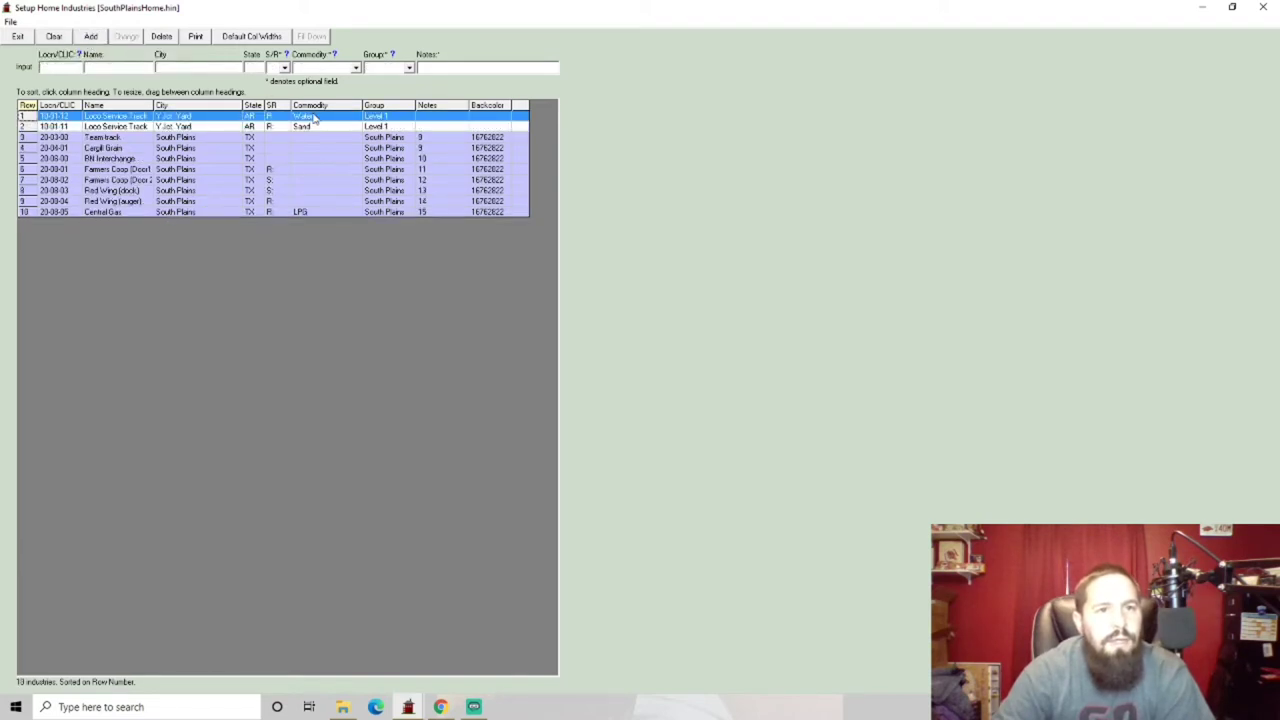
{"action": "left_click", "coordinate": [356, 67]}
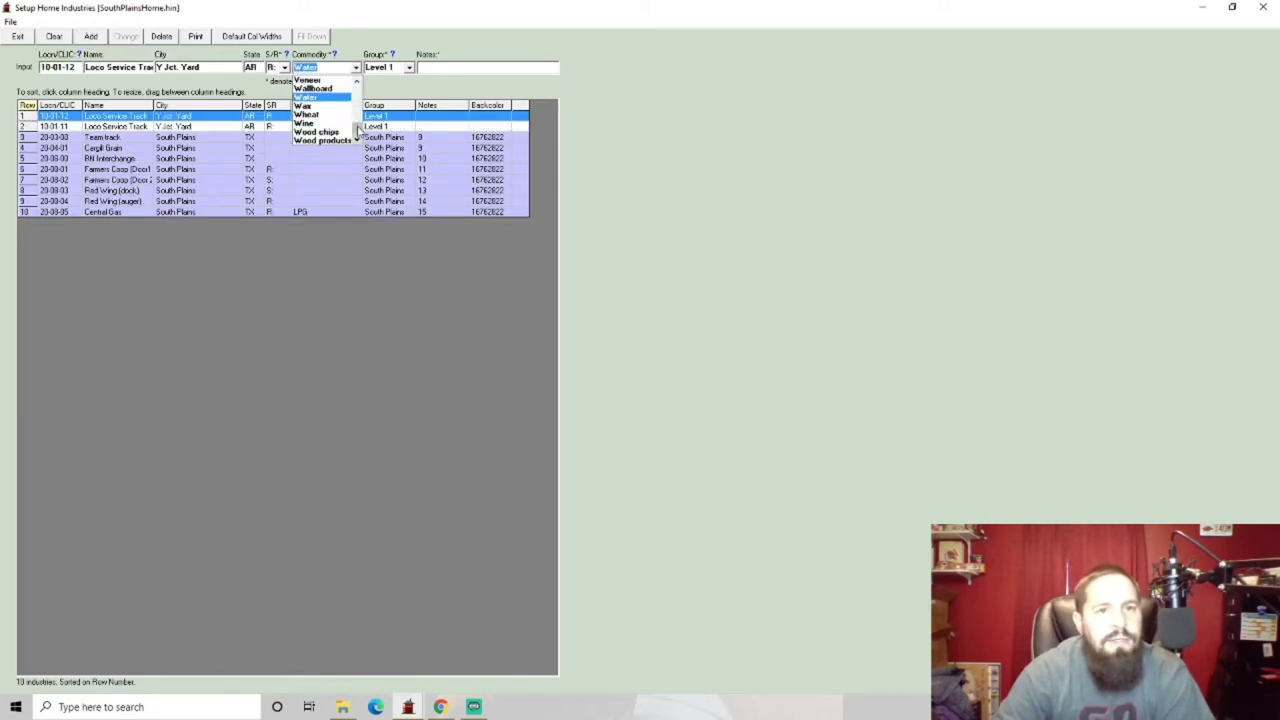
{"action": "left_click_drag", "start_coordinate": [357, 130], "coordinate": [356, 101]}
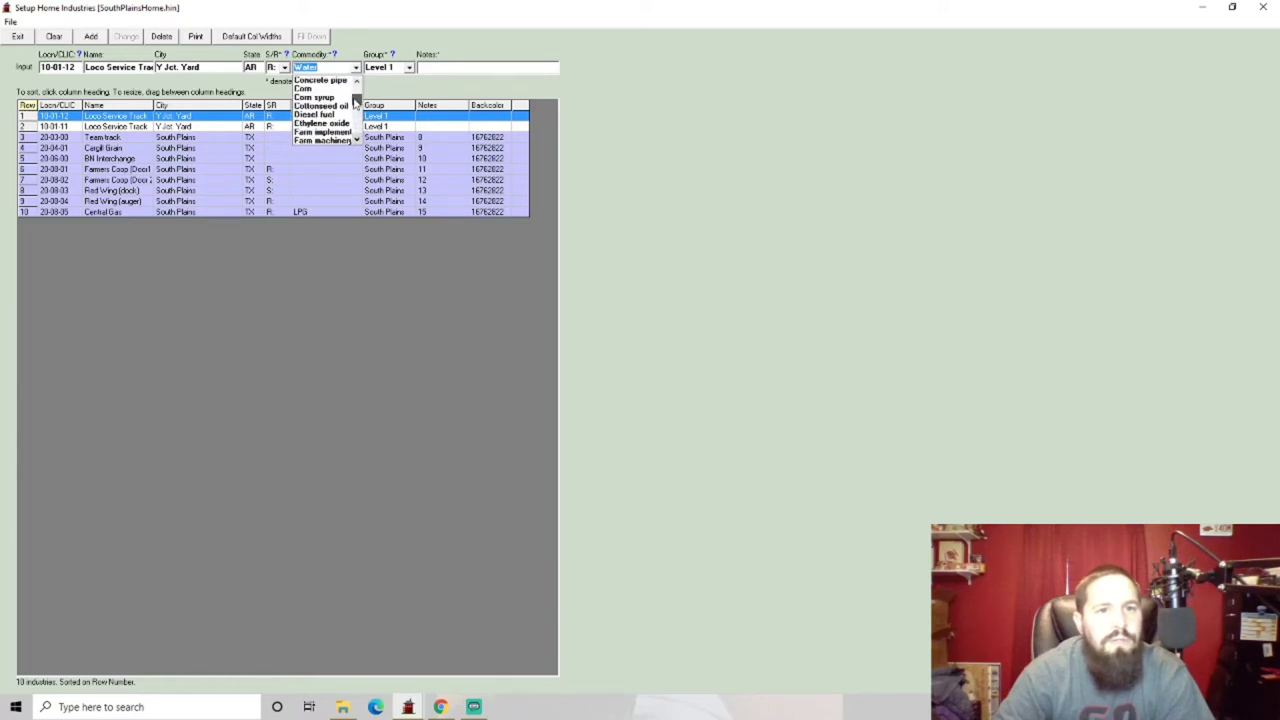
{"action": "left_click", "coordinate": [325, 114]}
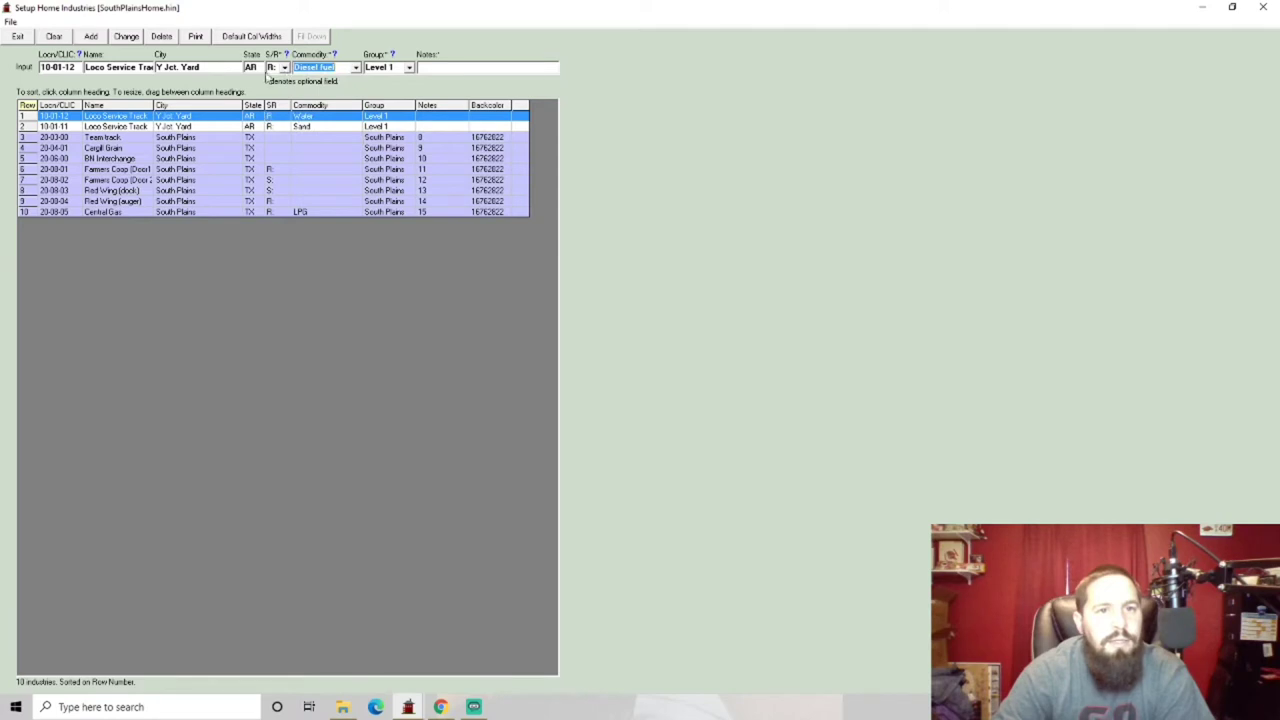
{"action": "left_click", "coordinate": [90, 36]}
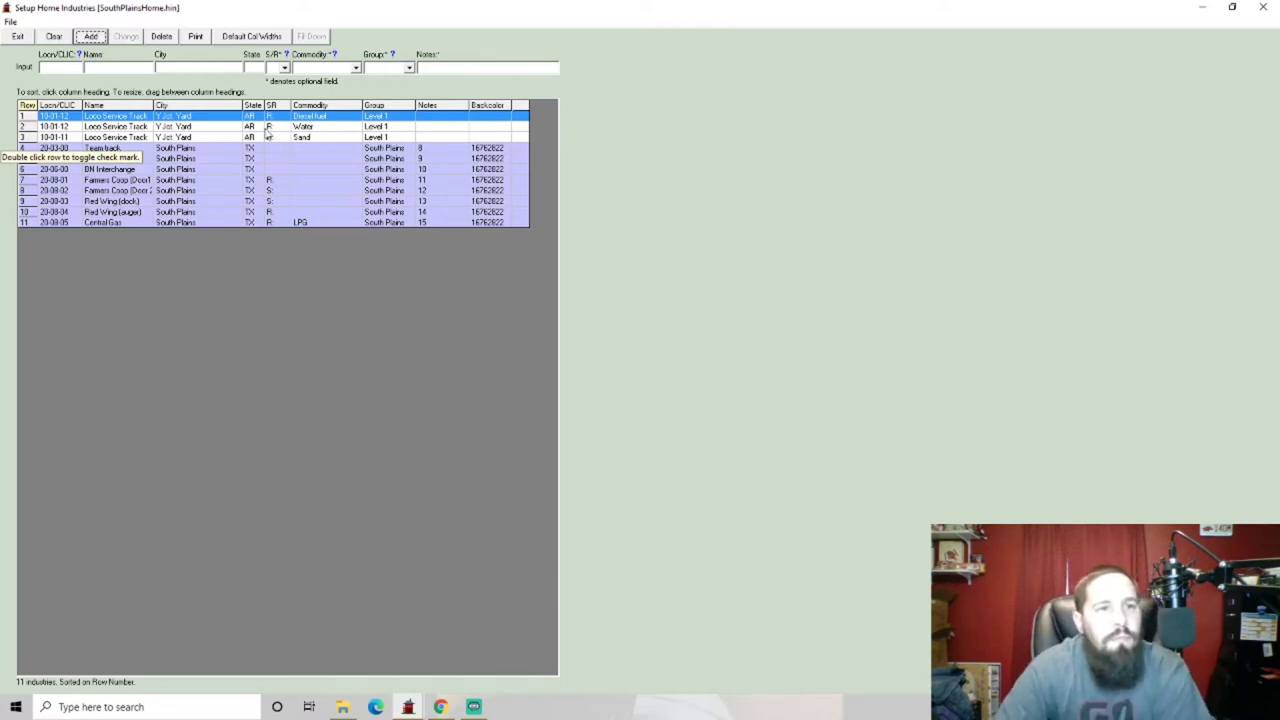
{"action": "left_click", "coordinate": [18, 38]}
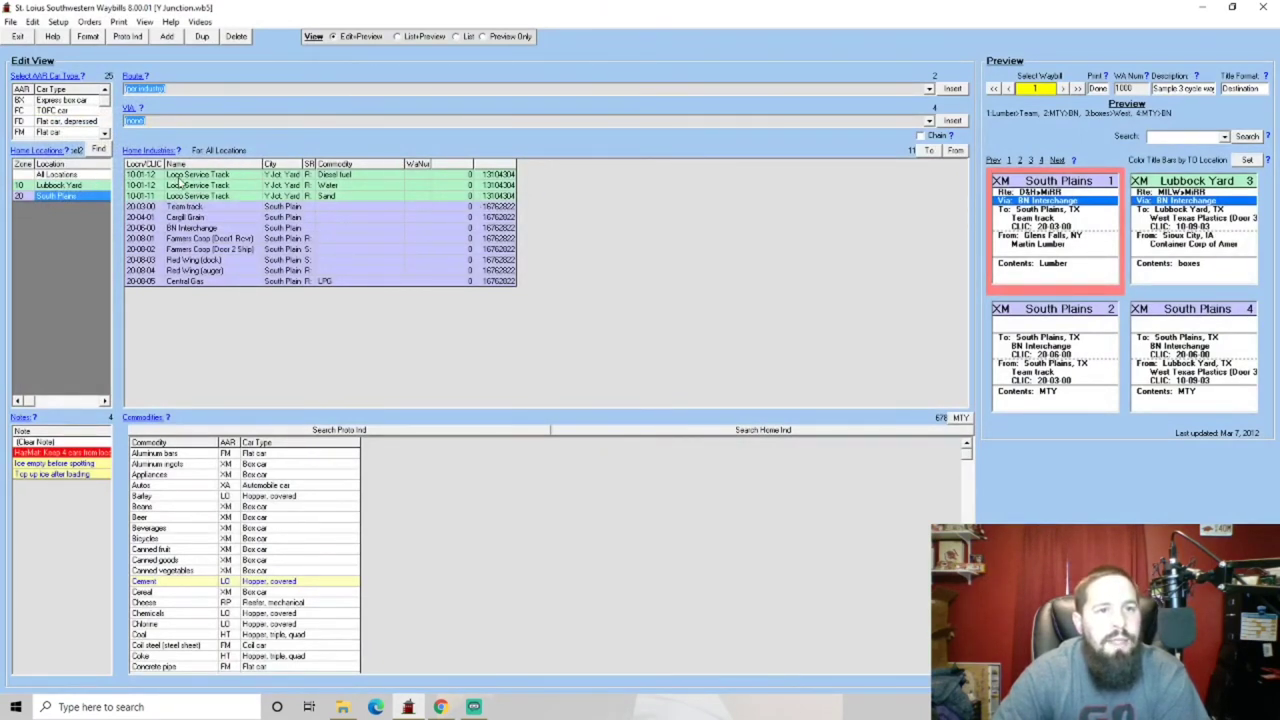
Step: Reopen the home industries setup and change the Team track entry's Locn/CLIC code to 20-01-00 in the input row
{"action": "left_click", "coordinate": [150, 152]}
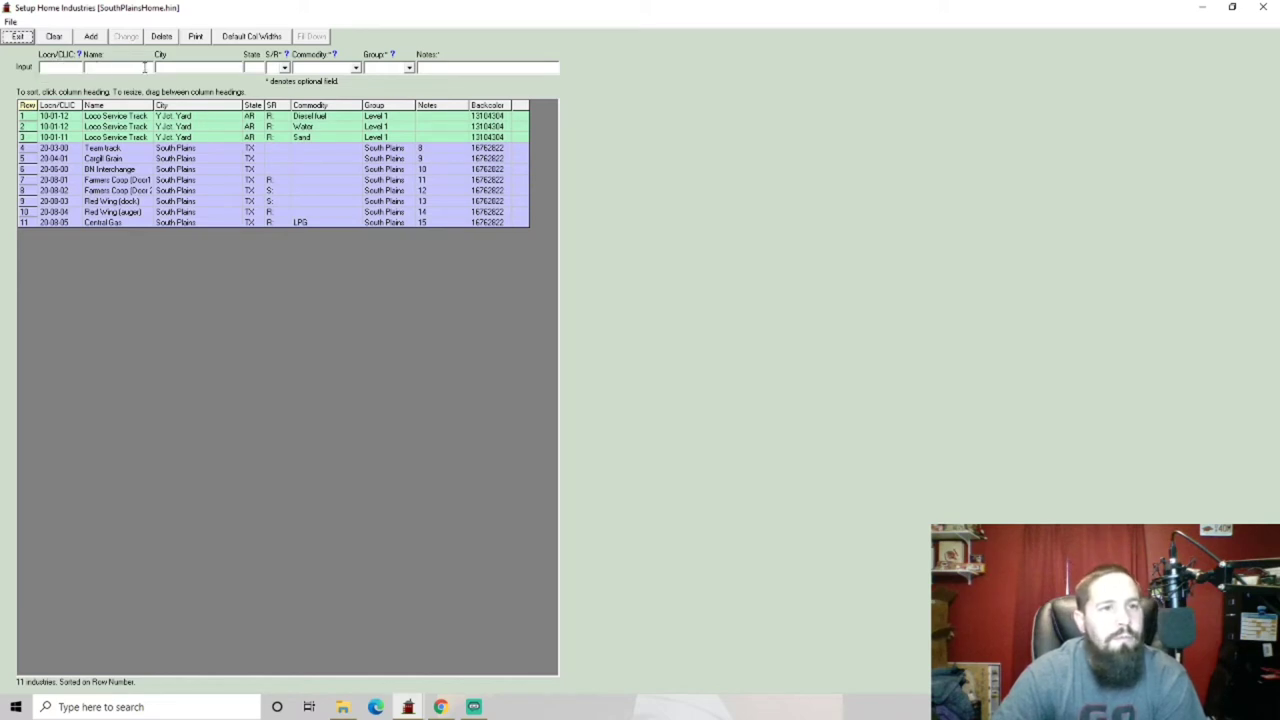
{"action": "left_click", "coordinate": [105, 67]}
{"action": "left_click", "coordinate": [86, 148]}
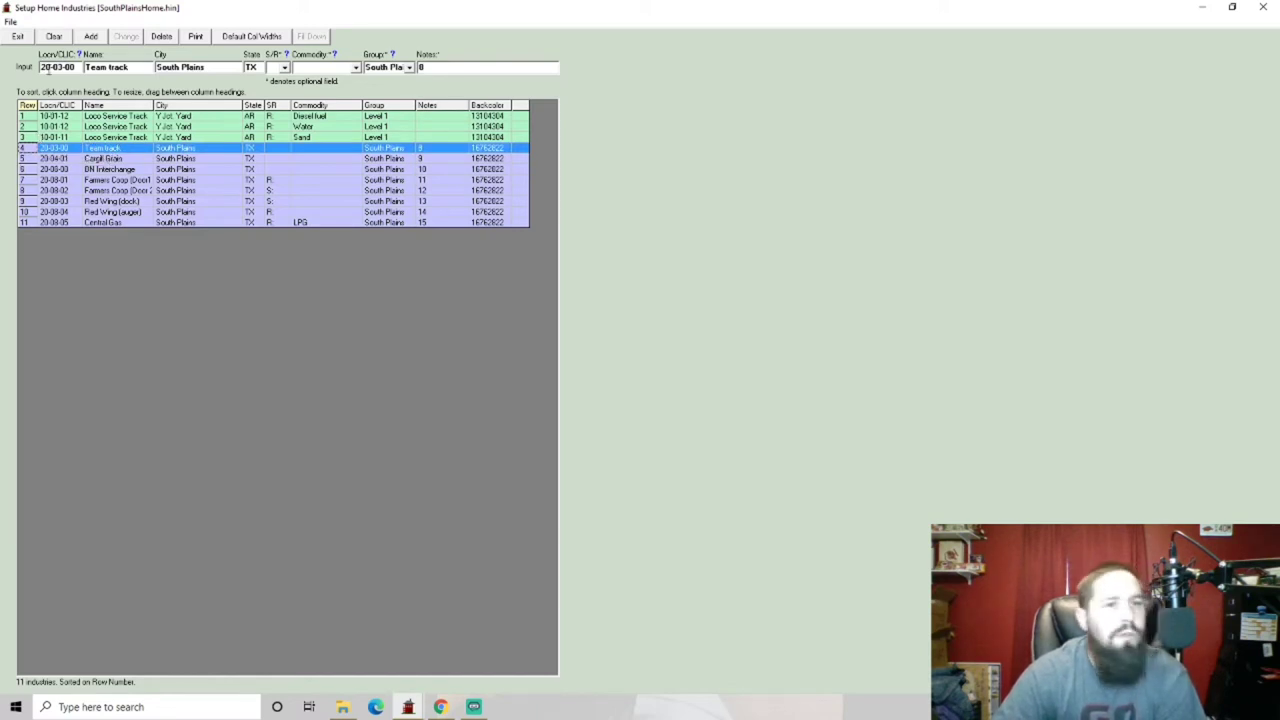
{"action": "key", "text": "Right"}
{"action": "key", "text": "Right"}
{"action": "key", "text": "Right"}
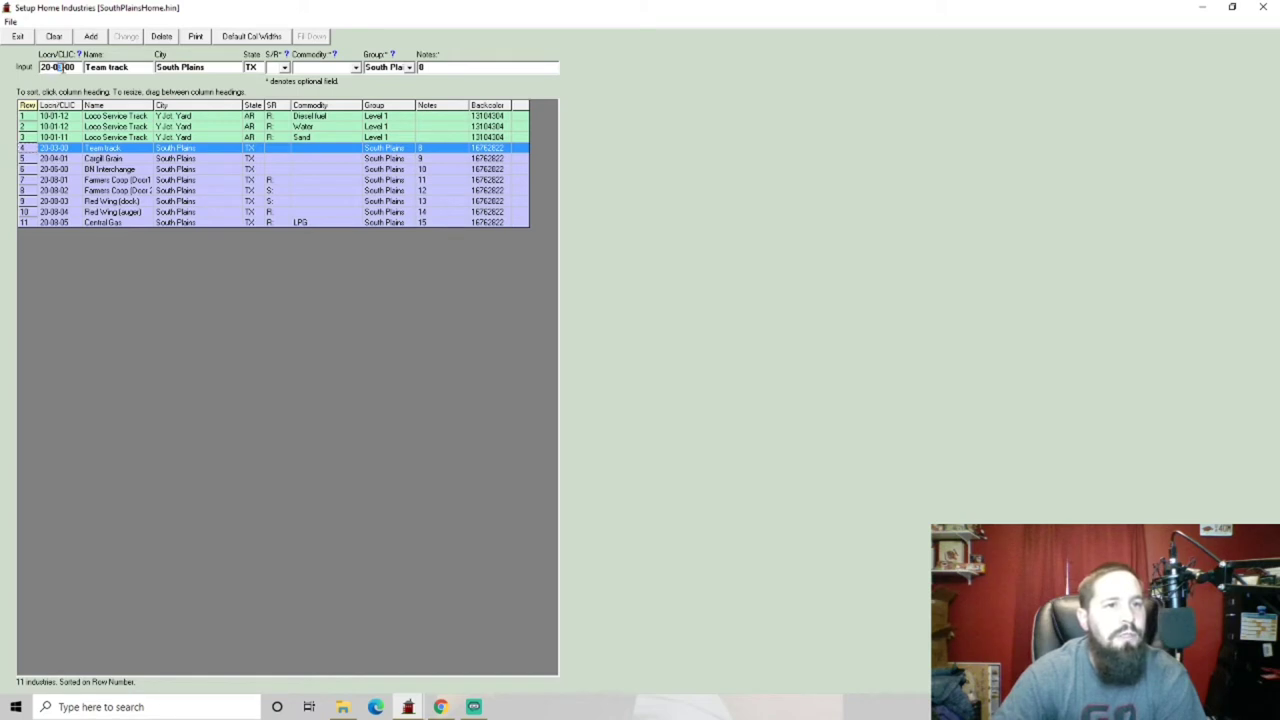
{"action": "type", "text": "1"}
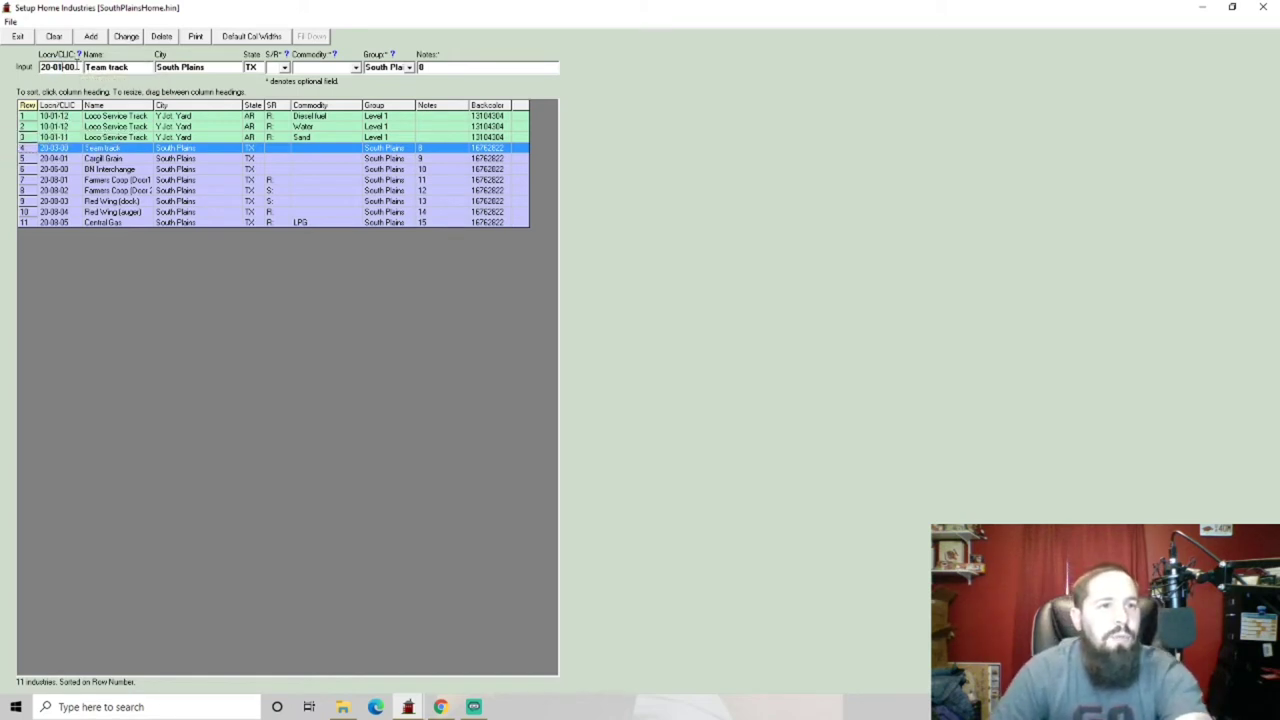
{"action": "key", "text": "Right"}
{"action": "key", "text": "Right"}
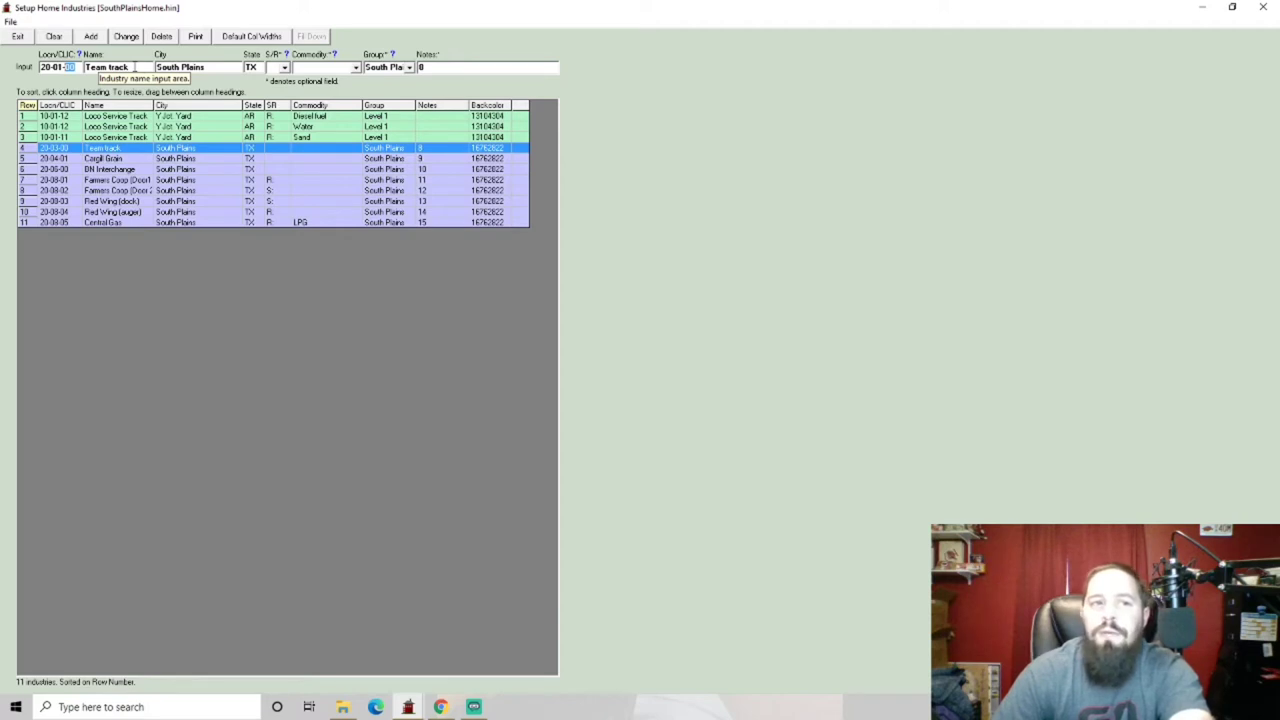
Step: Replace the industry name "Team track" with "Peckerwood Sawmill" in the input row
{"action": "left_click_drag", "start_coordinate": [135, 67], "coordinate": [41, 67]}
{"action": "type", "text": "Peckerwood S"}
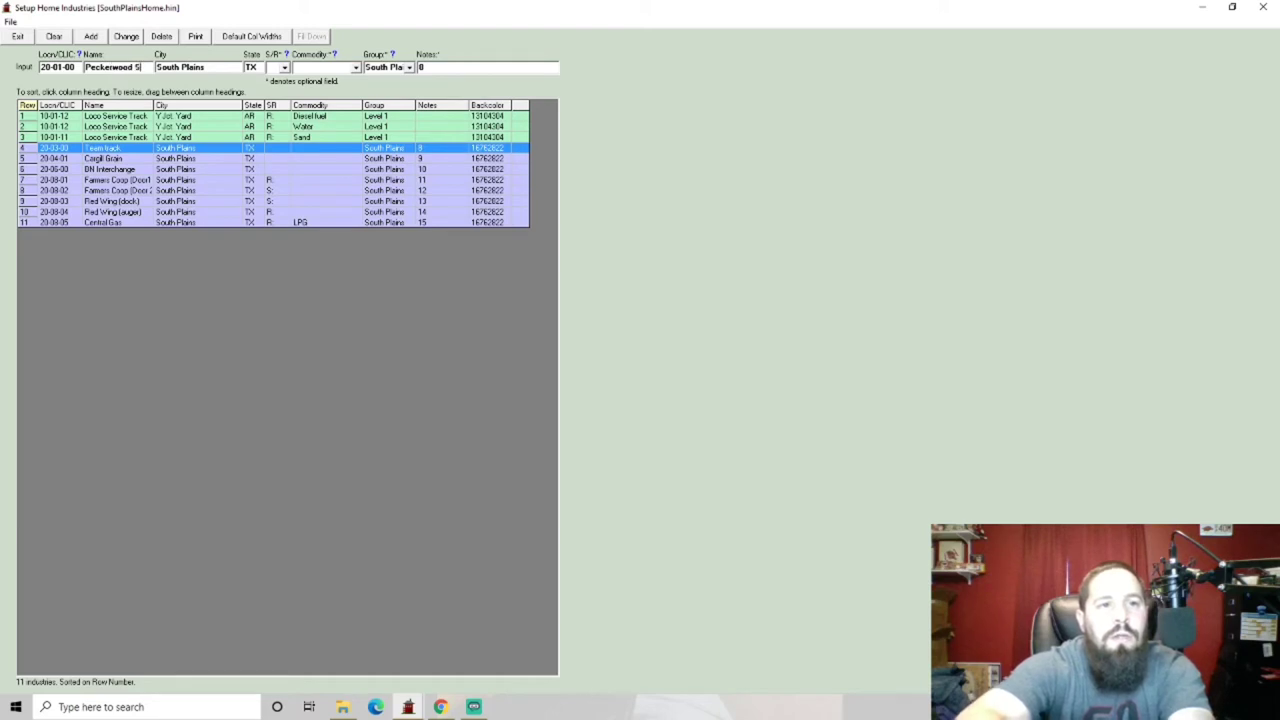
{"action": "type", "text": "awmill"}
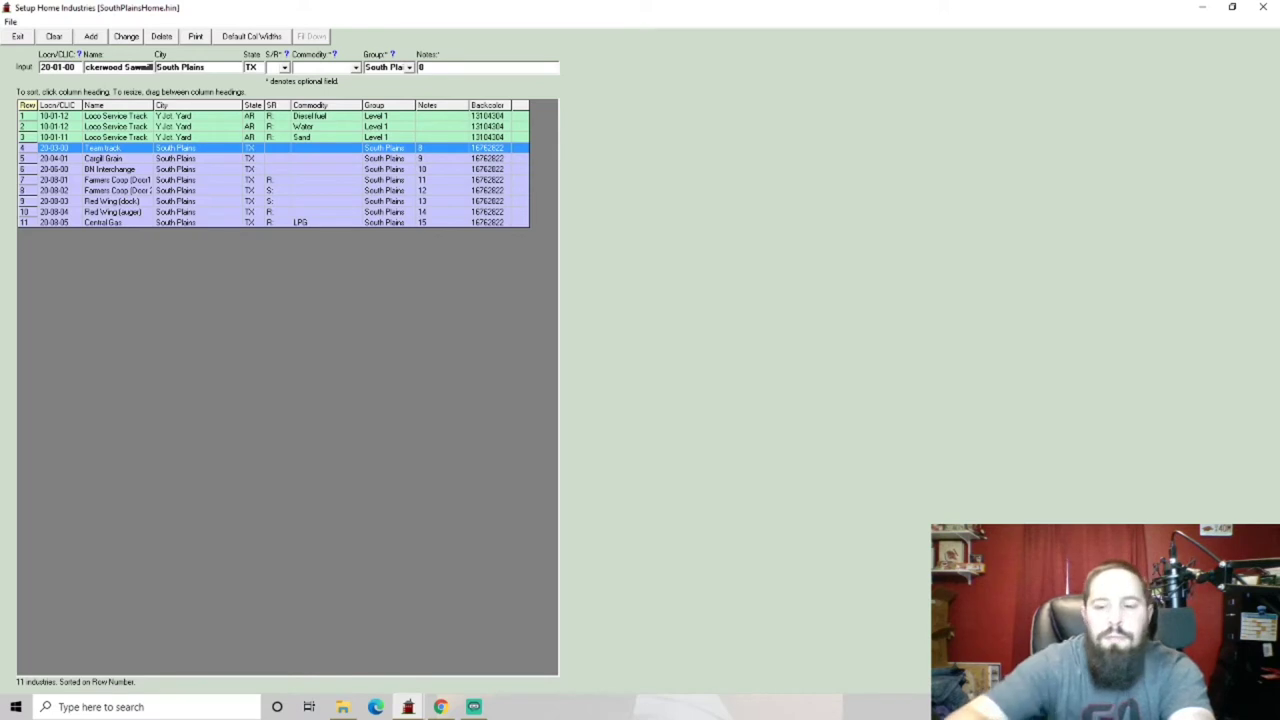
Step: Replace the Peckerwood Sawmill entry's city with "Y Jct. Industrial"
{"action": "key", "text": "Tab"}
{"action": "key", "text": "Delete"}
{"action": "key", "text": "Delete"}
{"action": "key", "text": "Delete"}
{"action": "key", "text": "Delete"}
{"action": "key", "text": "Delete"}
{"action": "key", "text": "Delete"}
{"action": "key", "text": "Delete"}
{"action": "key", "text": "Delete"}
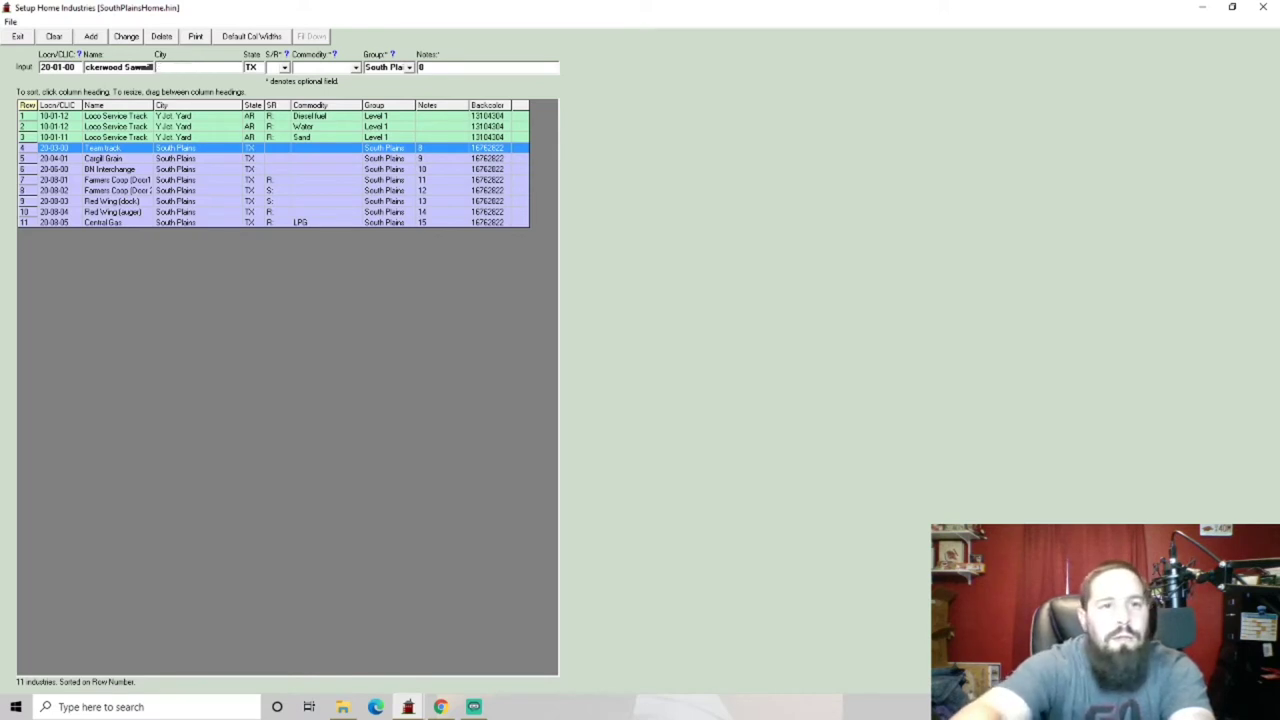
{"action": "type", "text": "Y Jct."}
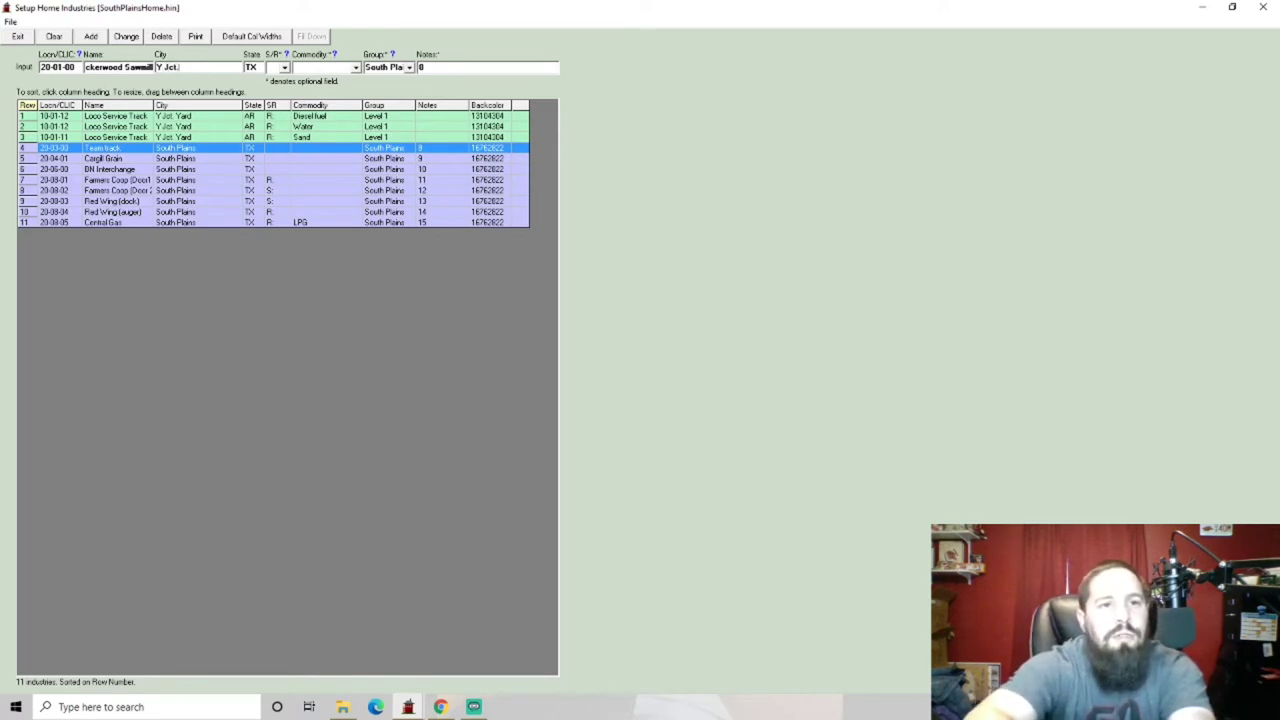
{"action": "type", "text": " Industrial"}
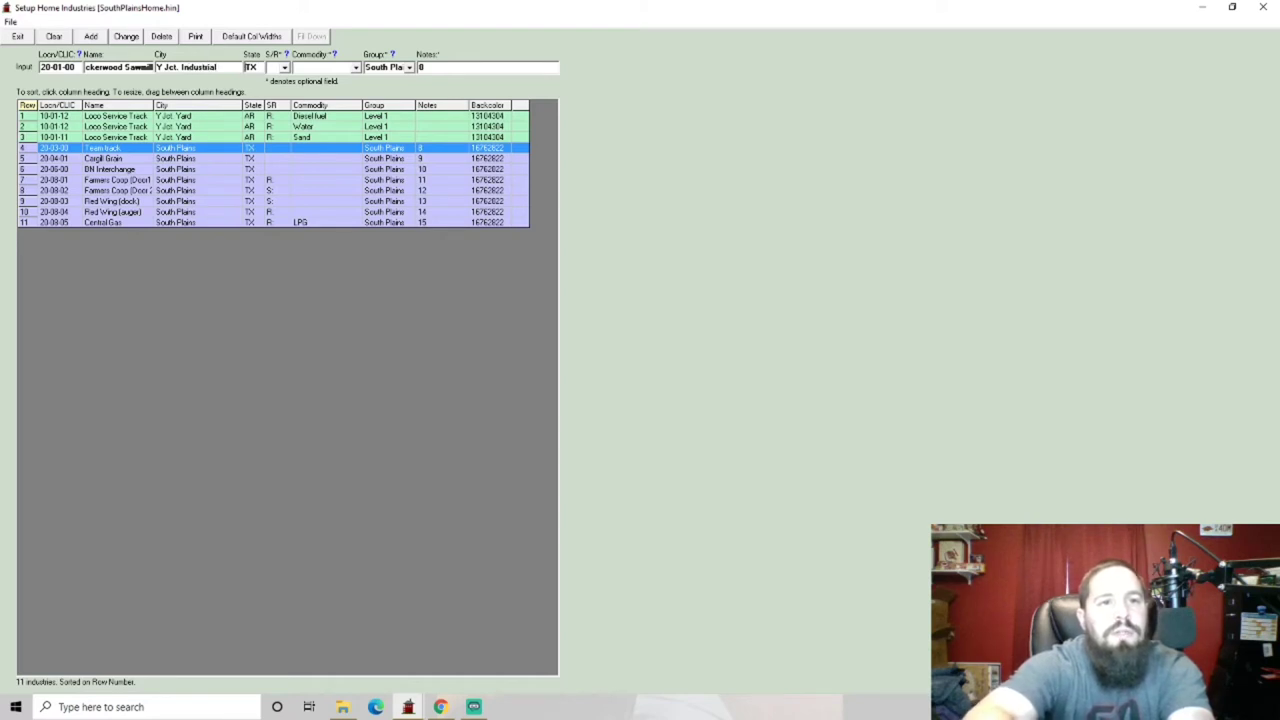
Step: Set the Peckerwood Sawmill entry's state to AR and its S/R option to S
{"action": "key", "text": "BackSpace"}
{"action": "key", "text": "BackSpace"}
{"action": "type", "text": "AR"}
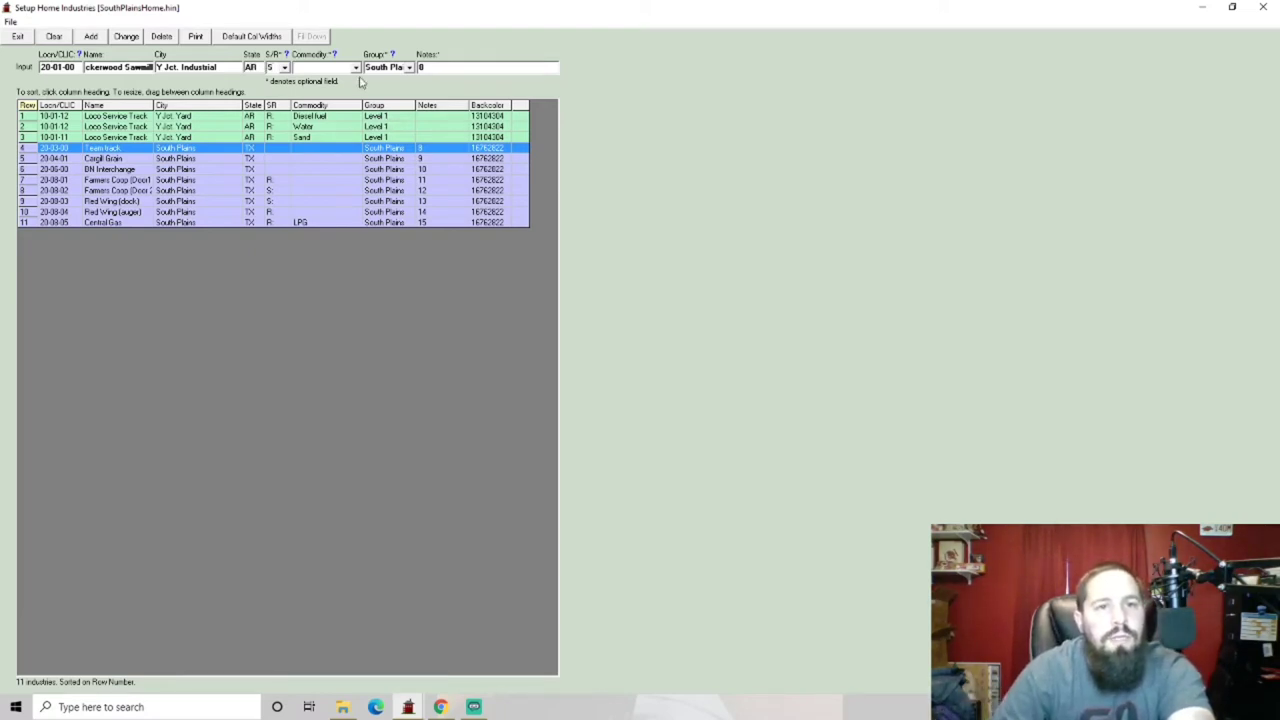
Step: Set the Peckerwood Sawmill entry's commodity to Wood chips and its group to Level 2
{"action": "left_click", "coordinate": [356, 67]}
{"action": "left_click_drag", "start_coordinate": [361, 103], "coordinate": [358, 135]}
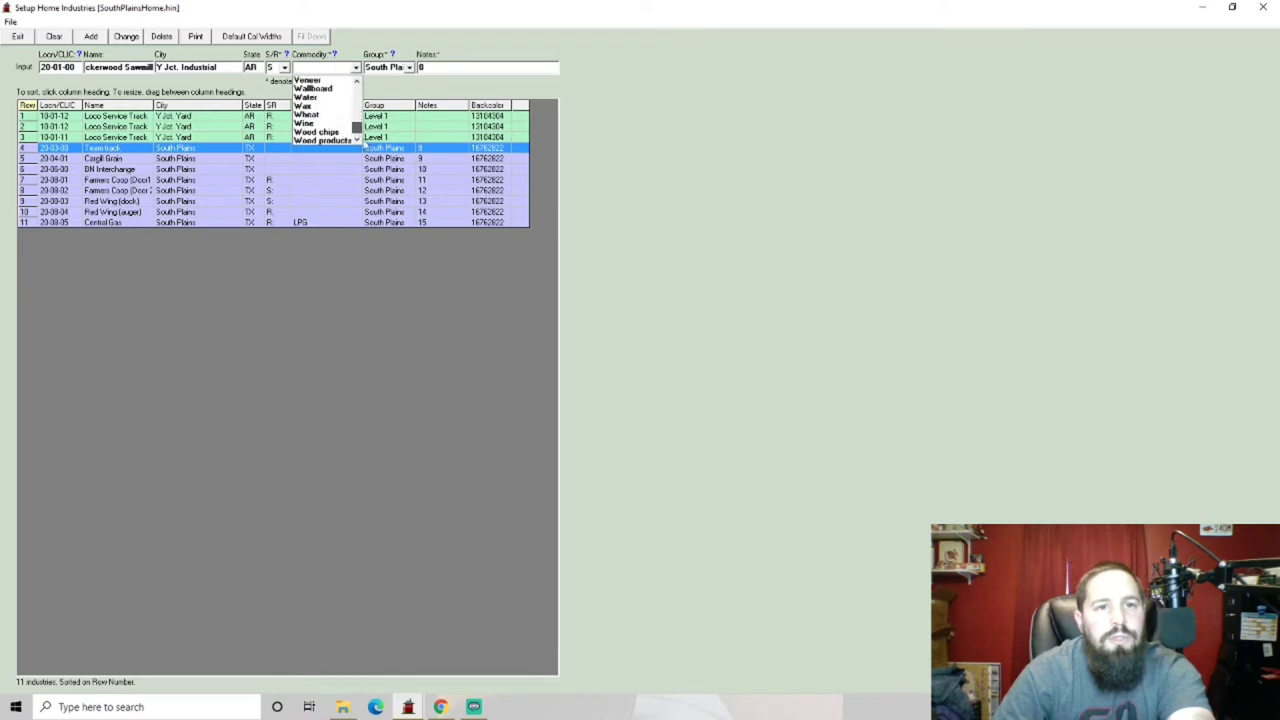
{"action": "left_click", "coordinate": [333, 133]}
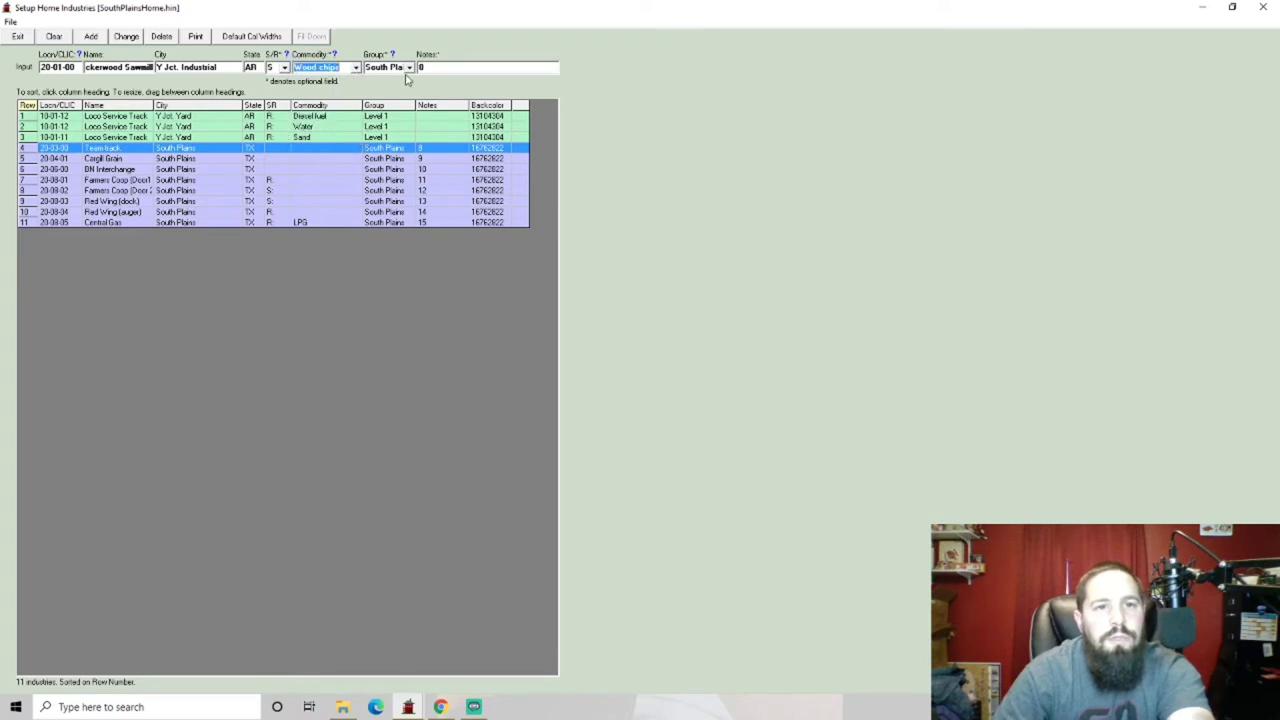
{"action": "left_click", "coordinate": [390, 66]}
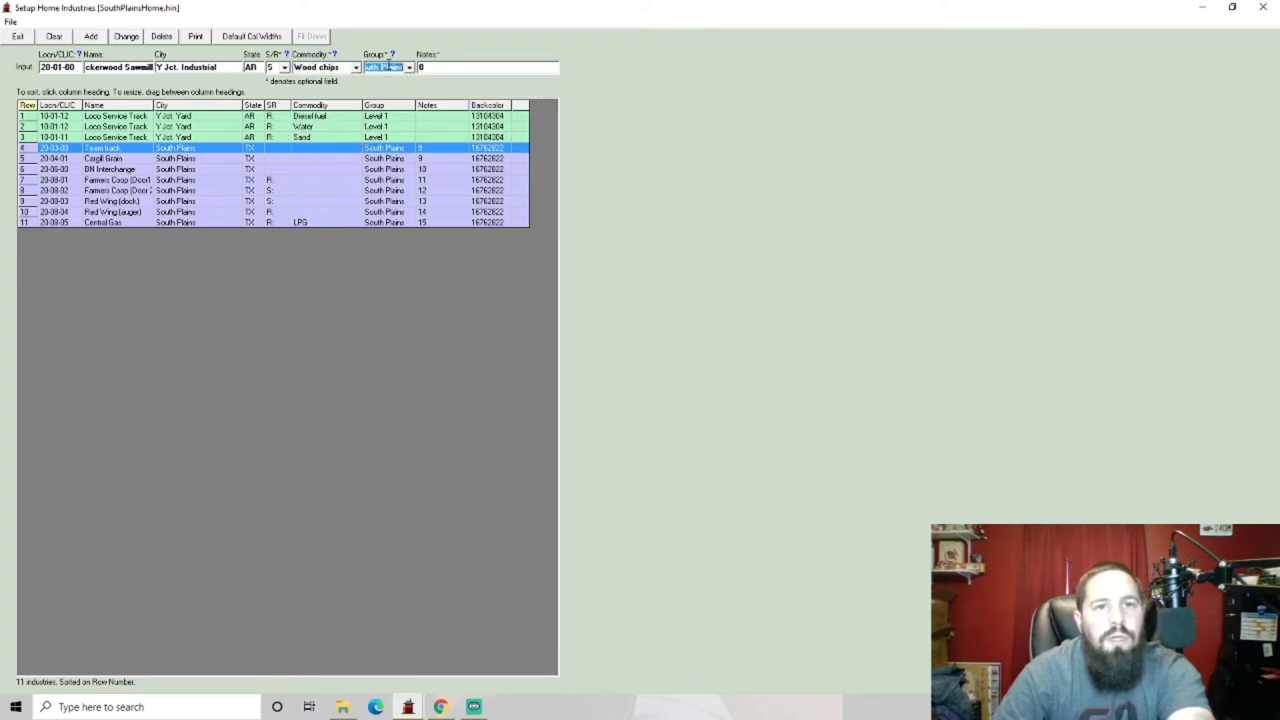
{"action": "type", "text": "Leve"}
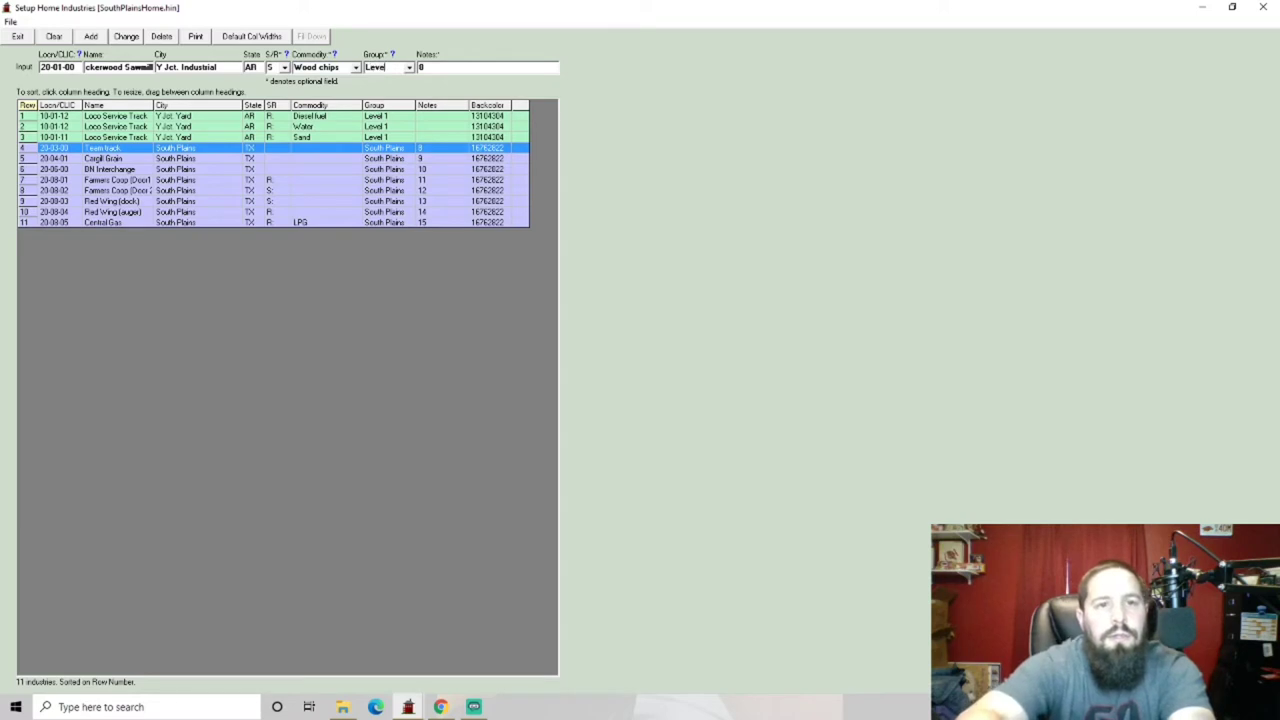
{"action": "type", "text": "l 2"}
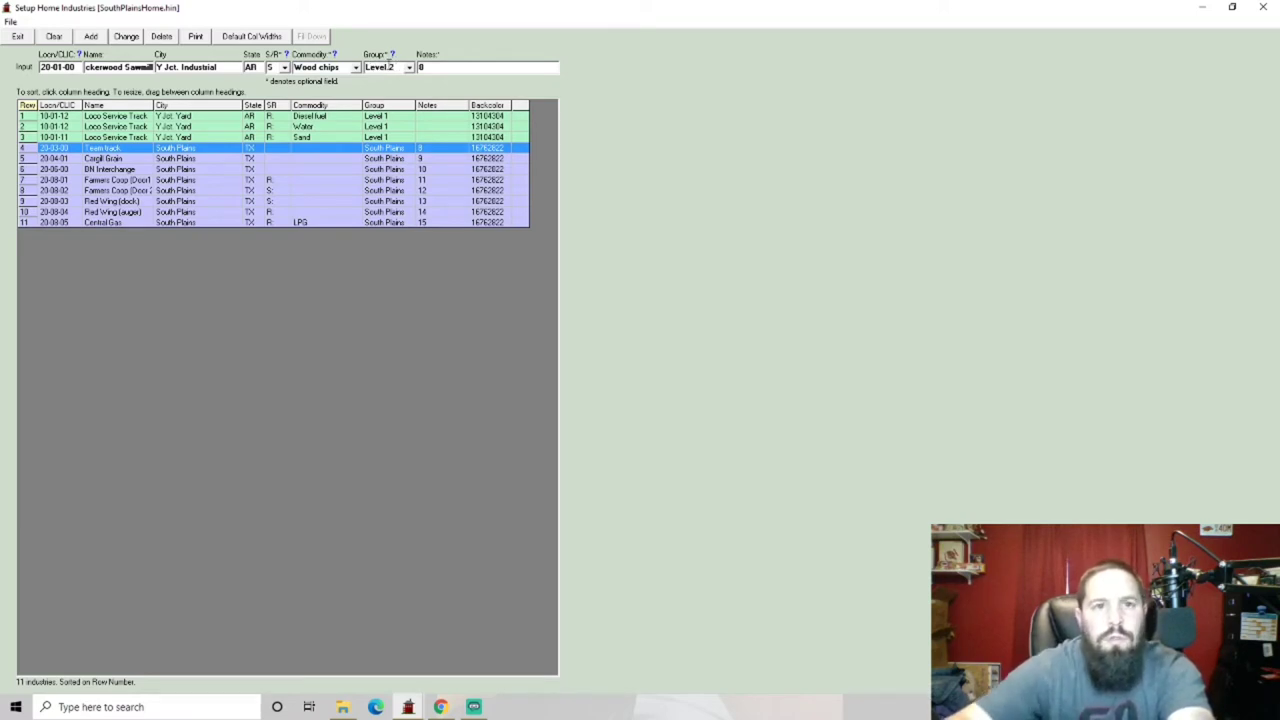
Step: Clear the Peckerwood Sawmill entry's notes and add it to the home industries as a new row
{"action": "key", "text": "Tab"}
{"action": "key", "text": "BackSpace"}
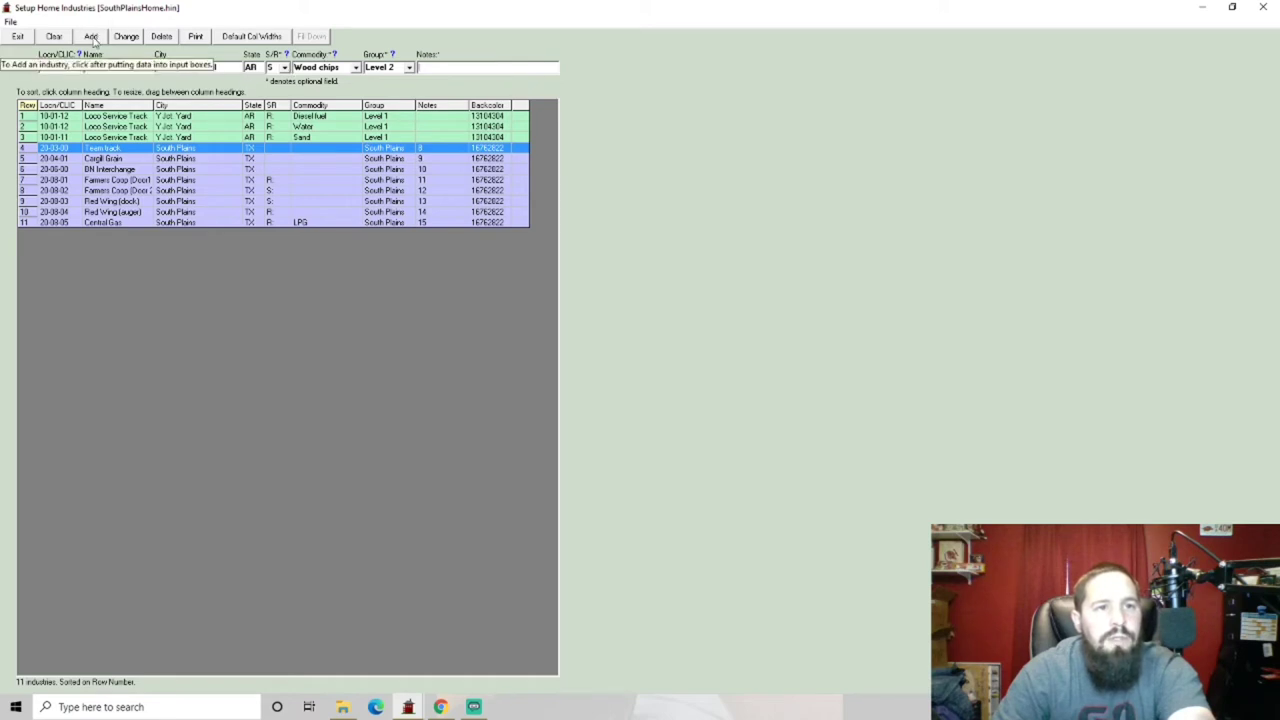
{"action": "left_click", "coordinate": [91, 37]}
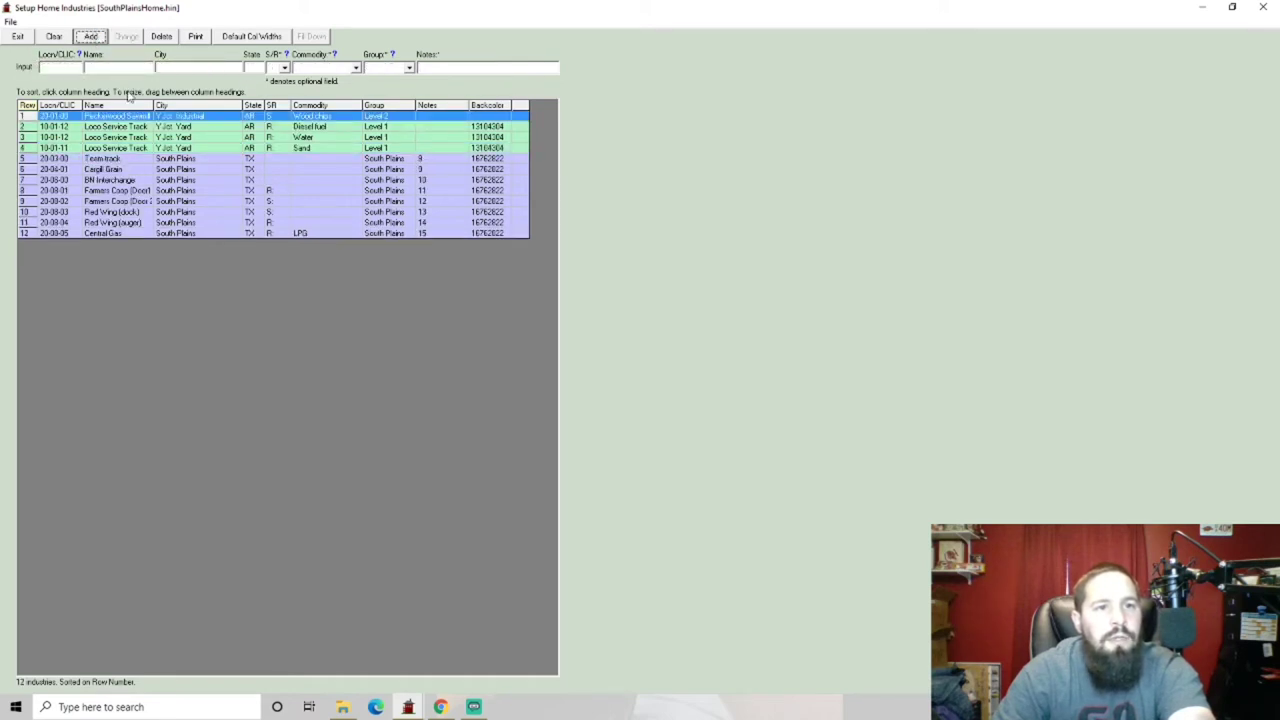
Step: Try to change the Peckerwood Sawmill row's Locn/CLIC code to 20-01-20
{"action": "left_click", "coordinate": [67, 118]}
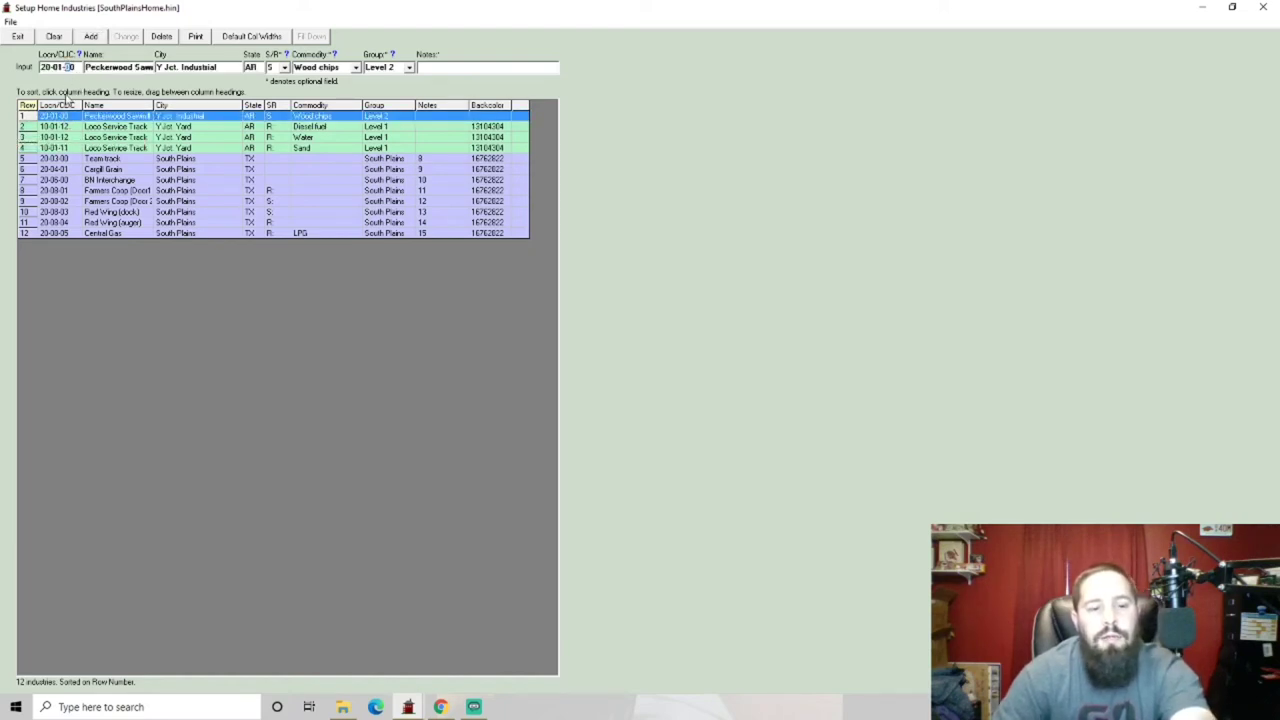
{"action": "type", "text": "20"}
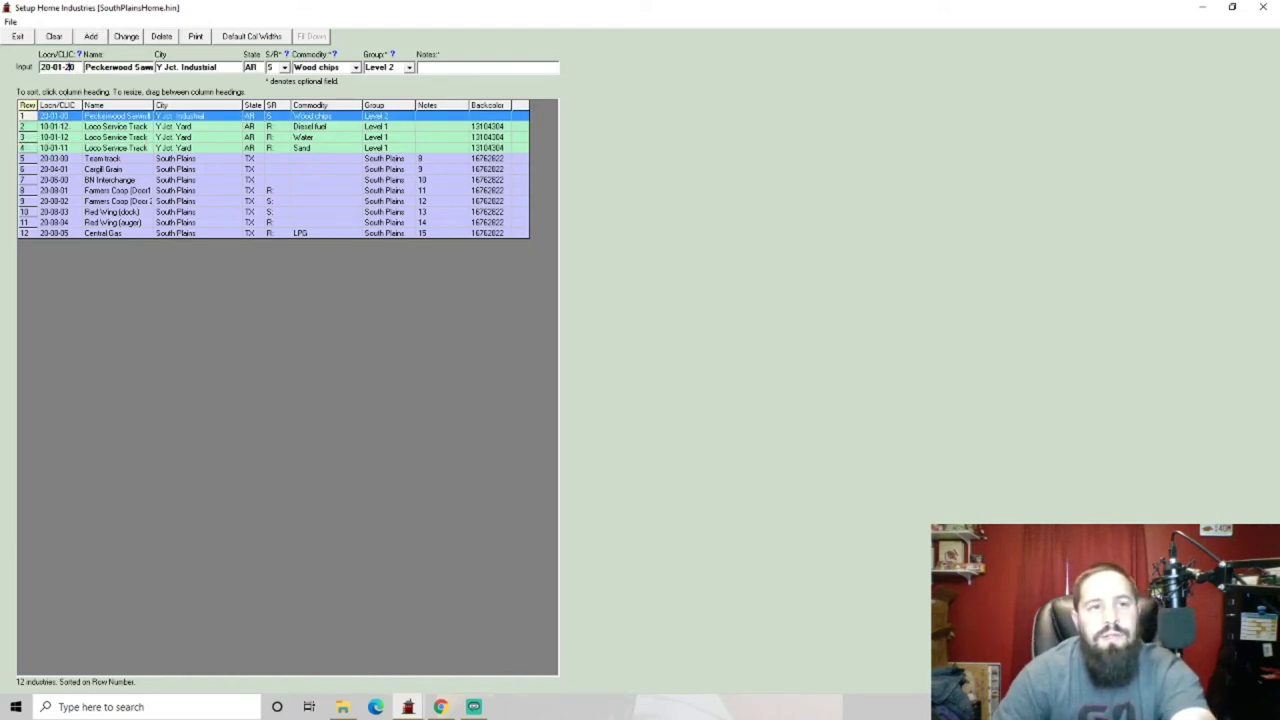
{"action": "left_click", "coordinate": [121, 40]}
{"action": "left_click", "coordinate": [120, 126]}
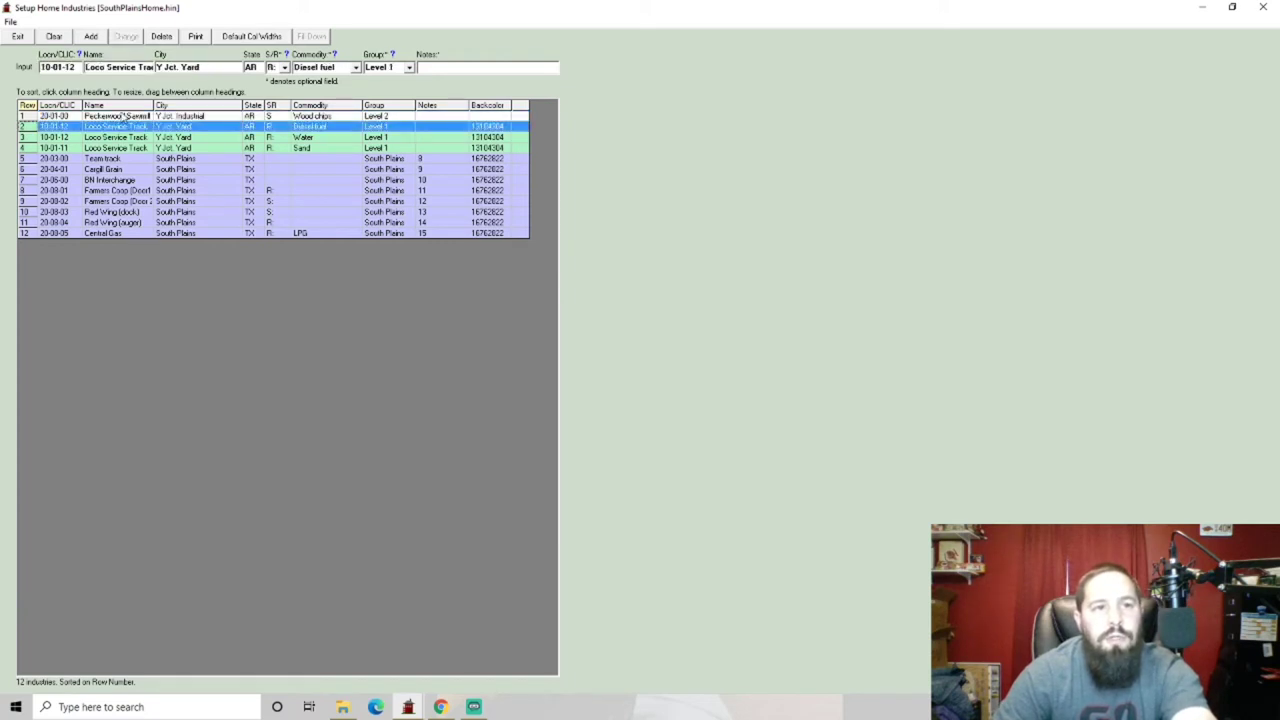
Step: Add a second Peckerwood Sawmill entry based on the existing one, with Lumber as its commodity
{"action": "left_click", "coordinate": [121, 116]}
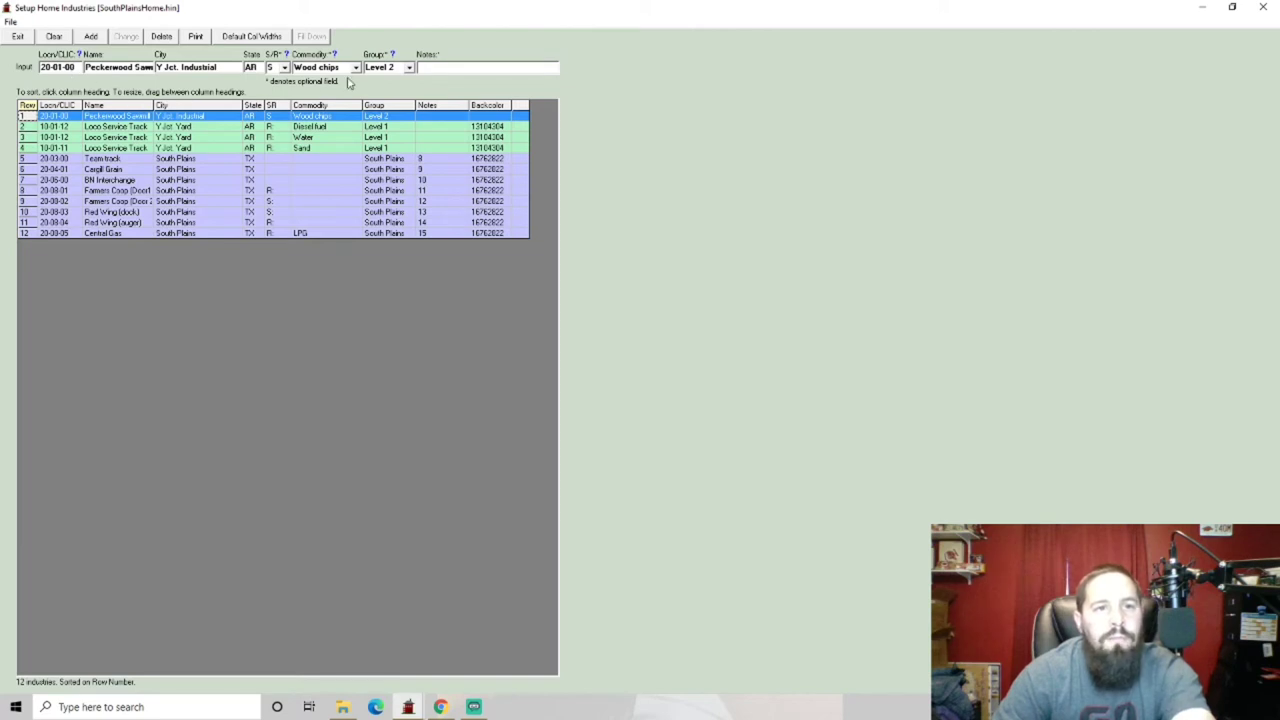
{"action": "left_click", "coordinate": [356, 67]}
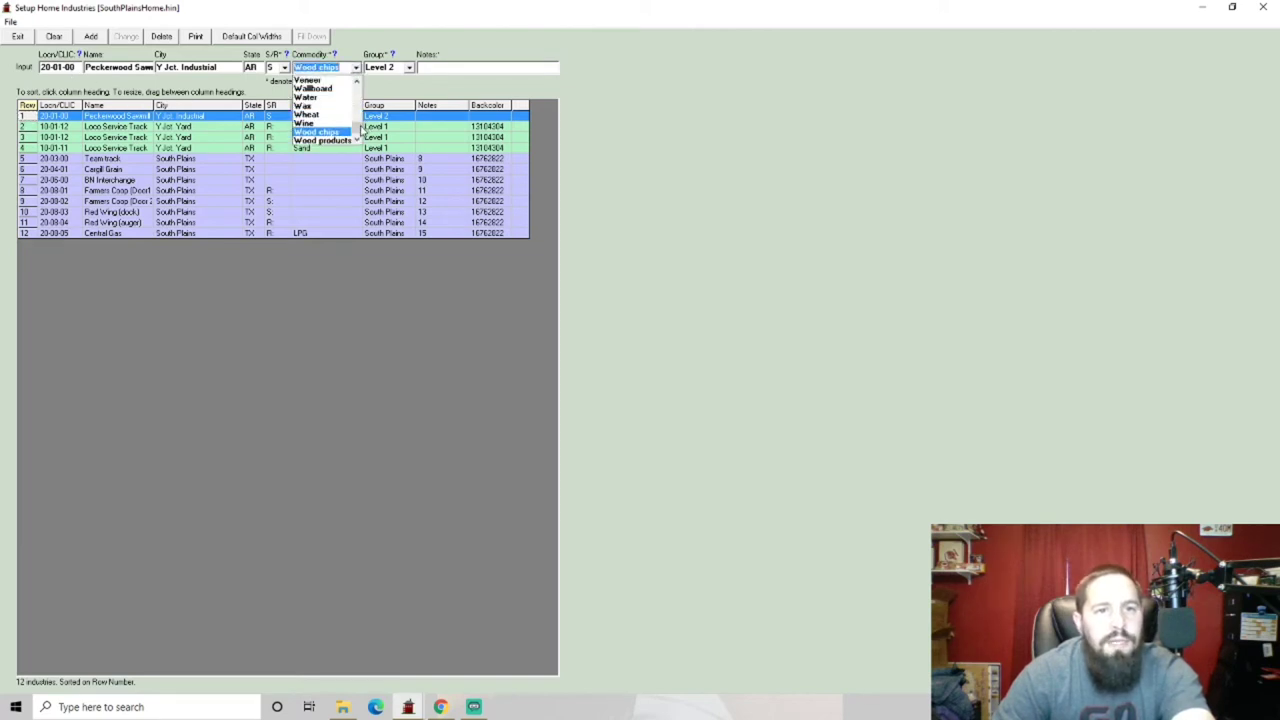
{"action": "scroll", "coordinate": [356, 118], "scroll_direction": "up", "scroll_amount": 3}
{"action": "scroll", "coordinate": [356, 118], "scroll_direction": "up", "scroll_amount": 4}
{"action": "left_click", "coordinate": [335, 85]}
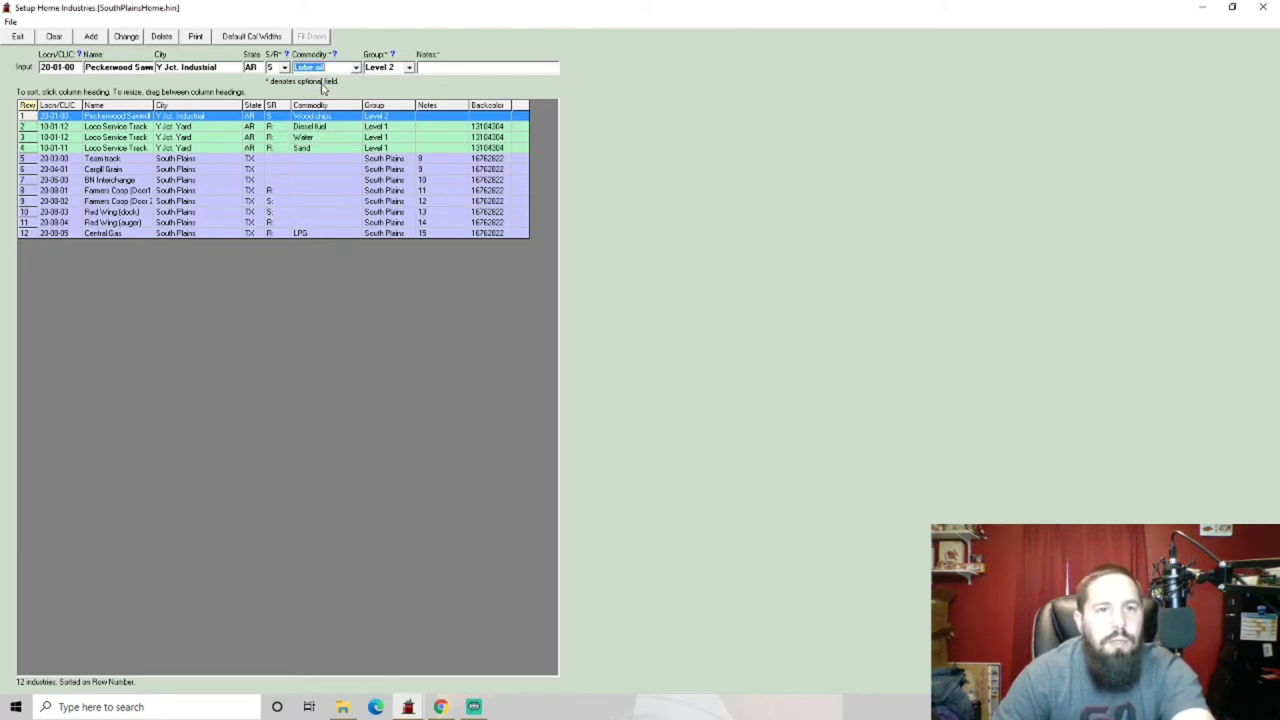
{"action": "left_click", "coordinate": [356, 67]}
{"action": "left_click", "coordinate": [325, 91]}
{"action": "left_click", "coordinate": [90, 36]}
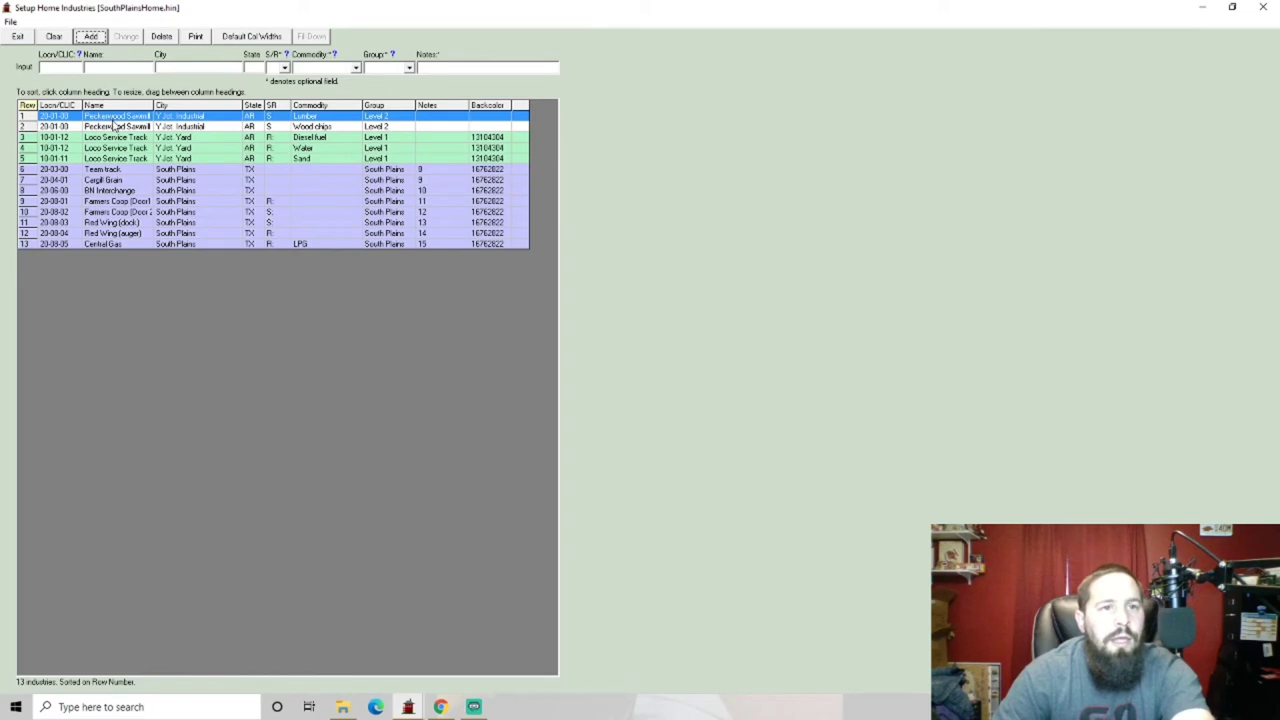
Step: Add a third Peckerwood Sawmill entry based on the Lumber row, with S/R set to R and commodity Wood products
{"action": "left_click", "coordinate": [117, 120]}
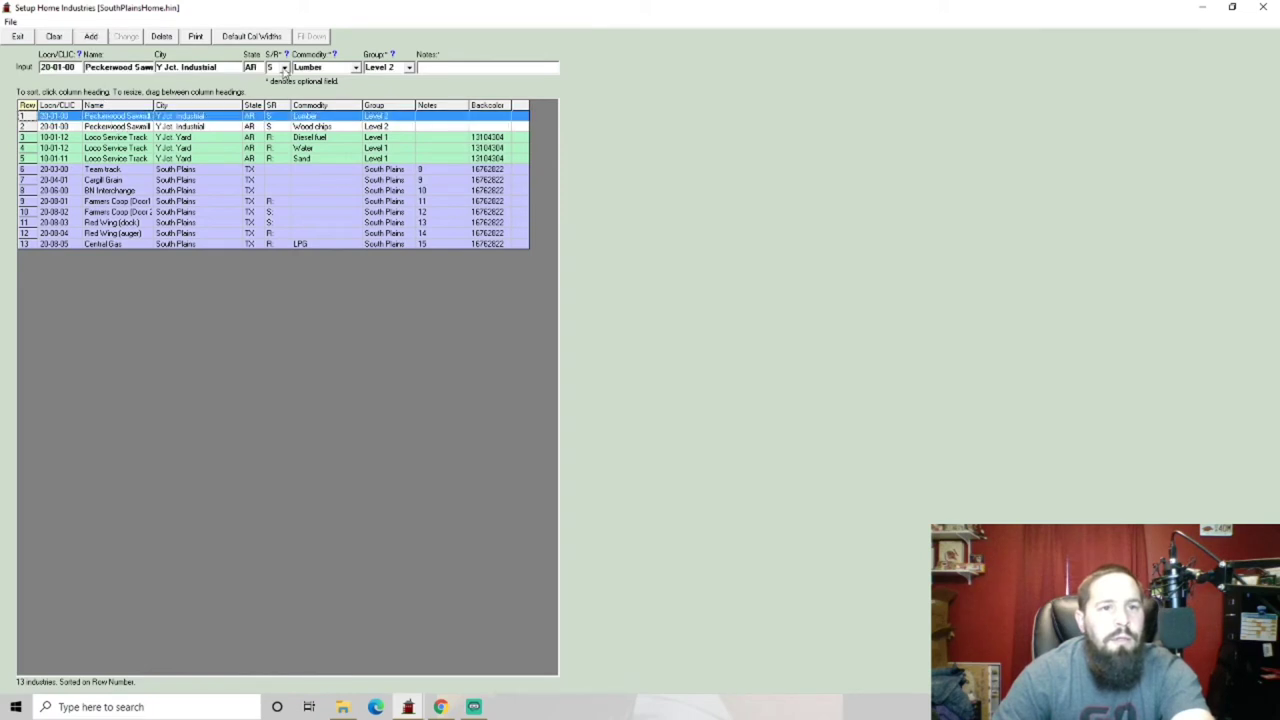
{"action": "left_click", "coordinate": [284, 67]}
{"action": "left_click", "coordinate": [280, 87]}
{"action": "left_click", "coordinate": [355, 67]}
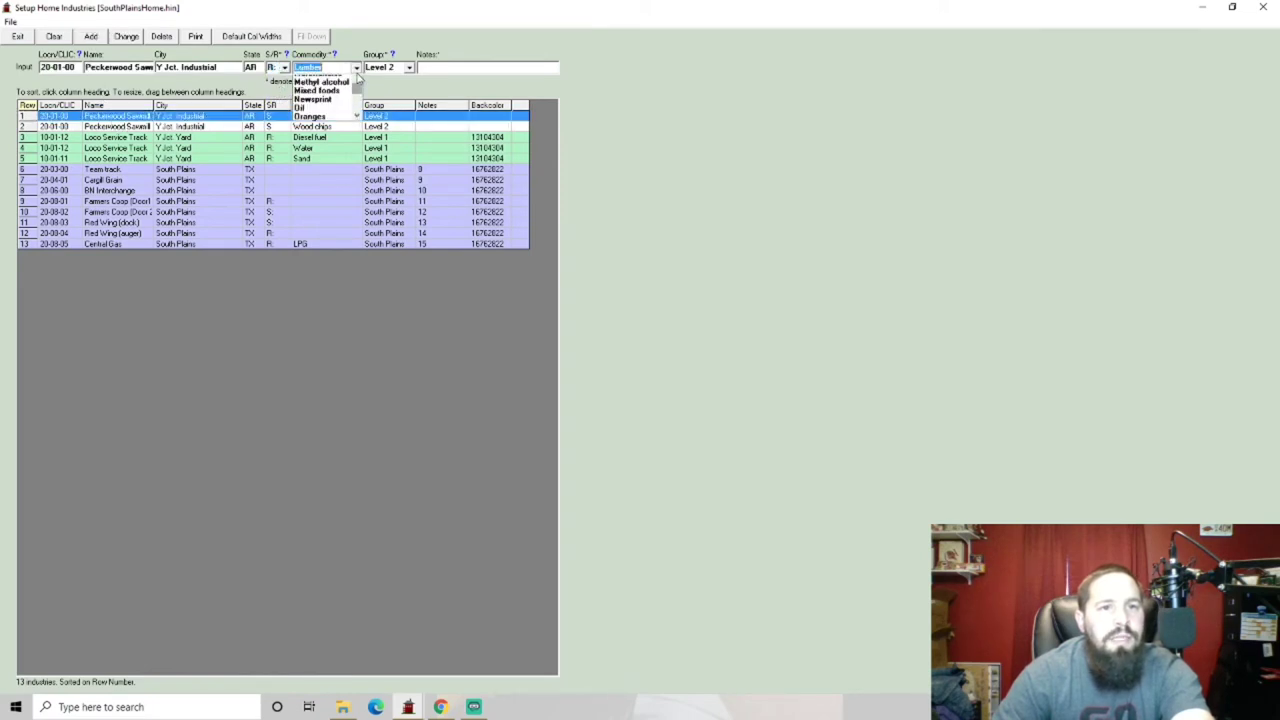
{"action": "left_click_drag", "start_coordinate": [357, 107], "coordinate": [357, 148]}
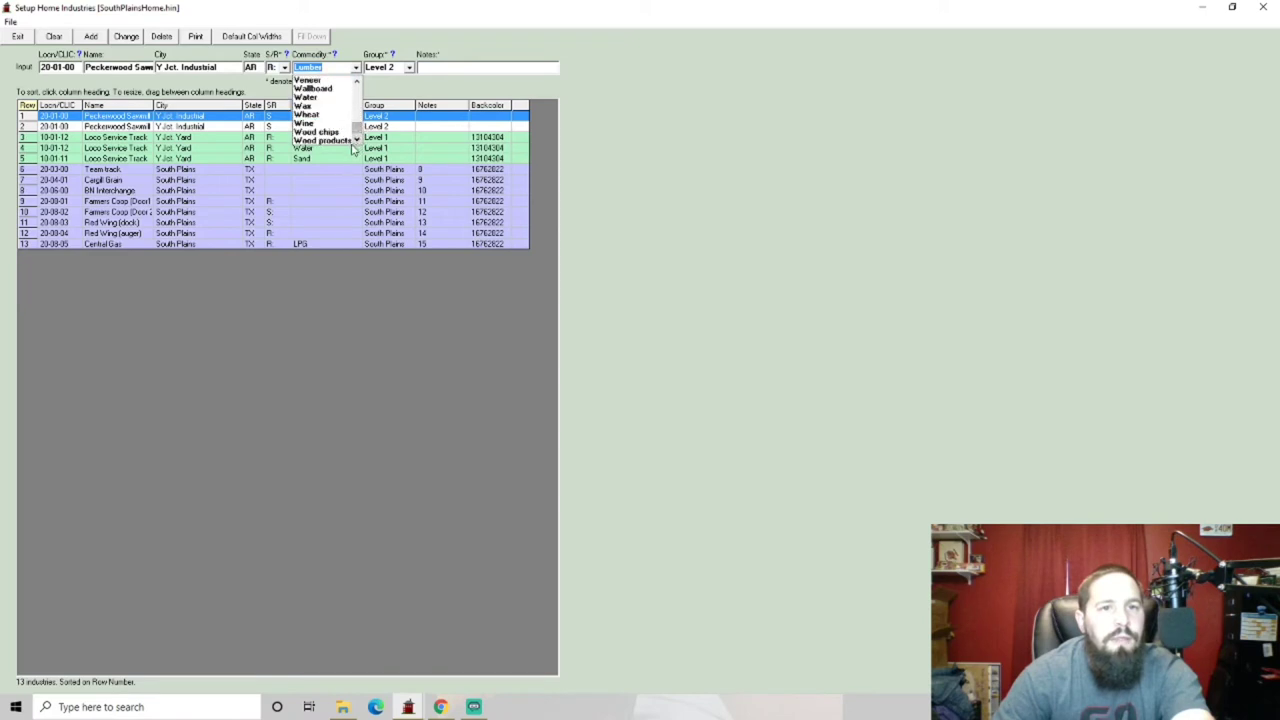
{"action": "left_click", "coordinate": [321, 142]}
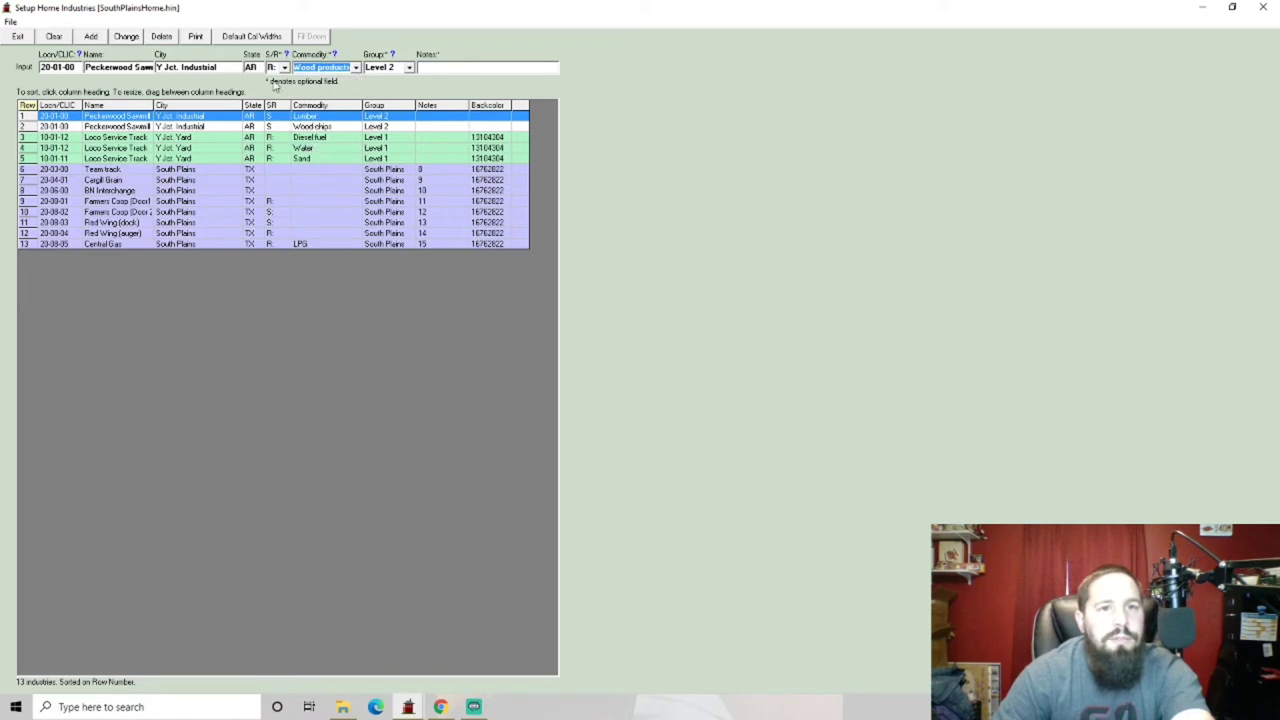
{"action": "left_click", "coordinate": [91, 37]}
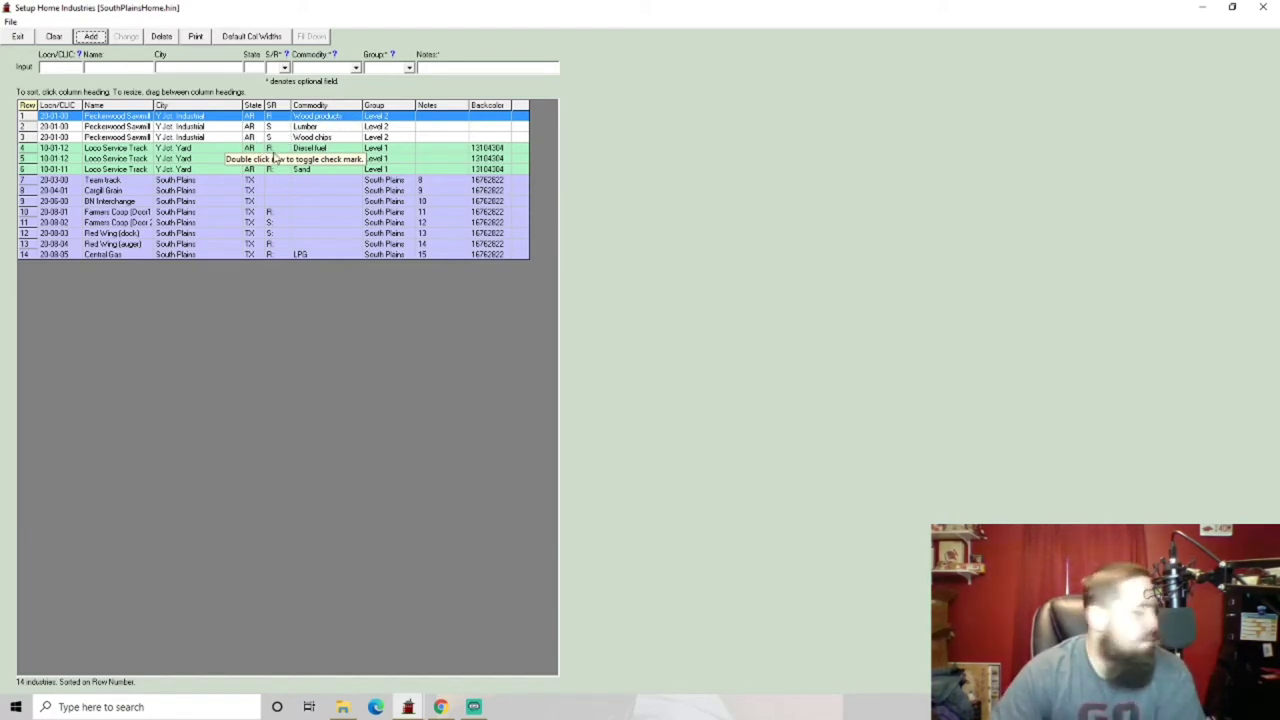
Step: Delete all the sample South Plains industries, from Team track through Central Gas
{"action": "left_click", "coordinate": [201, 180]}
{"action": "left_click", "coordinate": [162, 37]}
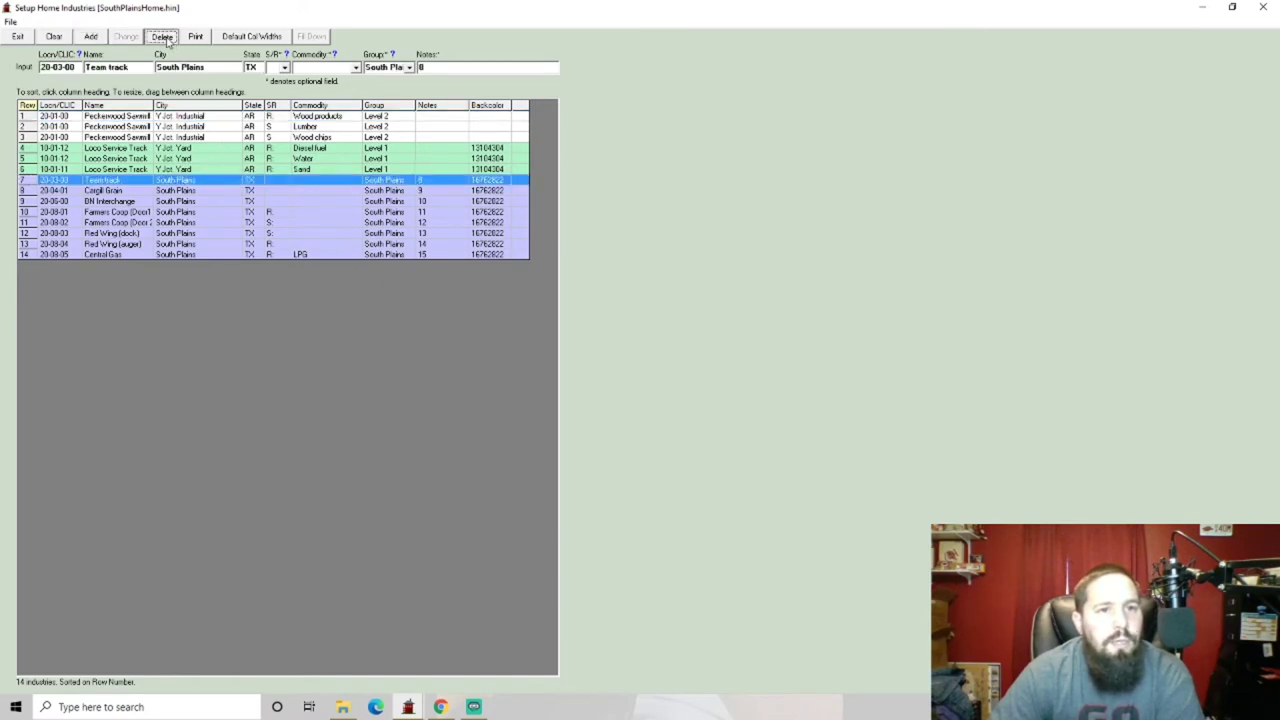
{"action": "left_click", "coordinate": [163, 38]}
{"action": "left_click", "coordinate": [163, 38]}
{"action": "left_click", "coordinate": [164, 39]}
{"action": "left_click", "coordinate": [164, 39]}
{"action": "left_click", "coordinate": [166, 40]}
{"action": "left_click", "coordinate": [166, 40]}
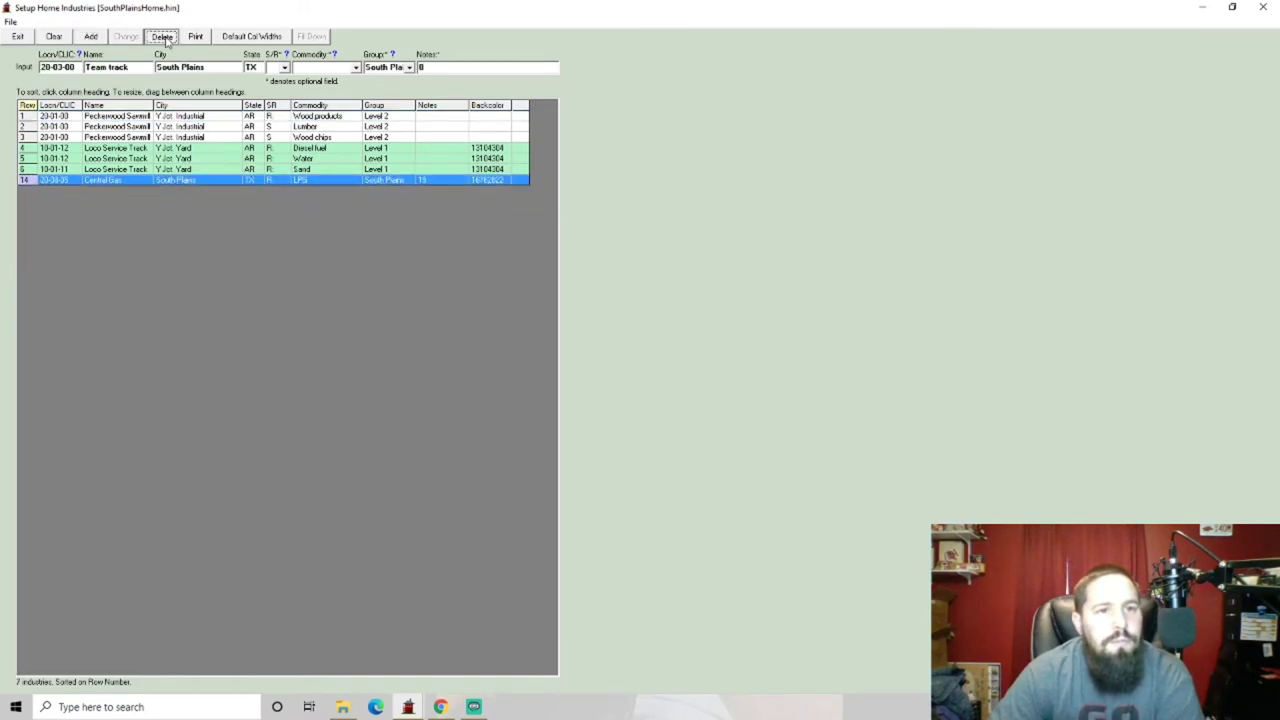
{"action": "left_click", "coordinate": [166, 40]}
Step: Load the Peckerwood Sawmill Wood products row and change its Locn/CLIC code to 20-02-00 and its name to Passmore Gas Co. in the input row
{"action": "left_click", "coordinate": [172, 118]}
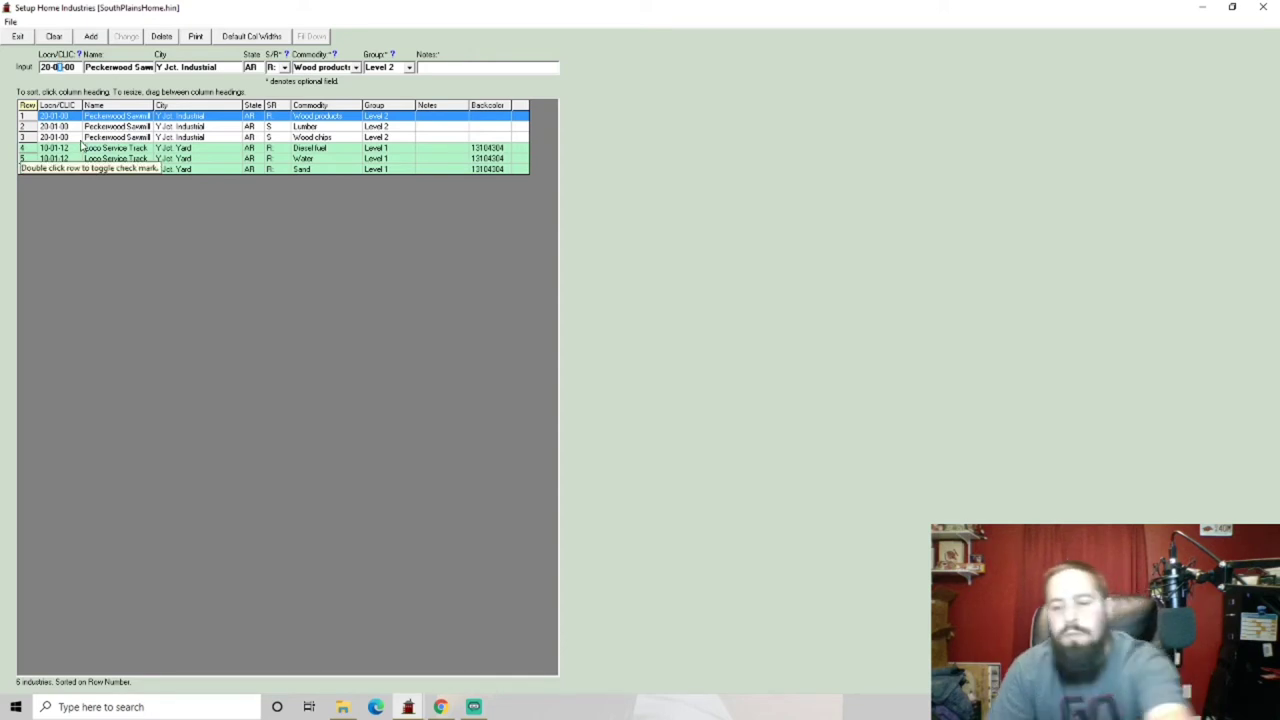
{"action": "type", "text": "2"}
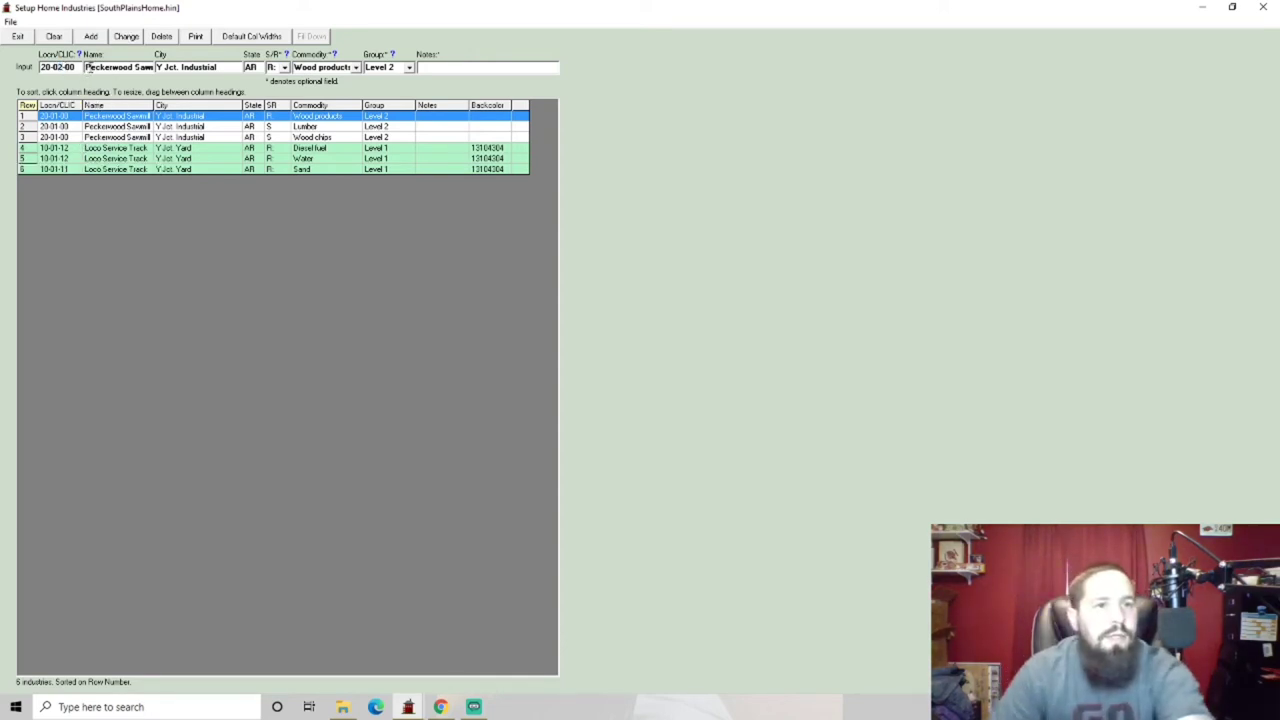
{"action": "left_click", "coordinate": [92, 67]}
{"action": "type", "text": "ss"}
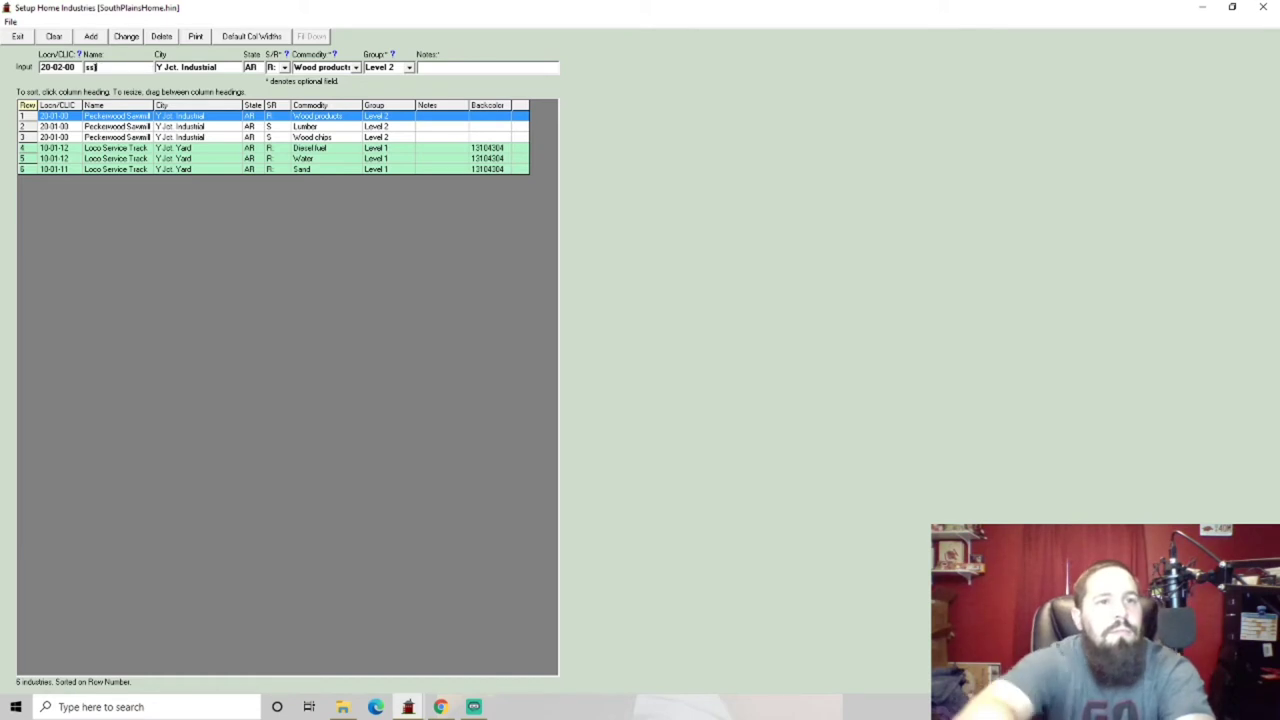
{"action": "key", "text": "BackSpace"}
{"action": "key", "text": "BackSpace"}
{"action": "key", "text": "BackSpace"}
{"action": "key", "text": "BackSpace"}
{"action": "key", "text": "BackSpace"}
{"action": "key", "text": "BackSpace"}
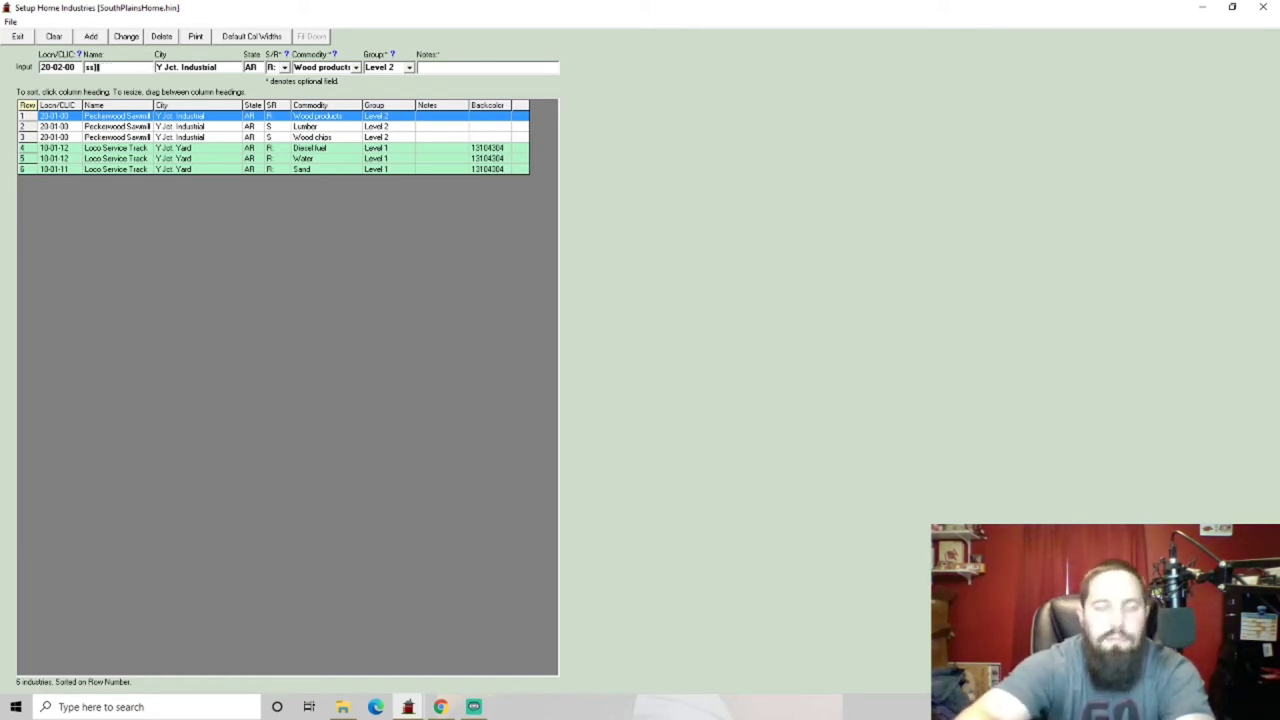
{"action": "type", "text": "Passm"}
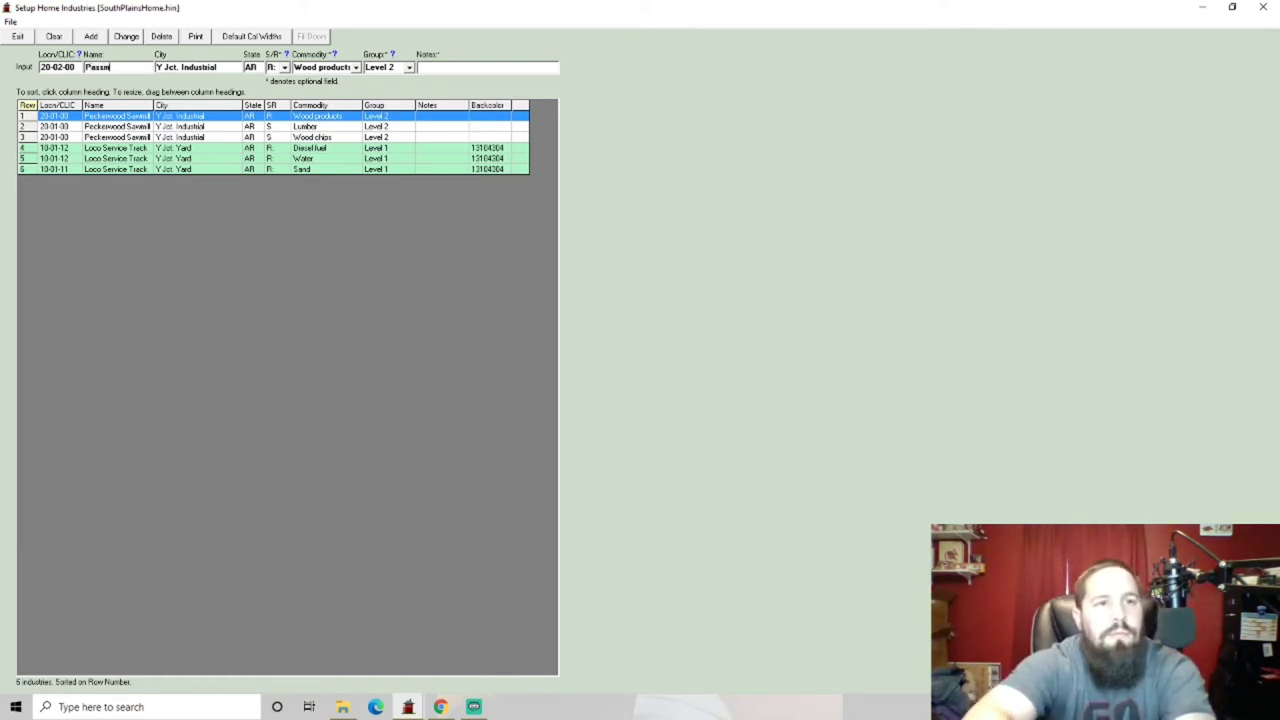
{"action": "type", "text": "ore Gas Co."}
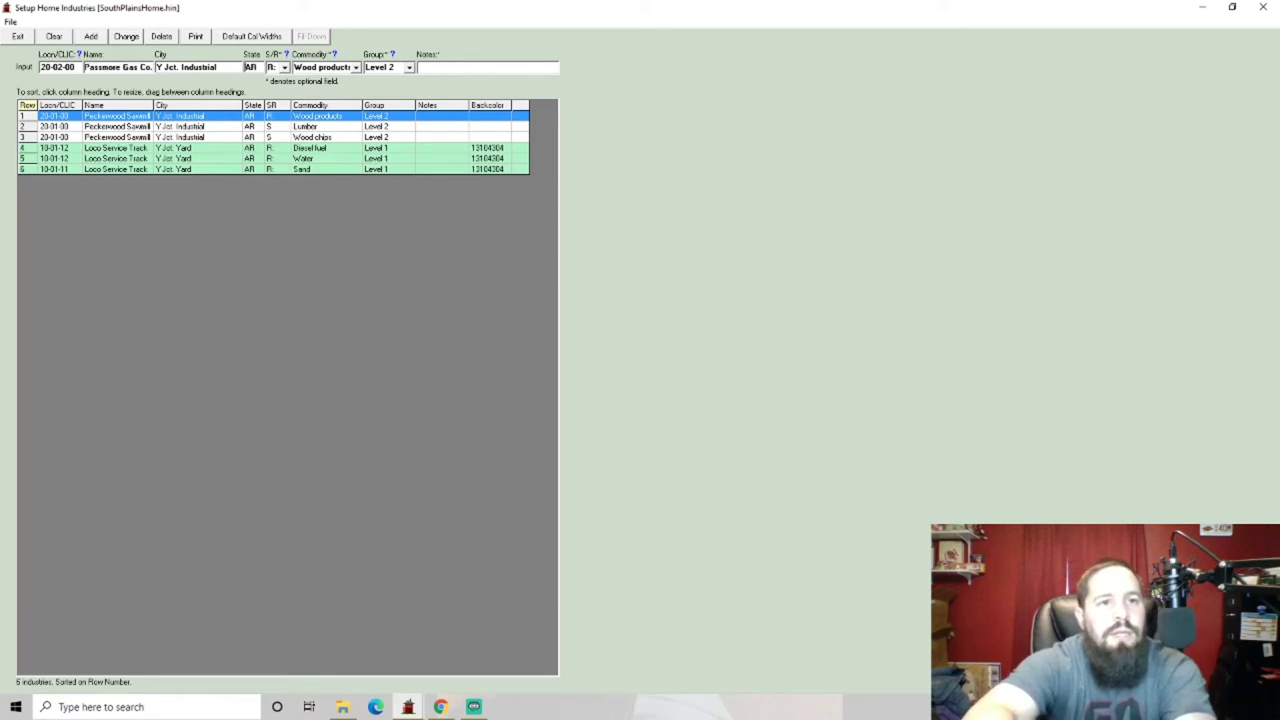
Step: Set the Passmore Gas Co. entry's commodity to LPG and add it as a new home industry
{"action": "key", "text": "Tab"}
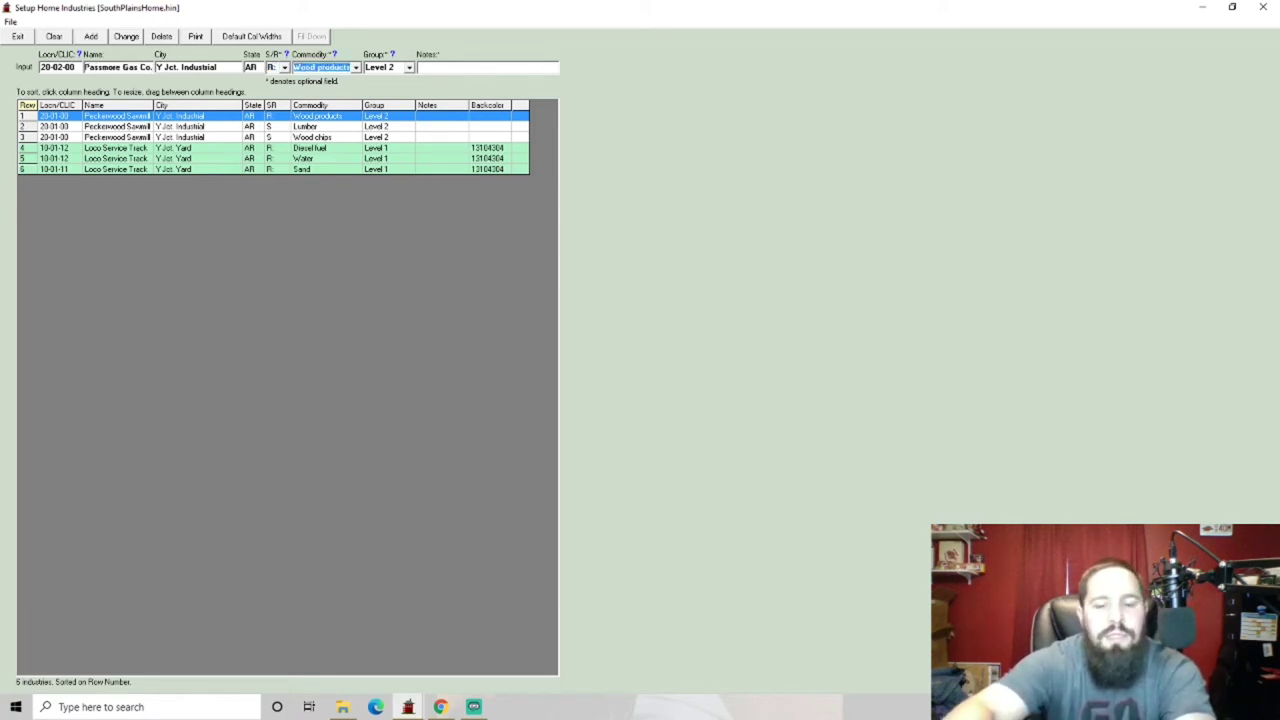
{"action": "key", "text": "BackSpace"}
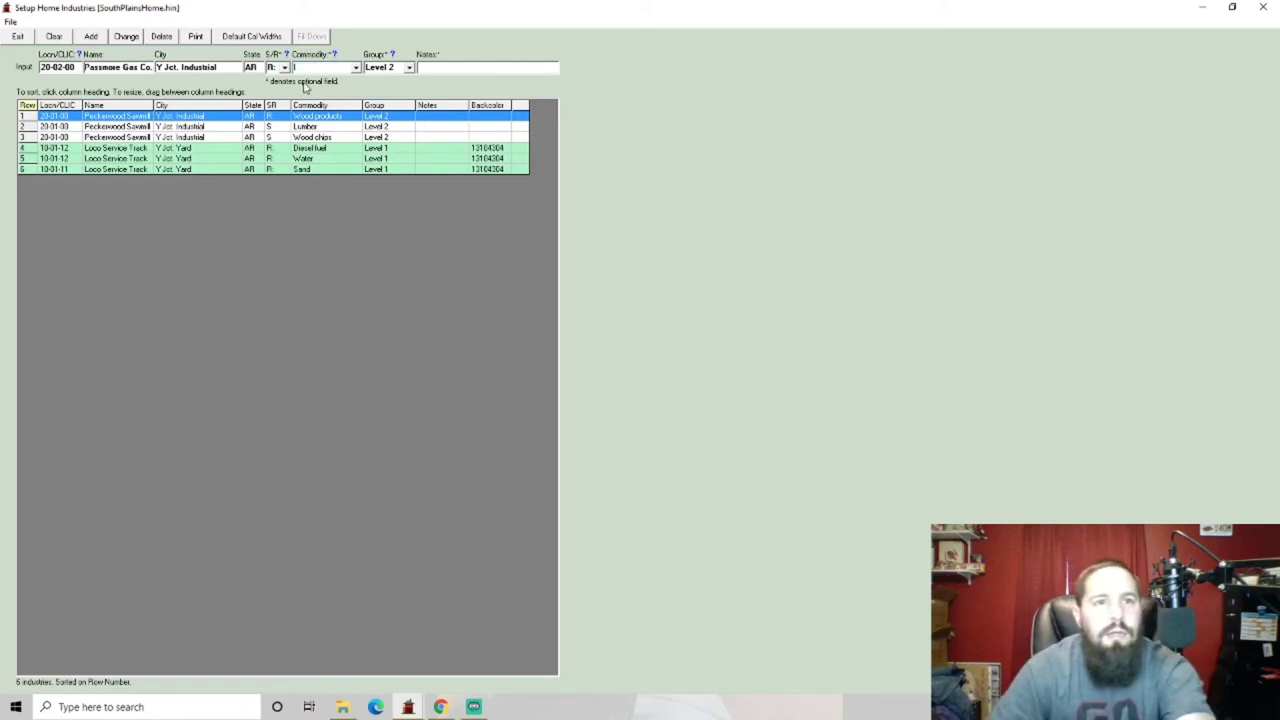
{"action": "left_click", "coordinate": [355, 67]}
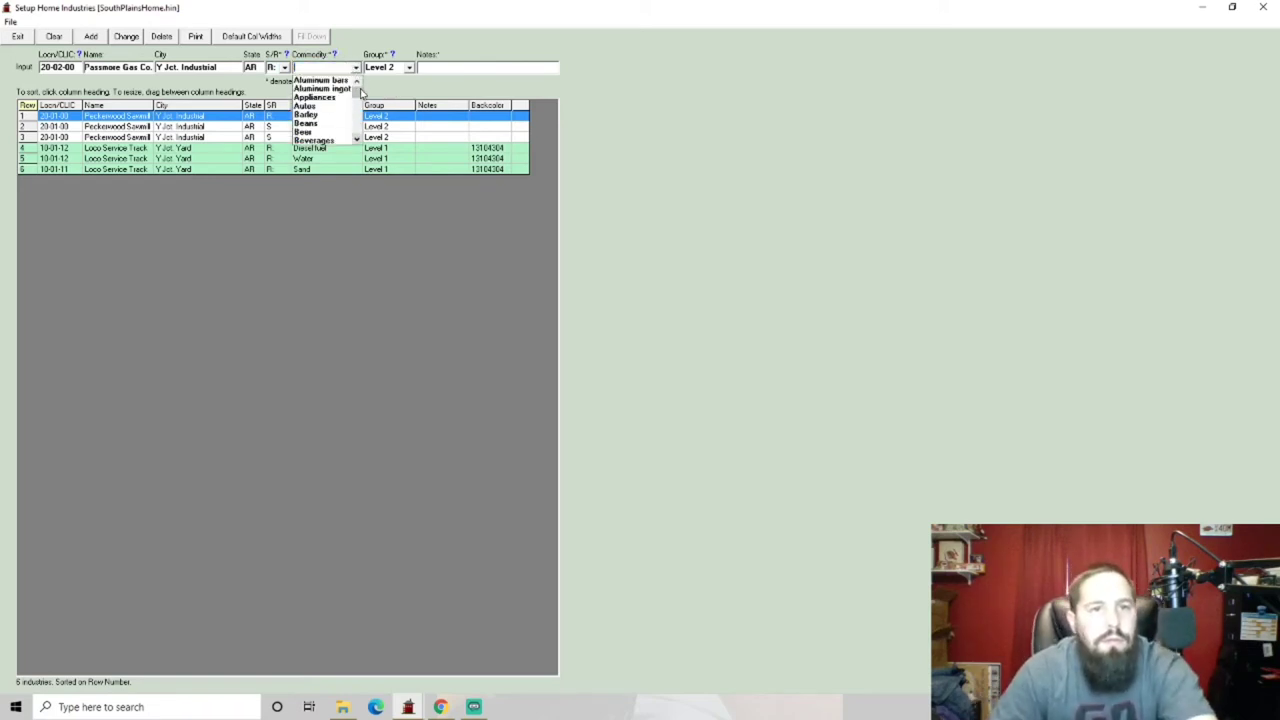
{"action": "type", "text": "l"}
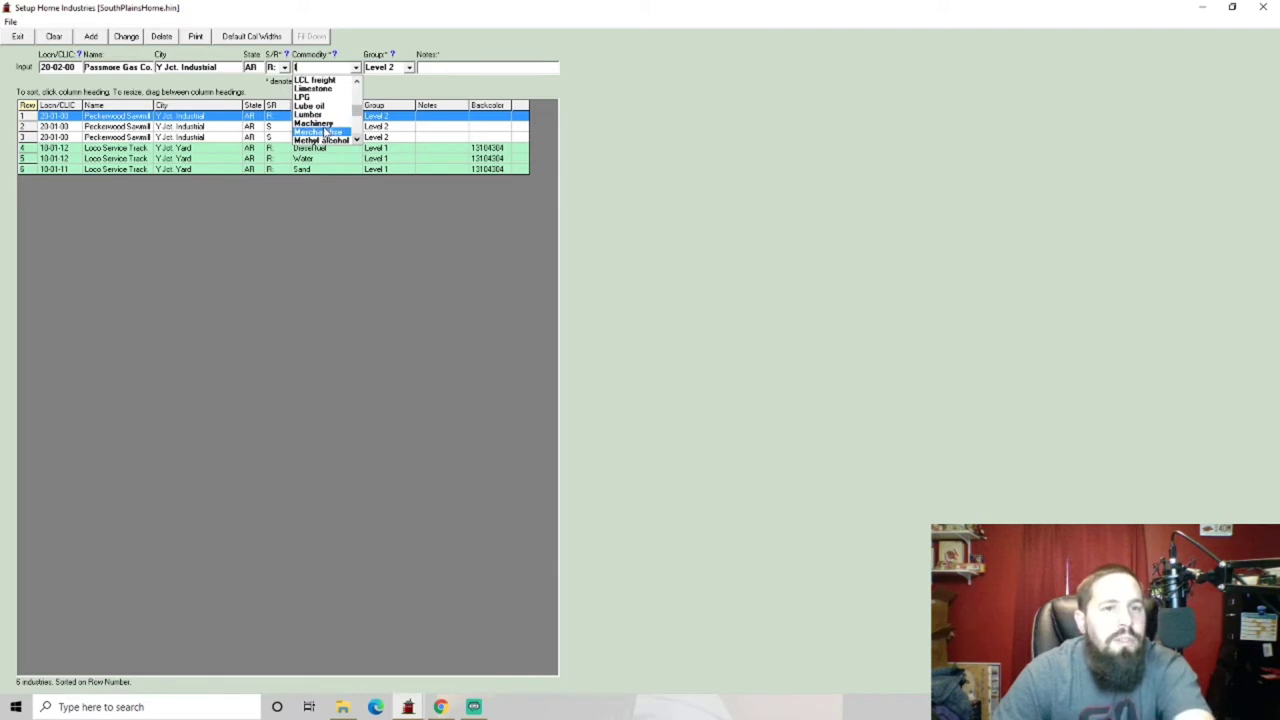
{"action": "left_click", "coordinate": [308, 97]}
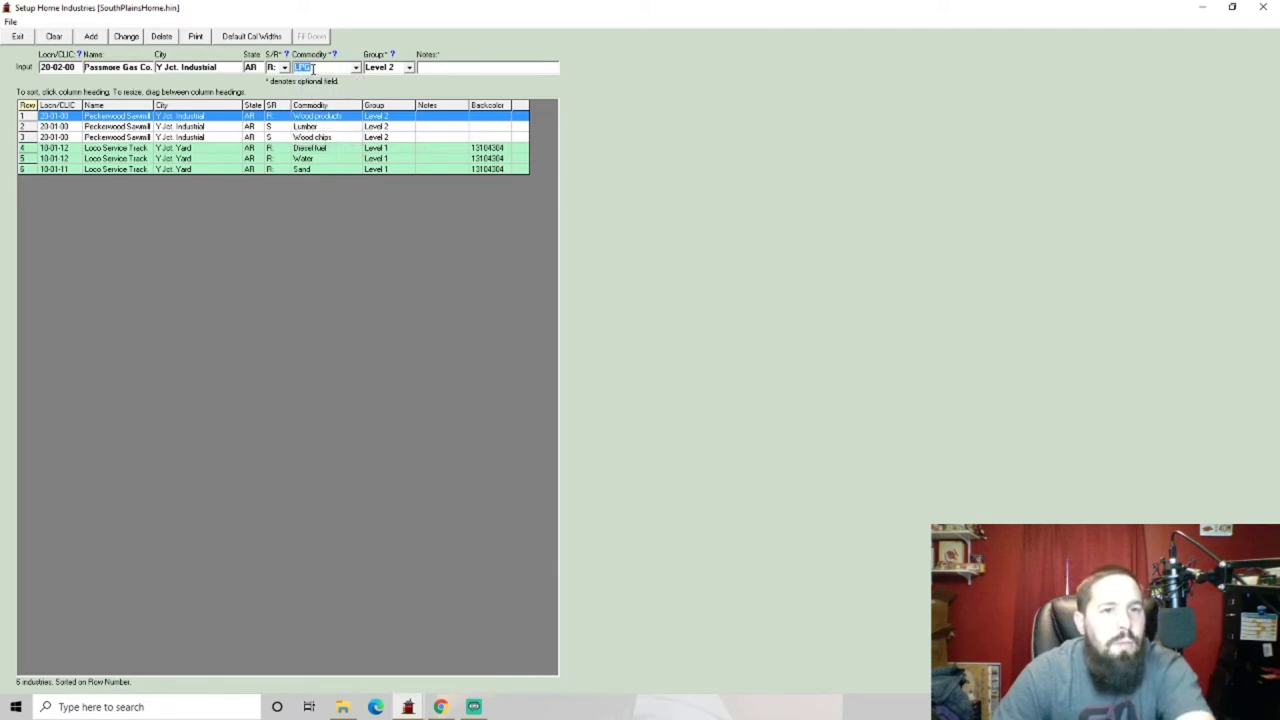
{"action": "left_click", "coordinate": [89, 37]}
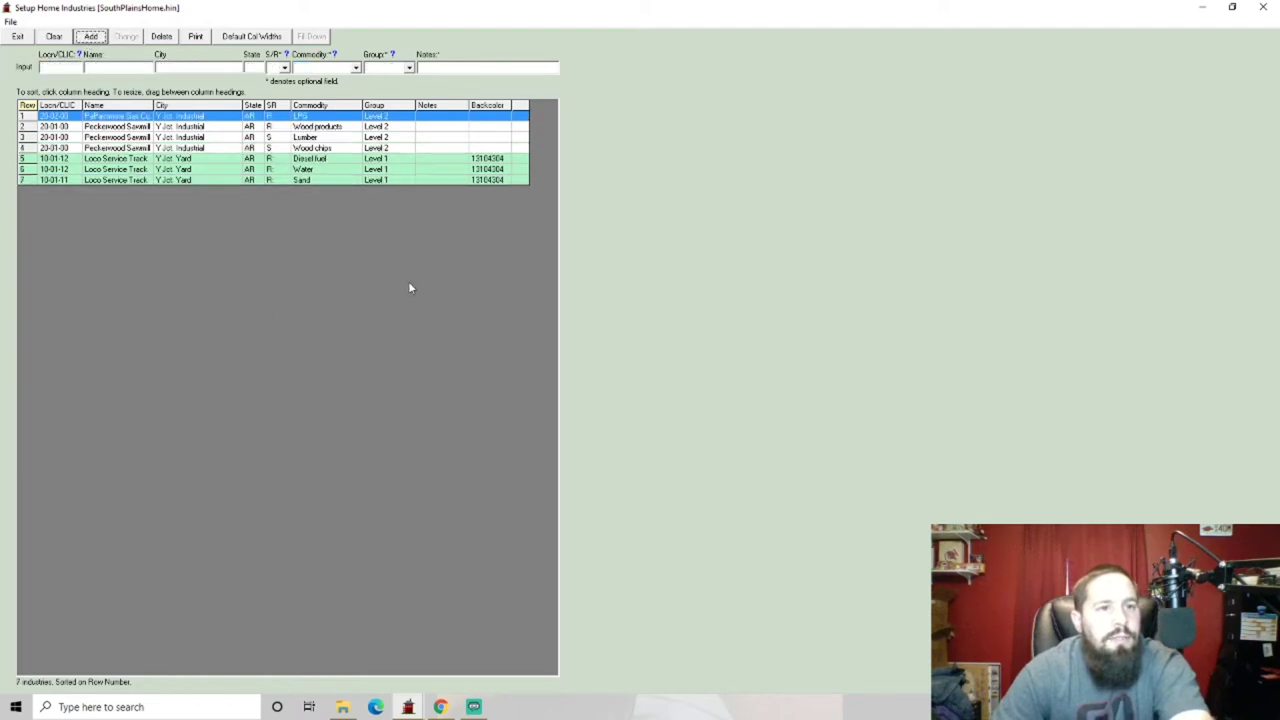
Step: Correct the misspelled name of the LPG home industry to Passmore Gas Co. and save the change
{"action": "left_click", "coordinate": [18, 37]}
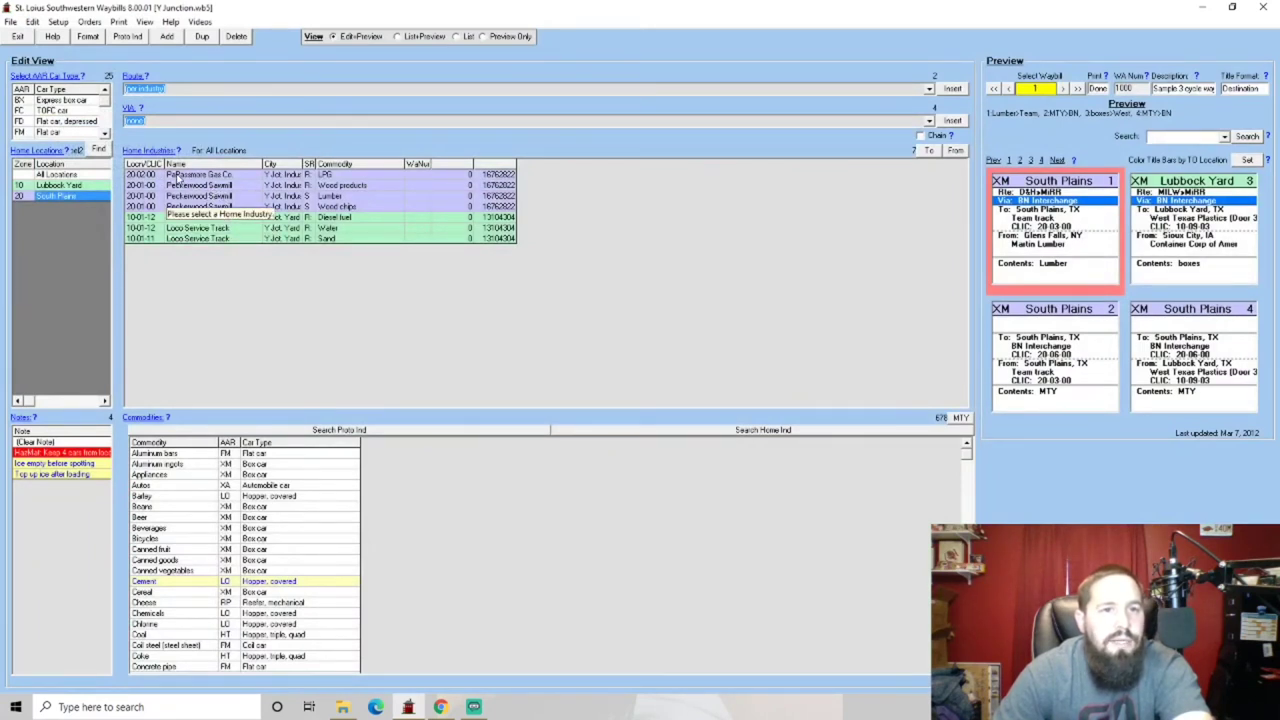
{"action": "left_click", "coordinate": [146, 152]}
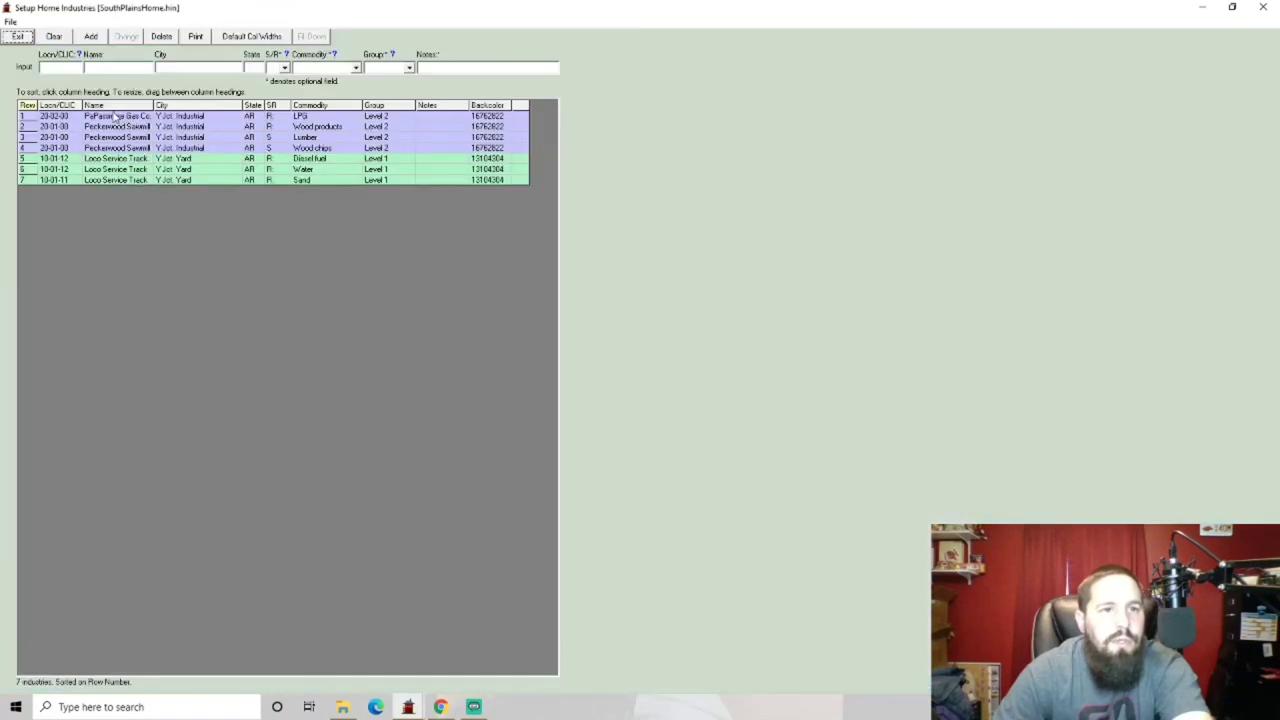
{"action": "left_click", "coordinate": [116, 117]}
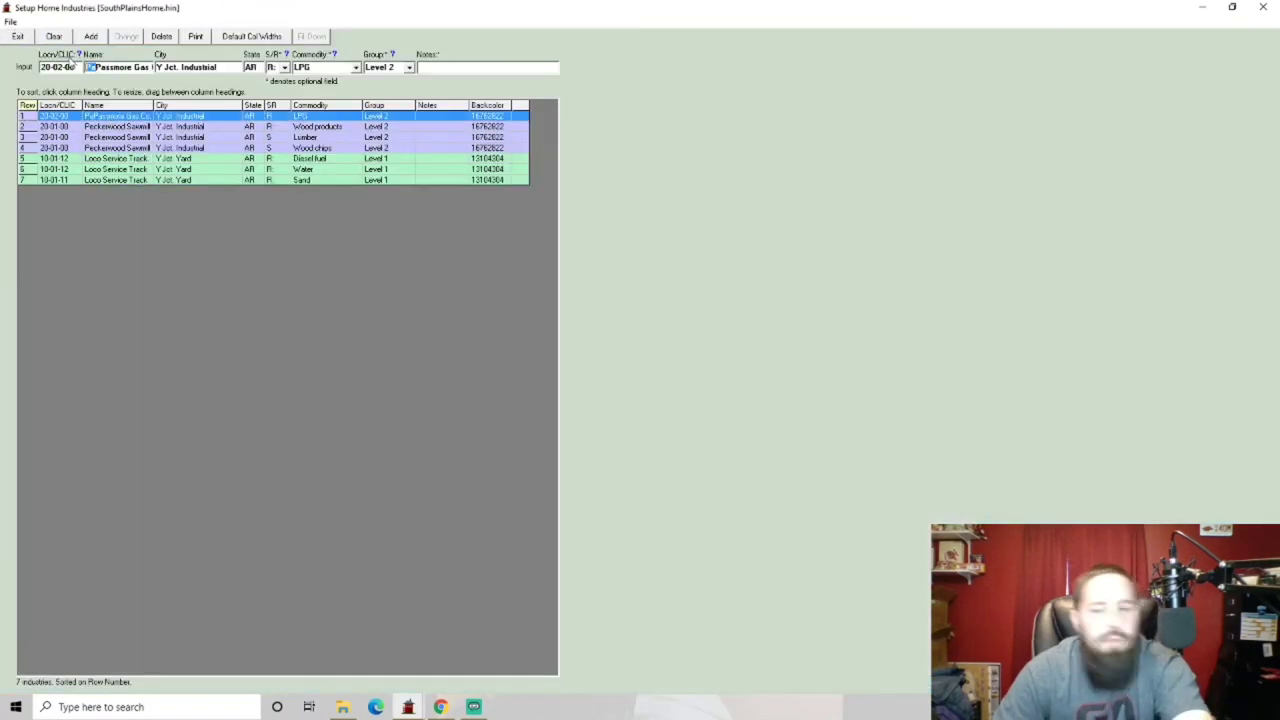
{"action": "key", "text": "Delete"}
{"action": "left_click", "coordinate": [125, 36]}
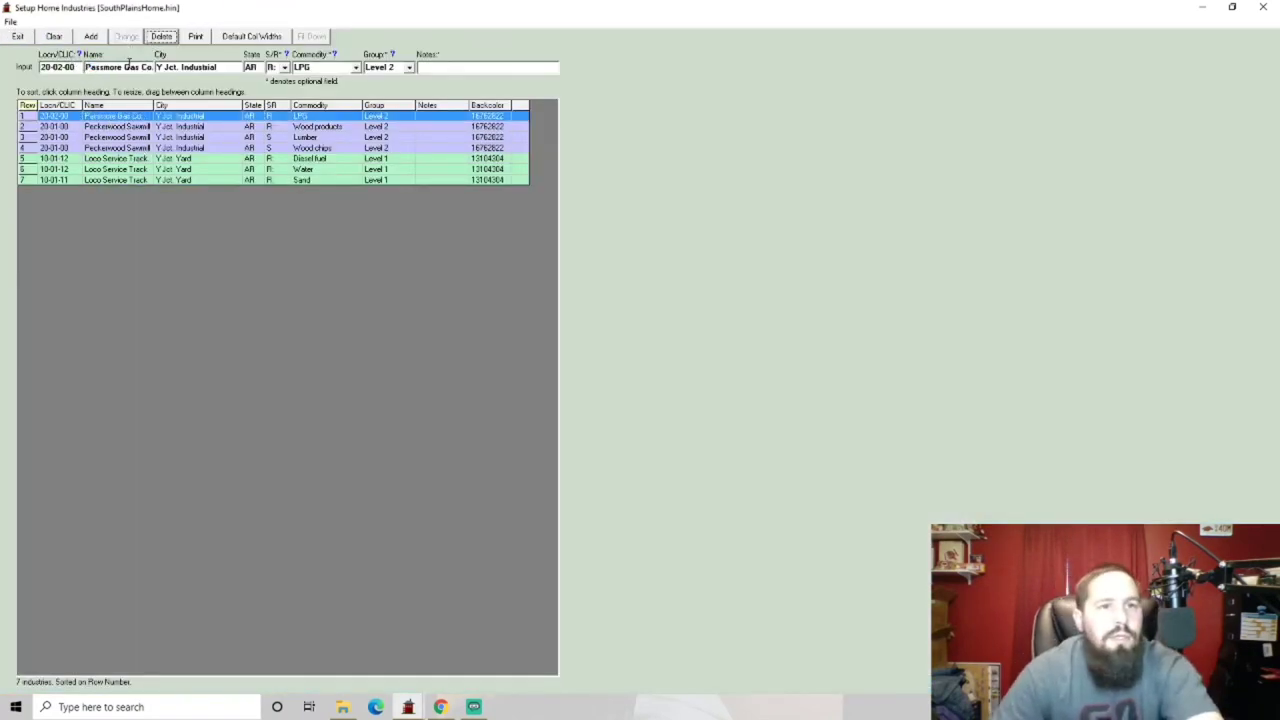
{"action": "left_click", "coordinate": [17, 37]}
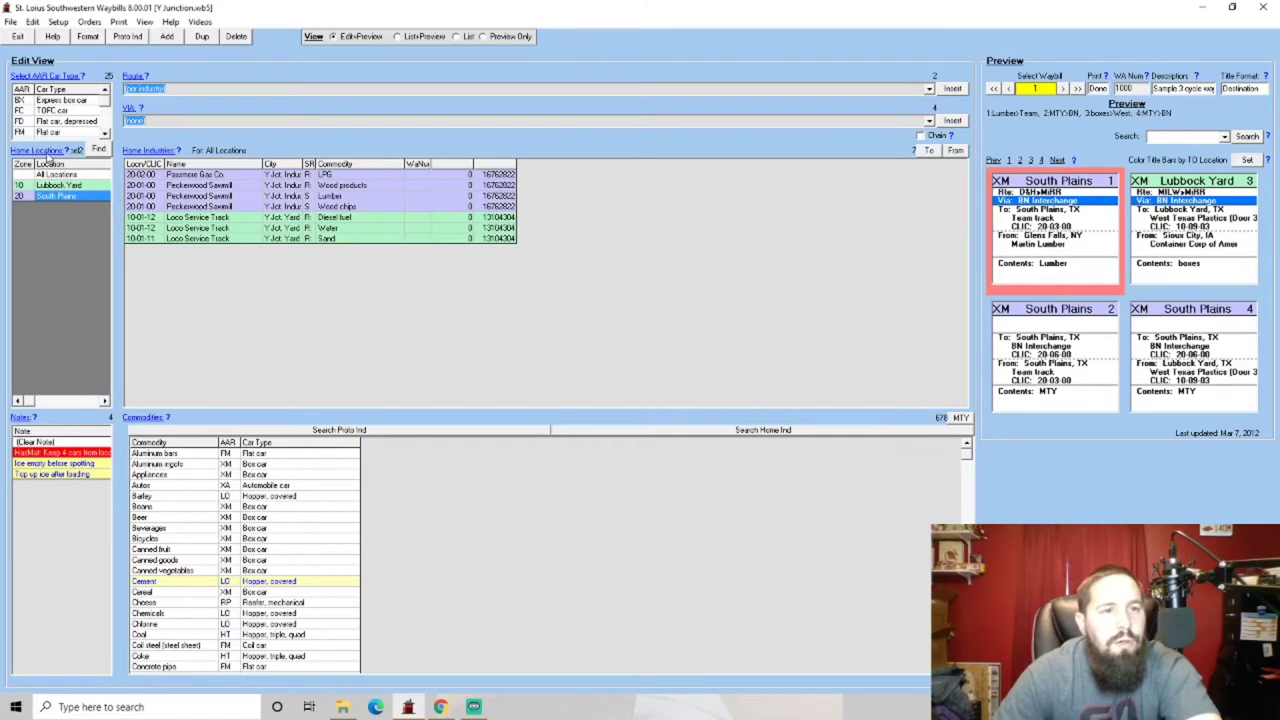
Step: Start a new home industry with Locn/CLIC 30-02-10, name Moobah Stockyards, city Y Junction and state AR
{"action": "left_click", "coordinate": [164, 152]}
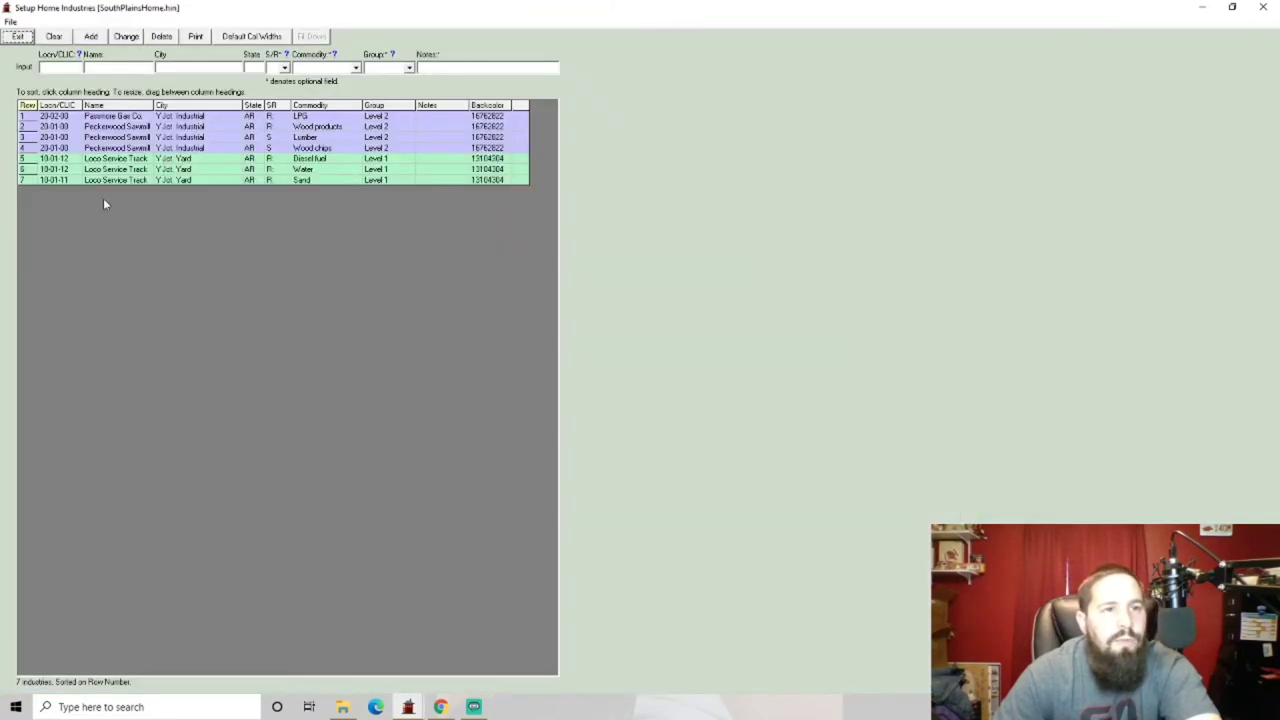
{"action": "left_click", "coordinate": [56, 68]}
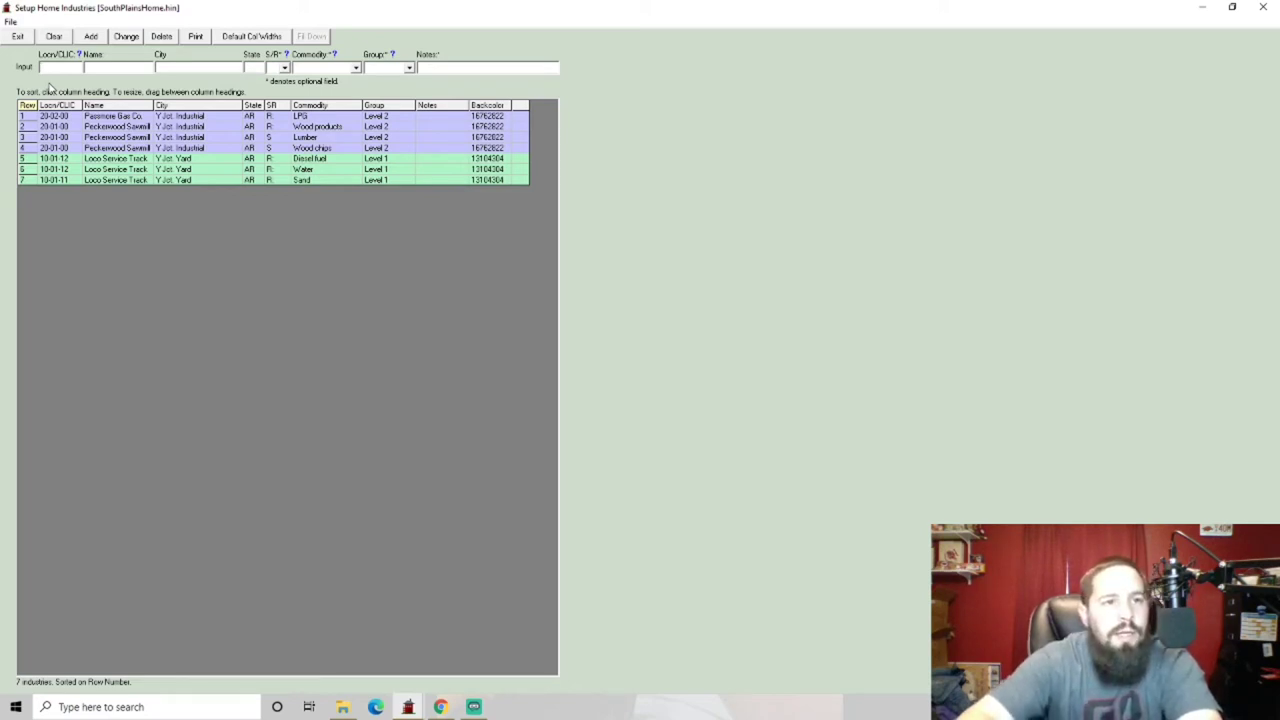
{"action": "type", "text": "30-"}
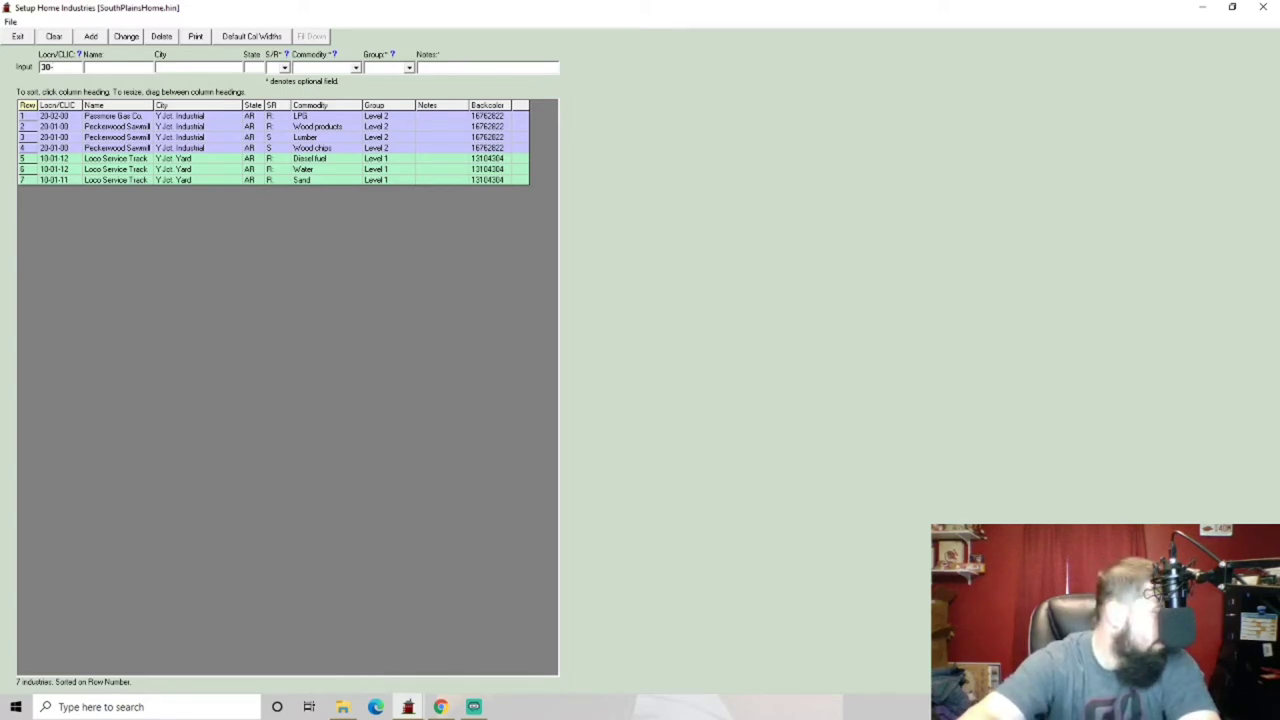
{"action": "type", "text": "02-10"}
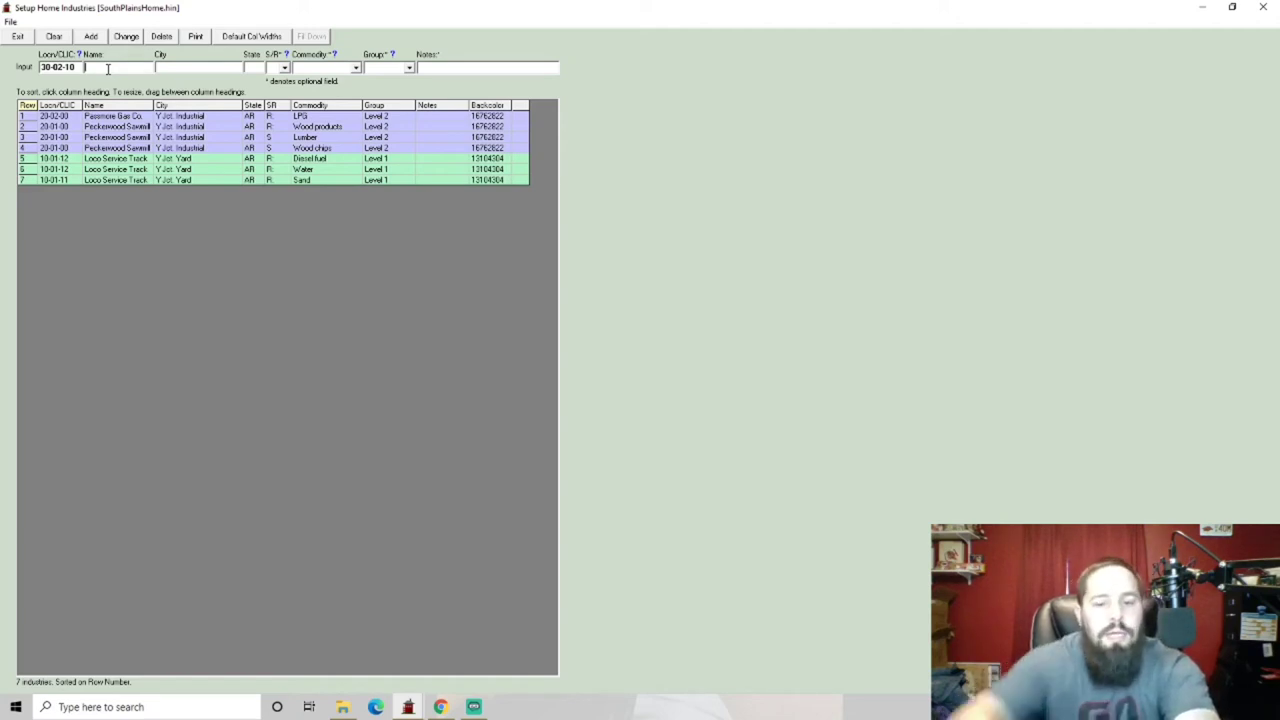
{"action": "type", "text": "ah"}
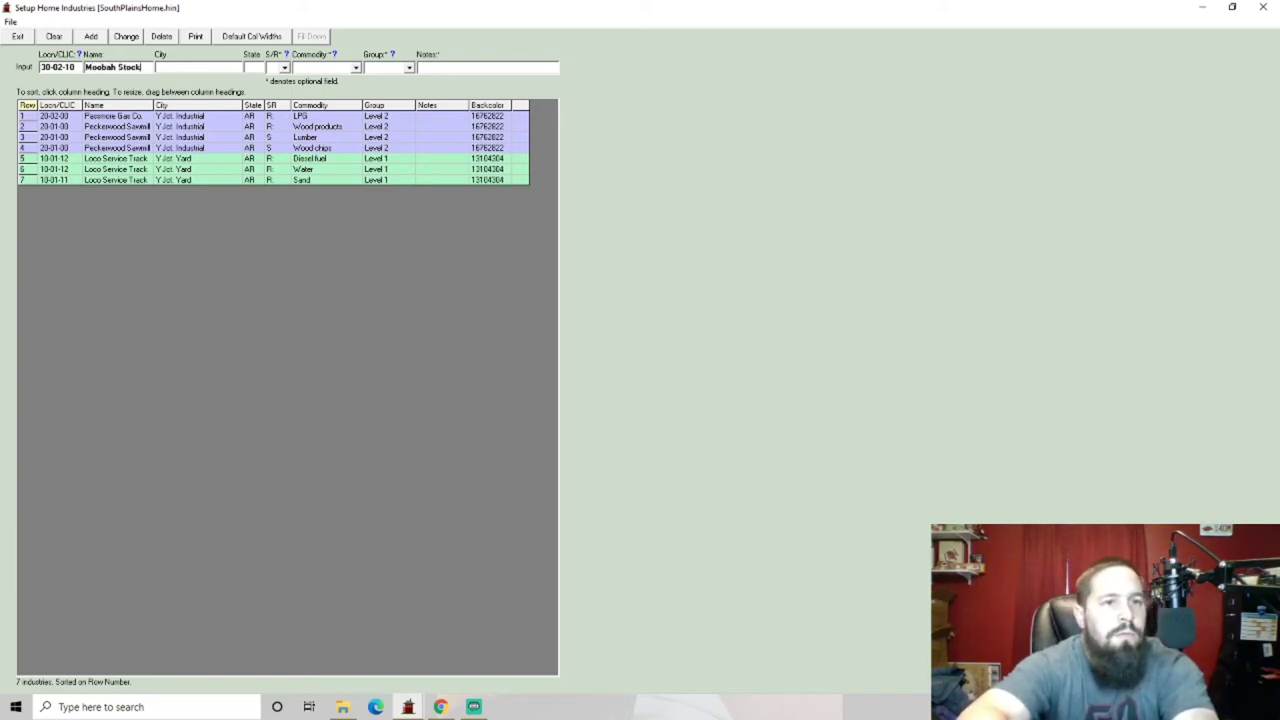
{"action": "type", "text": " Stockyard"}
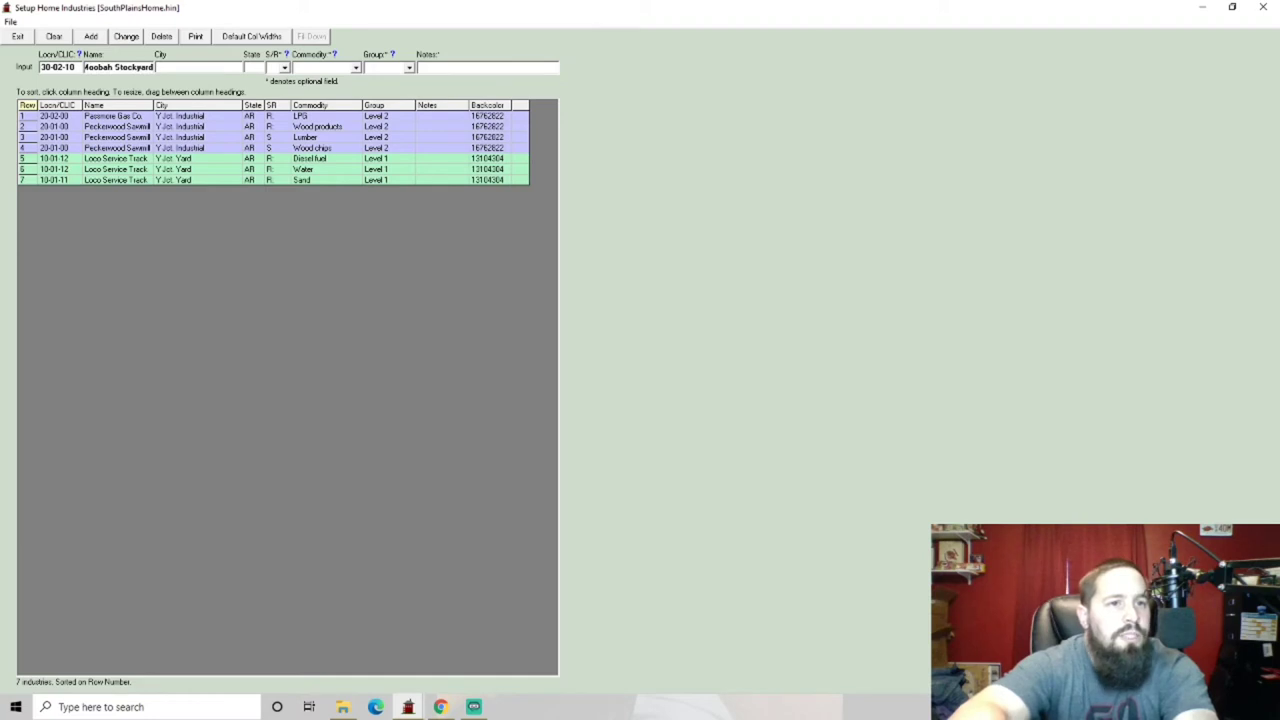
{"action": "type", "text": "s"}
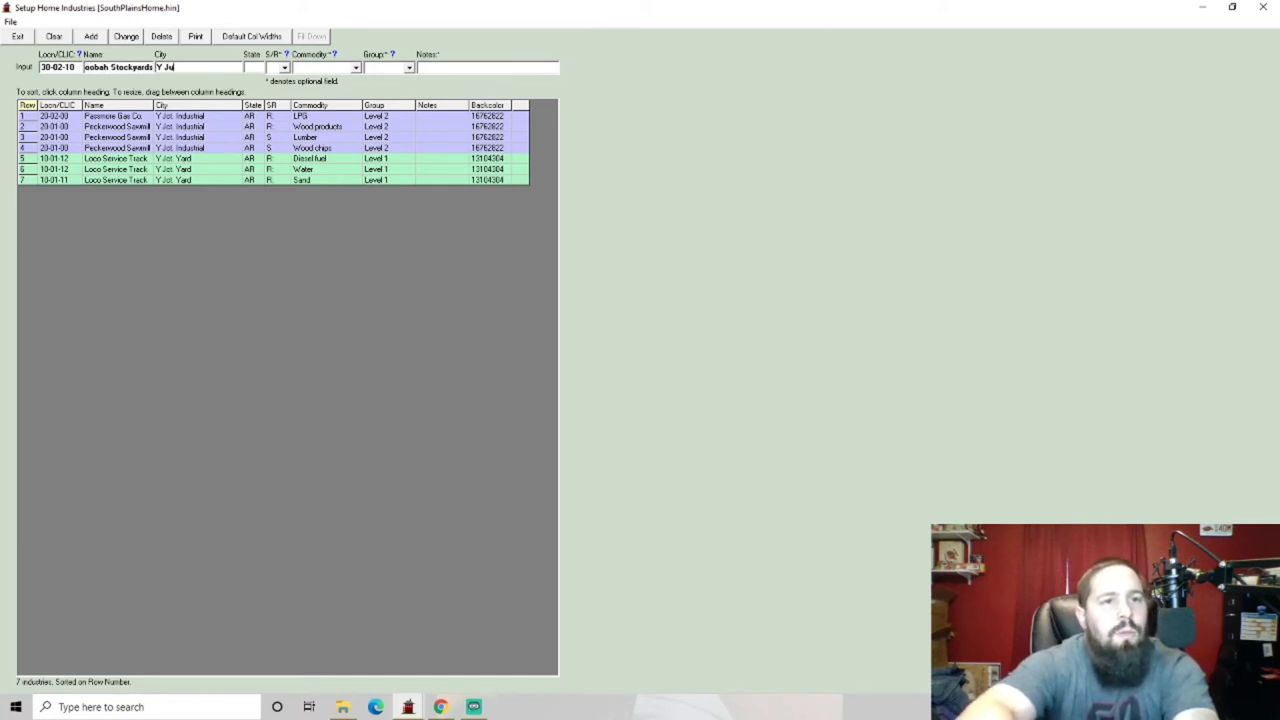
{"action": "type", "text": "Y Junction"}
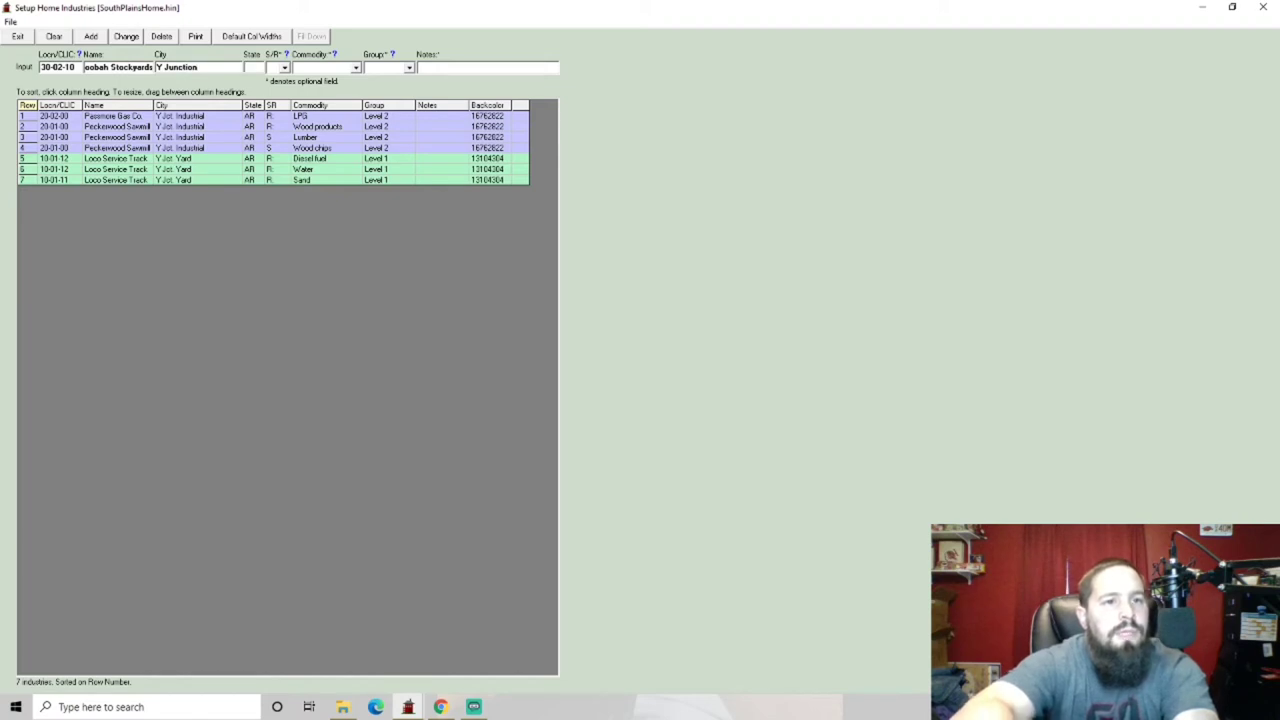
{"action": "type", "text": "AR"}
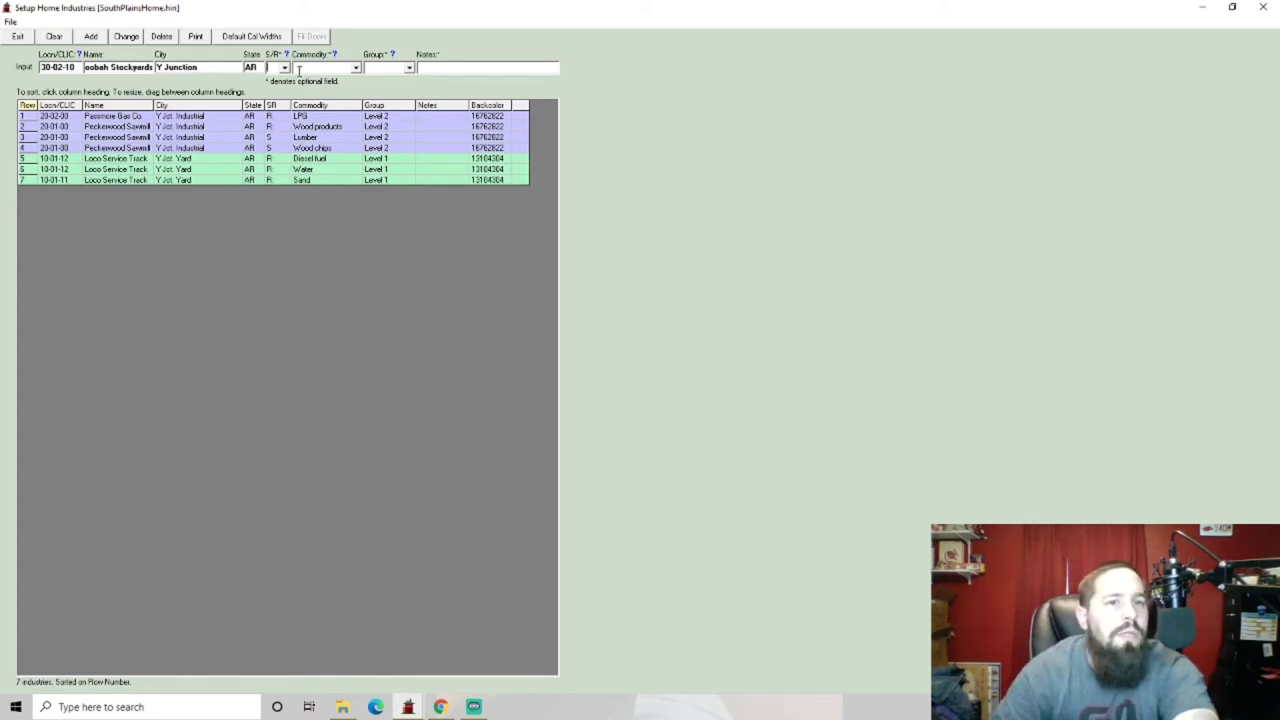
Step: Give the Moobah Stockyards entry the commodity Cattle and group Level 3, and add it as a home industry
{"action": "left_click", "coordinate": [355, 68]}
{"action": "left_click", "coordinate": [355, 68]}
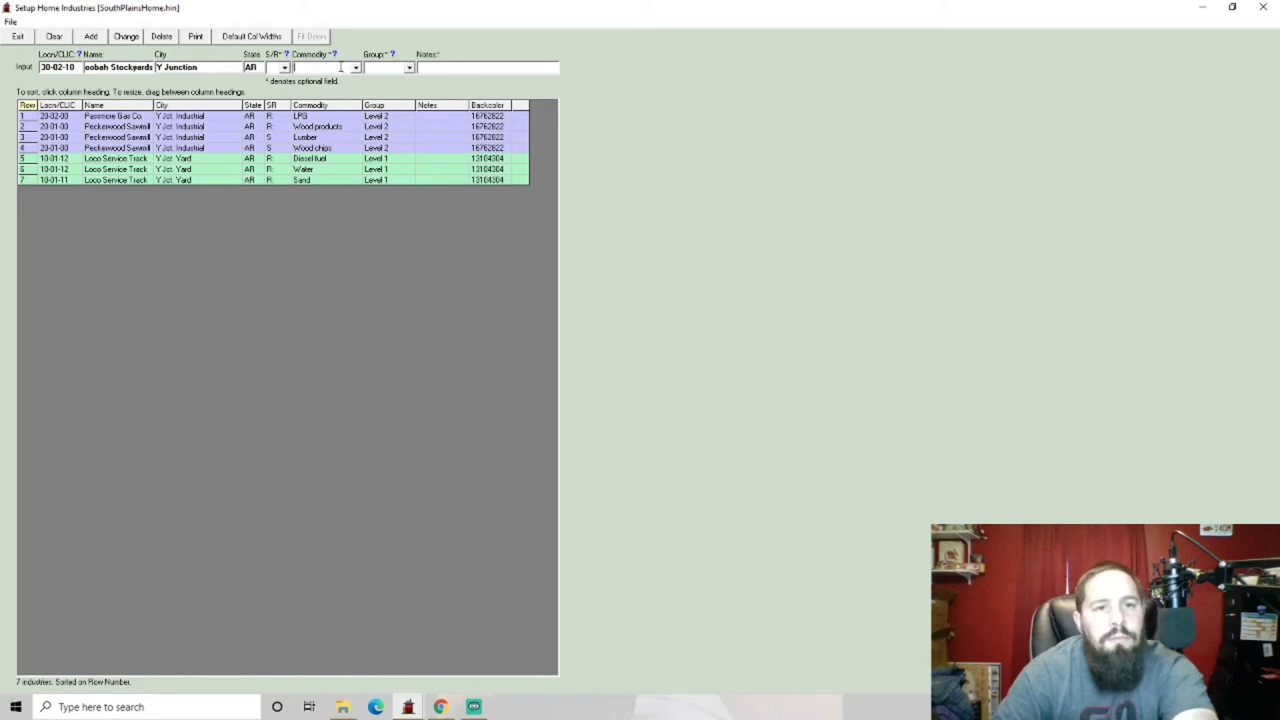
{"action": "type", "text": "c"}
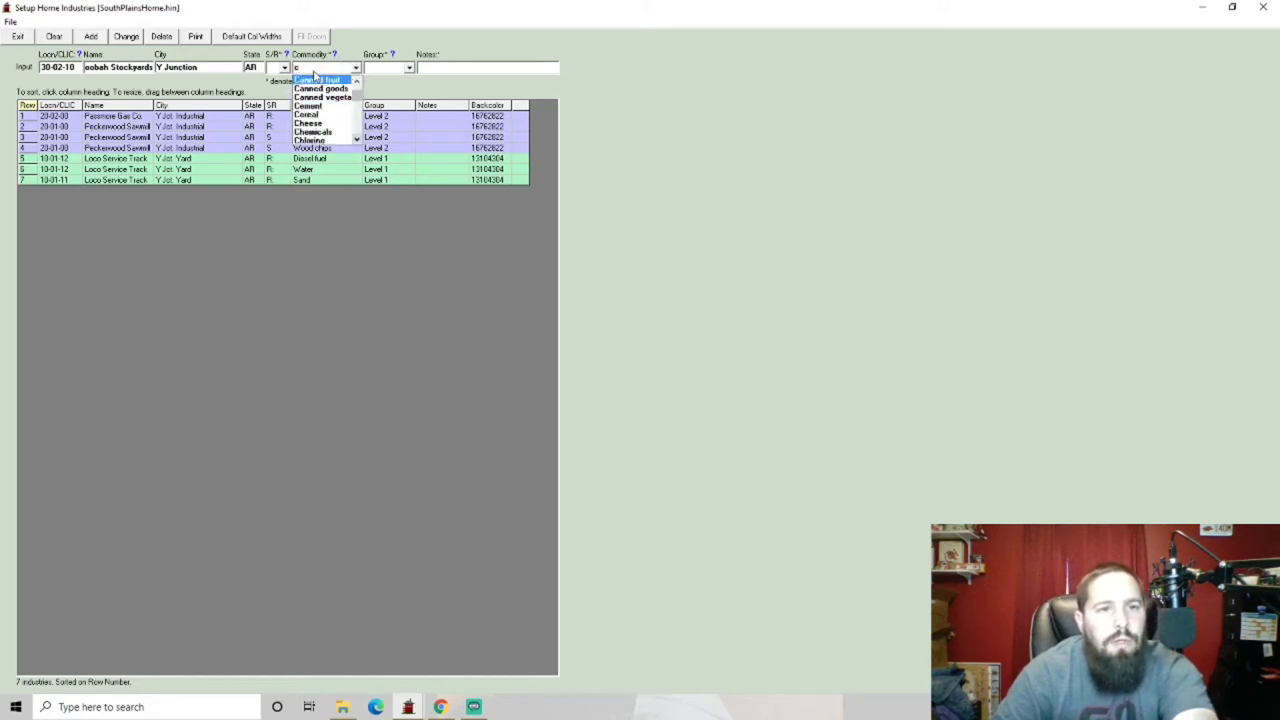
{"action": "left_click", "coordinate": [317, 80]}
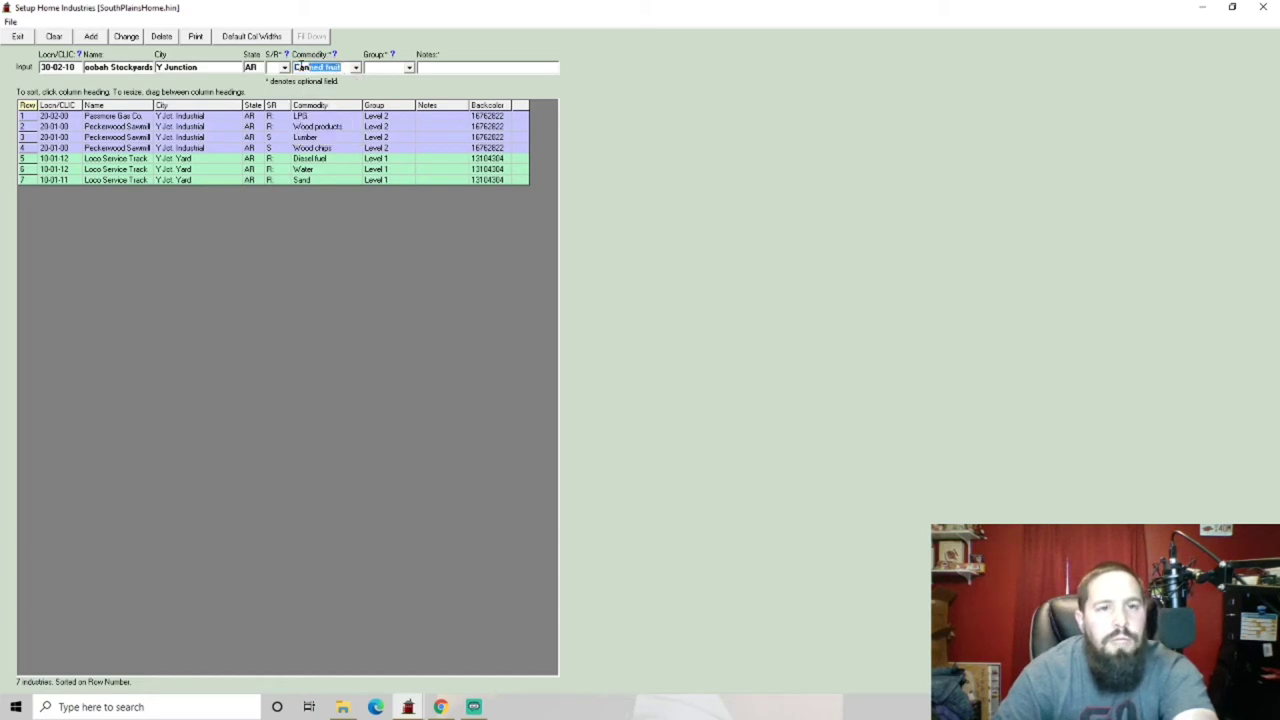
{"action": "type", "text": "Cattle"}
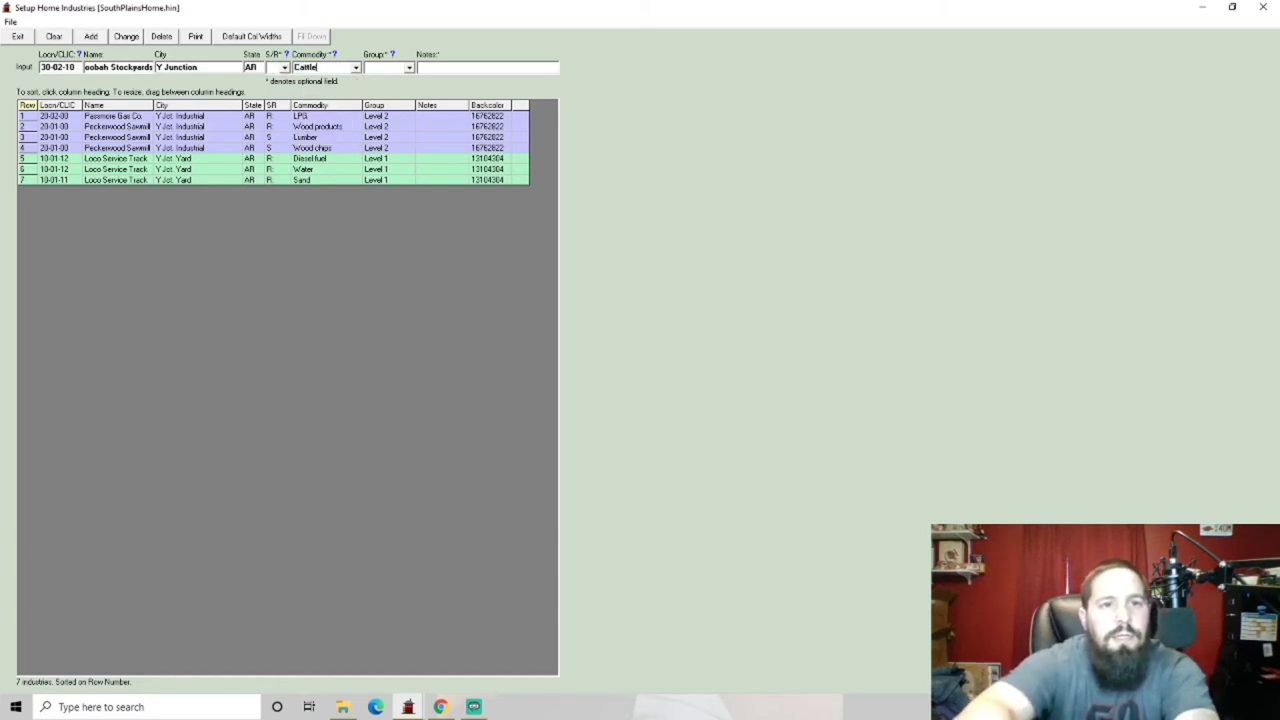
{"action": "left_click", "coordinate": [372, 67]}
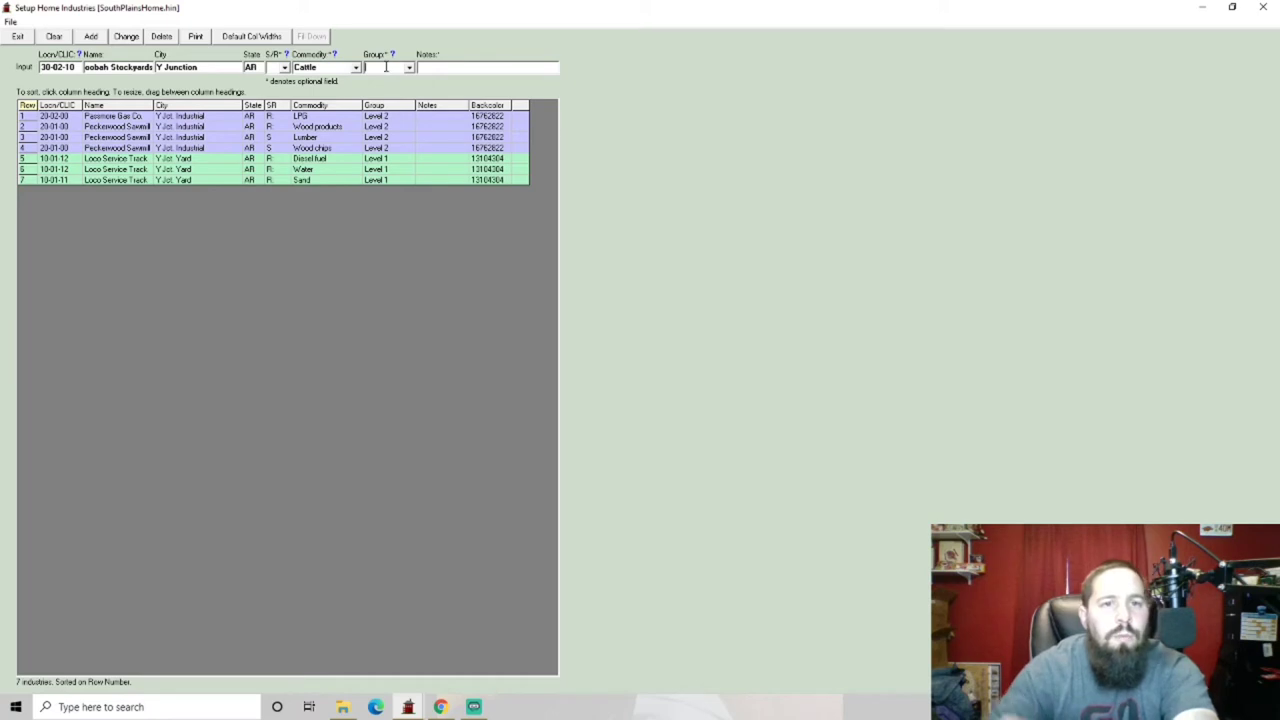
{"action": "type", "text": "Level 3"}
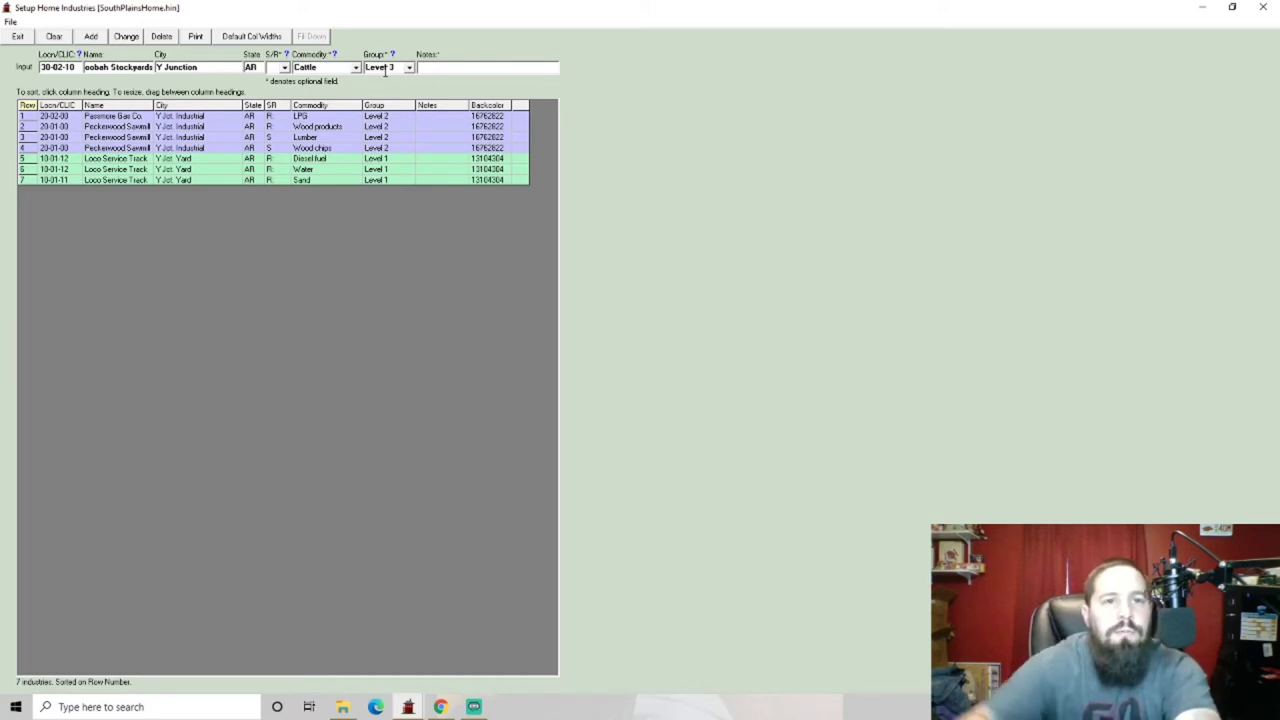
{"action": "left_click", "coordinate": [91, 37]}
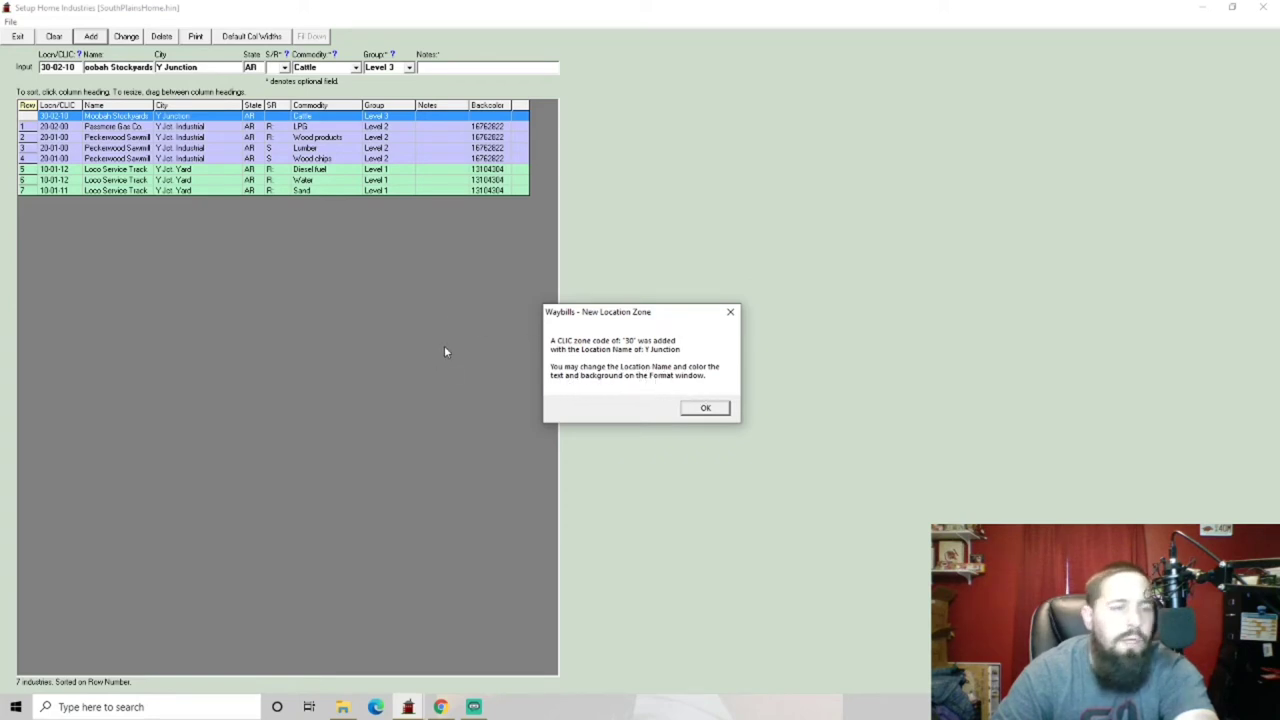
{"action": "left_click", "coordinate": [705, 408]}
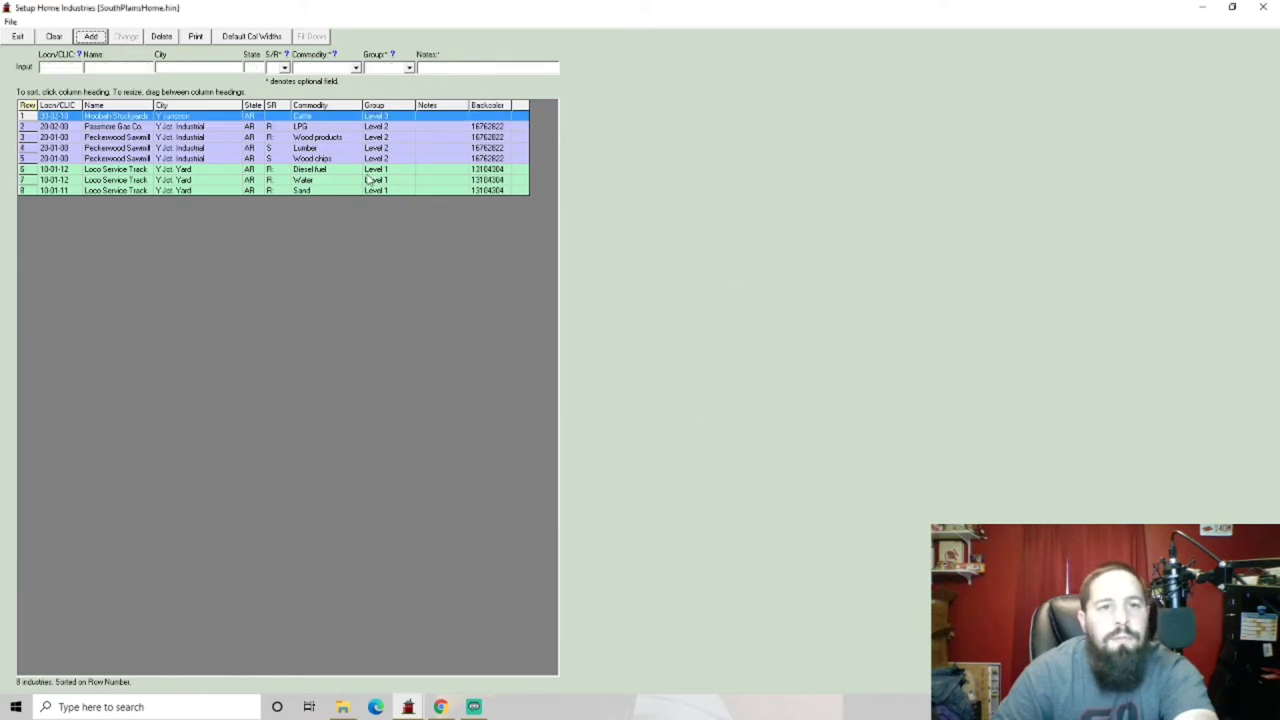
Step: Add a second Moobah Stockyards entry based on the Cattle row with commodity Sheep, and leave the home industries setup
{"action": "left_click", "coordinate": [318, 117]}
{"action": "left_click", "coordinate": [354, 72]}
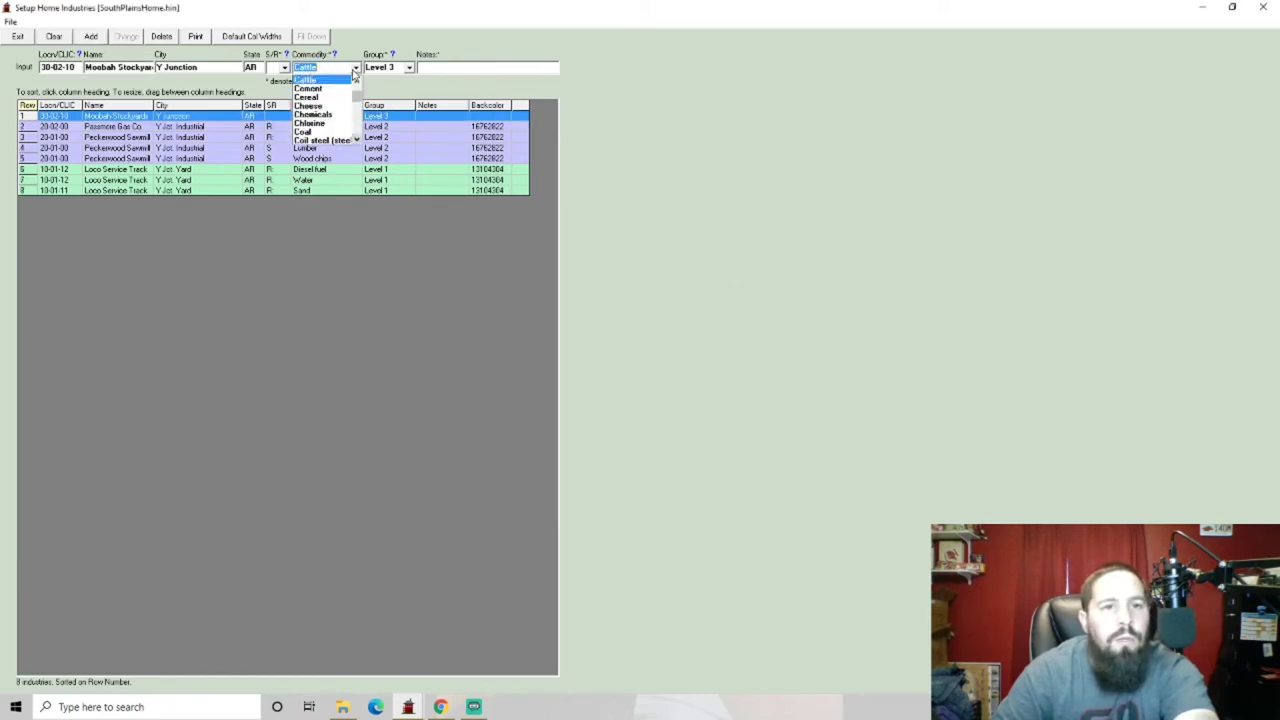
{"action": "type", "text": "s"}
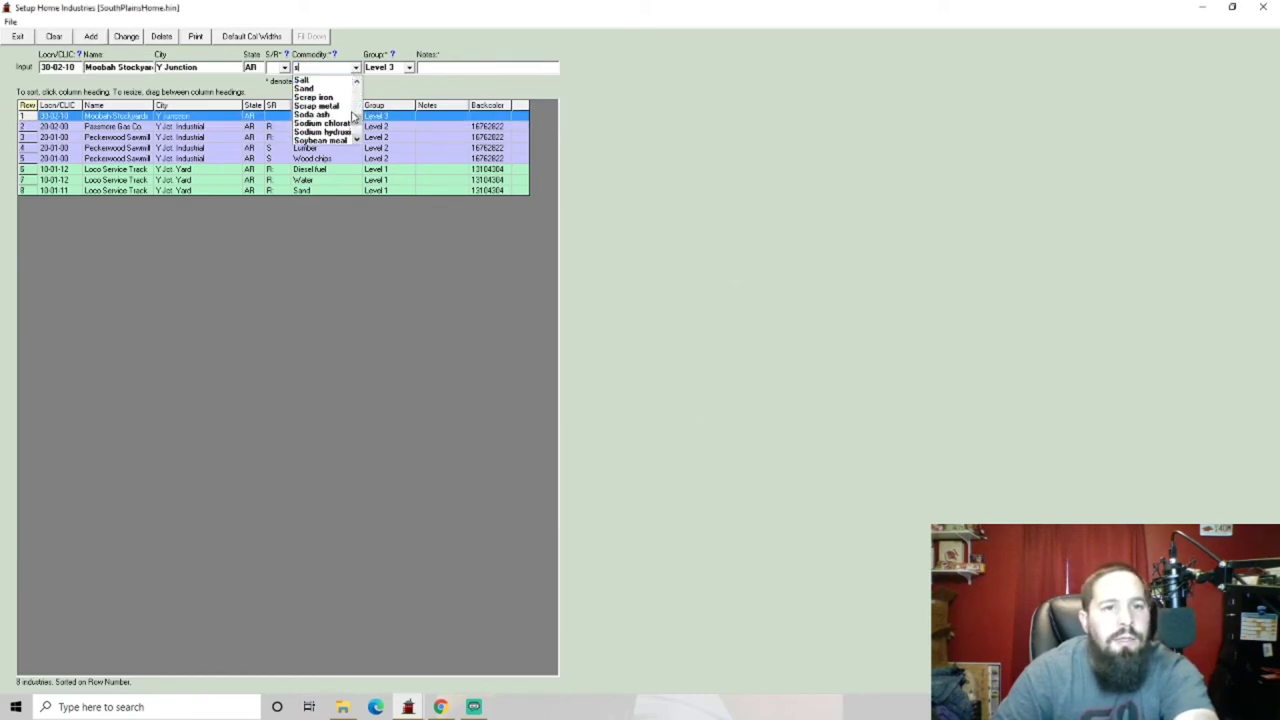
{"action": "left_click", "coordinate": [320, 79]}
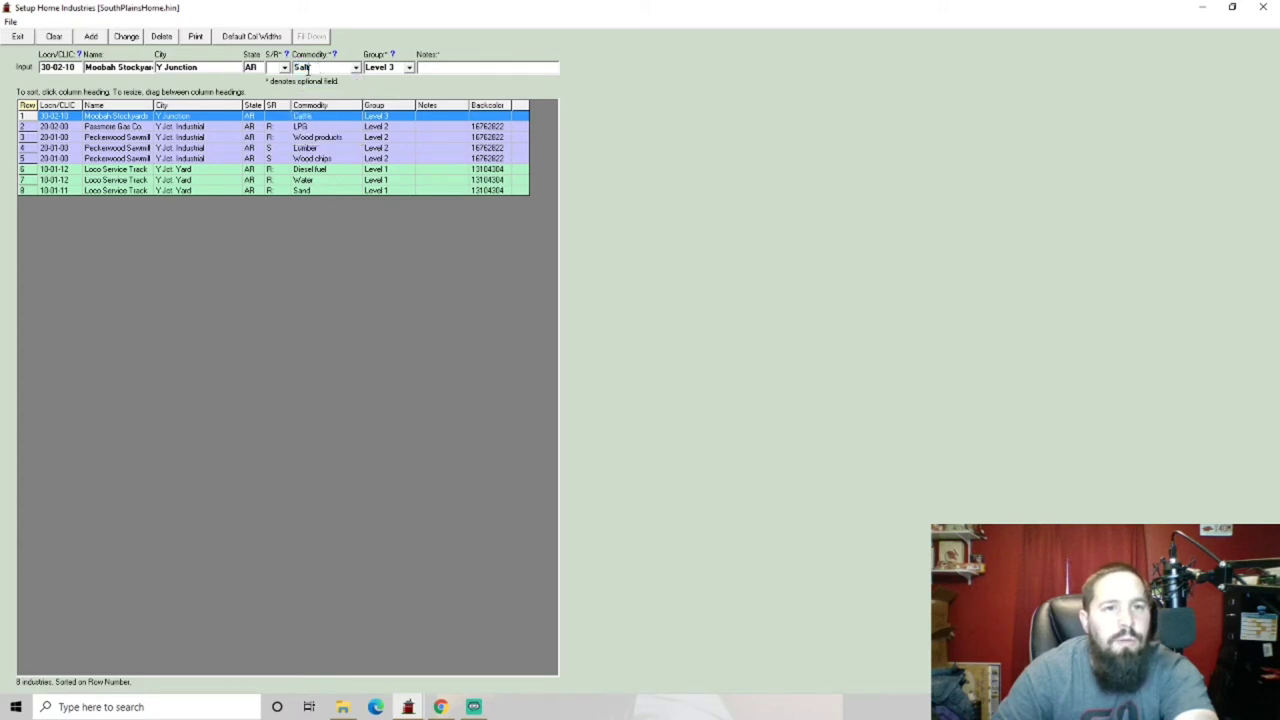
{"action": "type", "text": "Sheep"}
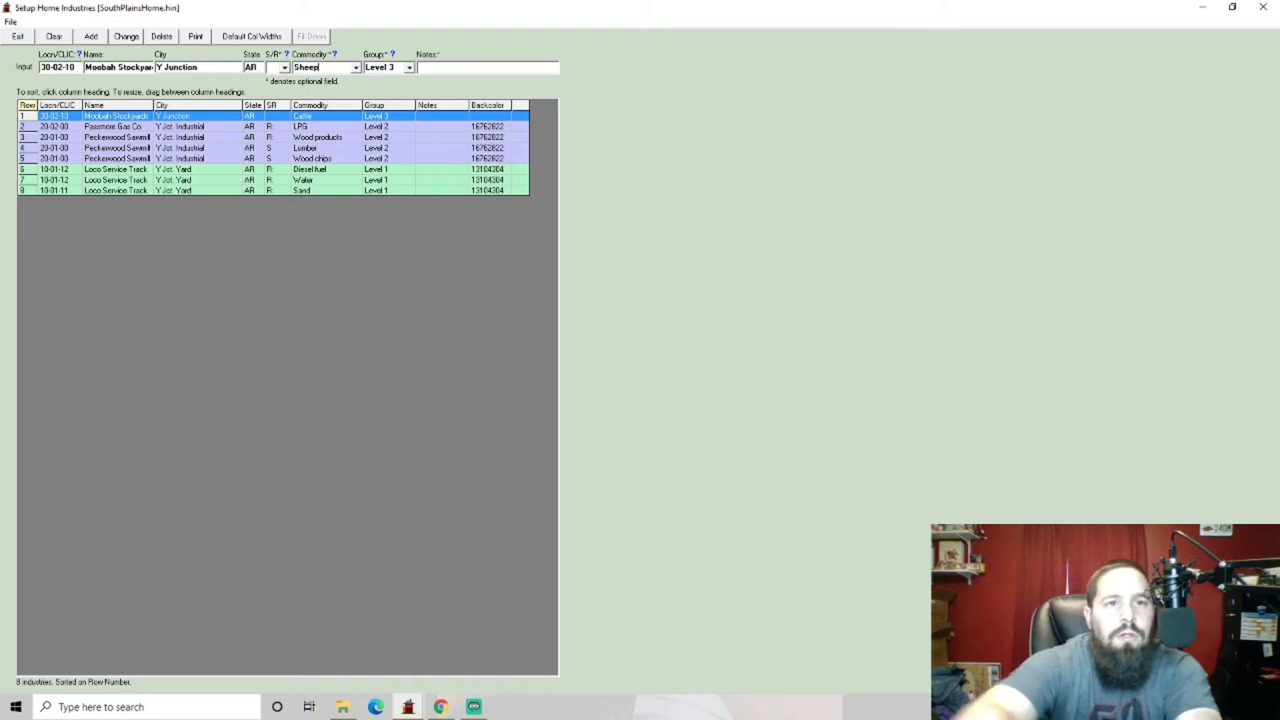
{"action": "left_click", "coordinate": [90, 36]}
{"action": "left_click", "coordinate": [321, 281]}
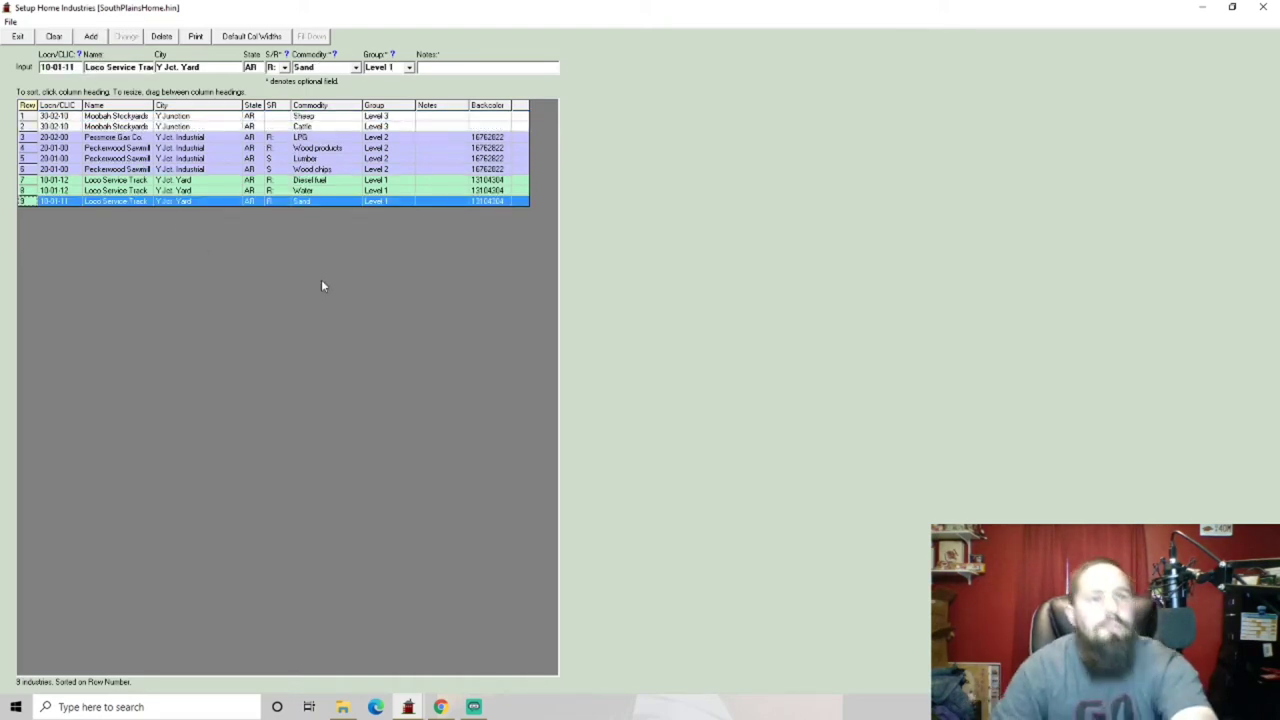
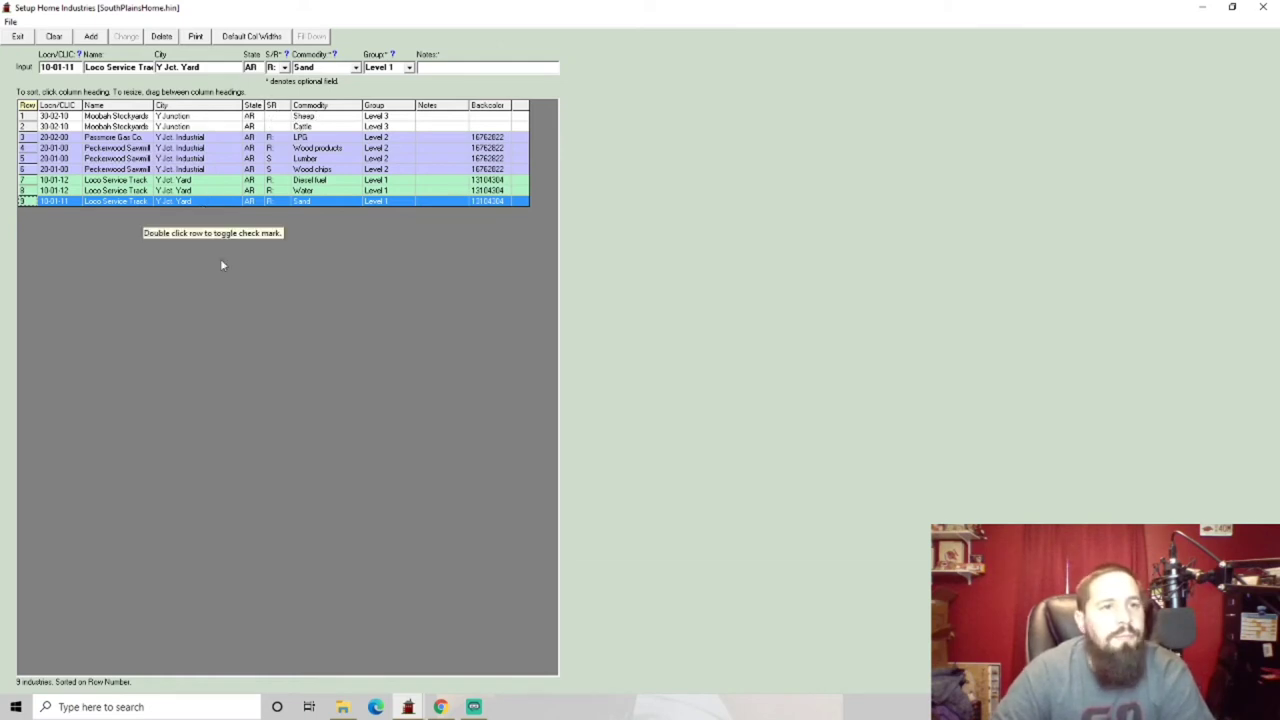
{"action": "left_click", "coordinate": [17, 36]}
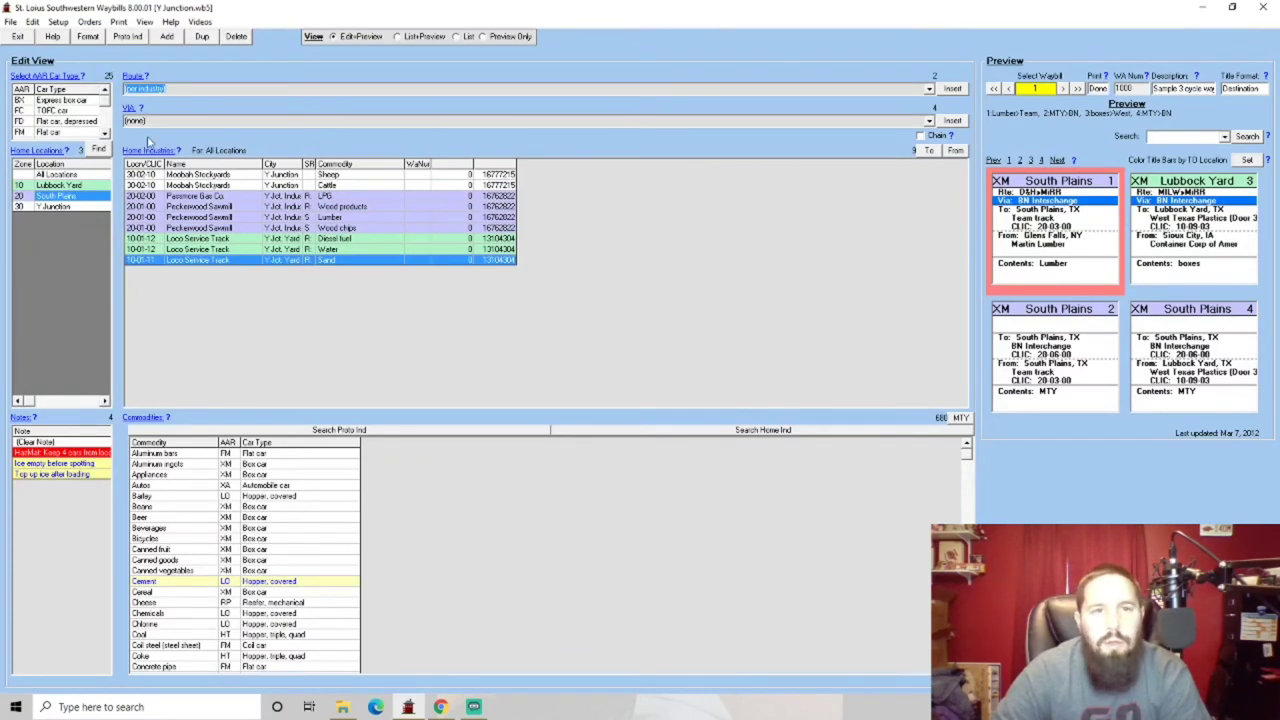
{"action": "left_click", "coordinate": [58, 22]}
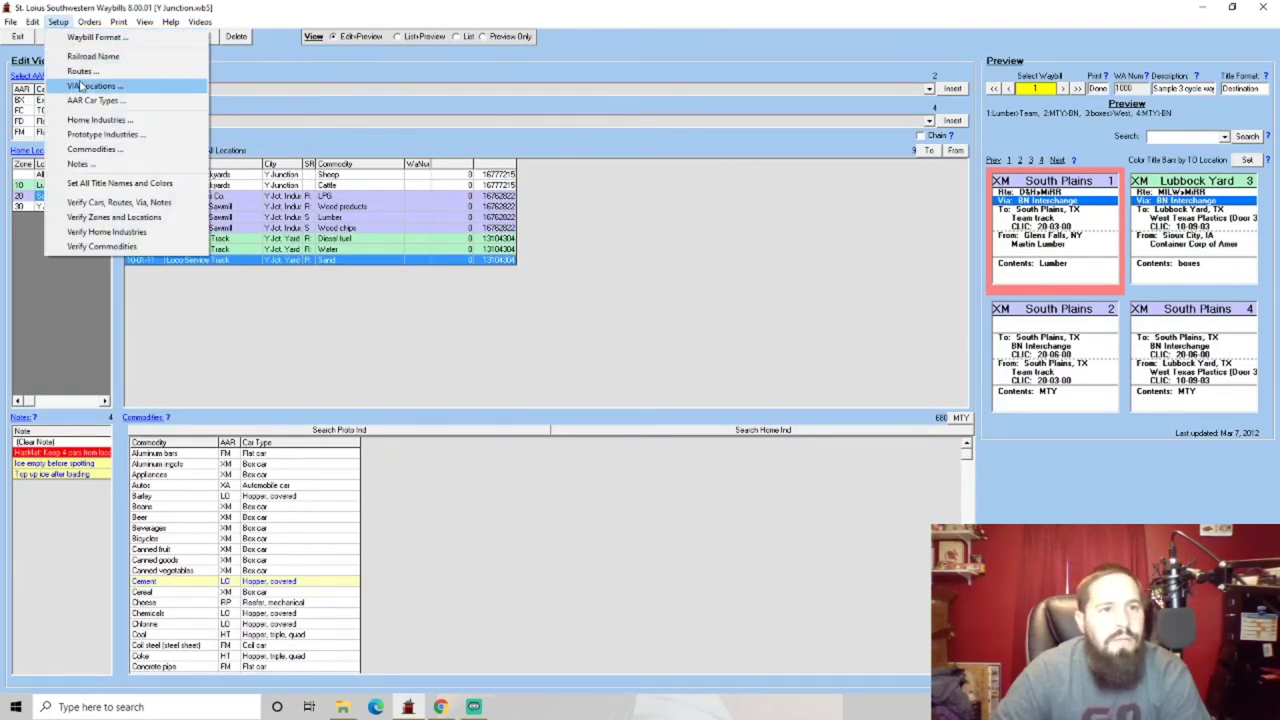
{"action": "left_click", "coordinate": [616, 322]}
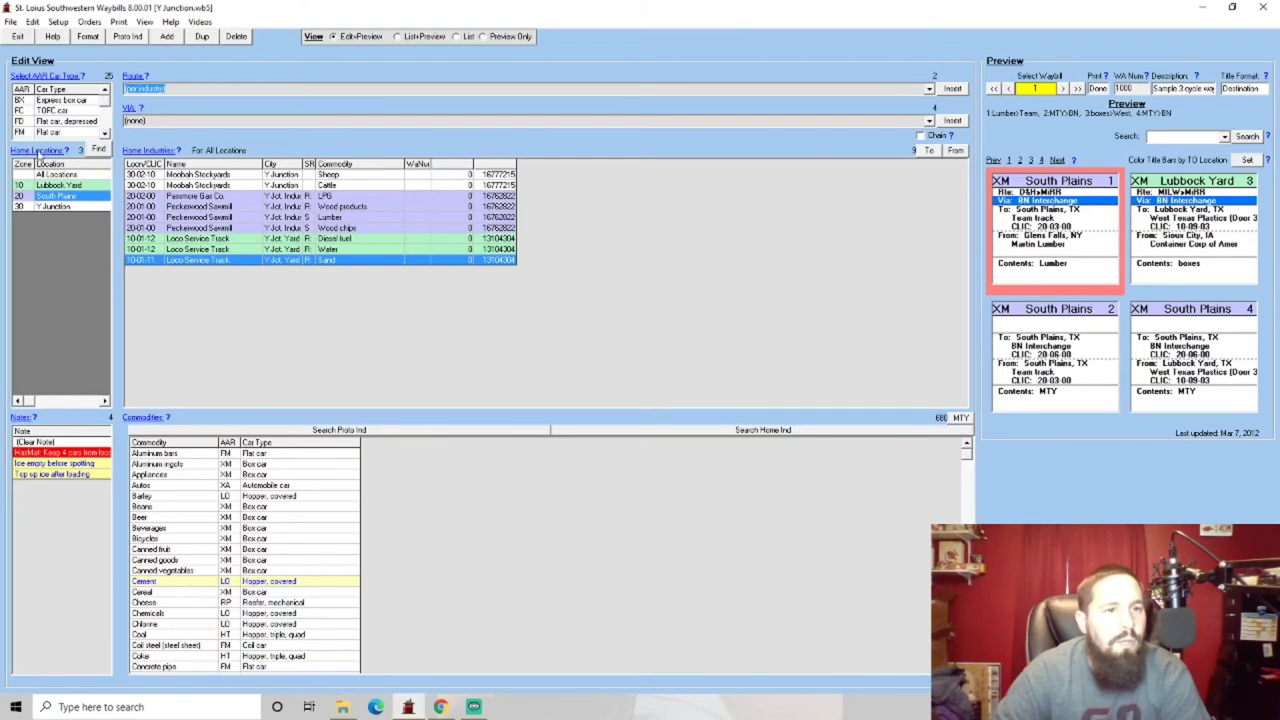
{"action": "left_click", "coordinate": [40, 152]}
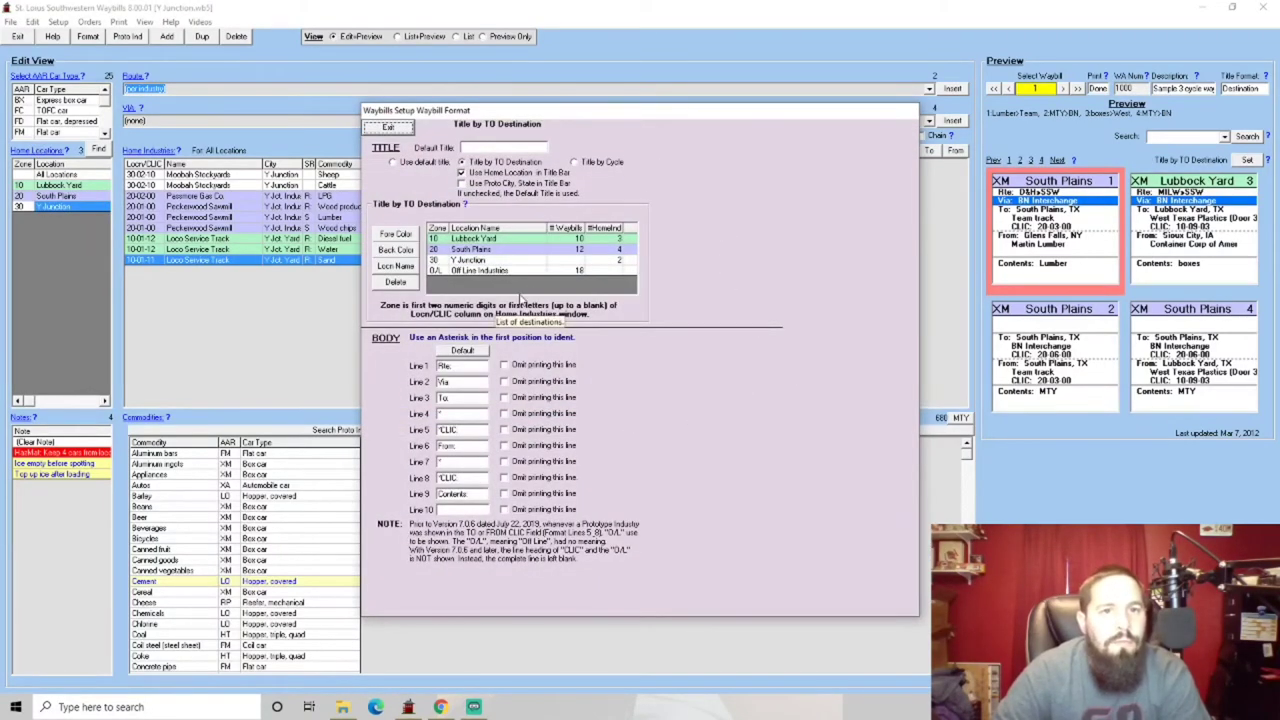
{"action": "left_click", "coordinate": [405, 127]}
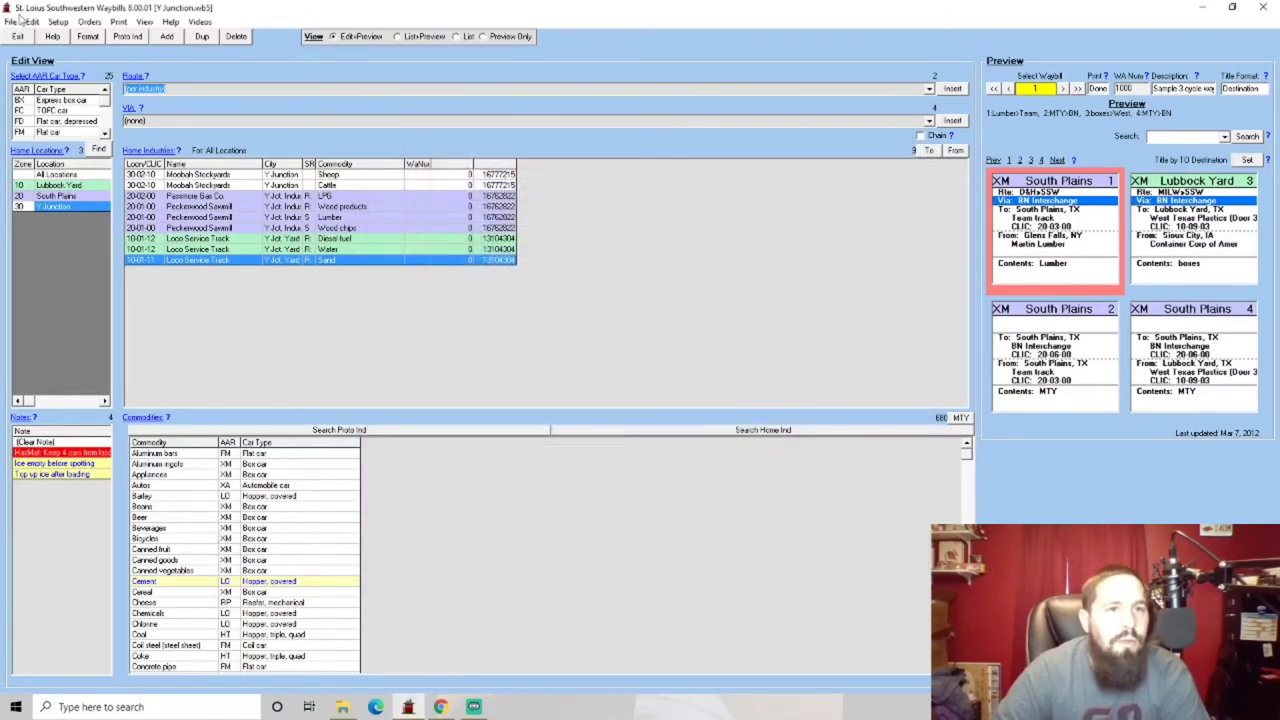
Step: In the waybill format setup, set the background colour of the zone 30 Y Junction location to light red
{"action": "left_click", "coordinate": [58, 21]}
{"action": "left_click", "coordinate": [96, 37]}
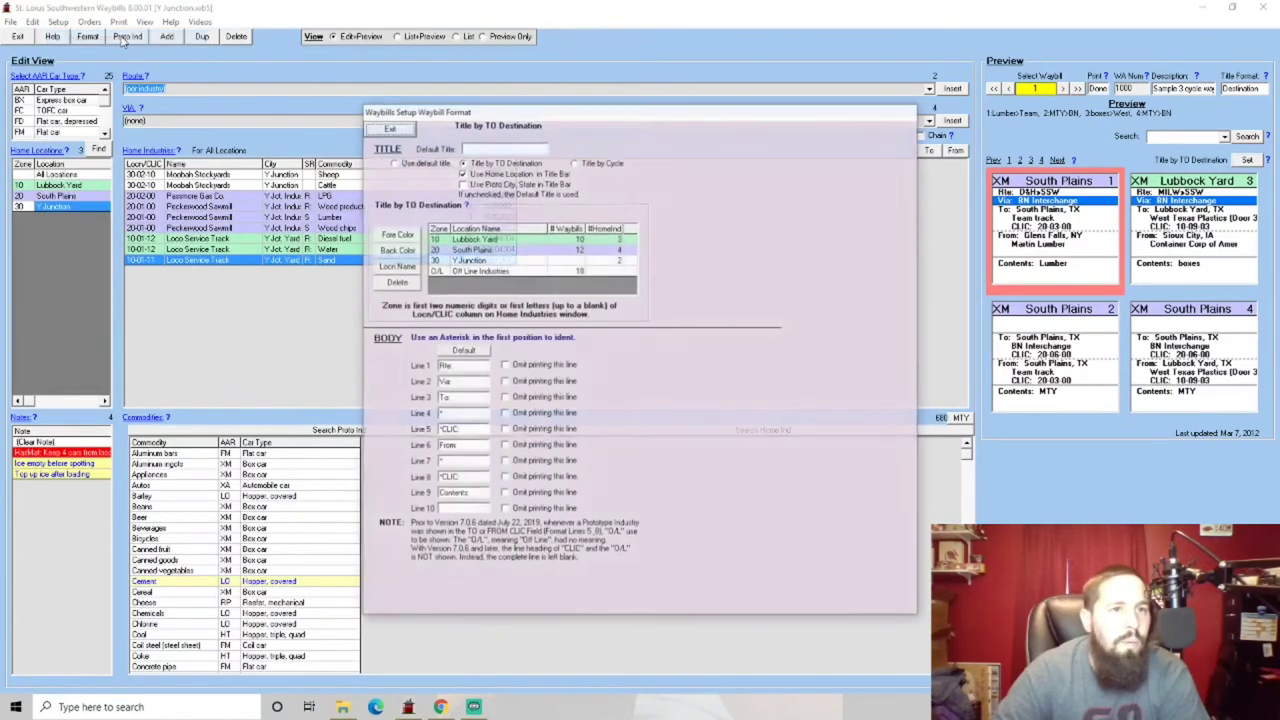
{"action": "left_click", "coordinate": [467, 273]}
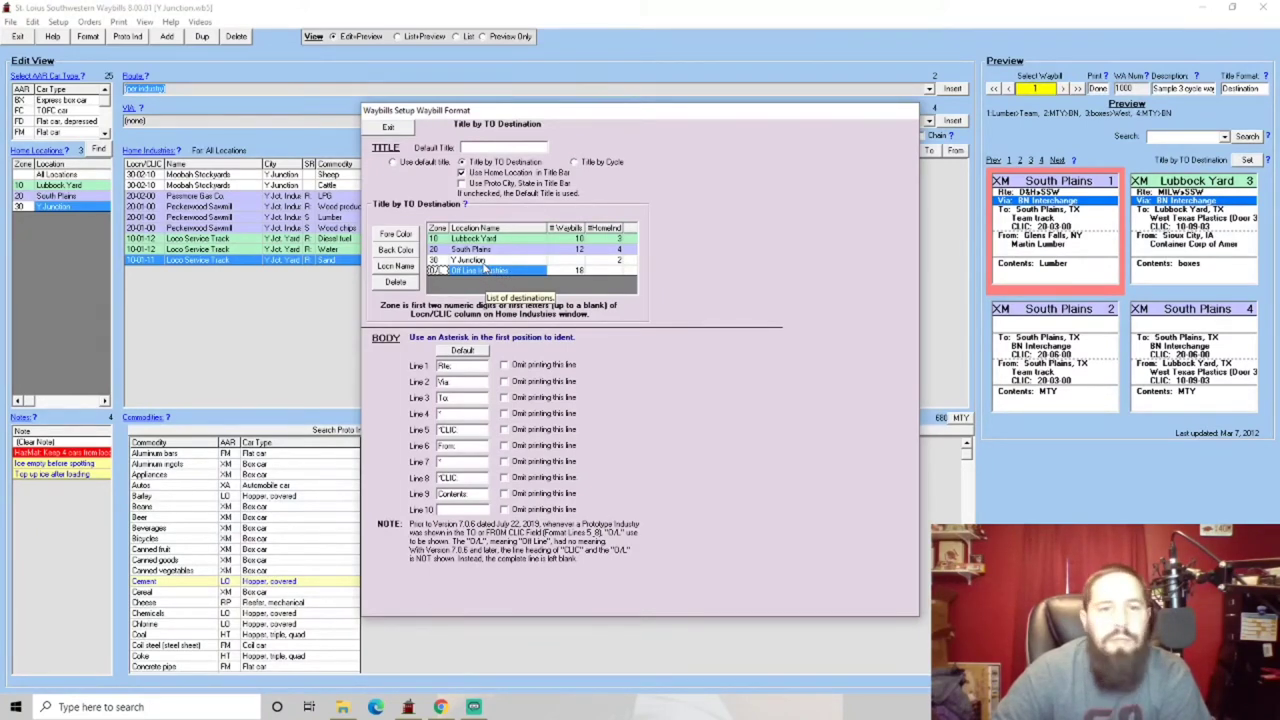
{"action": "key", "text": "Up"}
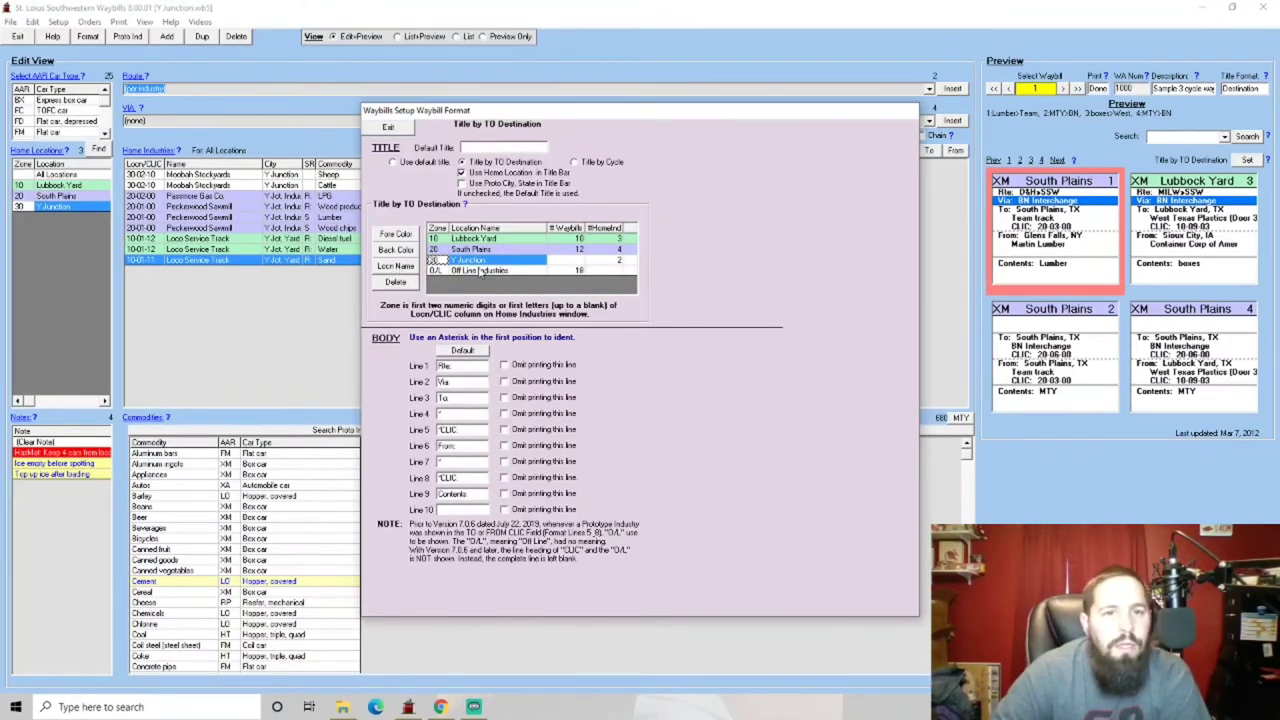
{"action": "left_click", "coordinate": [396, 252]}
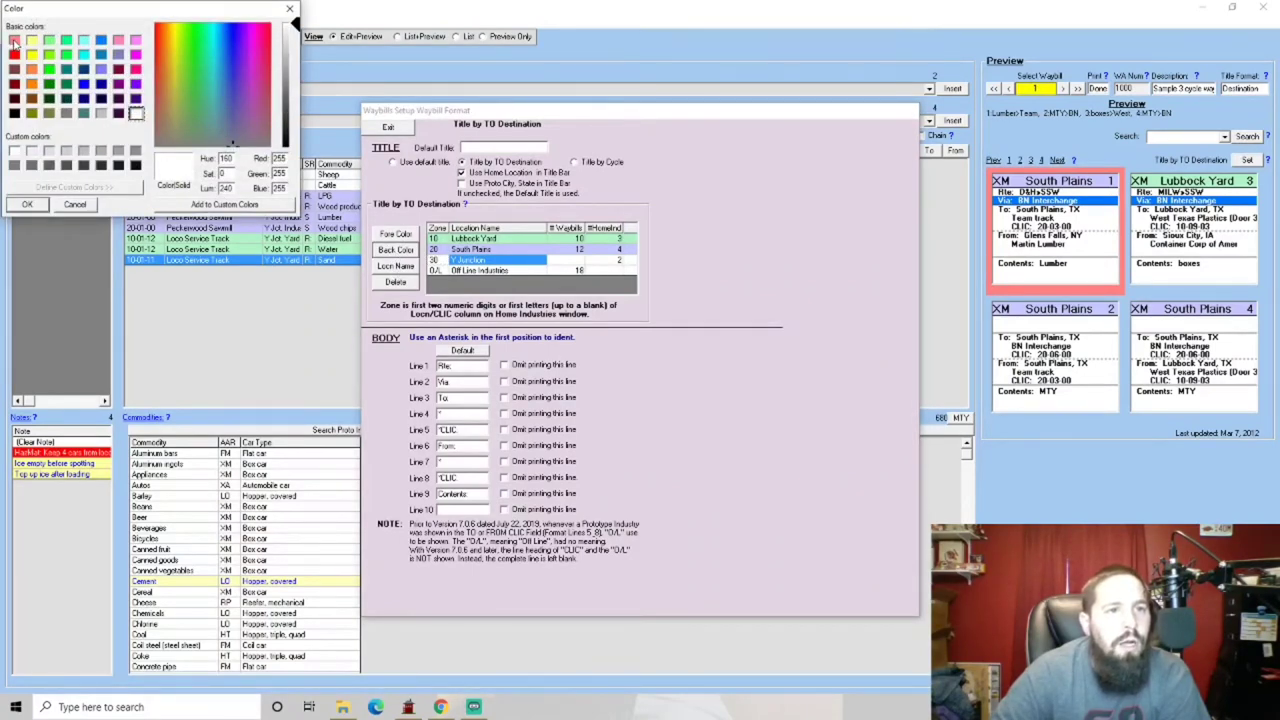
{"action": "left_click", "coordinate": [14, 41]}
{"action": "left_click", "coordinate": [27, 205]}
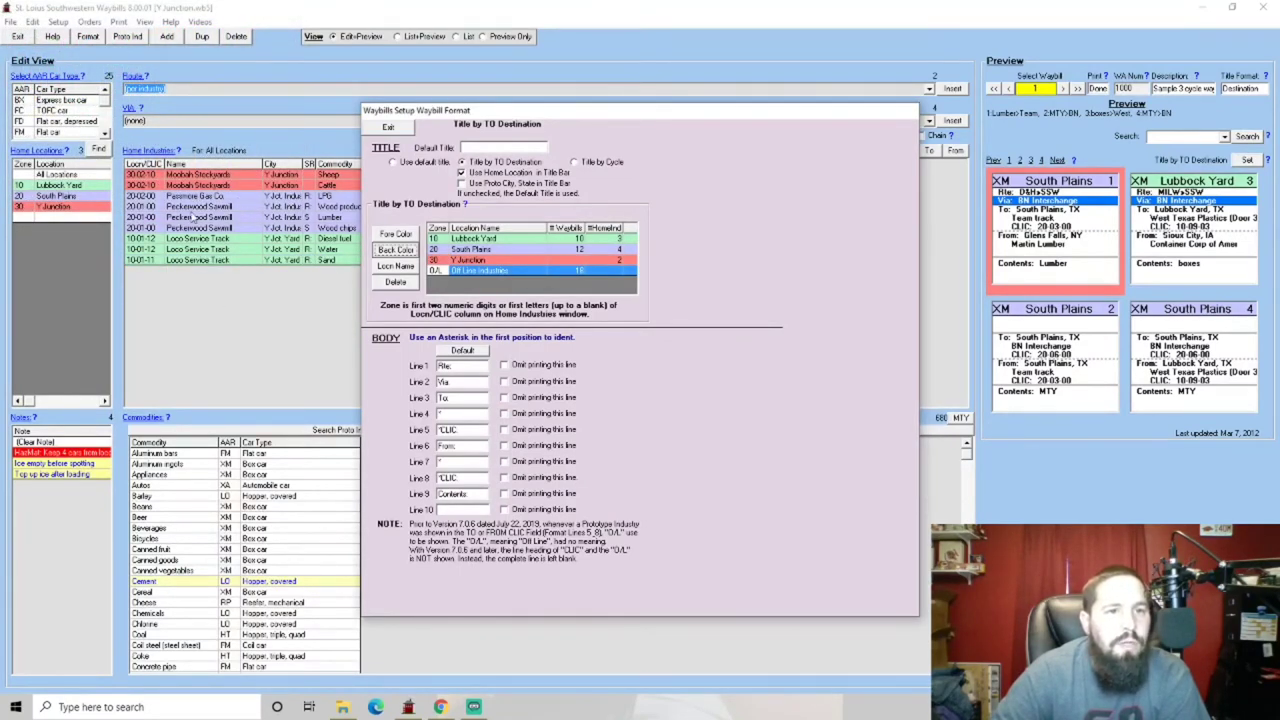
Step: Rename the zone 10 location Lubbock Yard to Y Jct. Yard
{"action": "left_click", "coordinate": [492, 241]}
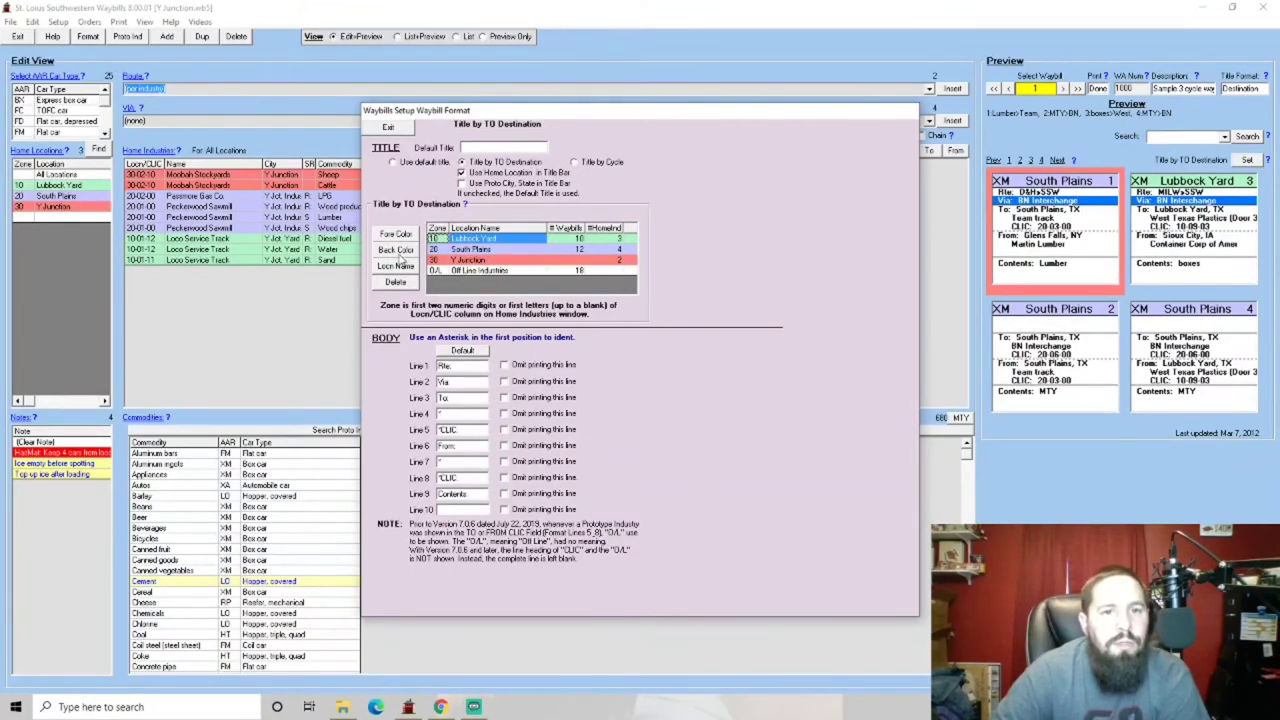
{"action": "left_click", "coordinate": [399, 252]}
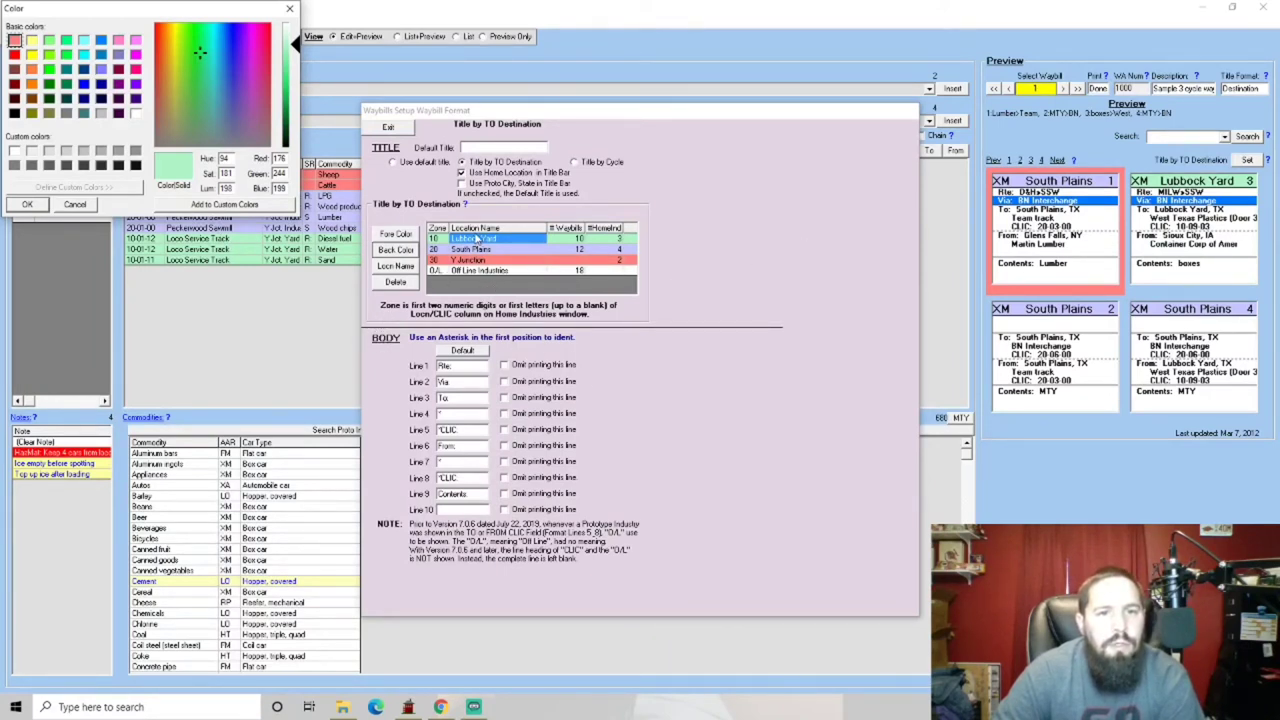
{"action": "left_click", "coordinate": [75, 204]}
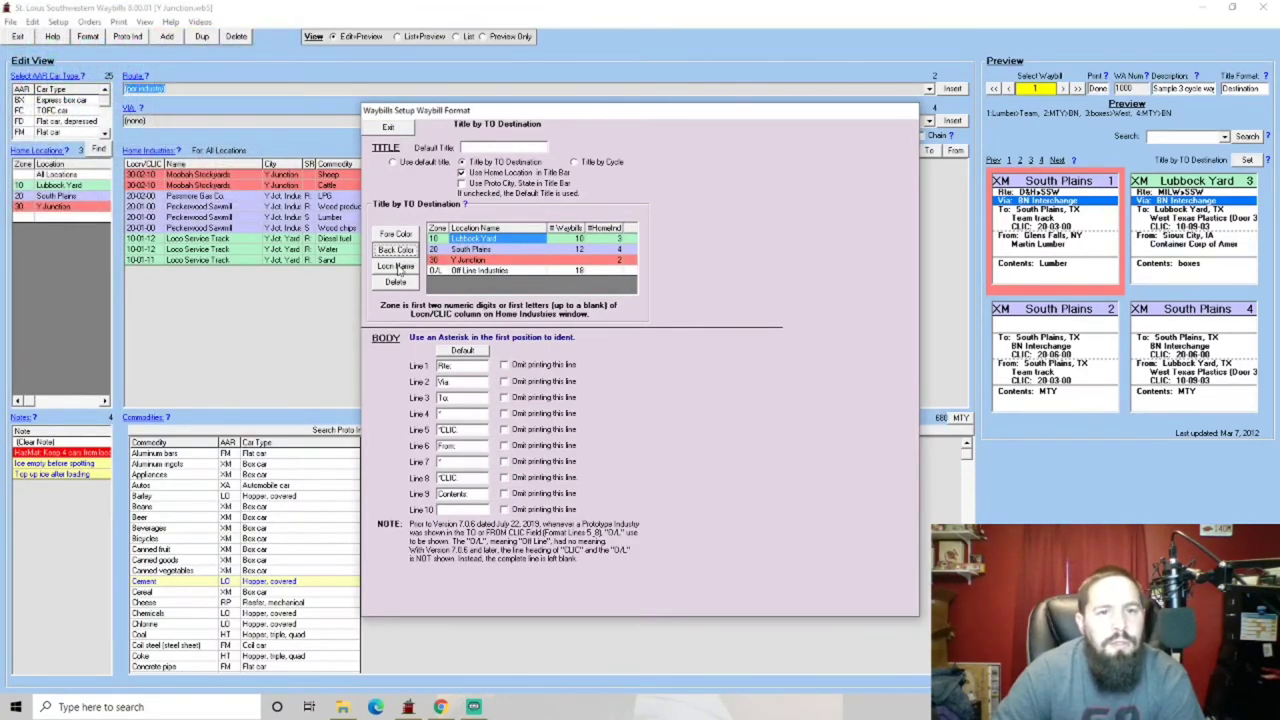
{"action": "left_click", "coordinate": [394, 267]}
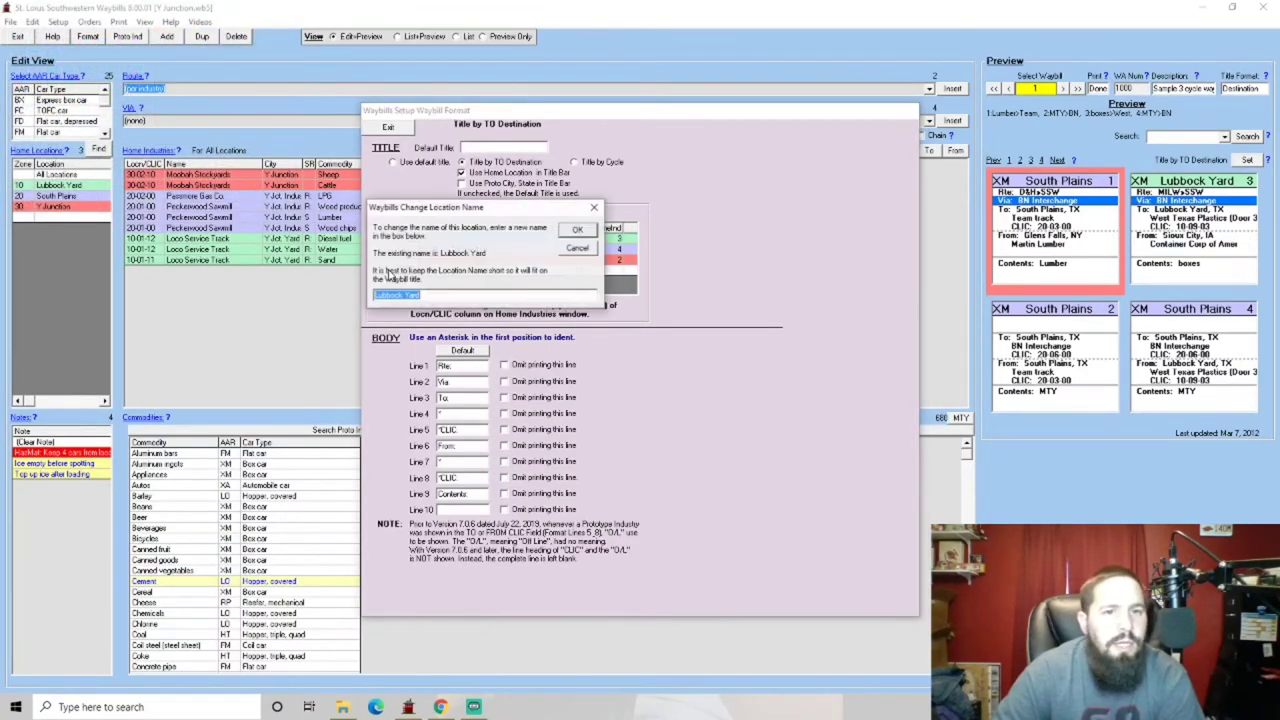
{"action": "type", "text": "Y Jct"}
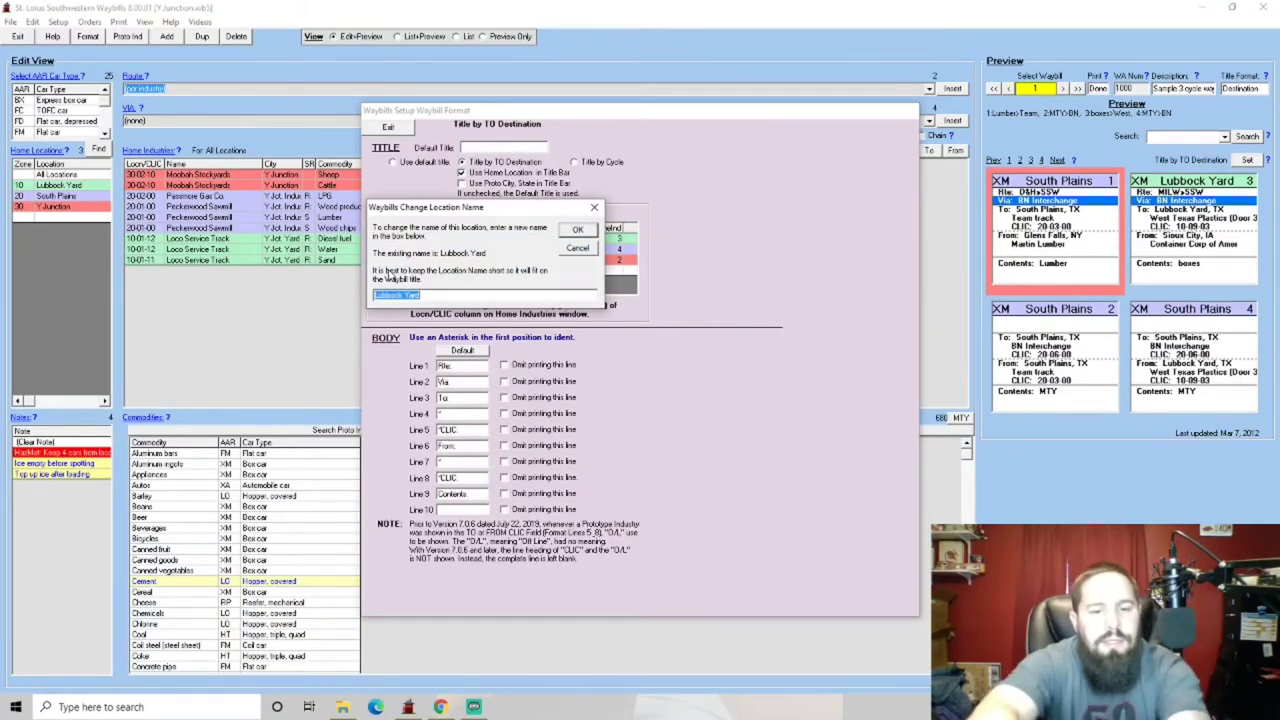
{"action": "type", "text": ". Yard"}
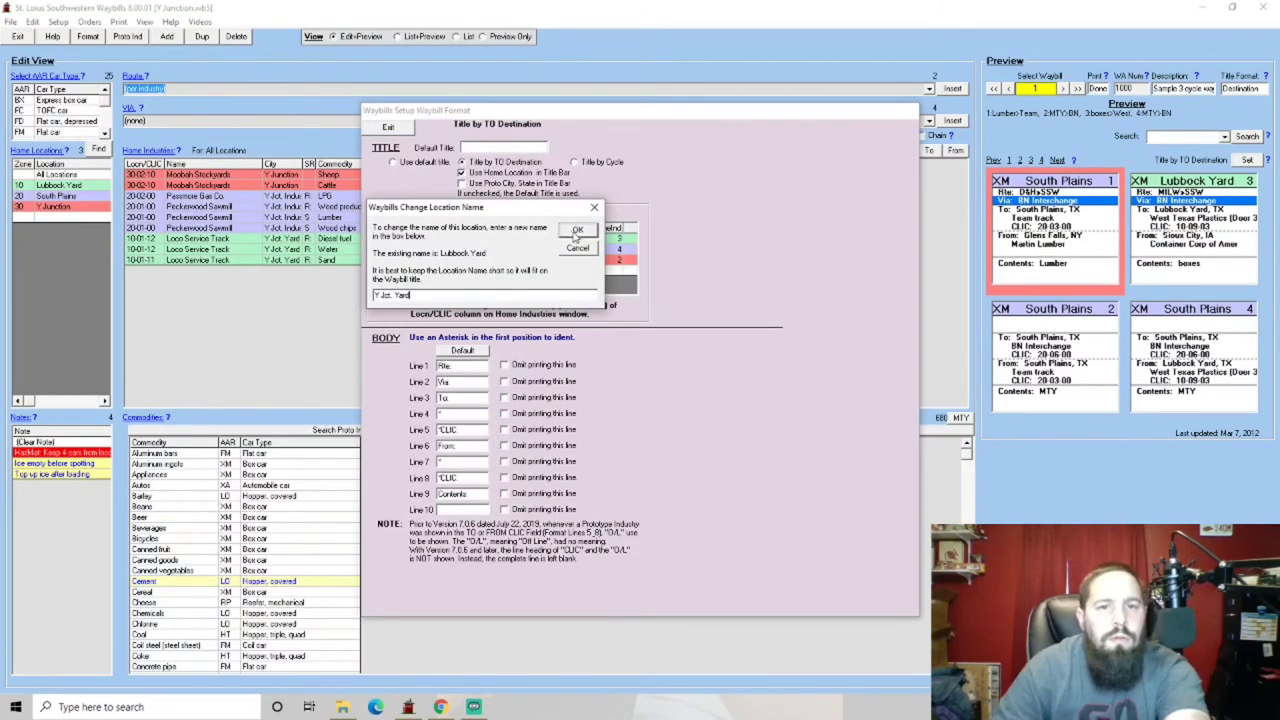
{"action": "left_click", "coordinate": [577, 231]}
Step: Rename the zone 20 location South Plains to Y Jct. Industrial and leave the waybill format setup
{"action": "left_click", "coordinate": [472, 250]}
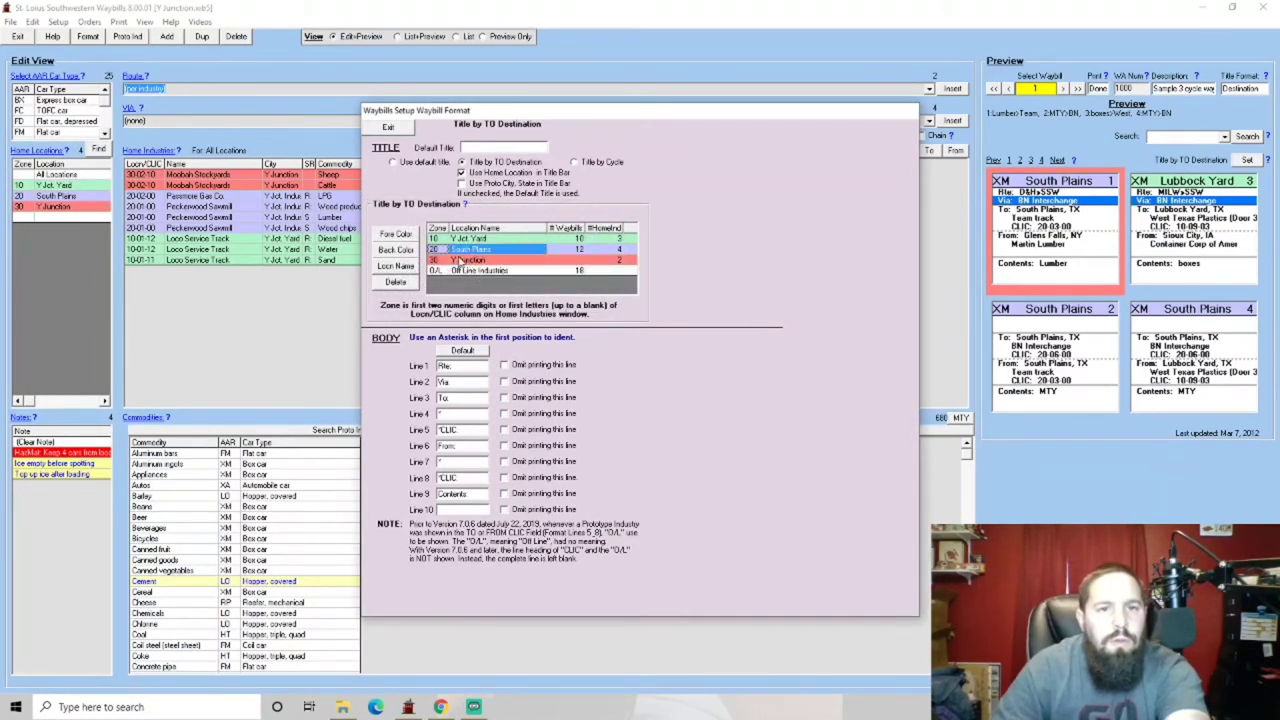
{"action": "left_click", "coordinate": [396, 266]}
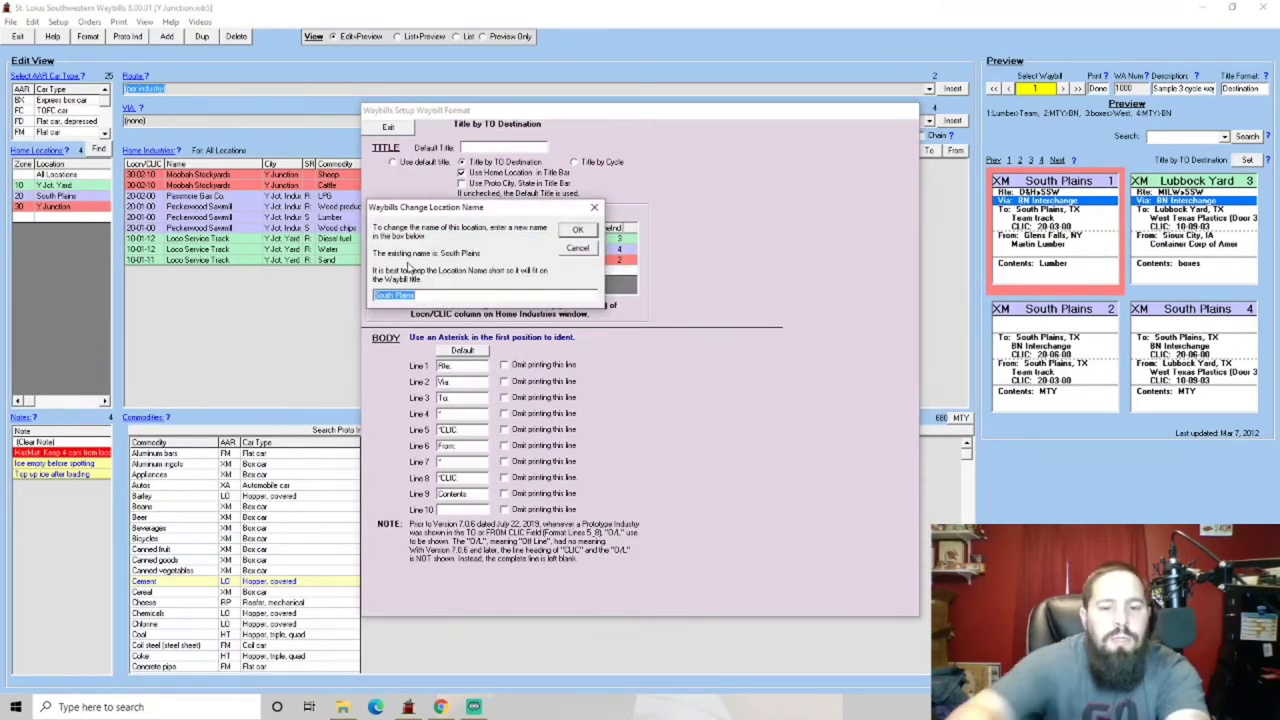
{"action": "type", "text": "Y Jct. I"}
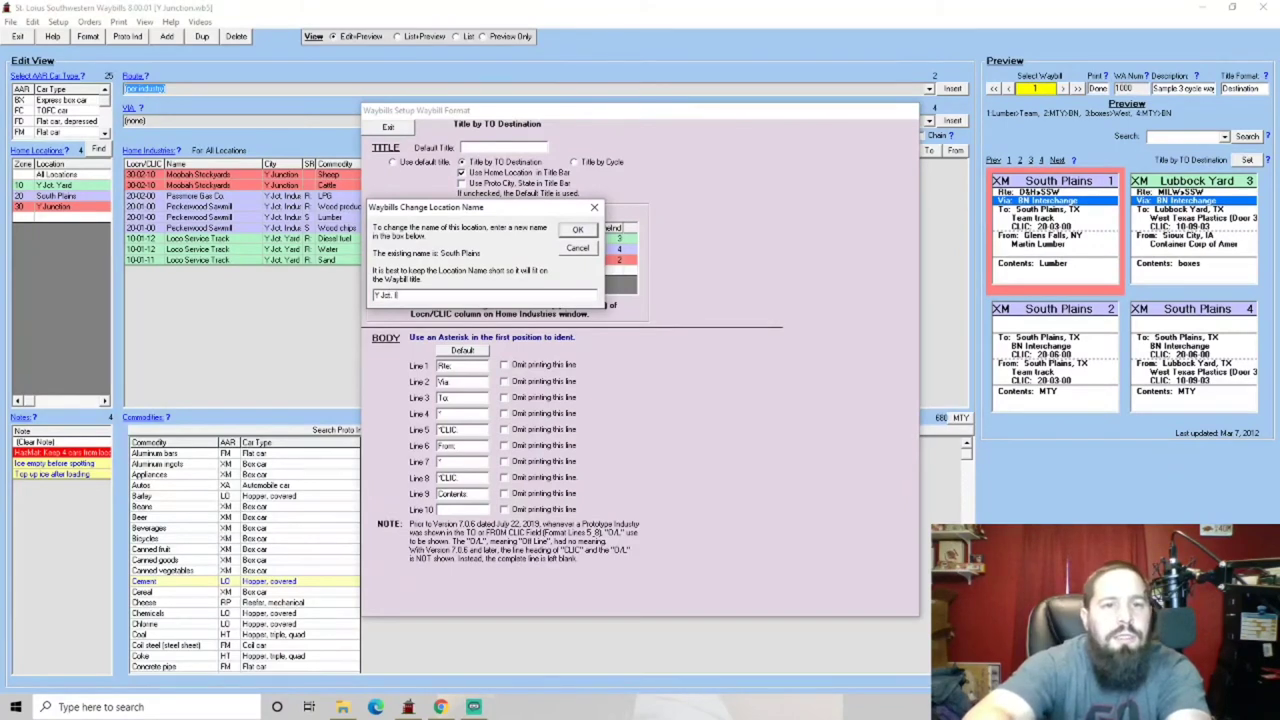
{"action": "type", "text": "ndustrial"}
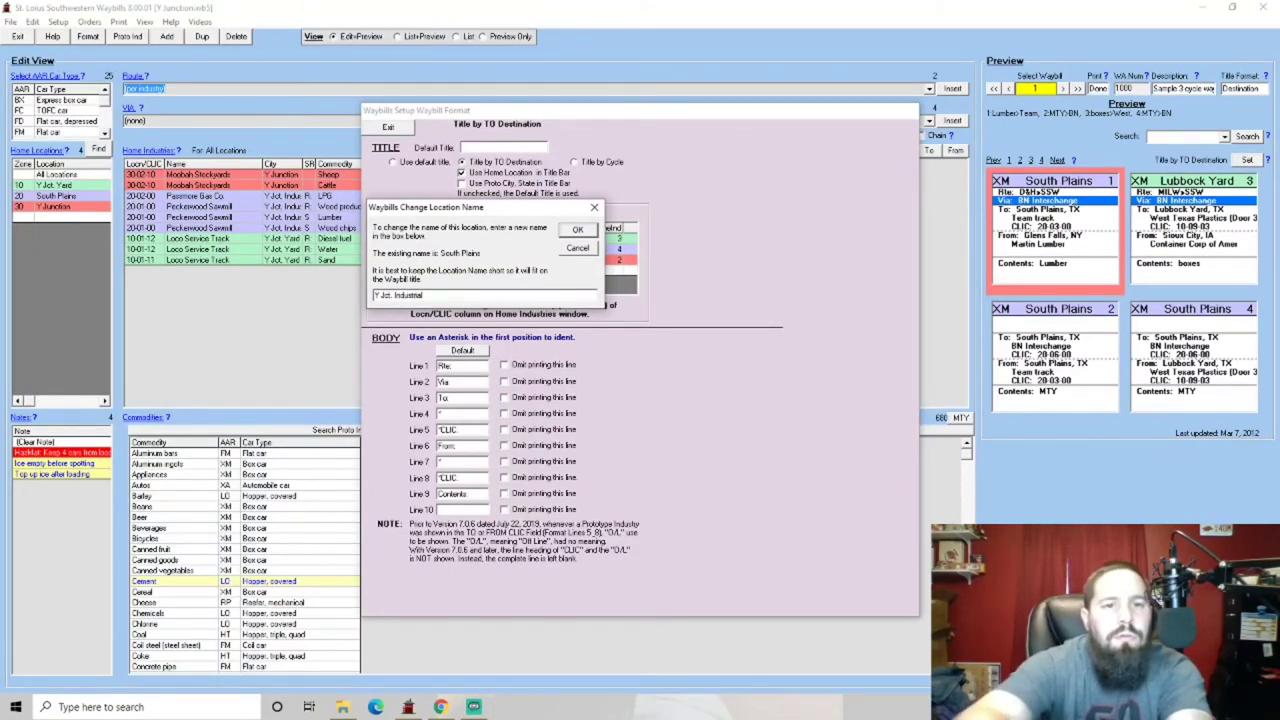
{"action": "left_click", "coordinate": [592, 233]}
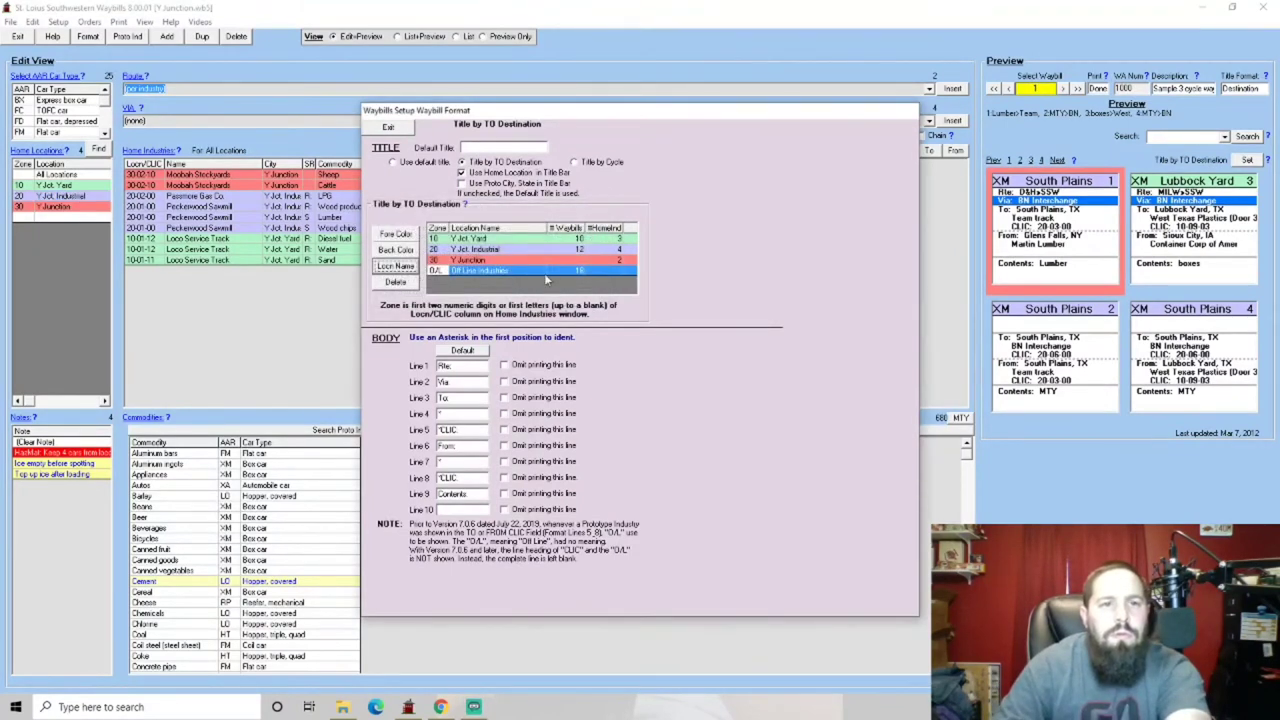
{"action": "left_click", "coordinate": [384, 130]}
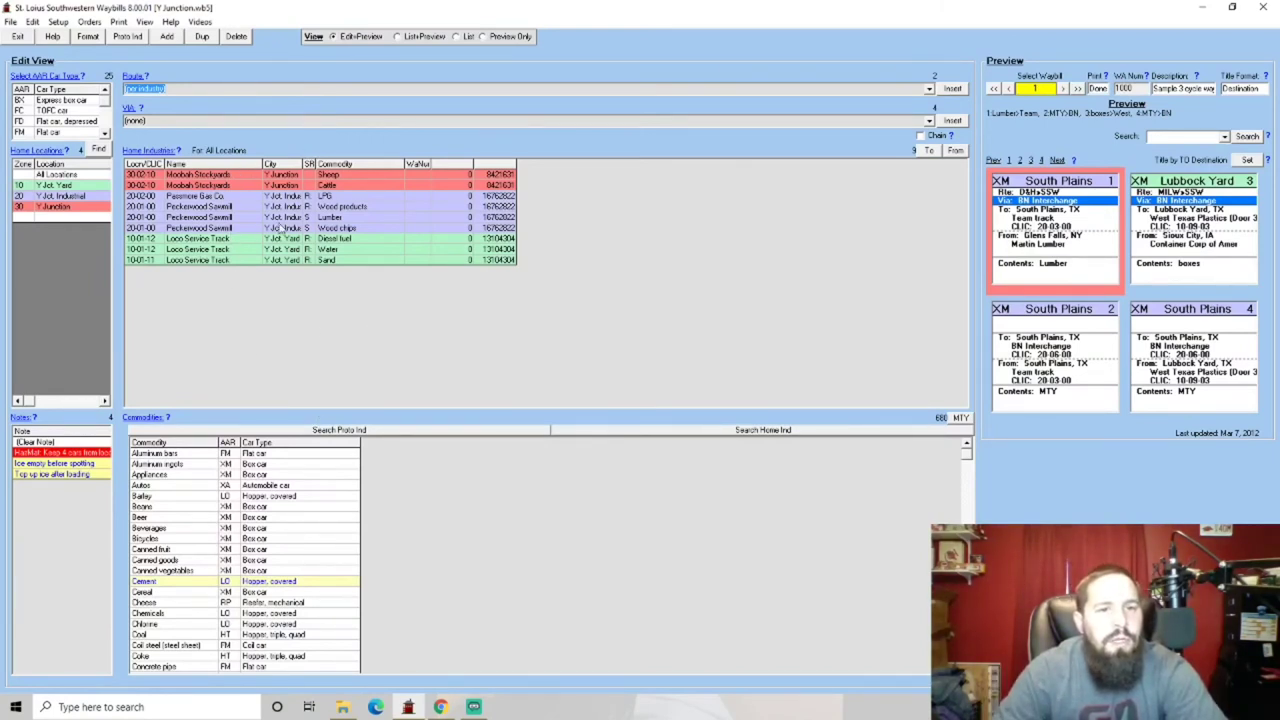
Step: In the commodities setup, sort the list by check status and mark Water, Sheep and Cattle as checked
{"action": "left_click", "coordinate": [145, 418]}
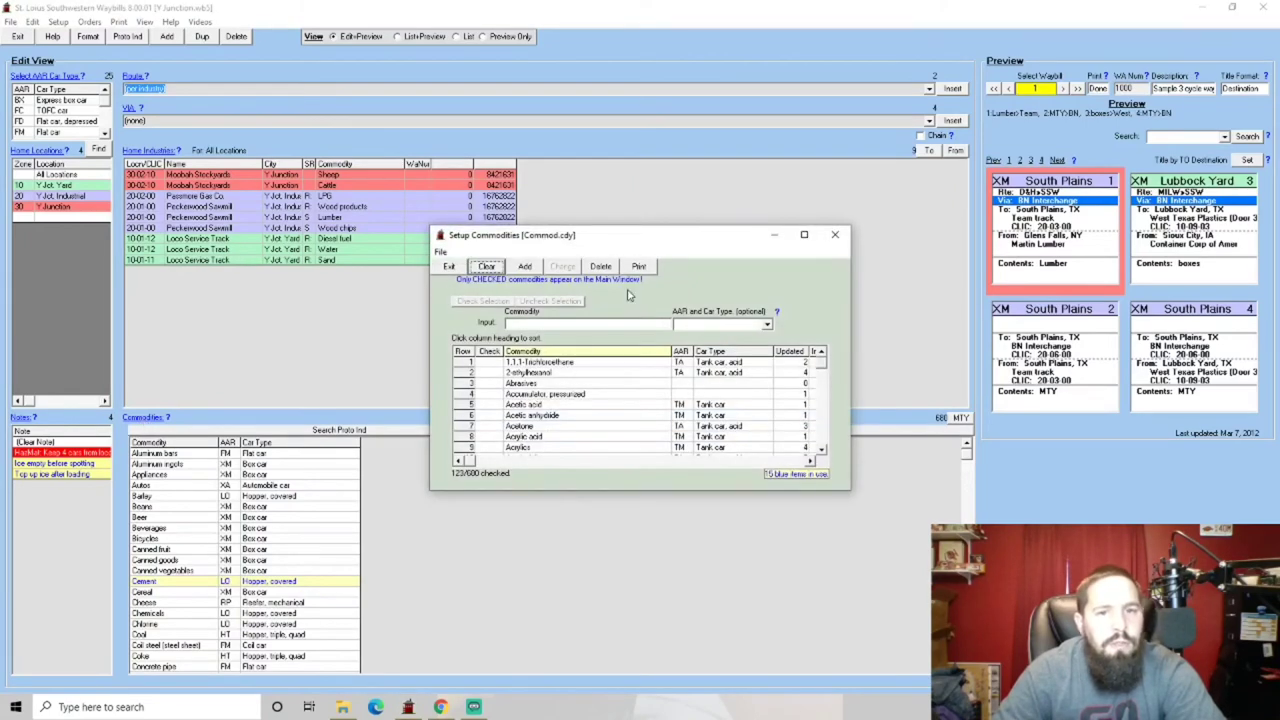
{"action": "left_click", "coordinate": [804, 234]}
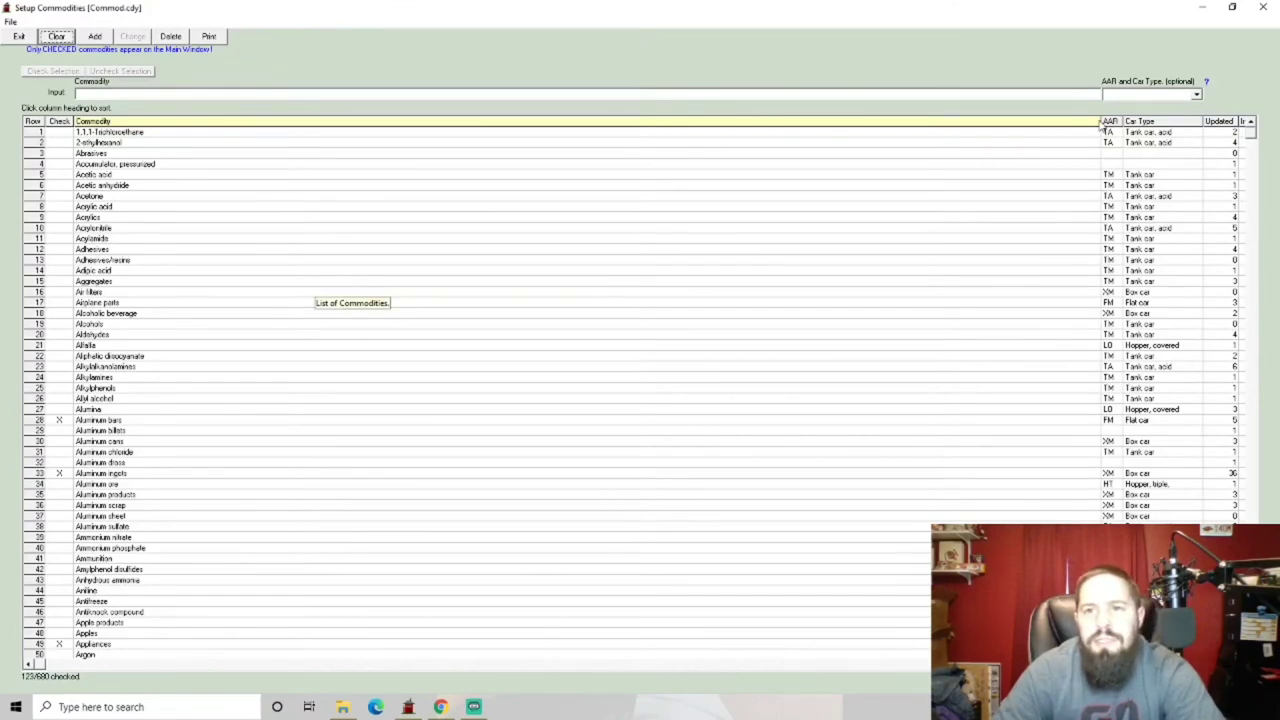
{"action": "left_click_drag", "start_coordinate": [1100, 121], "coordinate": [428, 92]}
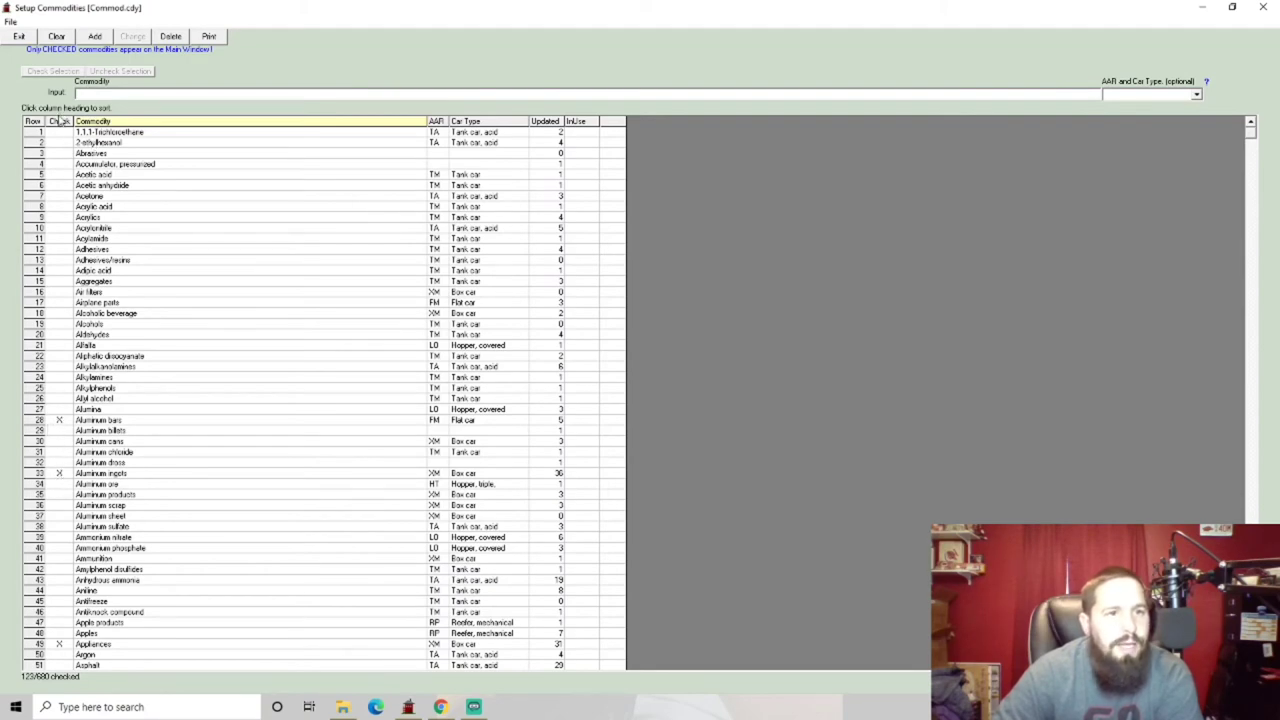
{"action": "left_click", "coordinate": [60, 121]}
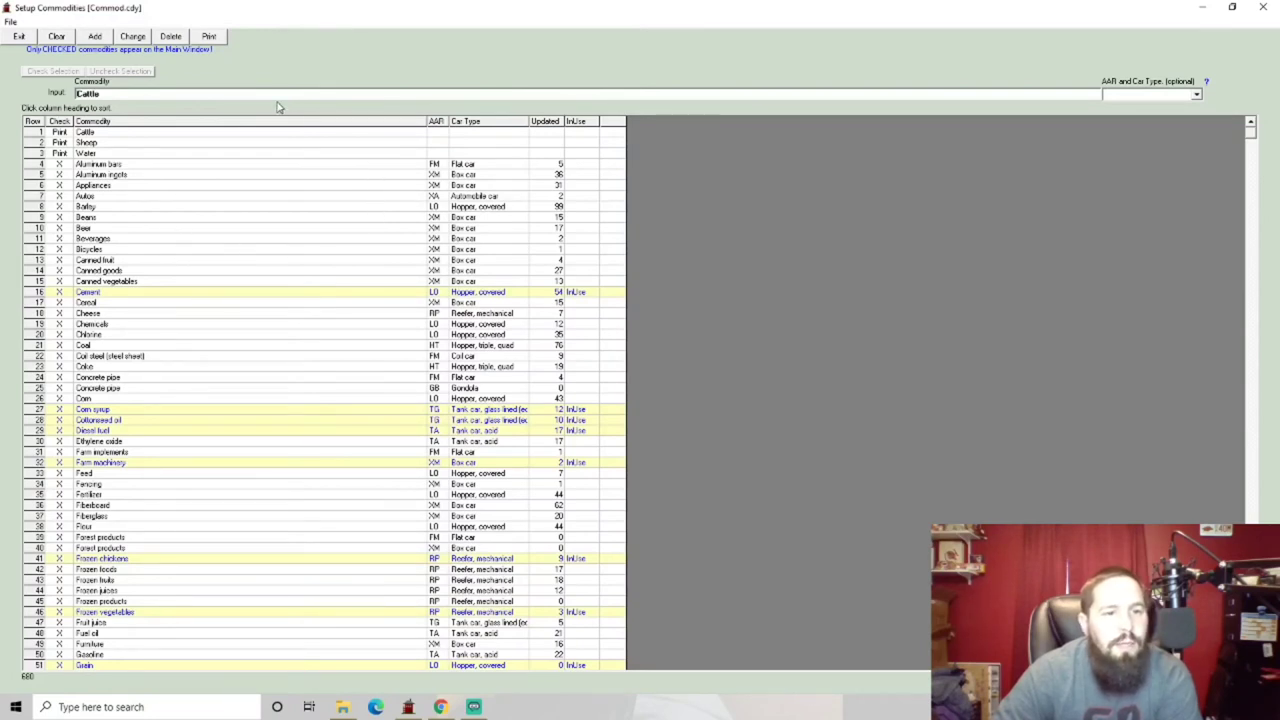
{"action": "left_click", "coordinate": [58, 154]}
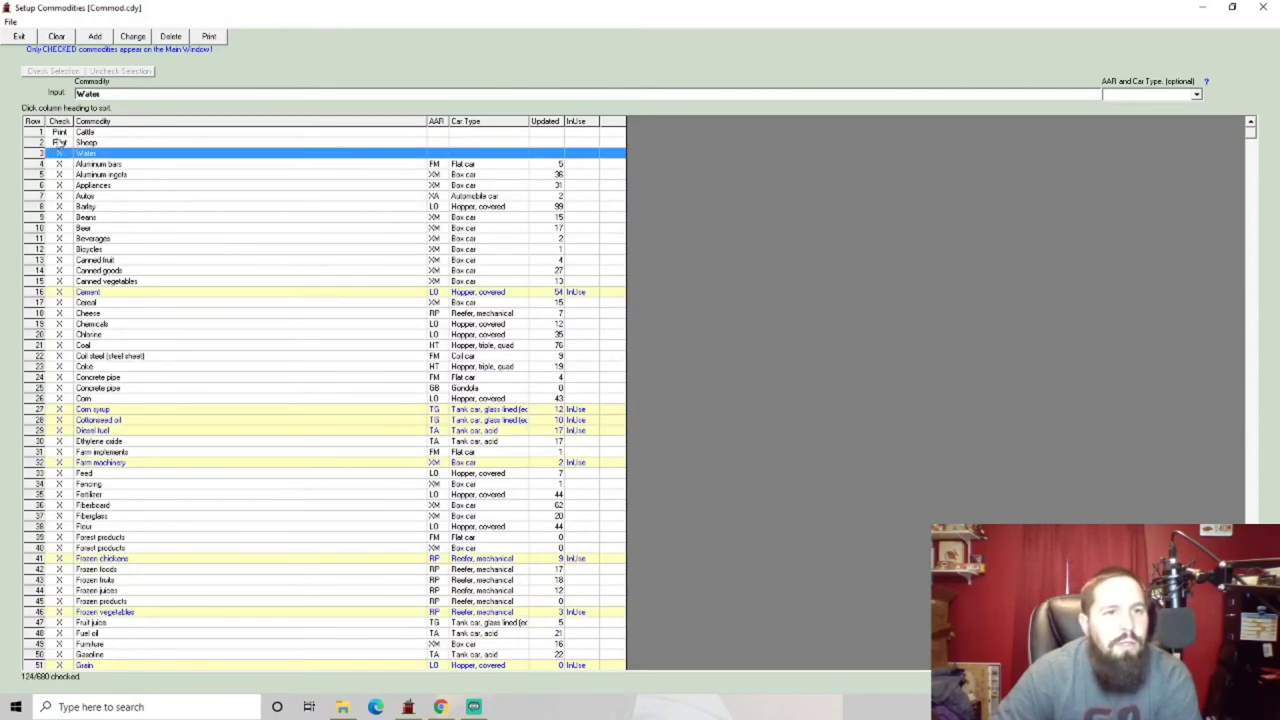
{"action": "left_click", "coordinate": [58, 143]}
{"action": "left_click", "coordinate": [58, 132]}
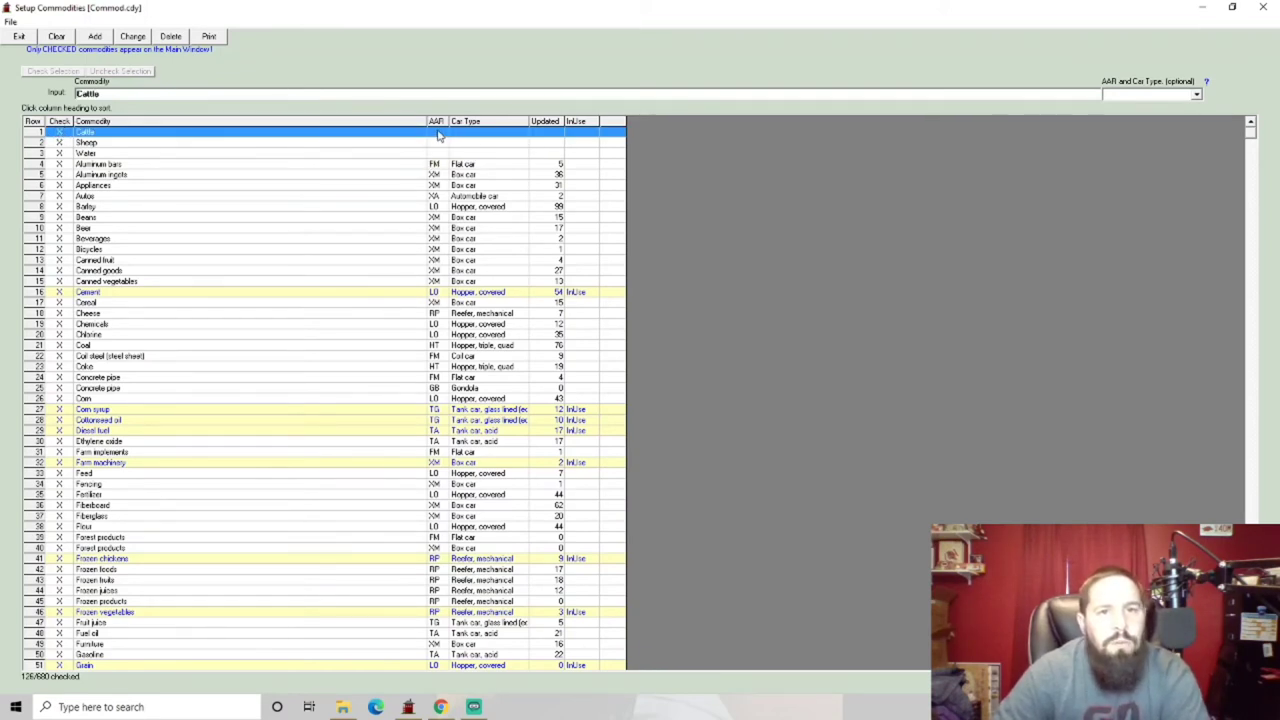
Step: Assign the AAR car type SM, Stock car, single deck, to the Cattle commodity and save the change
{"action": "left_click", "coordinate": [1196, 95]}
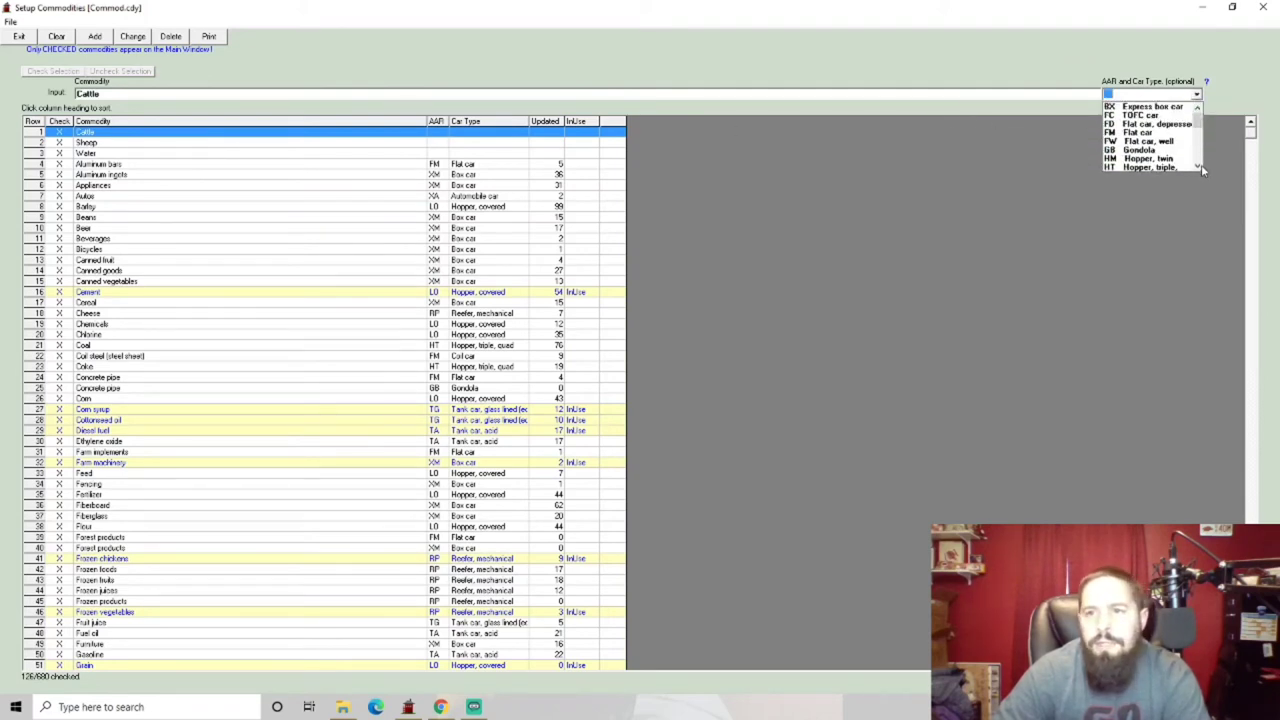
{"action": "left_click", "coordinate": [1199, 168]}
{"action": "left_click", "coordinate": [1199, 168]}
{"action": "left_click", "coordinate": [1199, 168]}
{"action": "left_click", "coordinate": [1199, 168]}
{"action": "left_click", "coordinate": [1199, 168]}
{"action": "left_click", "coordinate": [1199, 168]}
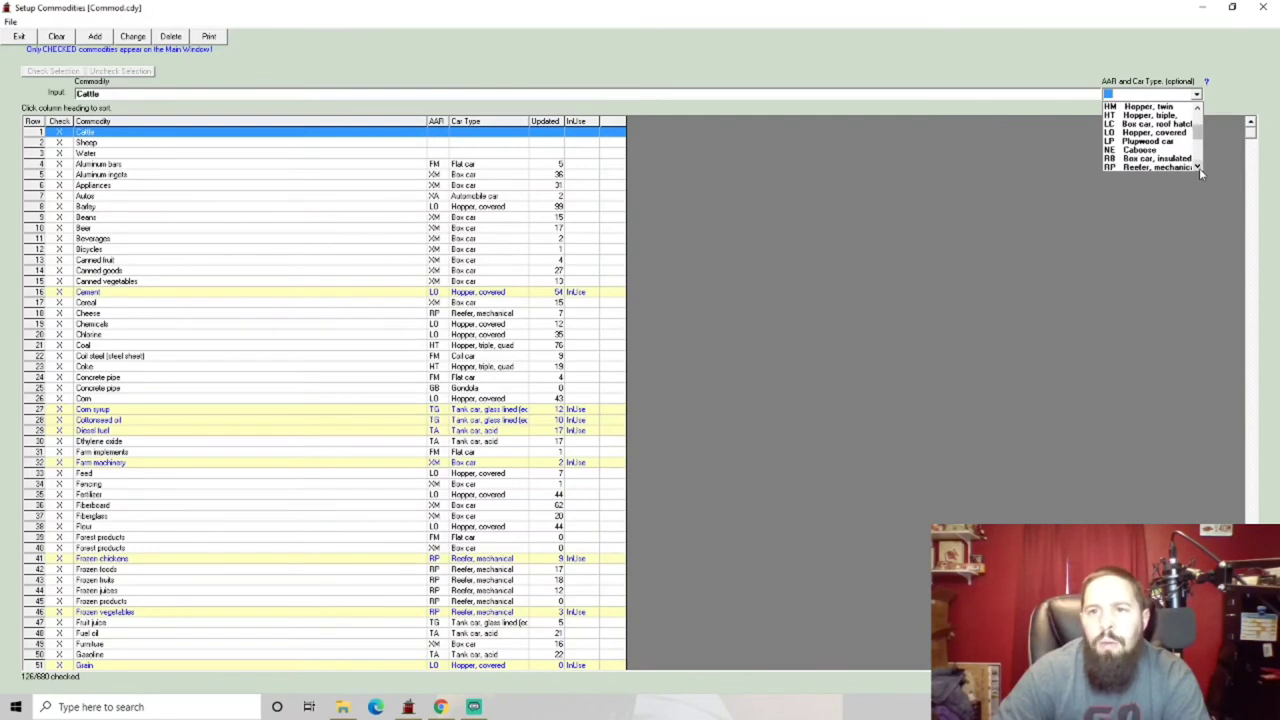
{"action": "left_click", "coordinate": [1199, 168]}
{"action": "left_click", "coordinate": [1199, 168]}
{"action": "left_click", "coordinate": [1199, 168]}
{"action": "left_click", "coordinate": [1199, 168]}
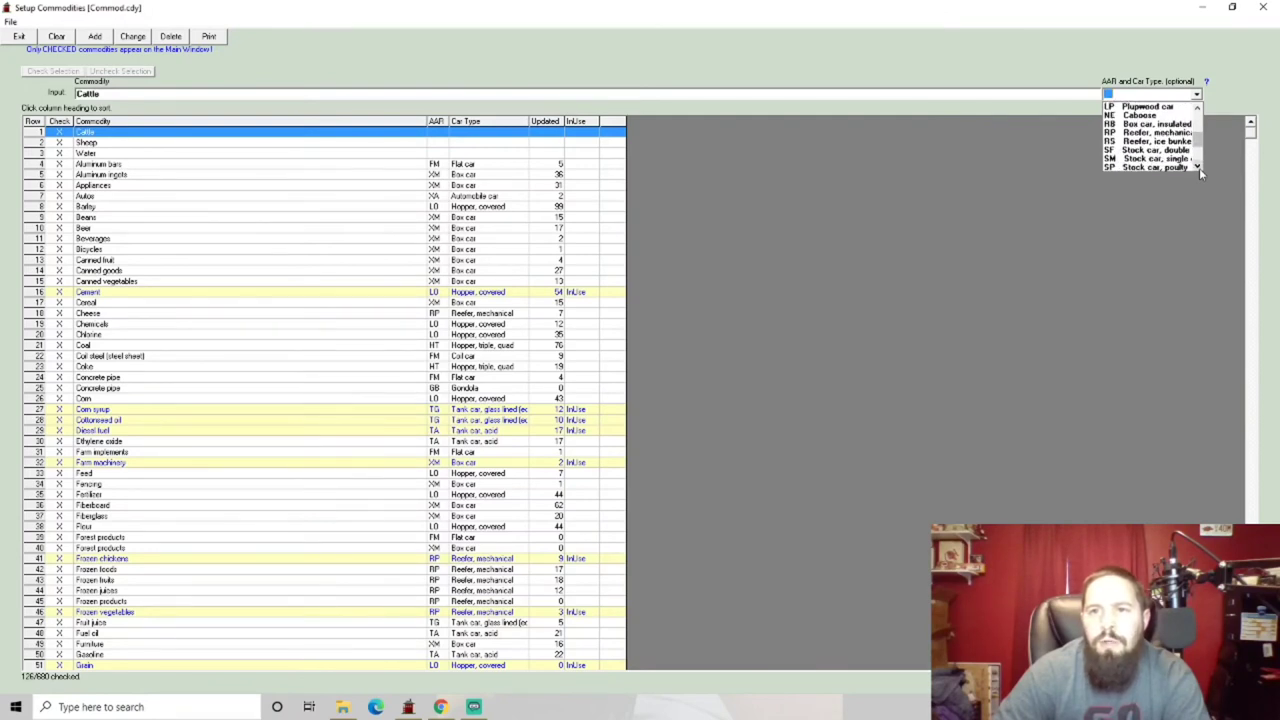
{"action": "left_click", "coordinate": [1199, 168]}
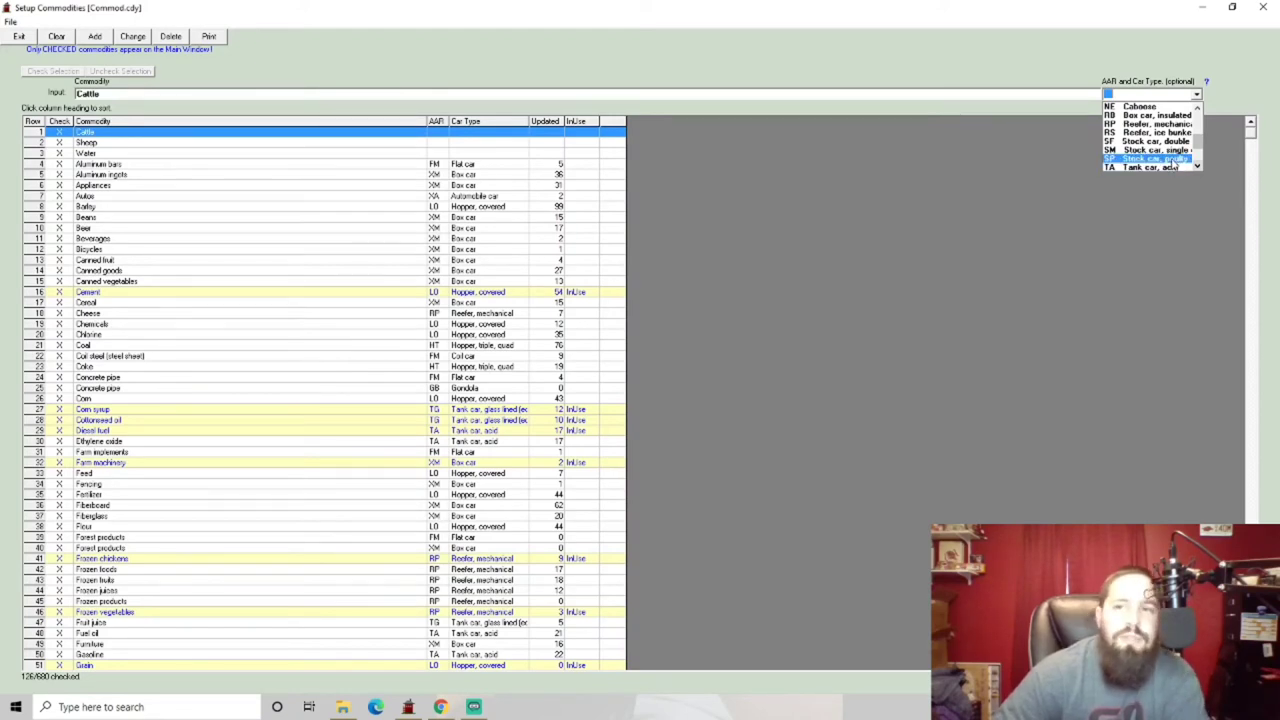
{"action": "left_click", "coordinate": [1136, 149]}
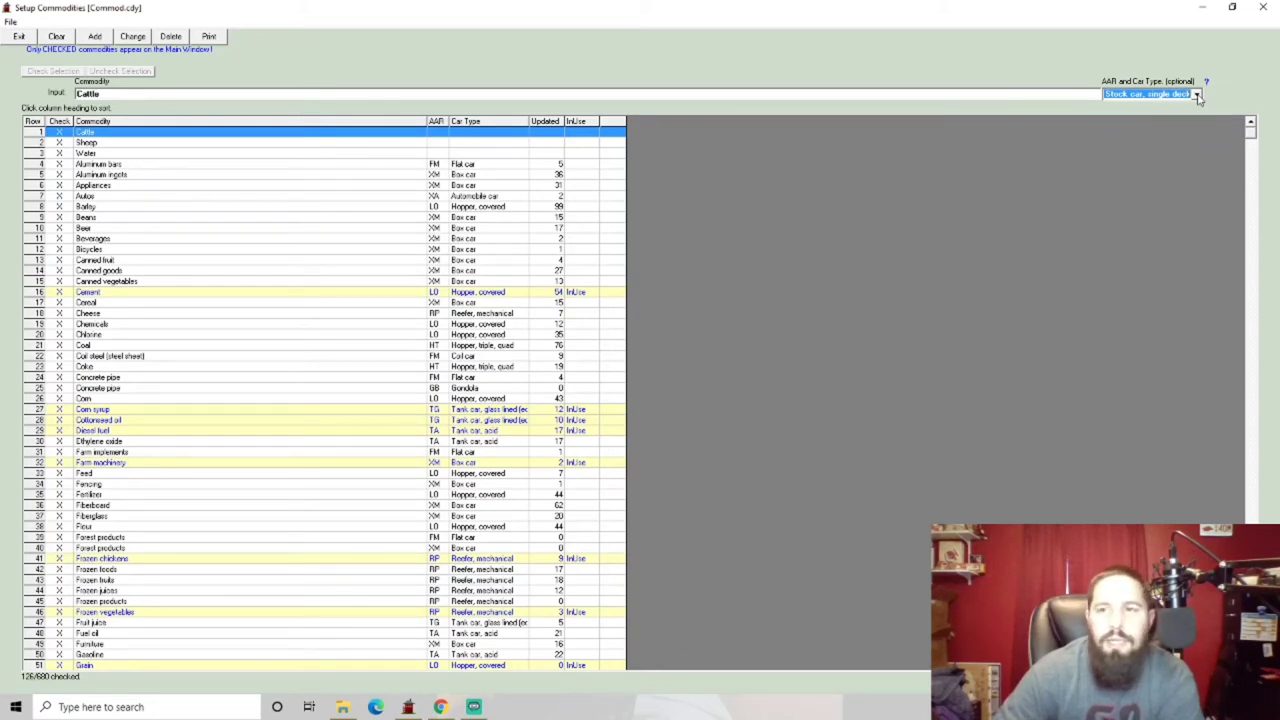
{"action": "left_click", "coordinate": [133, 37]}
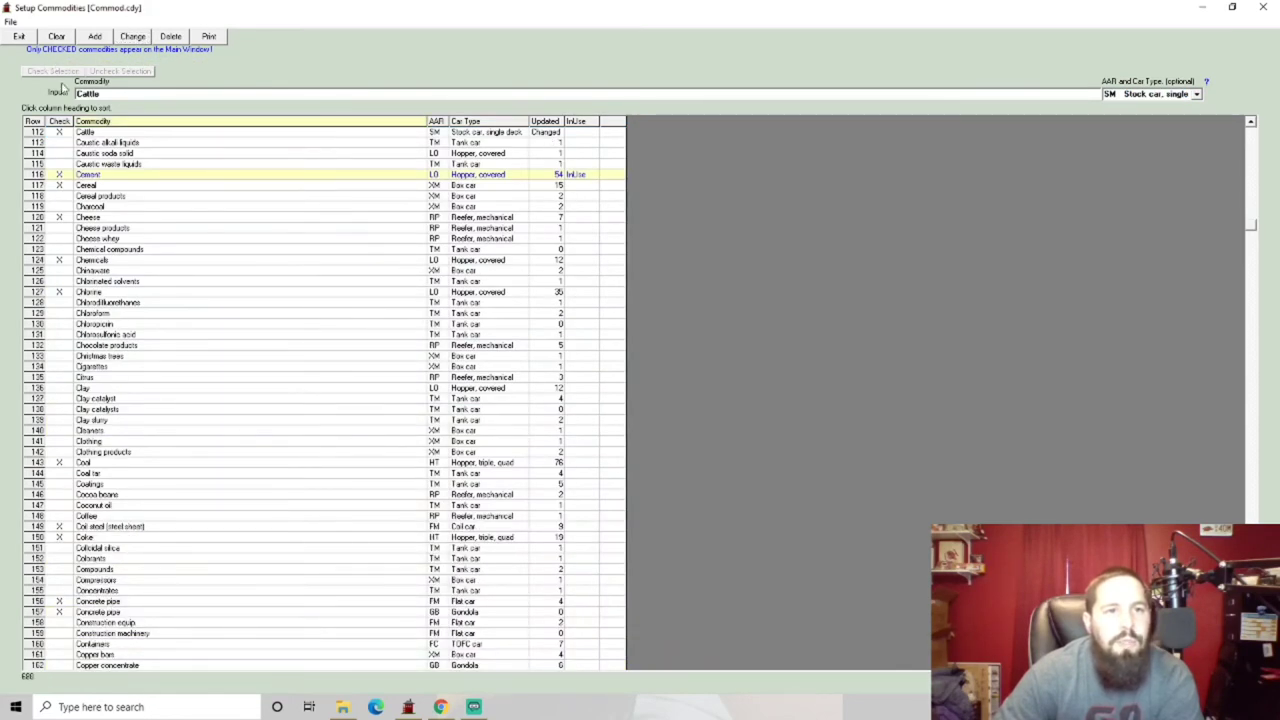
Step: Sort the commodities by check status, assign the AAR car type SM, Stock car, single deck, to Sheep and save the change
{"action": "left_click", "coordinate": [62, 121]}
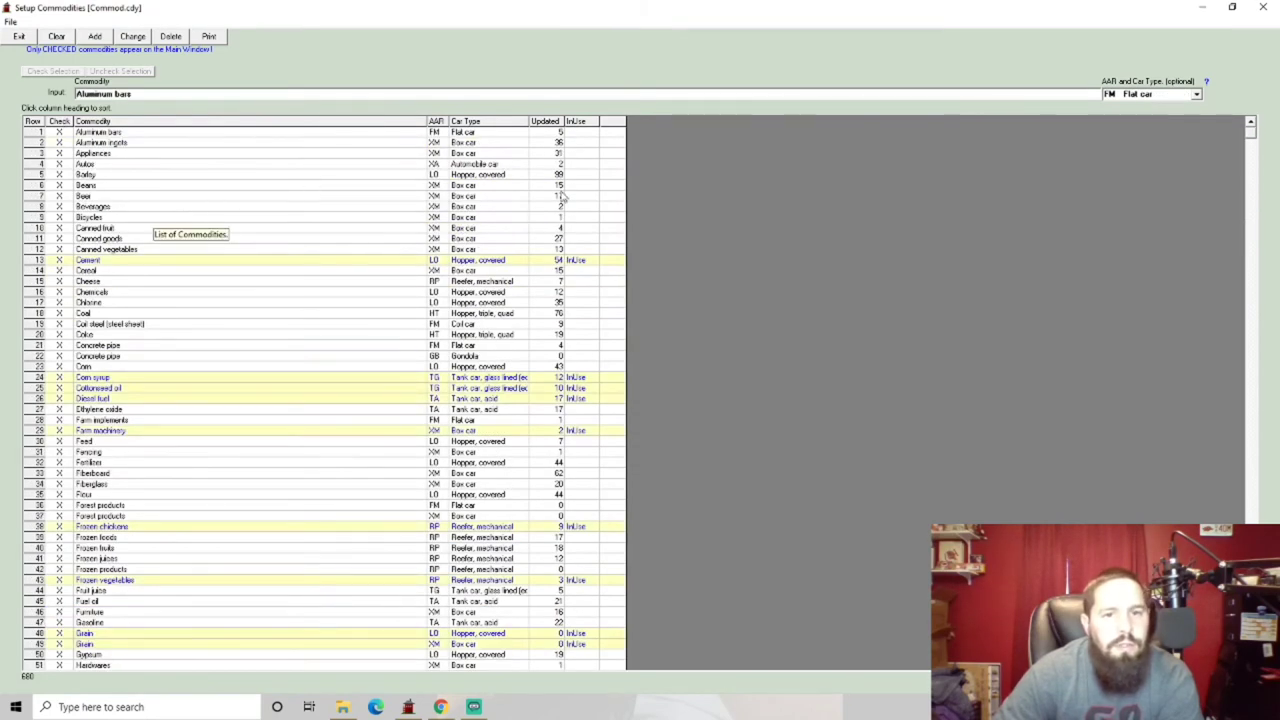
{"action": "scroll", "coordinate": [455, 253], "scroll_direction": "down", "scroll_amount": 5}
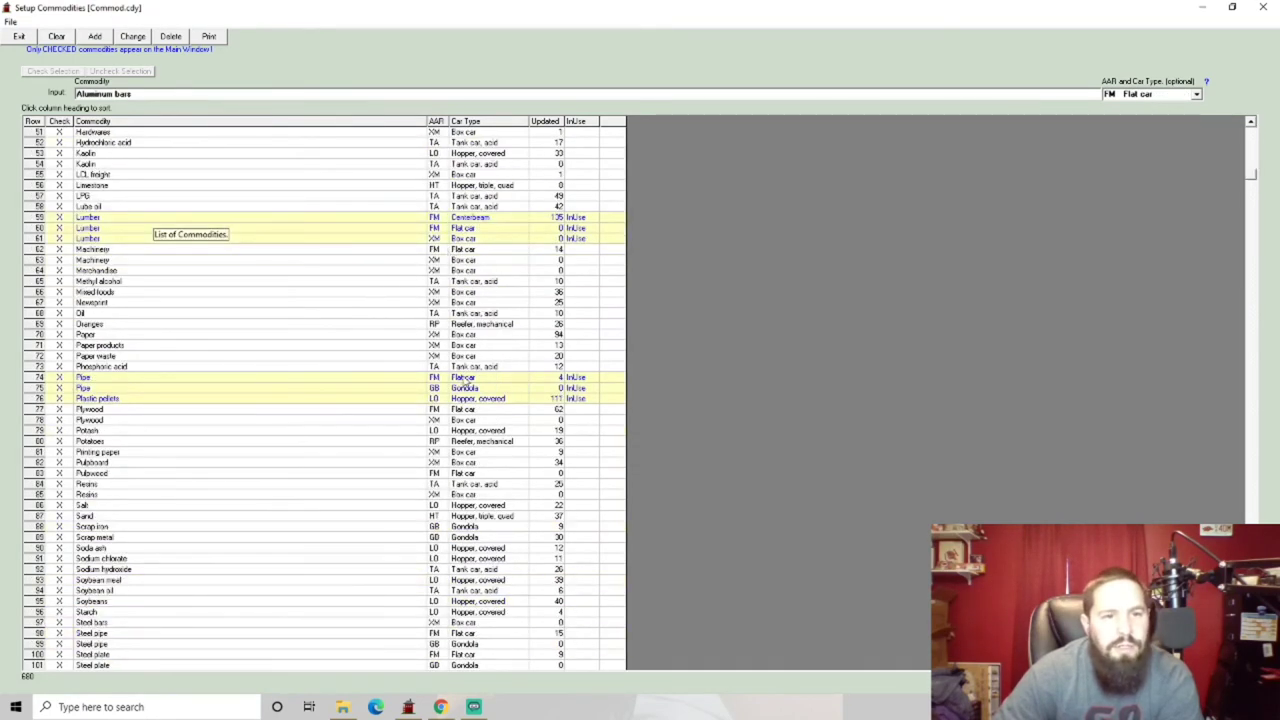
{"action": "scroll", "coordinate": [213, 315], "scroll_direction": "down", "scroll_amount": 5}
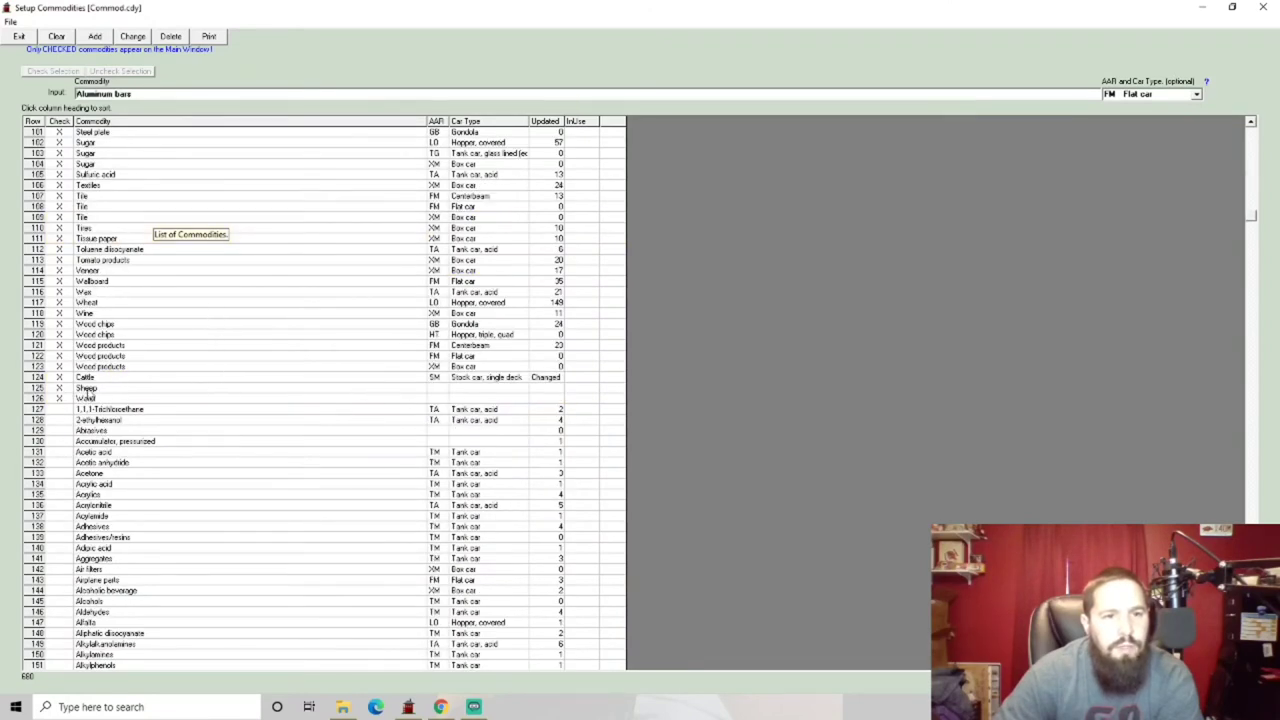
{"action": "left_click", "coordinate": [86, 389]}
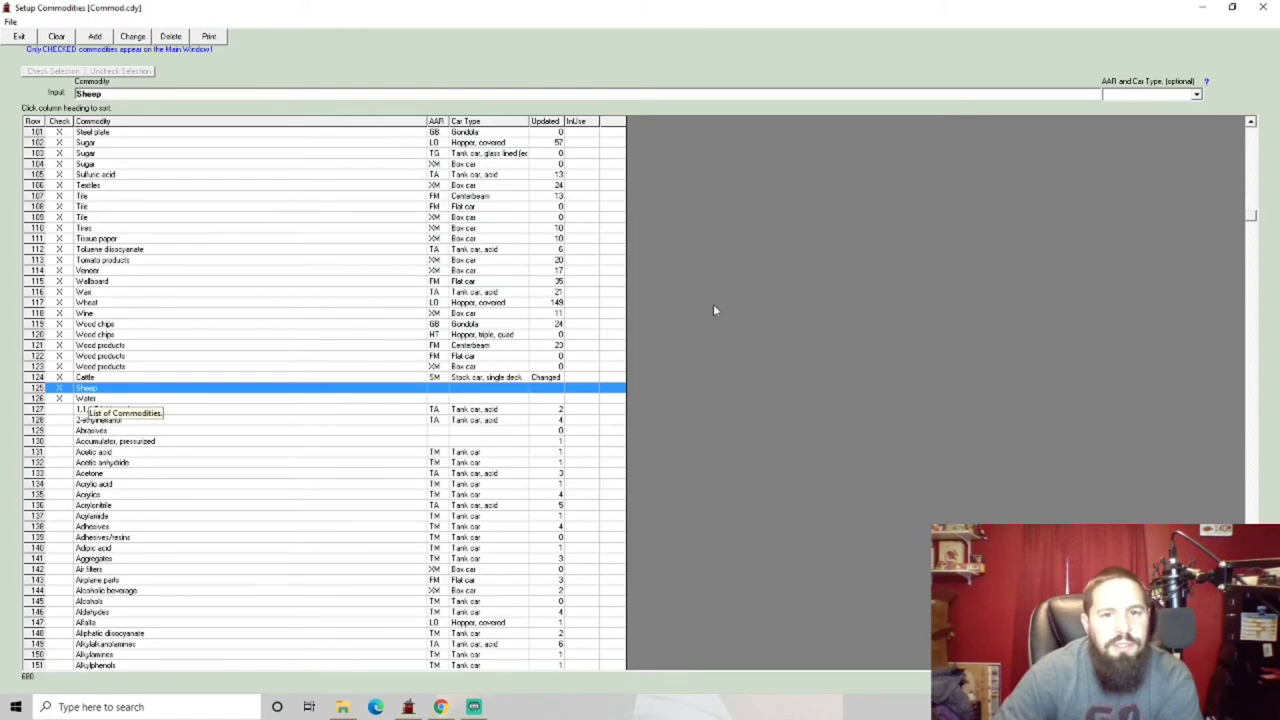
{"action": "left_click", "coordinate": [1196, 94]}
{"action": "scroll", "coordinate": [1193, 170], "scroll_direction": "down", "scroll_amount": 3}
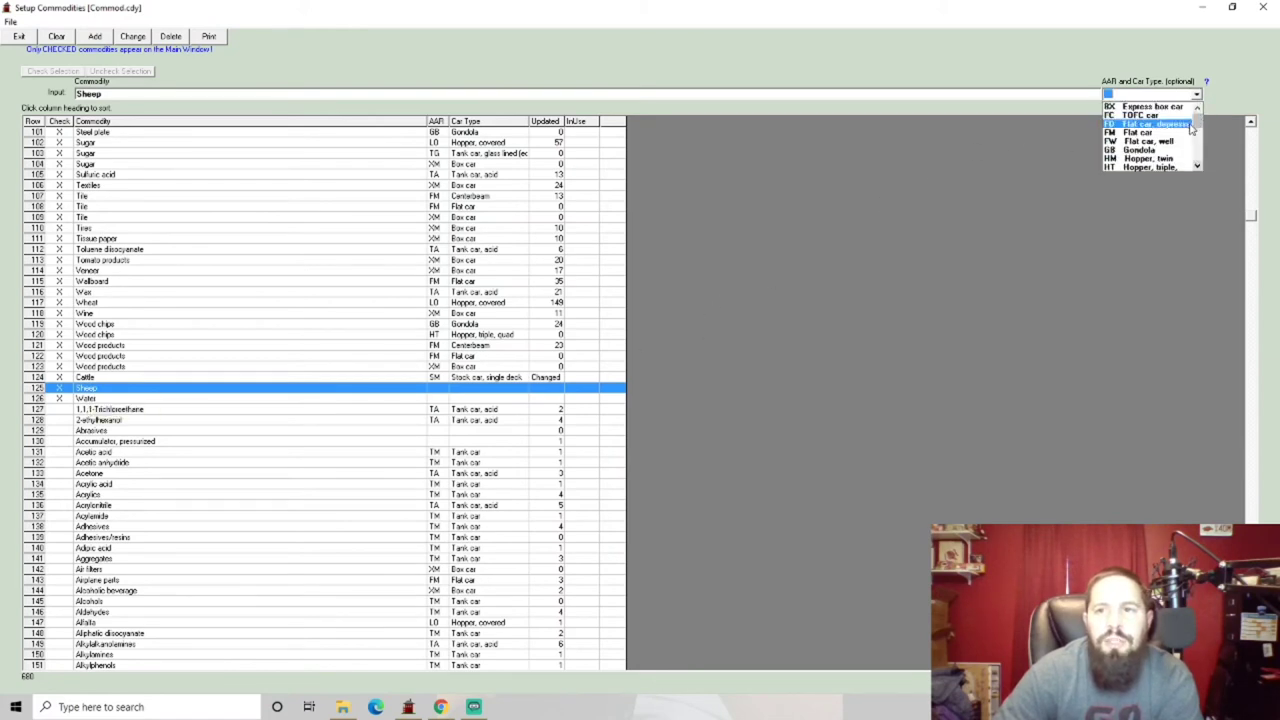
{"action": "scroll", "coordinate": [1194, 130], "scroll_direction": "down", "scroll_amount": 5}
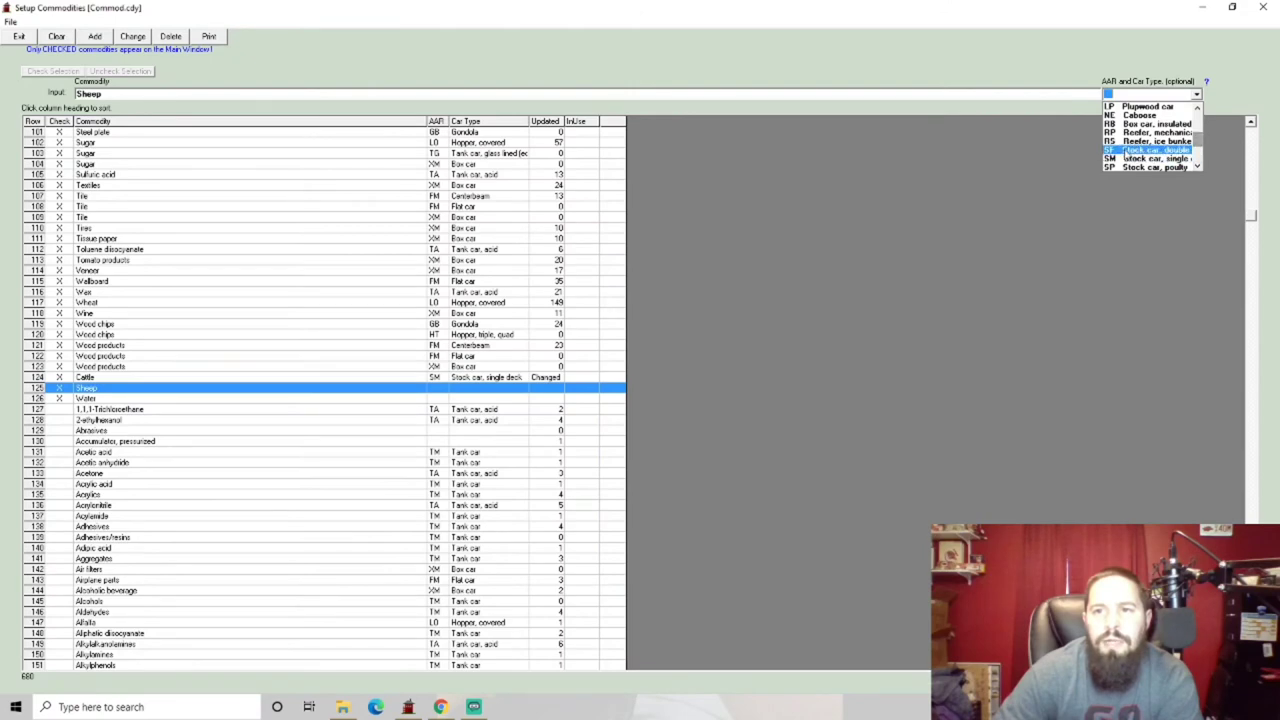
{"action": "left_click", "coordinate": [1150, 158]}
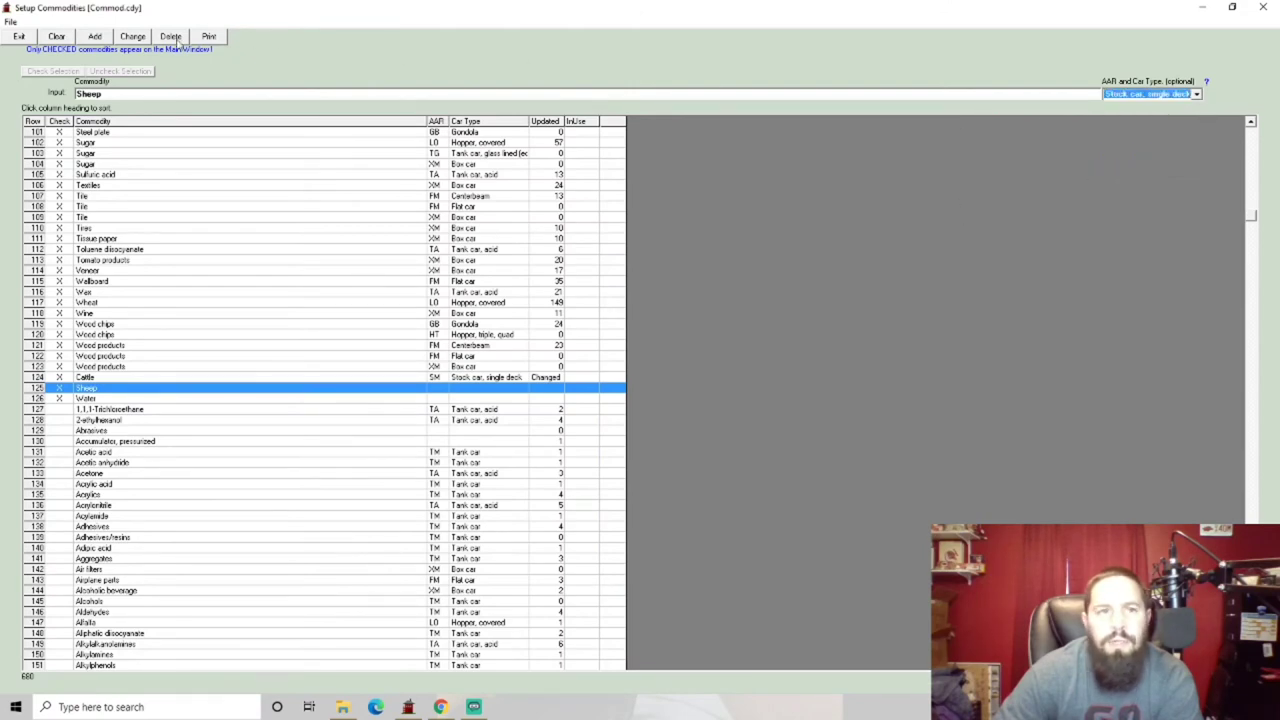
{"action": "left_click", "coordinate": [132, 36]}
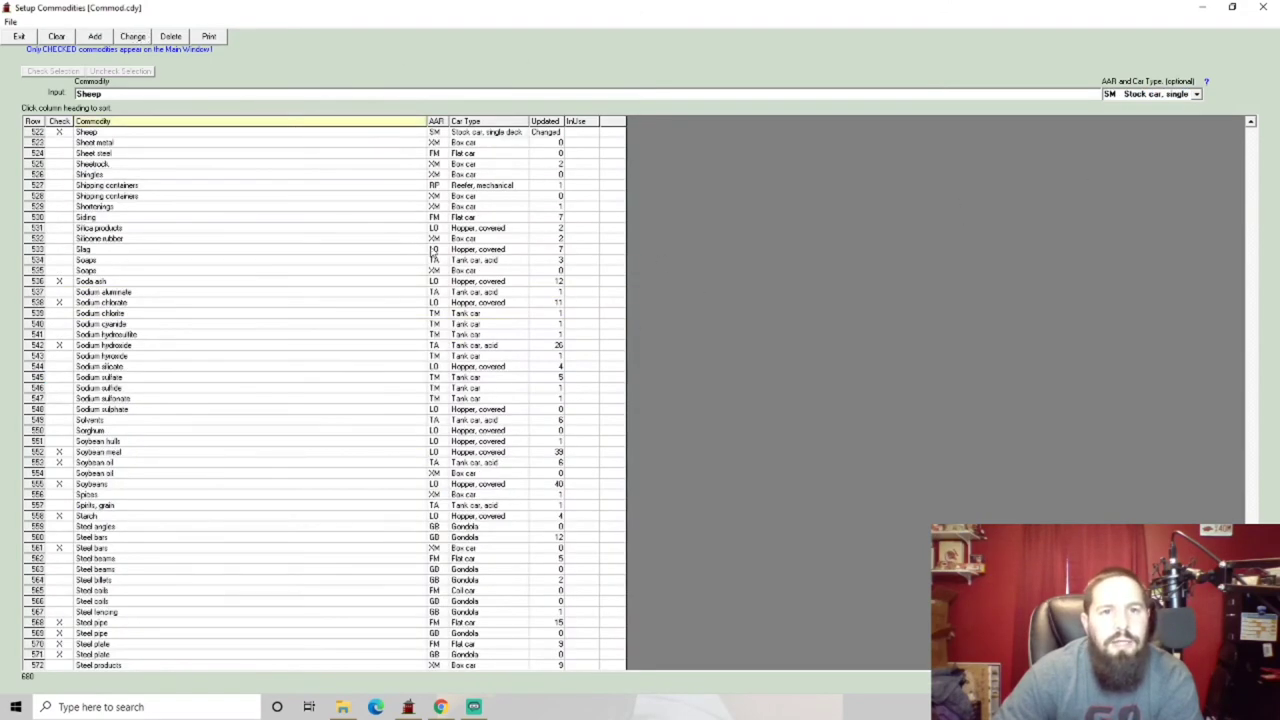
Step: Sort by check status again, assign the AAR car type TM, Tank car, to the Water commodity and save the change
{"action": "left_click", "coordinate": [33, 121]}
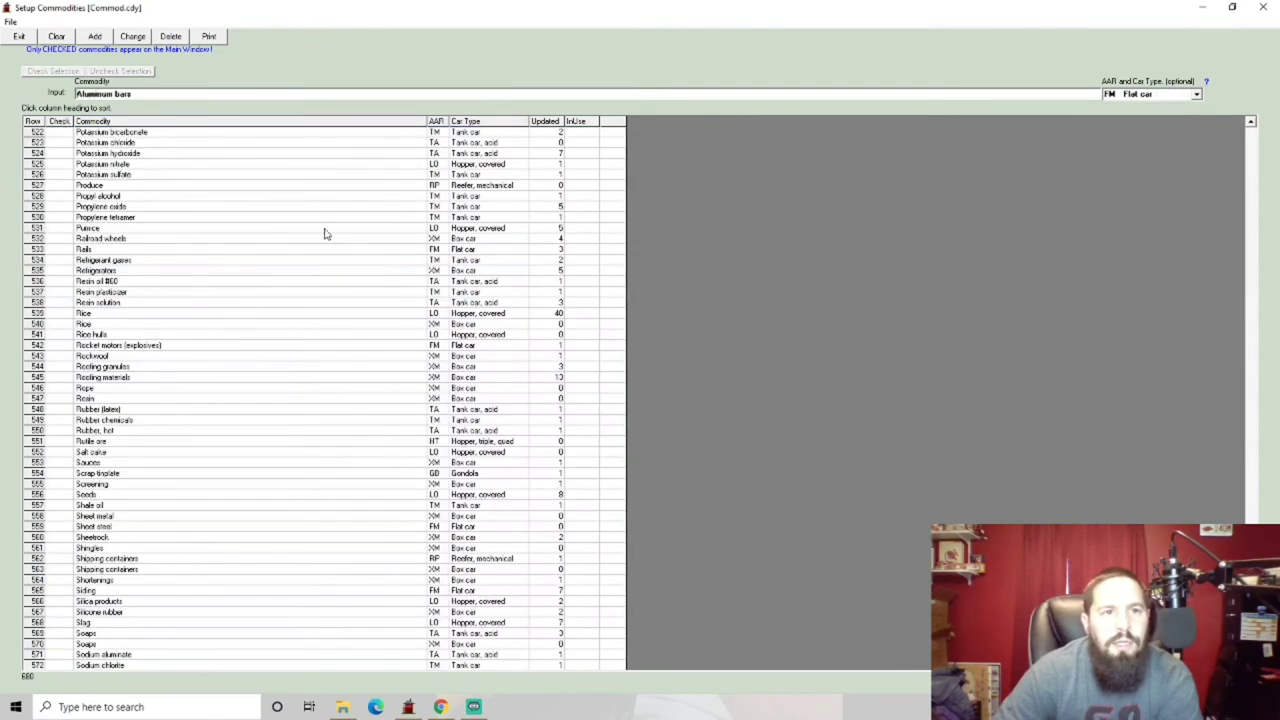
{"action": "left_click", "coordinate": [59, 121]}
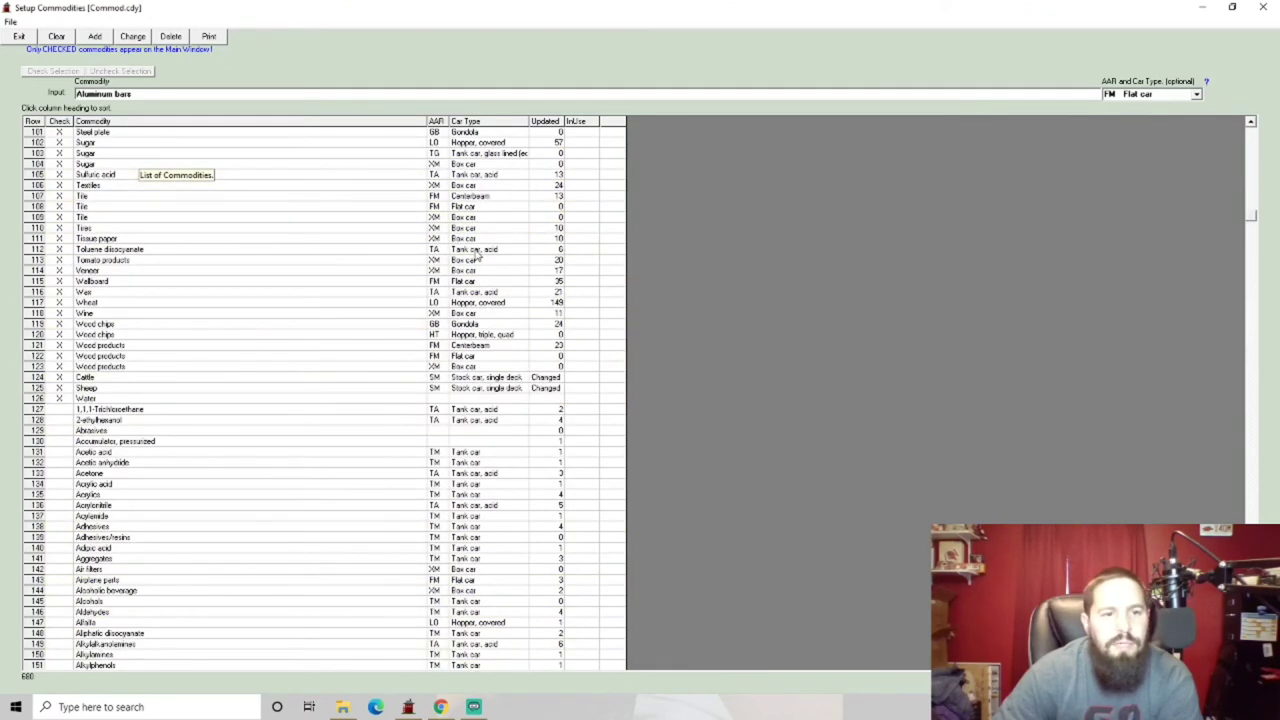
{"action": "left_click", "coordinate": [455, 399]}
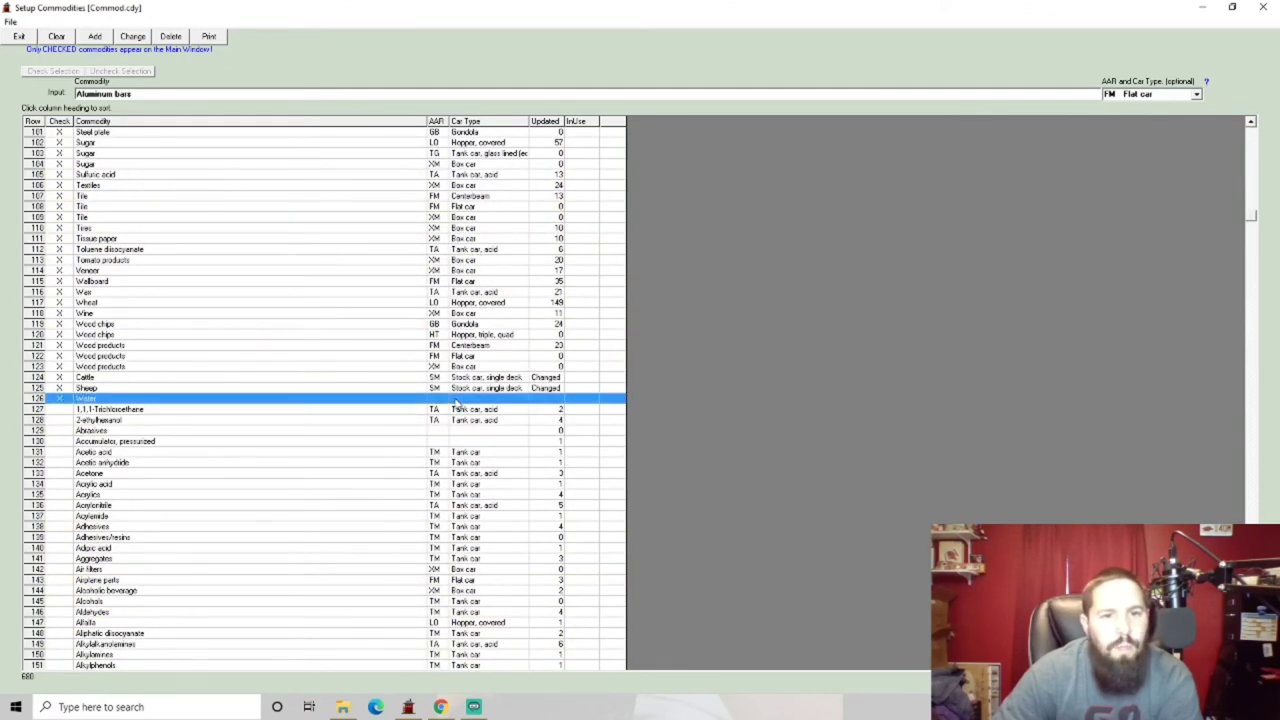
{"action": "left_click", "coordinate": [1196, 94]}
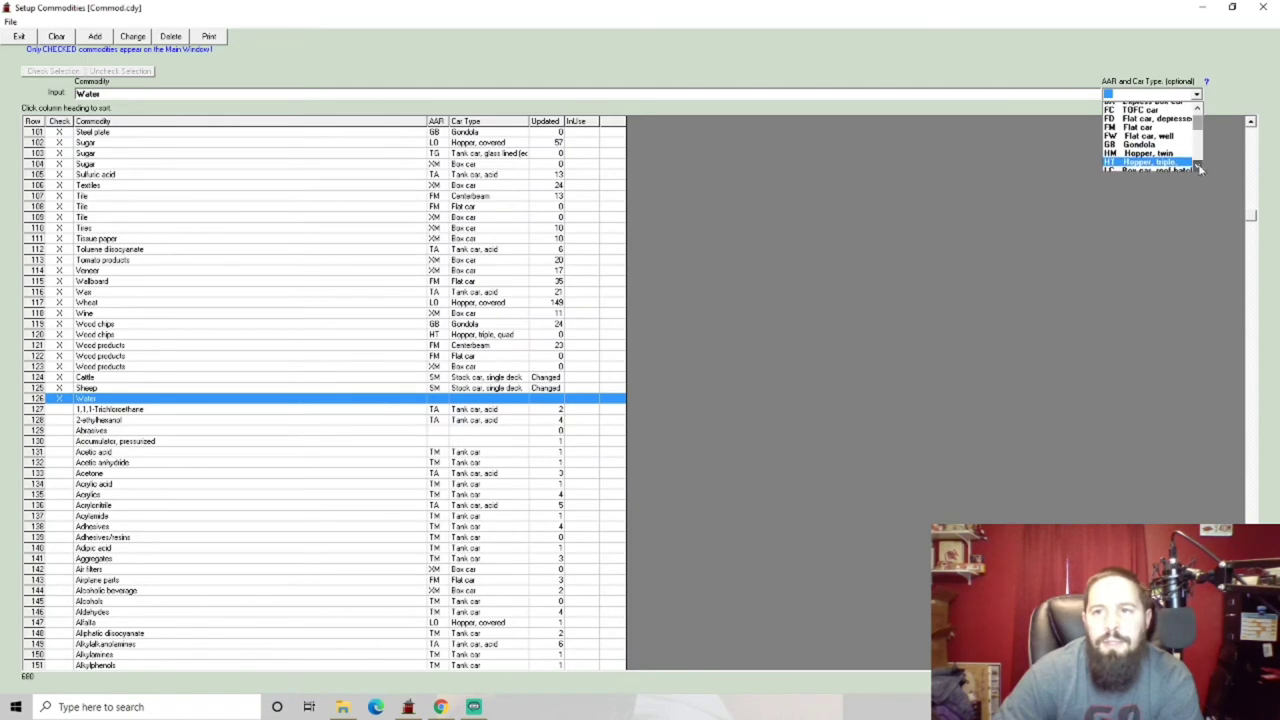
{"action": "left_click", "coordinate": [1197, 166]}
{"action": "left_click", "coordinate": [1197, 166]}
{"action": "left_click", "coordinate": [1197, 166]}
{"action": "left_click", "coordinate": [1197, 166]}
{"action": "left_click", "coordinate": [1197, 166]}
{"action": "left_click", "coordinate": [1197, 166]}
{"action": "left_click", "coordinate": [1197, 166]}
{"action": "left_click", "coordinate": [1197, 166]}
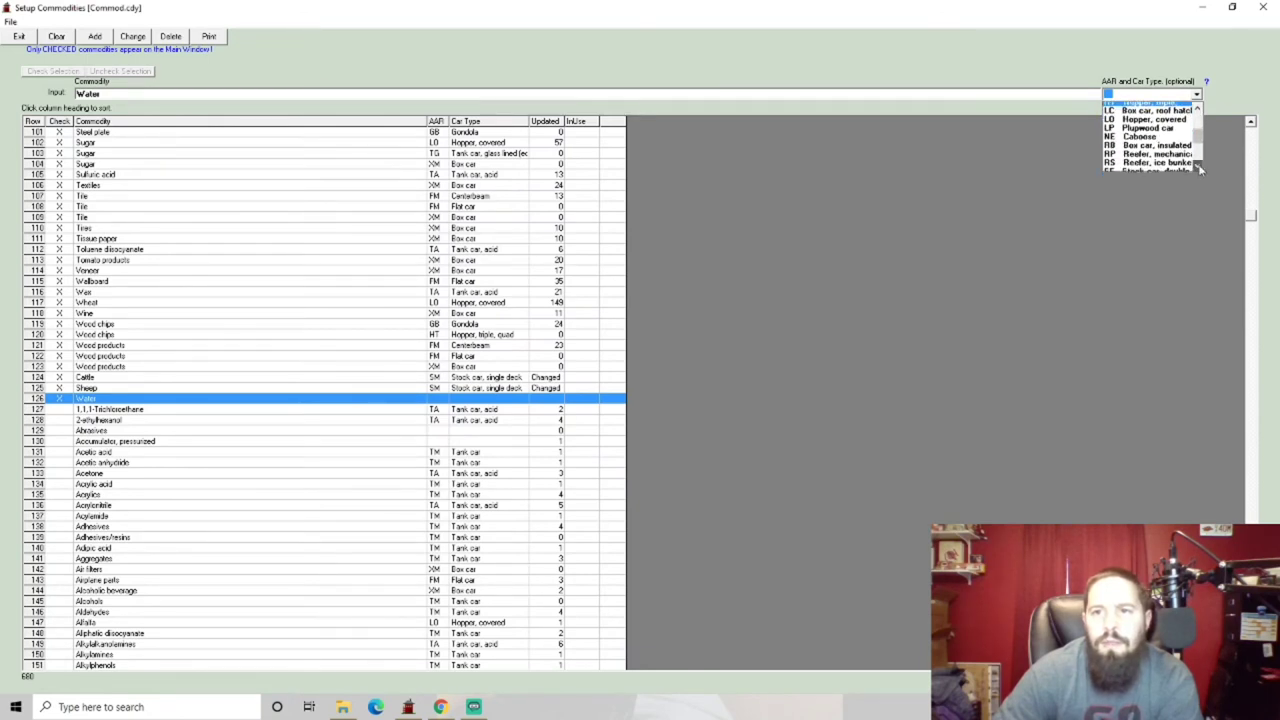
{"action": "left_click", "coordinate": [1197, 166]}
{"action": "left_click", "coordinate": [1197, 166]}
{"action": "left_click", "coordinate": [1197, 166]}
{"action": "left_click", "coordinate": [1198, 166]}
{"action": "left_click", "coordinate": [1198, 166]}
{"action": "left_click", "coordinate": [1198, 166]}
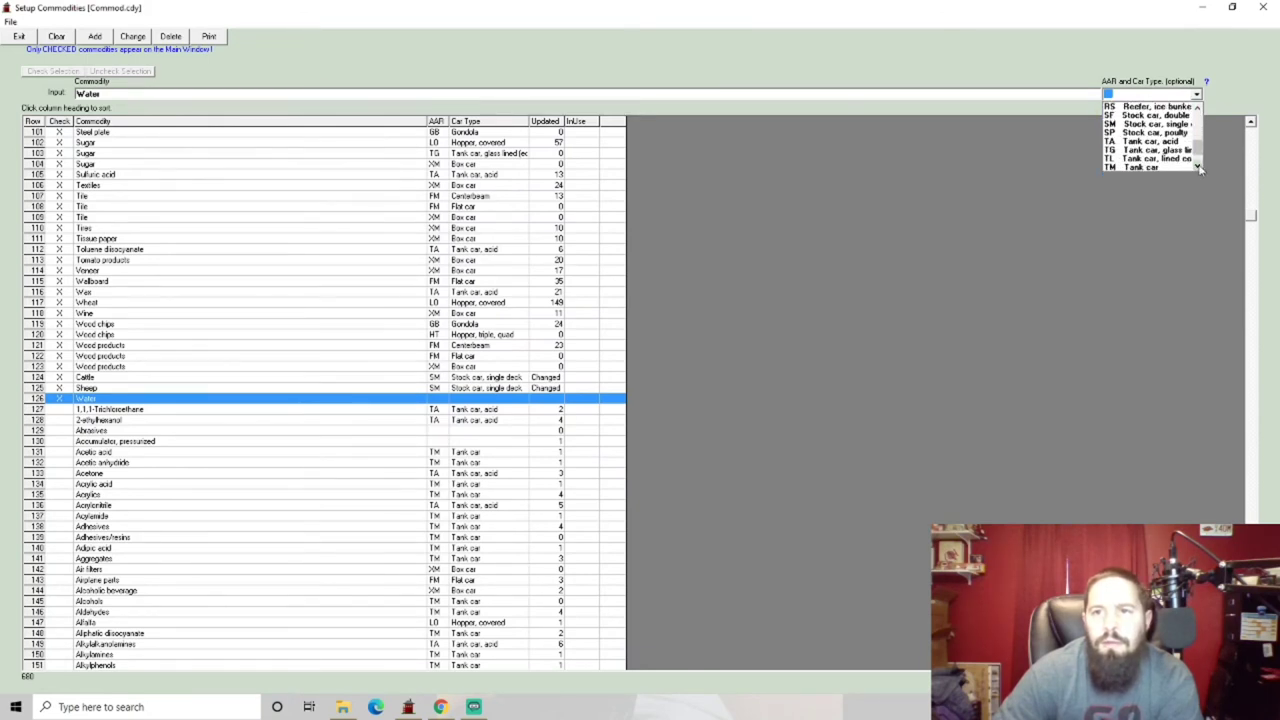
{"action": "left_click", "coordinate": [1198, 166]}
{"action": "left_click", "coordinate": [1198, 166]}
{"action": "left_click", "coordinate": [1198, 166]}
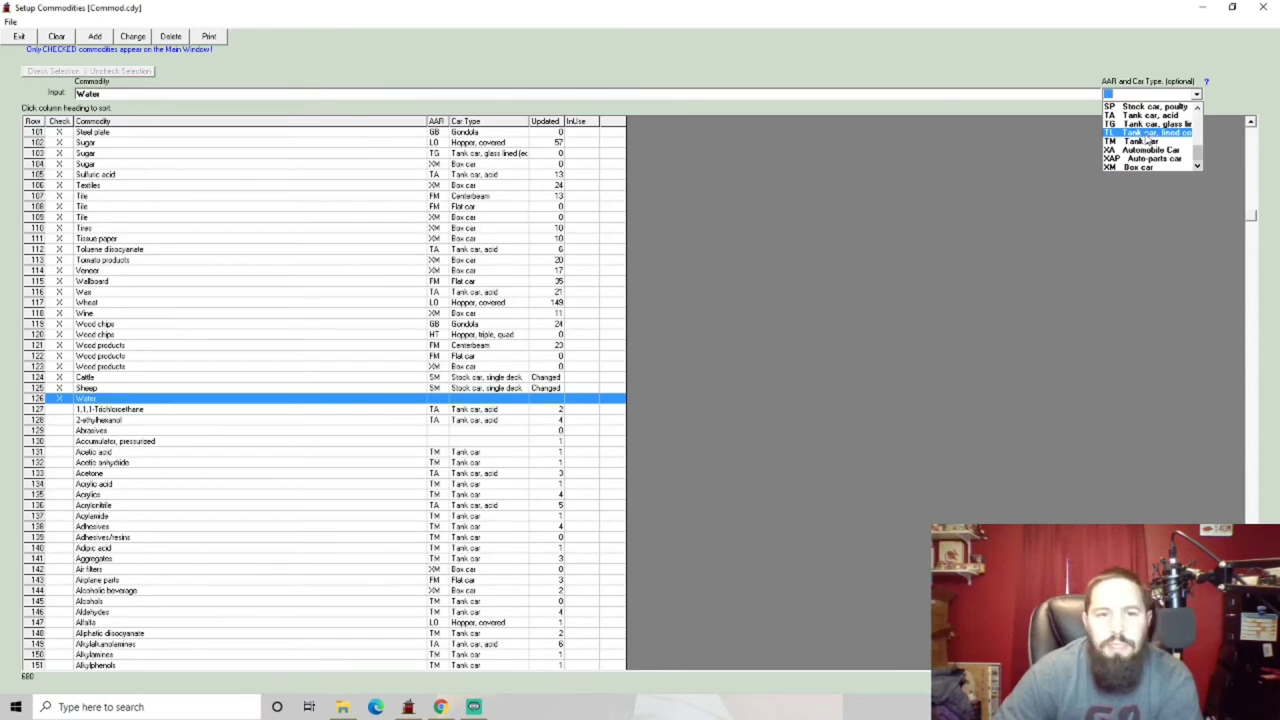
{"action": "left_click", "coordinate": [1146, 133]}
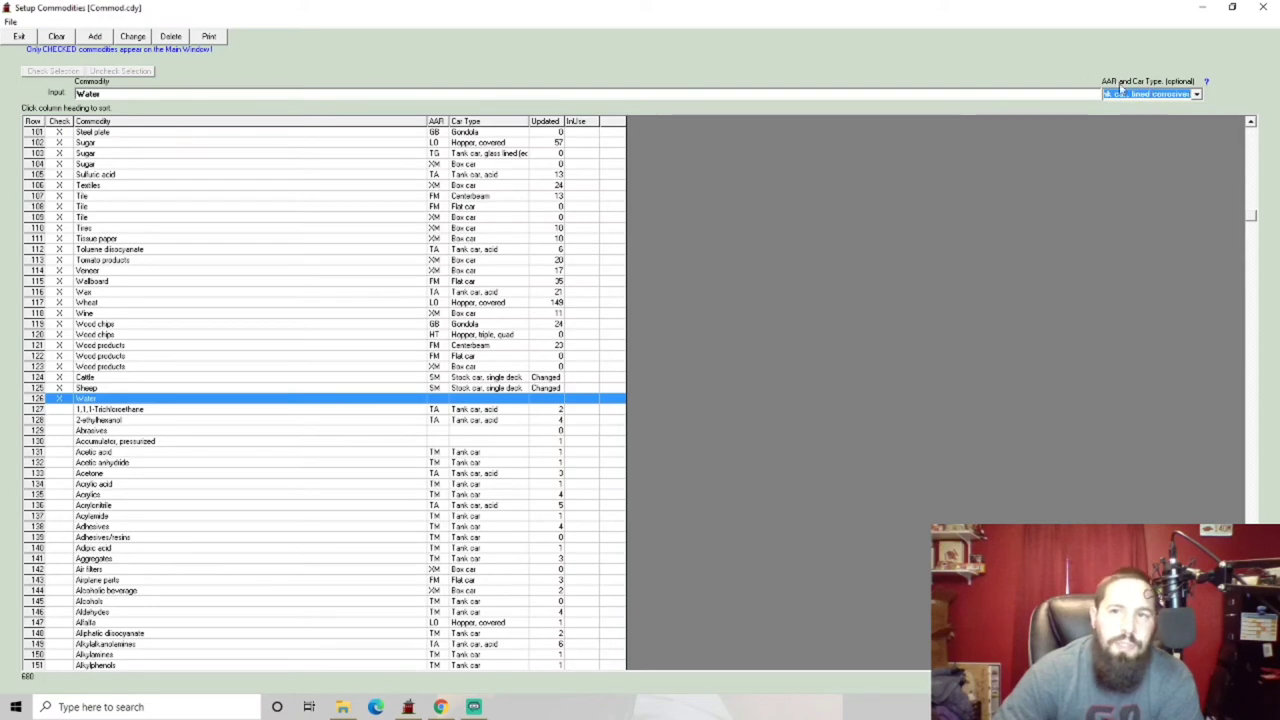
{"action": "left_click", "coordinate": [1196, 95]}
{"action": "left_click", "coordinate": [1140, 142]}
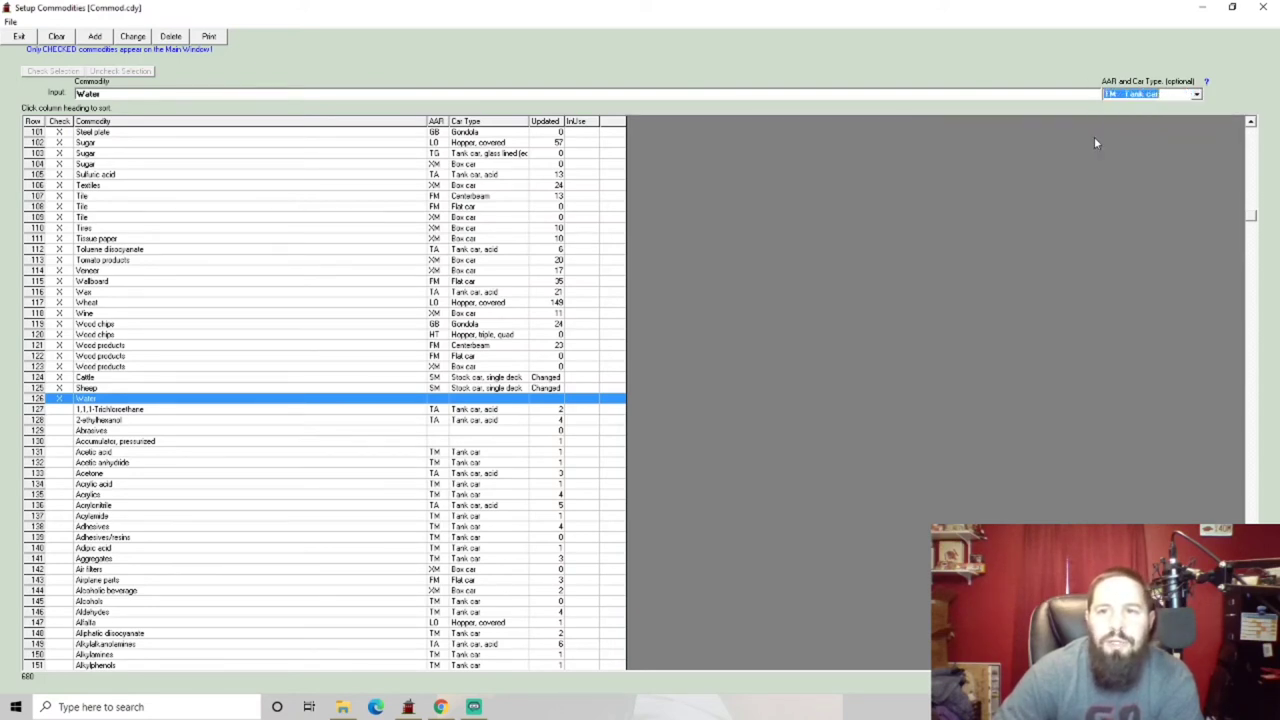
{"action": "left_click", "coordinate": [133, 36]}
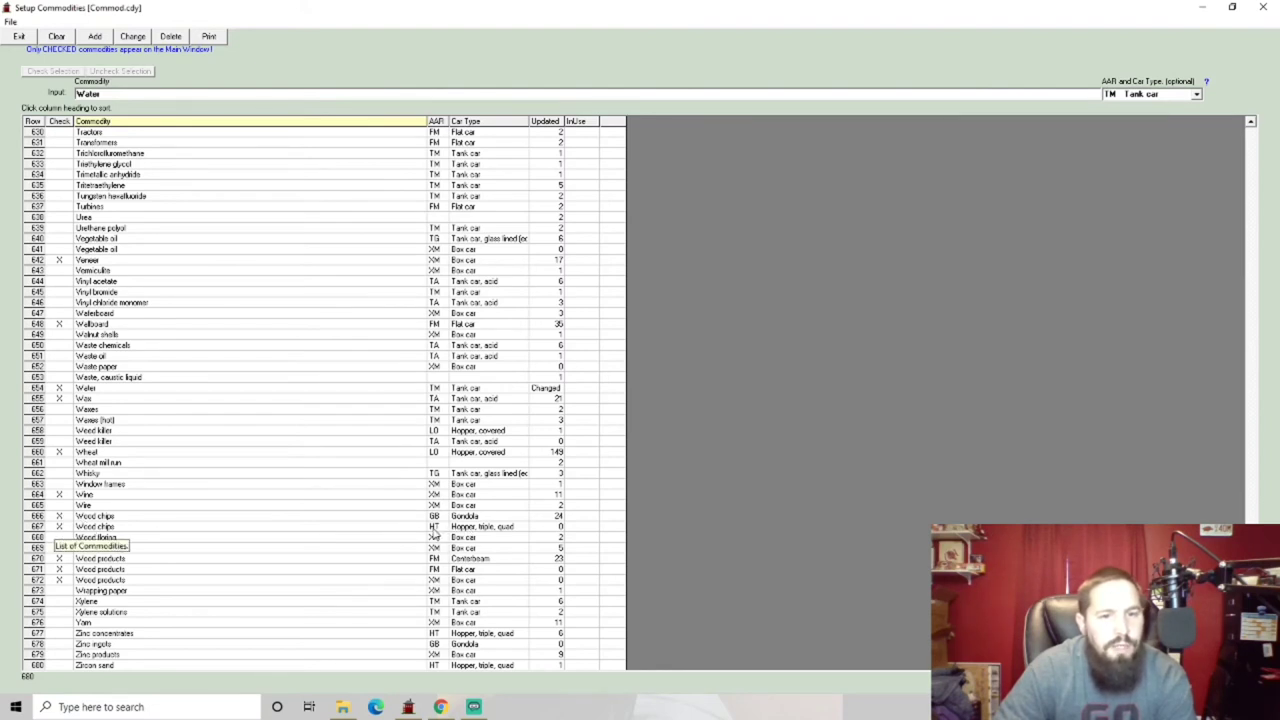
Step: Add a Wood chips commodity entry with a new AAR car type HTS, Hopper, triple, based on the existing HT entry
{"action": "left_click", "coordinate": [86, 527]}
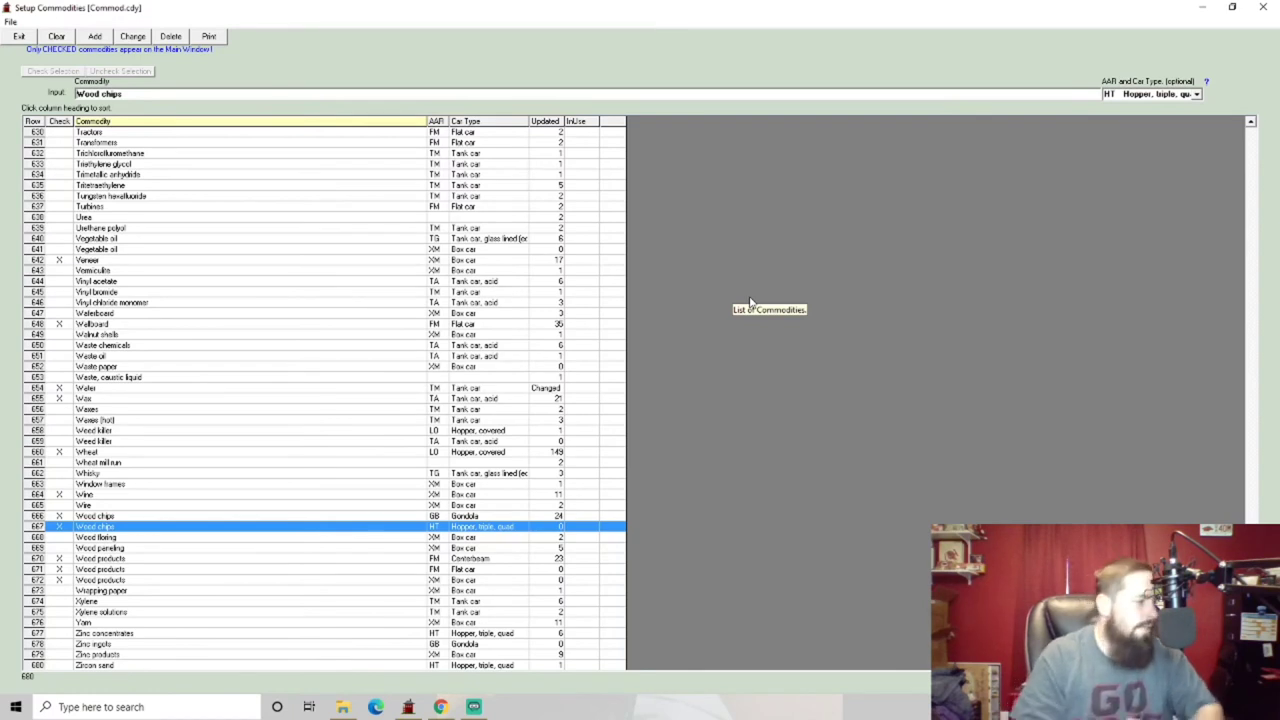
{"action": "left_click", "coordinate": [1196, 94]}
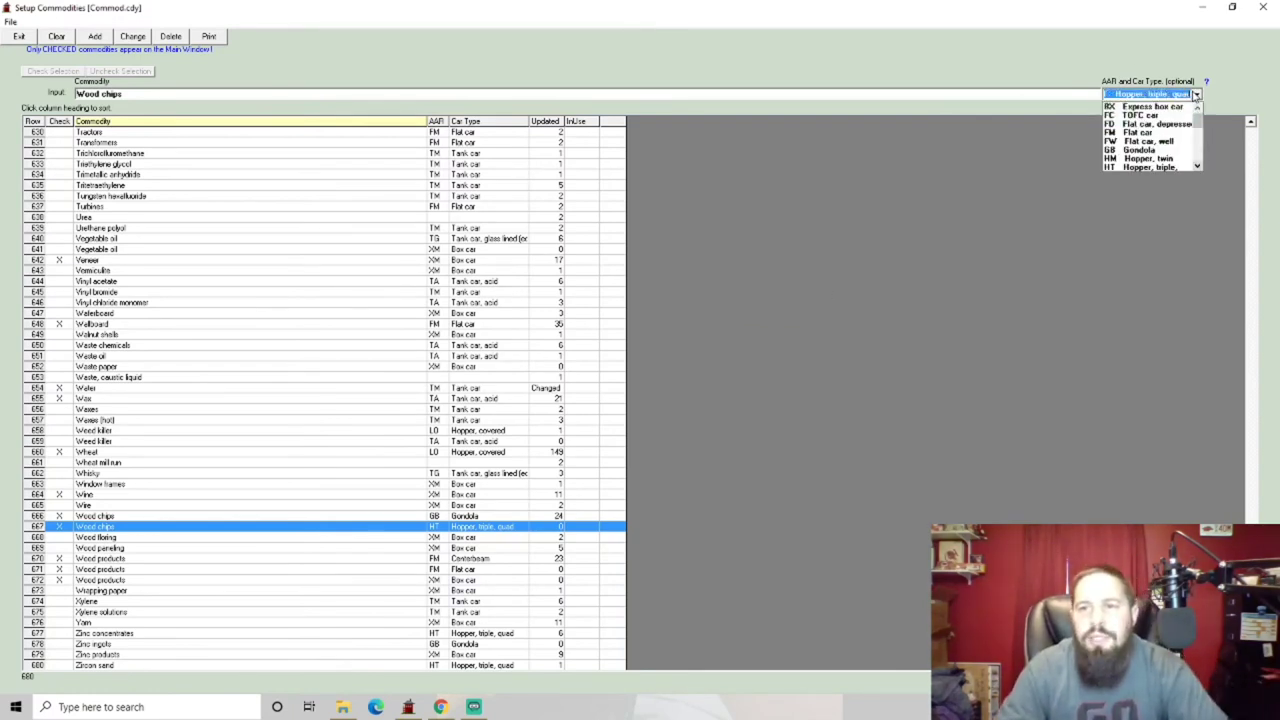
{"action": "left_click", "coordinate": [1197, 166]}
{"action": "left_click", "coordinate": [1197, 166]}
{"action": "left_click", "coordinate": [1197, 166]}
{"action": "left_click", "coordinate": [1197, 166]}
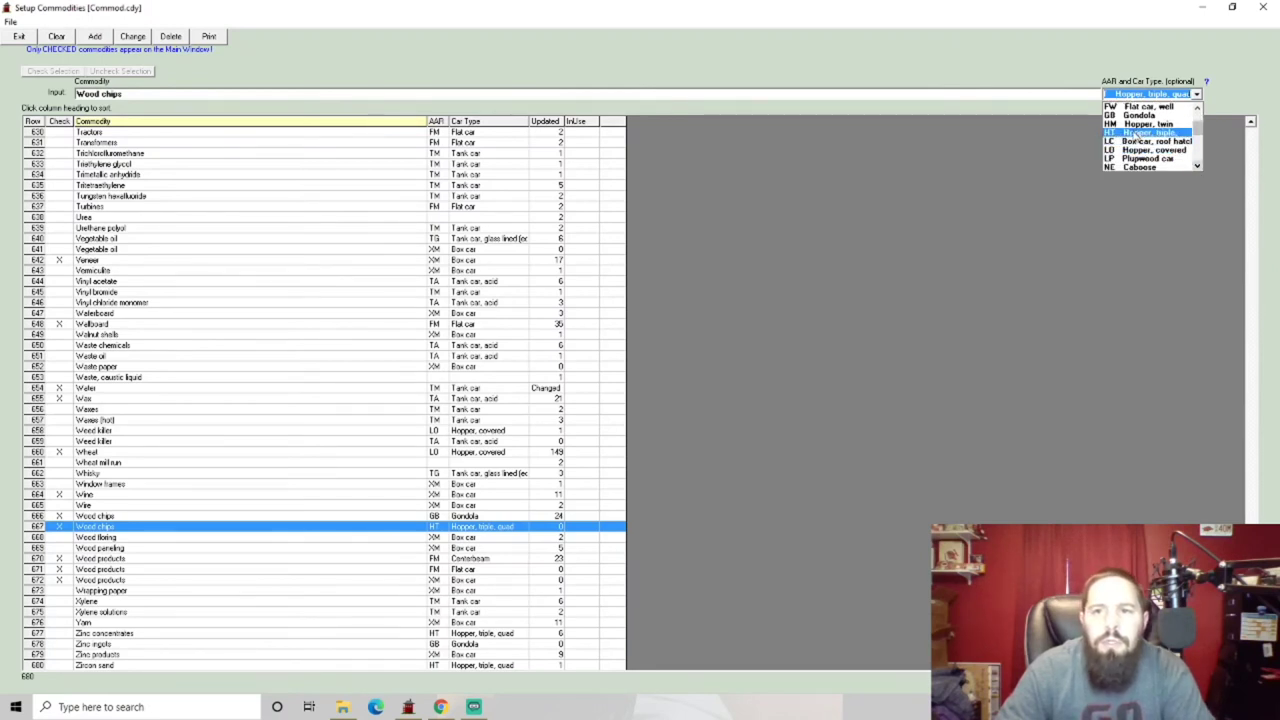
{"action": "left_click", "coordinate": [1130, 135]}
{"action": "left_click", "coordinate": [1119, 95]}
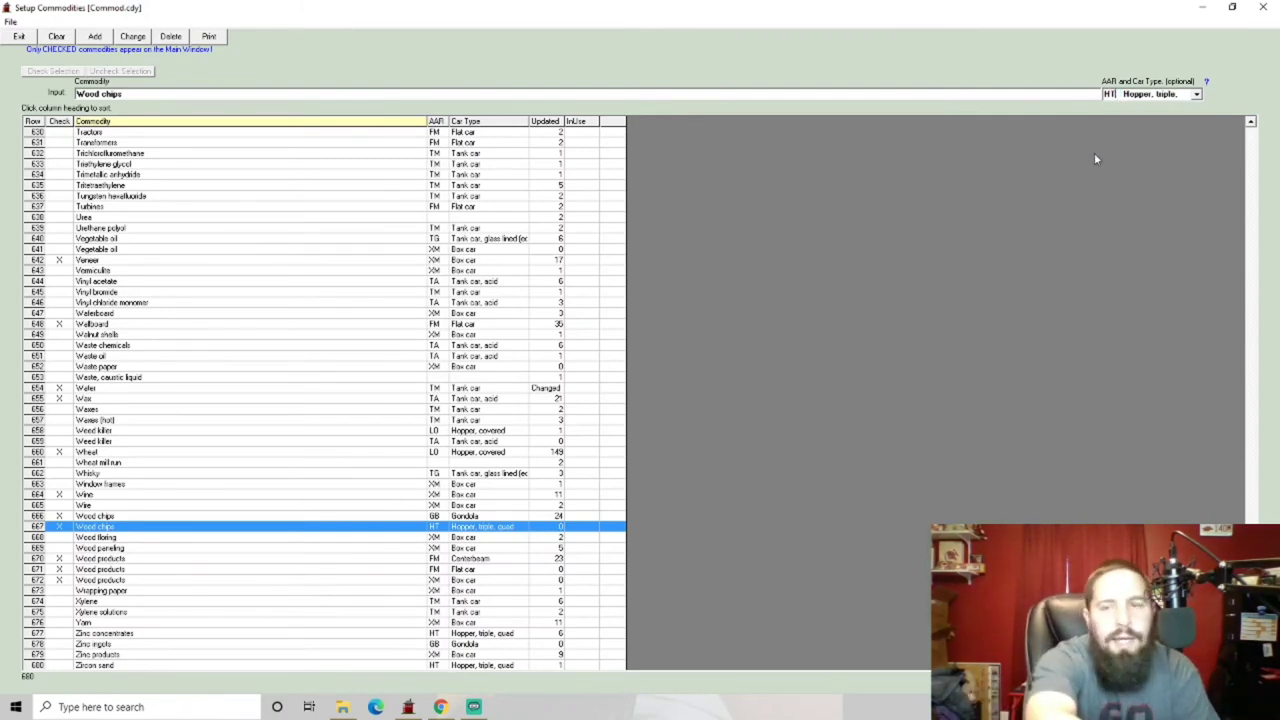
{"action": "type", "text": "S"}
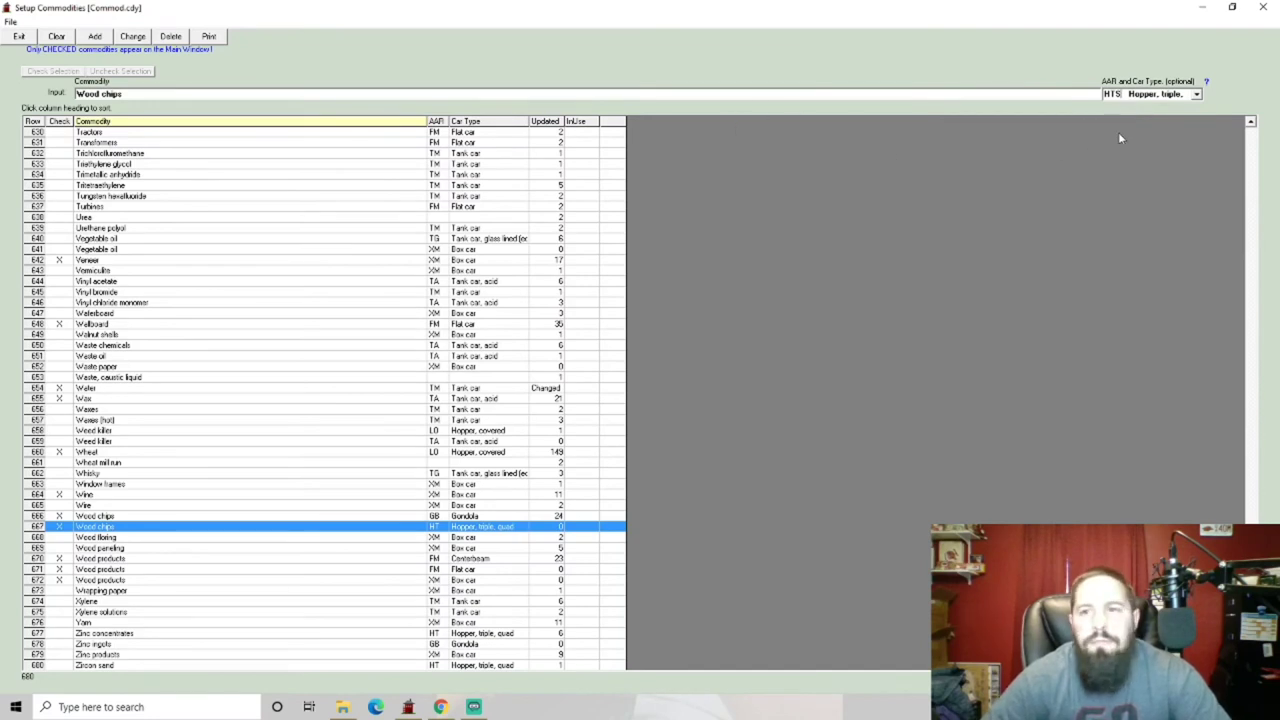
{"action": "left_click", "coordinate": [93, 37]}
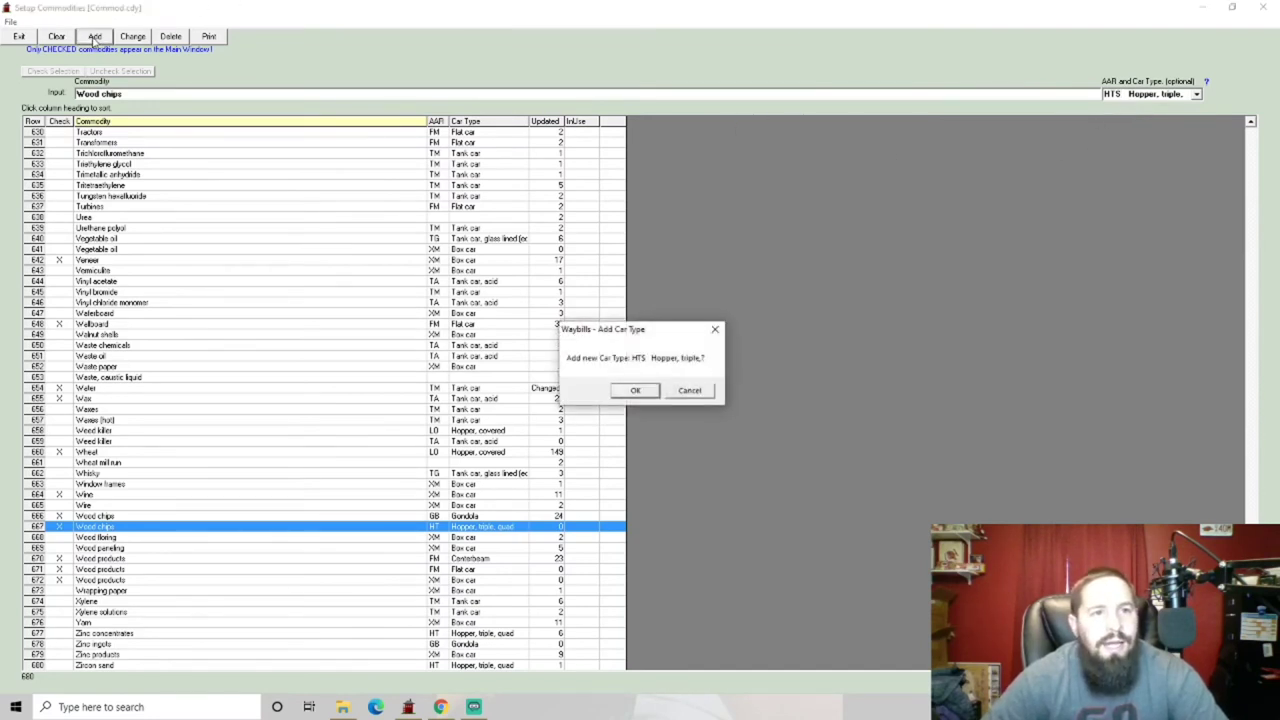
{"action": "left_click", "coordinate": [644, 396]}
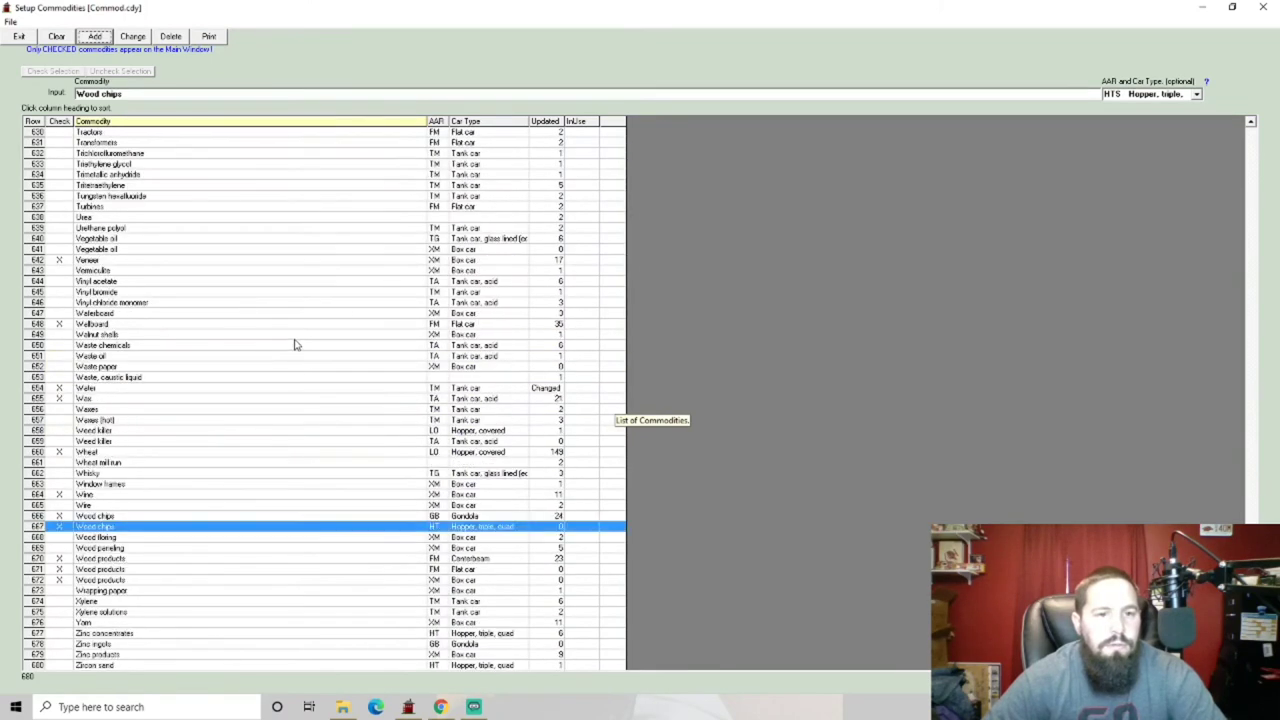
{"action": "left_click", "coordinate": [118, 122]}
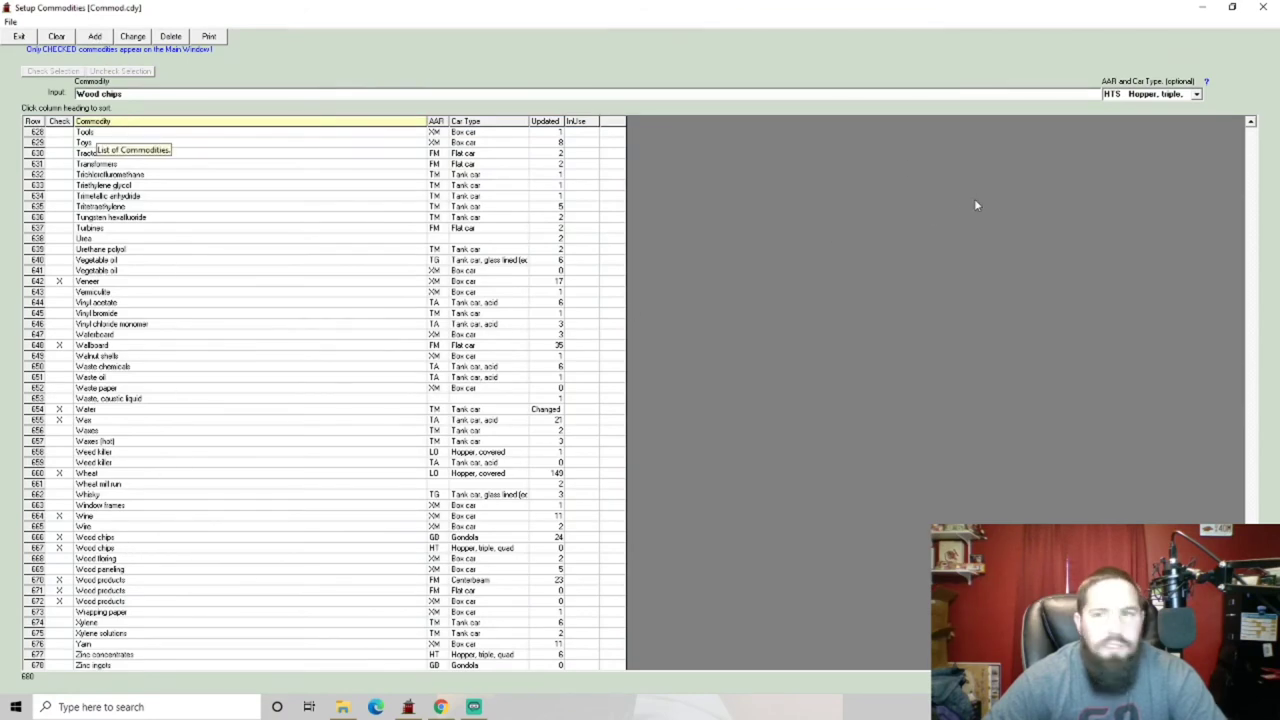
{"action": "left_click", "coordinate": [92, 37]}
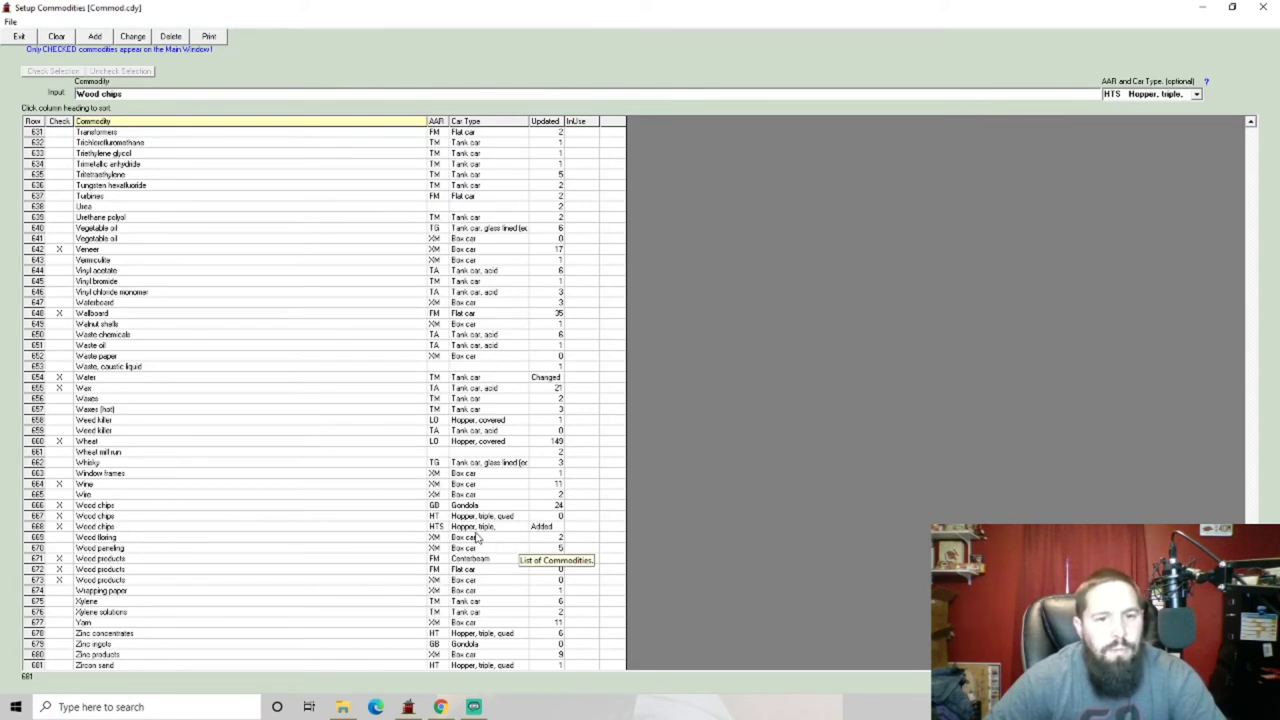
Step: Uncheck the GB gondola and HT hopper entries for Wood chips, keep the HTS entry checked and leave the commodities setup
{"action": "left_click", "coordinate": [61, 507]}
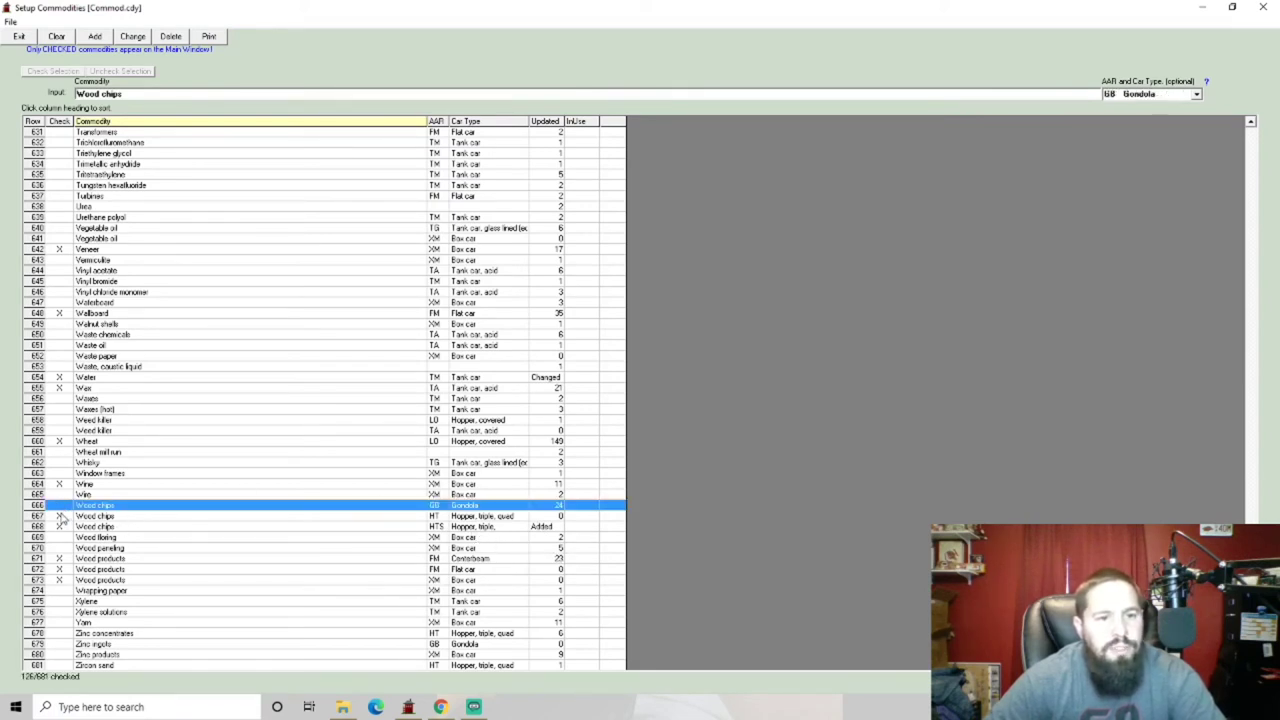
{"action": "left_click", "coordinate": [61, 518]}
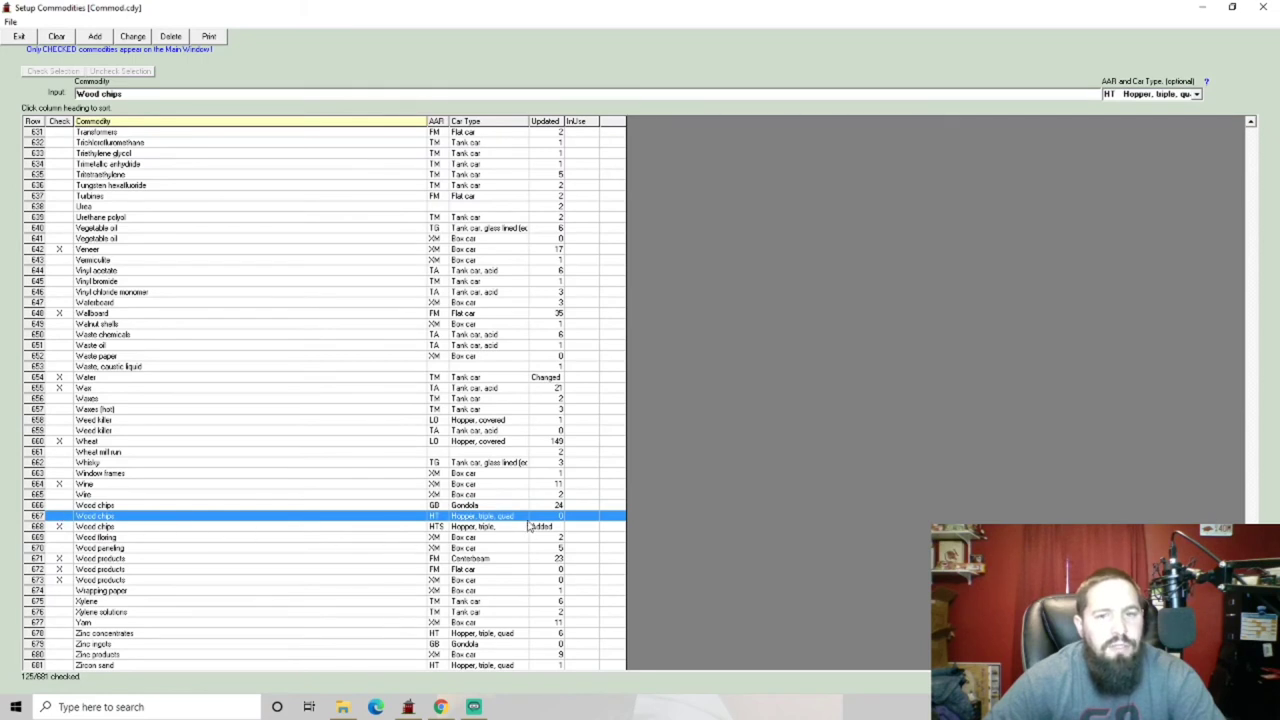
{"action": "left_click", "coordinate": [444, 529]}
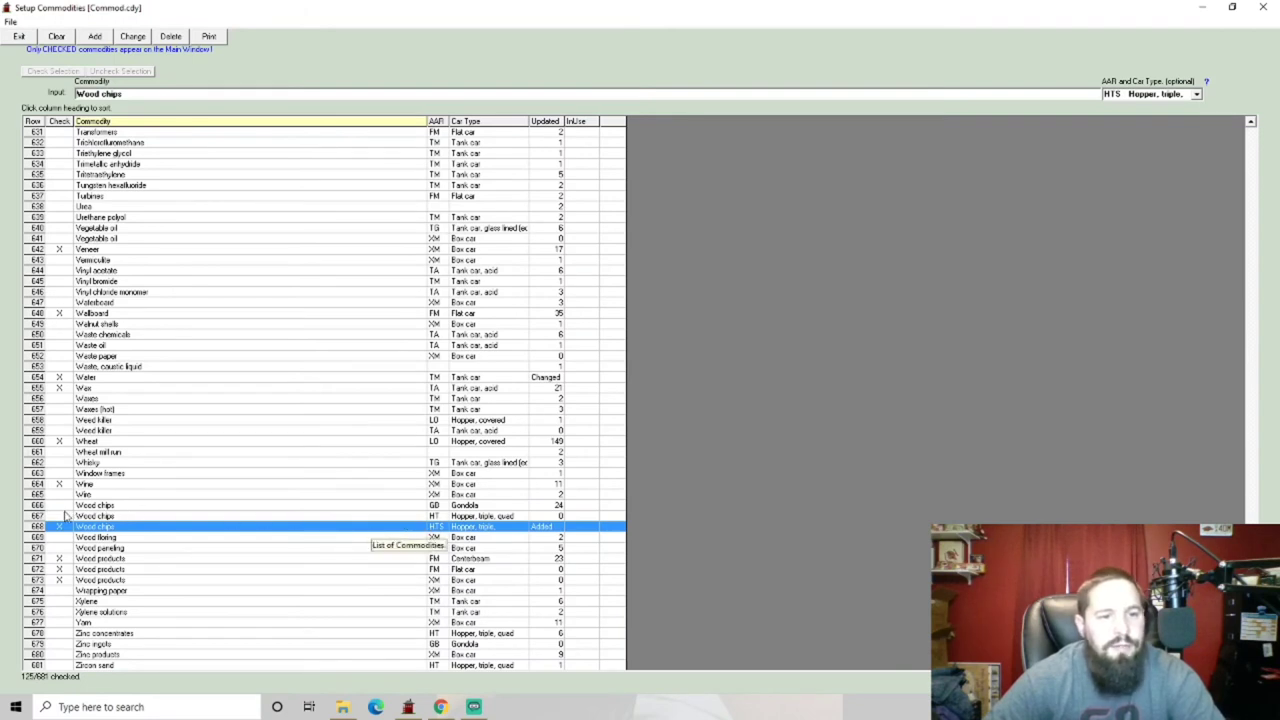
{"action": "left_click", "coordinate": [20, 37]}
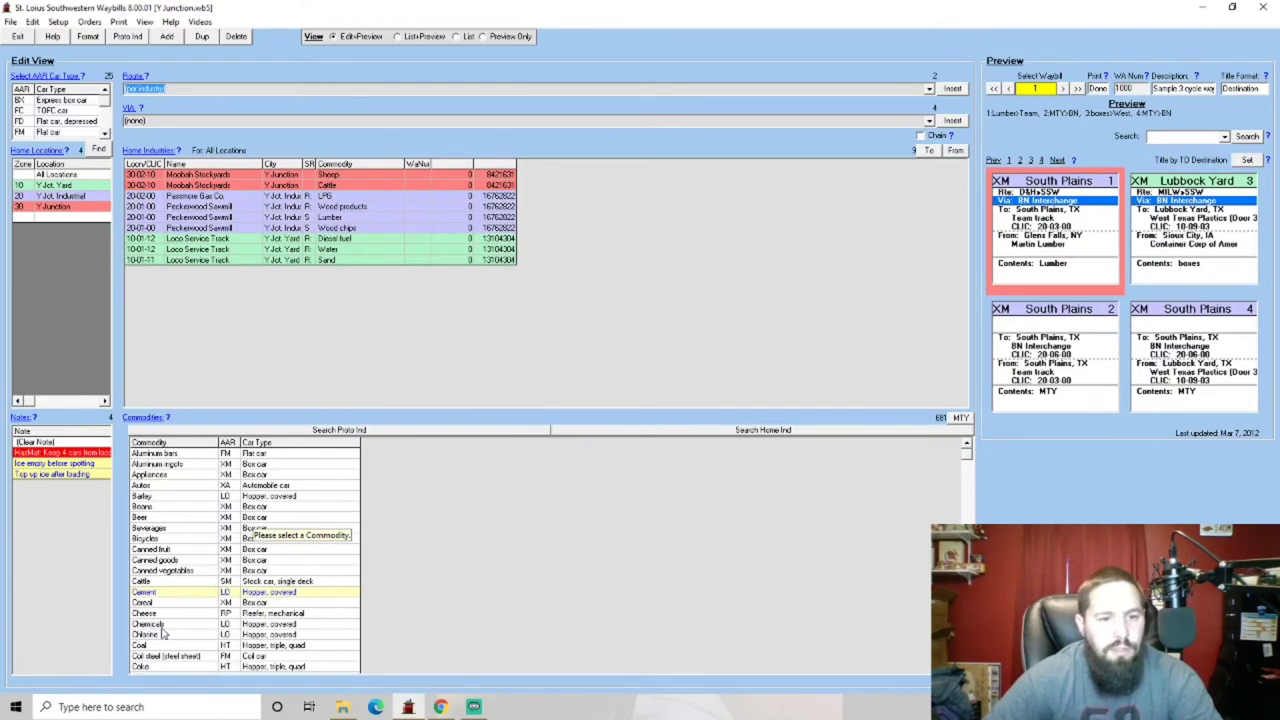
Step: Review the car types of Wood chips, Water and the other checked commodities in the main window's commodities list
{"action": "scroll", "coordinate": [266, 591], "scroll_direction": "down", "scroll_amount": 15}
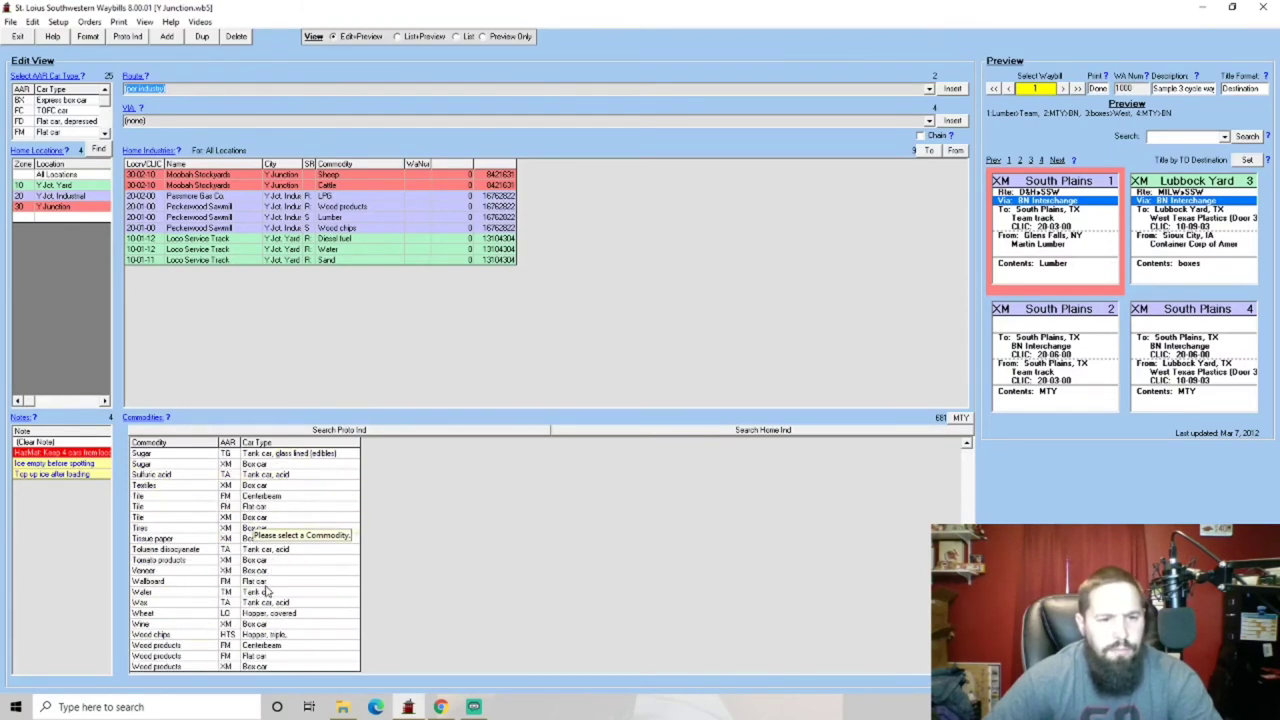
{"action": "left_click", "coordinate": [148, 635]}
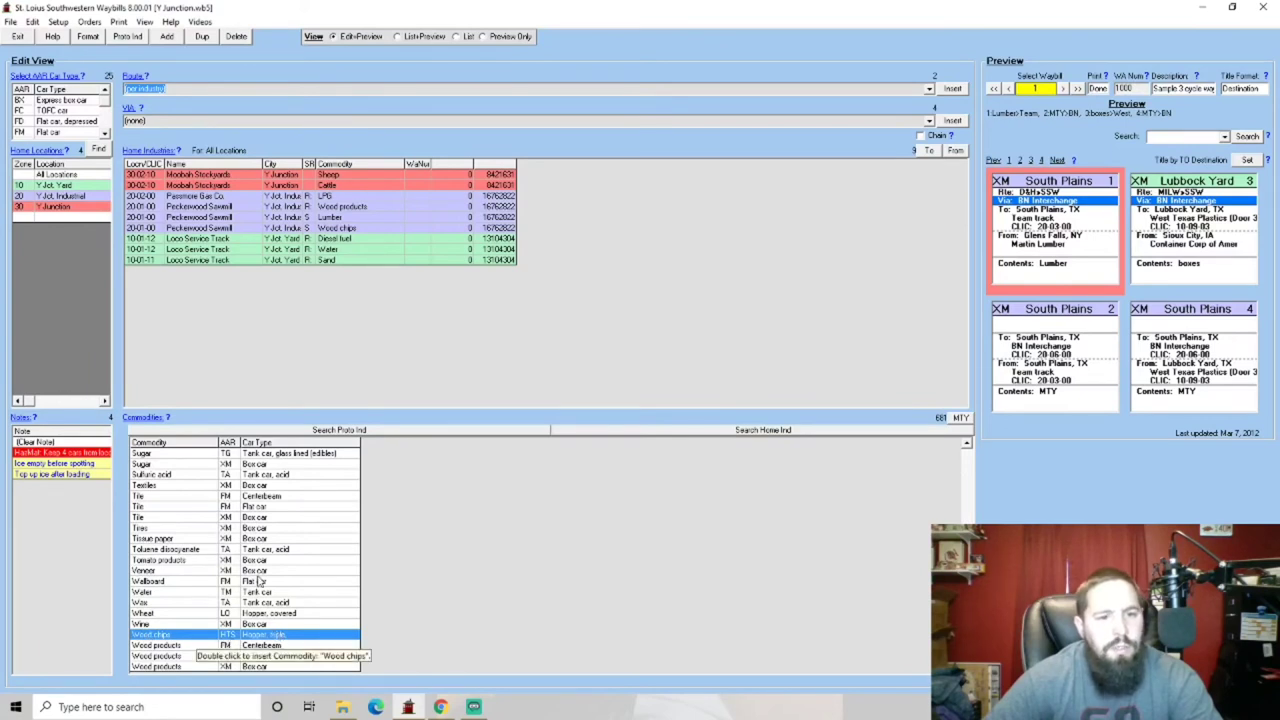
{"action": "left_click", "coordinate": [144, 594]}
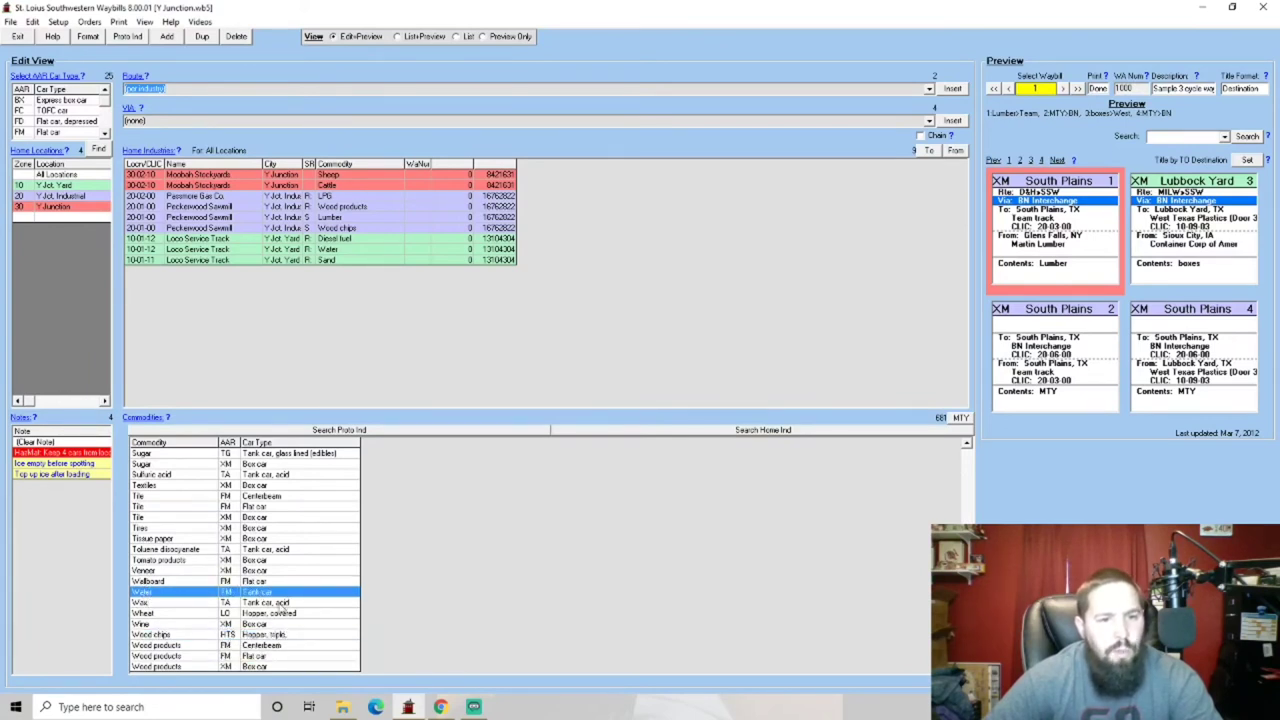
{"action": "scroll", "coordinate": [243, 602], "scroll_direction": "up", "scroll_amount": 10}
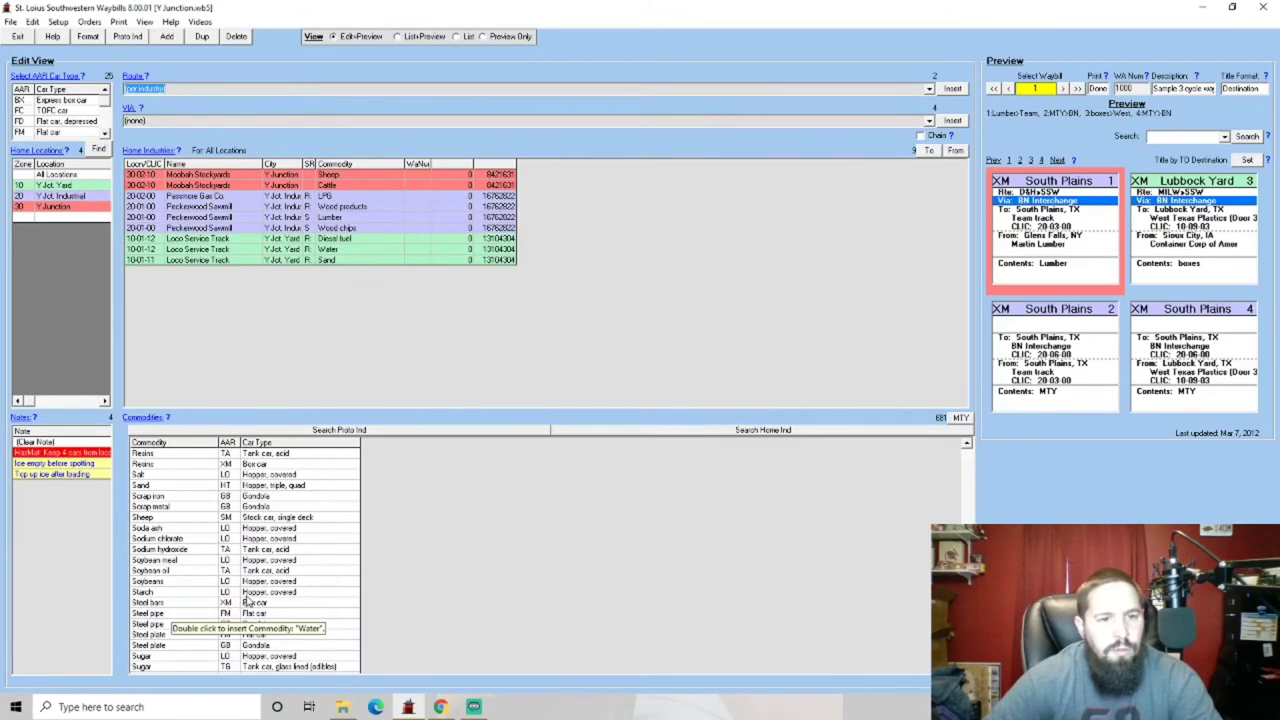
Step: Review the car types assigned to the commodities in the main window's list, including Sheep and Cattle
{"action": "scroll", "coordinate": [258, 628], "scroll_direction": "down", "scroll_amount": 8}
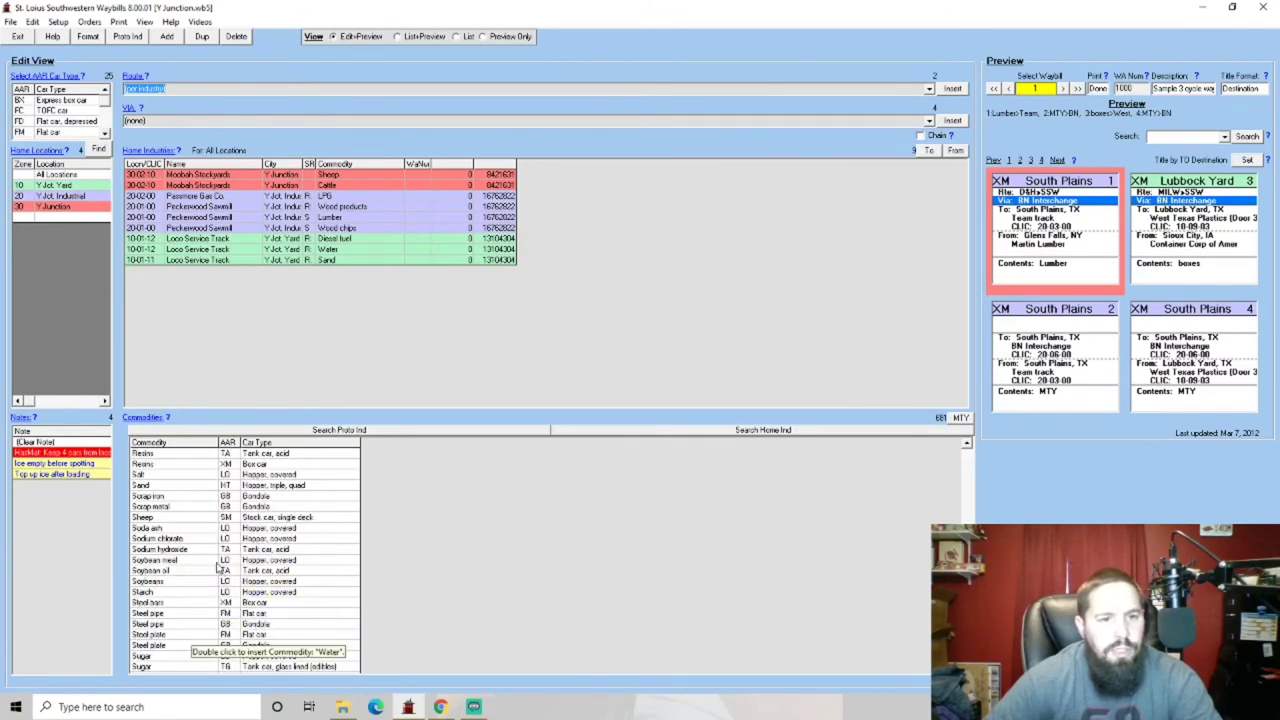
{"action": "left_click", "coordinate": [146, 520]}
{"action": "scroll", "coordinate": [276, 563], "scroll_direction": "up", "scroll_amount": 15}
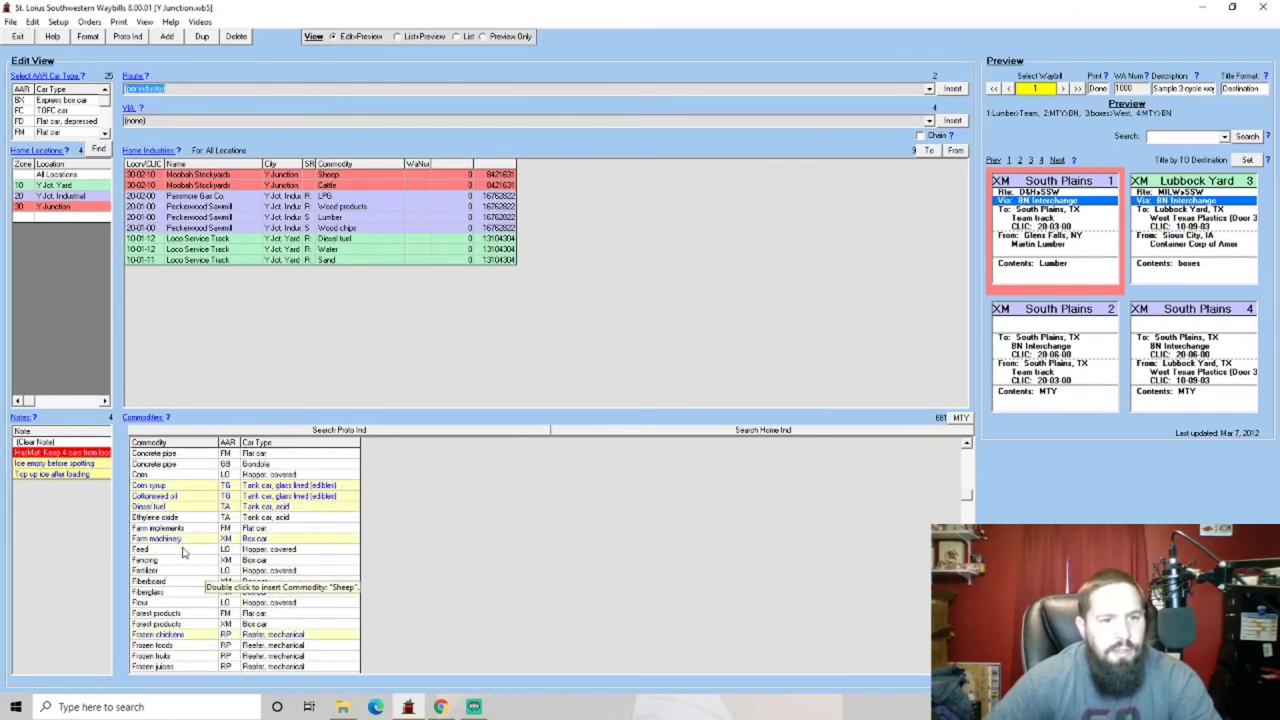
{"action": "scroll", "coordinate": [186, 568], "scroll_direction": "up", "scroll_amount": 8}
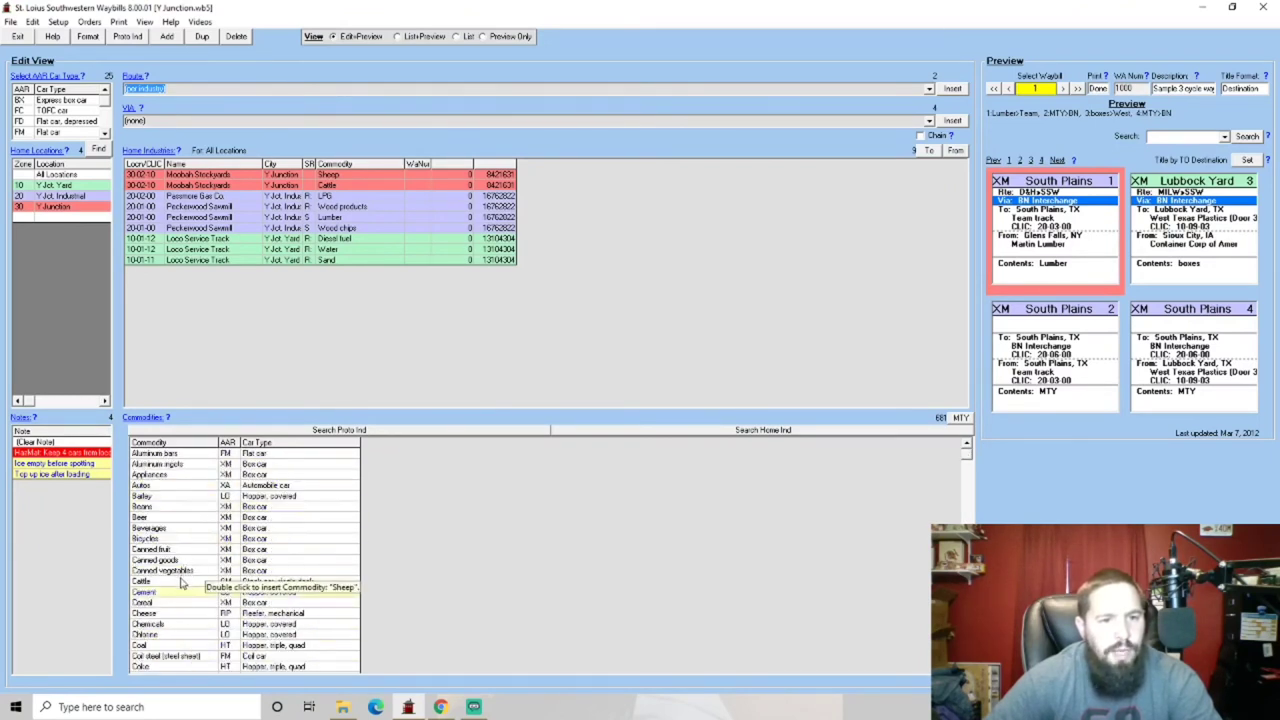
{"action": "left_click", "coordinate": [178, 582]}
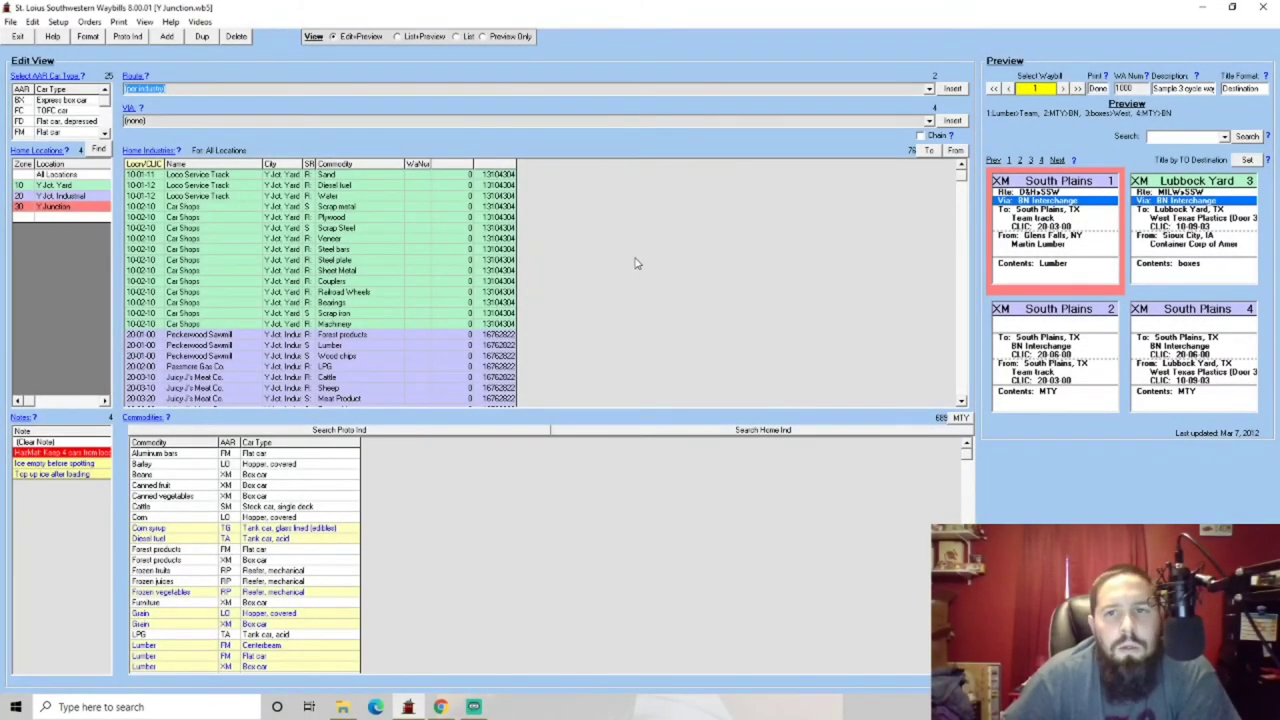
Step: Review the home industries and their commodities for all locations, and view the zone titles in the waybill format setup
{"action": "scroll", "coordinate": [446, 241], "scroll_direction": "down", "scroll_amount": 8}
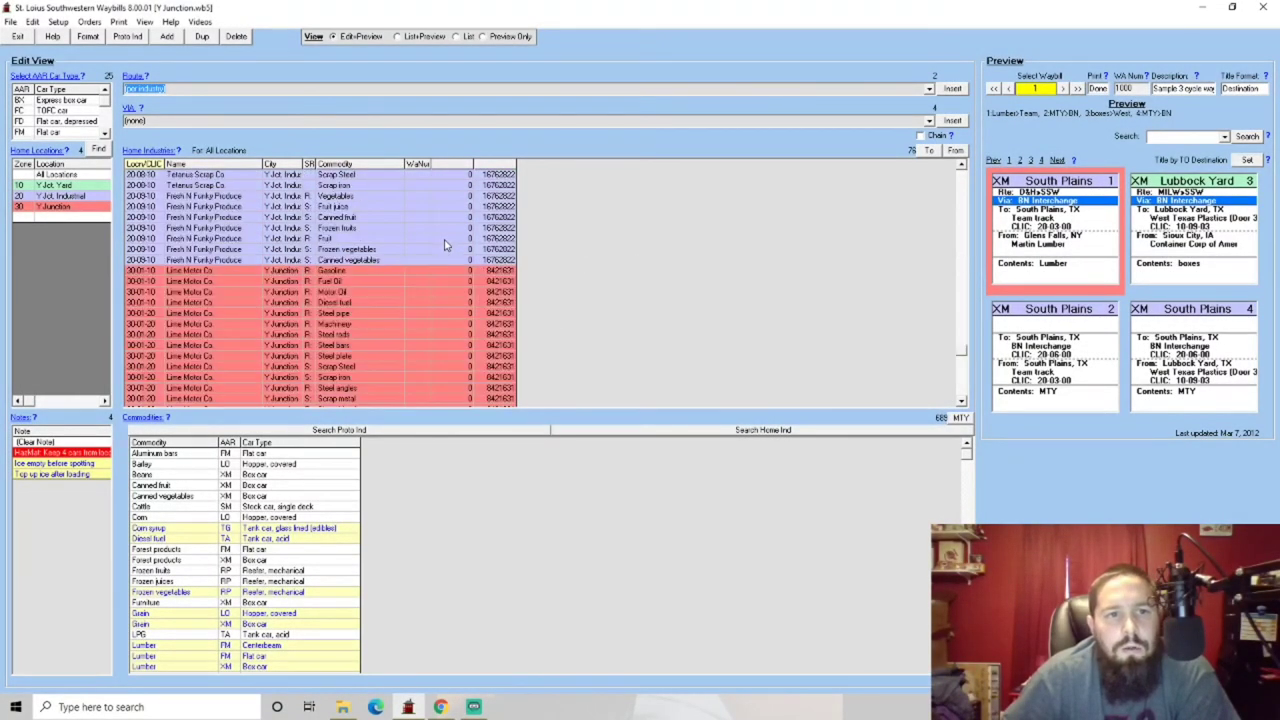
{"action": "scroll", "coordinate": [446, 241], "scroll_direction": "up", "scroll_amount": 4}
{"action": "scroll", "coordinate": [446, 246], "scroll_direction": "up", "scroll_amount": 4}
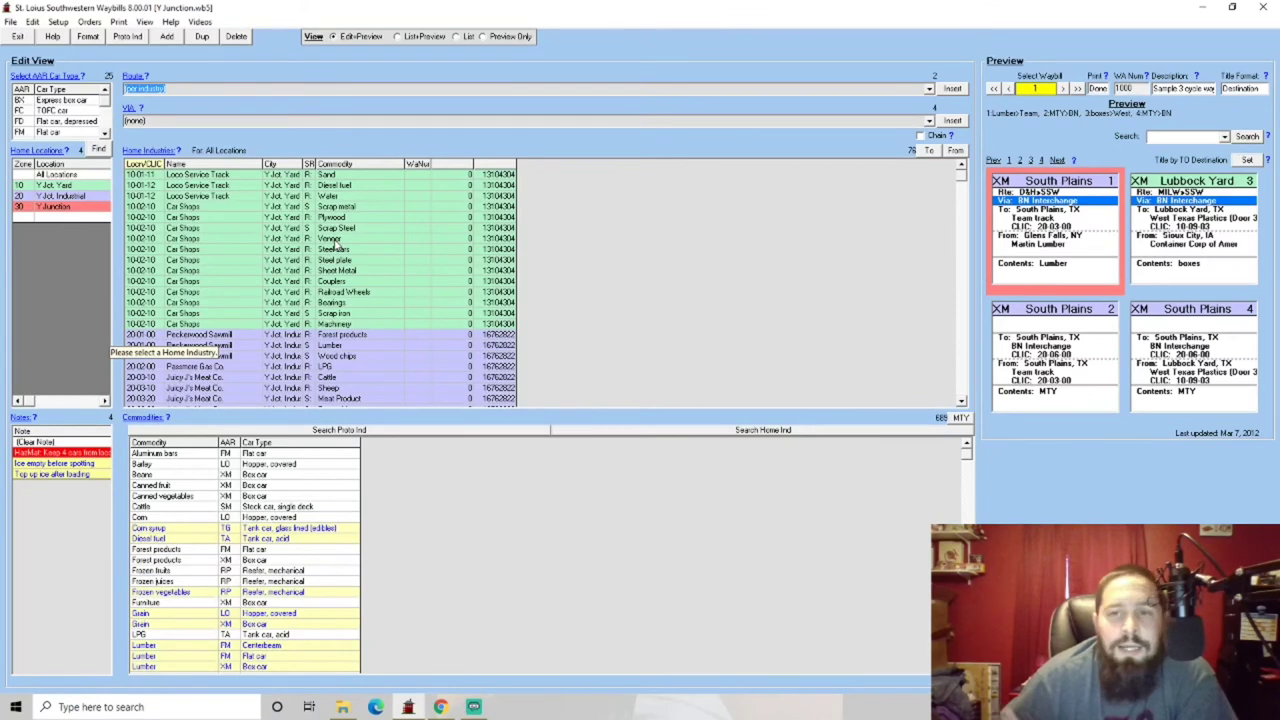
{"action": "scroll", "coordinate": [340, 241], "scroll_direction": "down", "scroll_amount": 7}
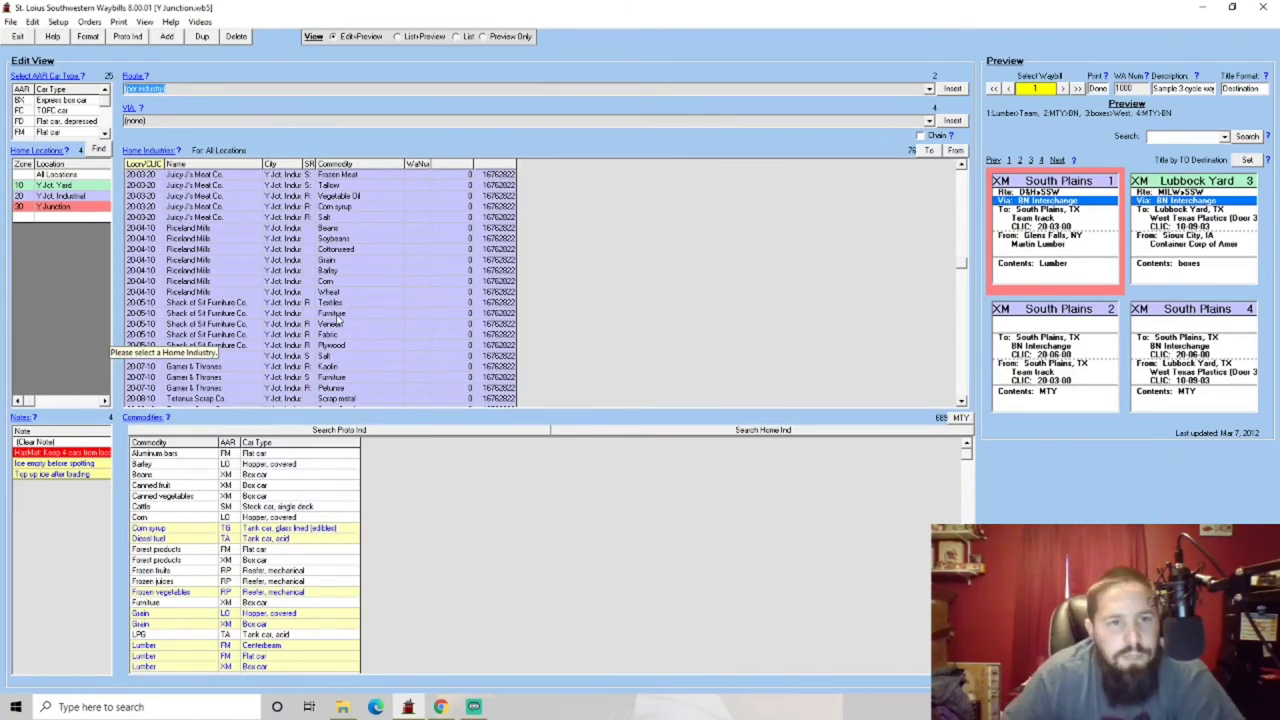
{"action": "scroll", "coordinate": [266, 294], "scroll_direction": "down", "scroll_amount": 7}
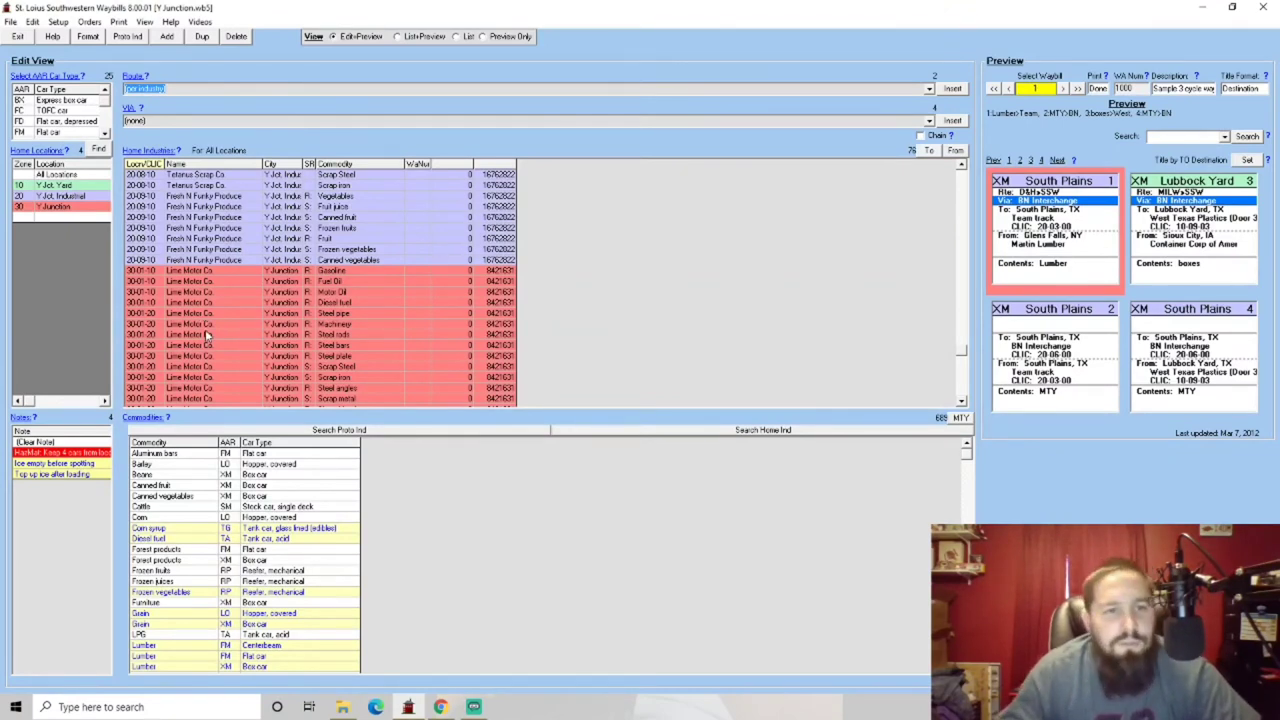
{"action": "scroll", "coordinate": [207, 336], "scroll_direction": "down", "scroll_amount": 4}
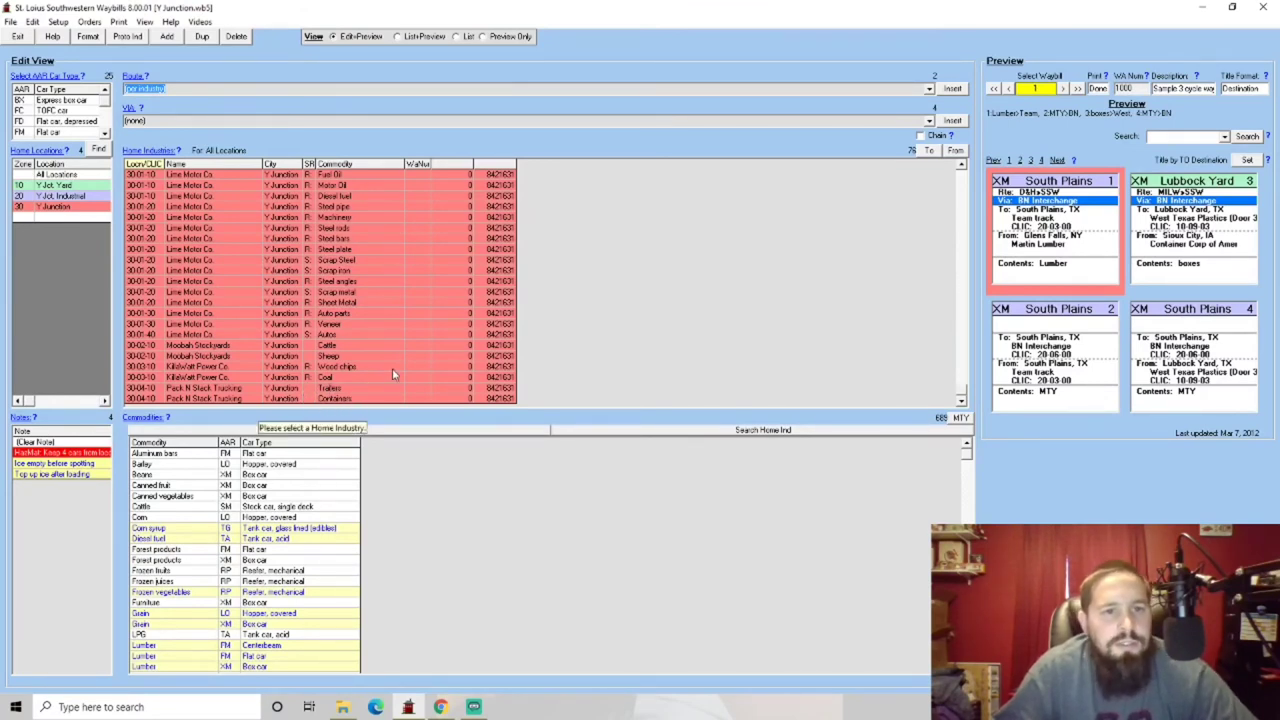
{"action": "scroll", "coordinate": [393, 374], "scroll_direction": "up", "scroll_amount": 7}
{"action": "scroll", "coordinate": [393, 374], "scroll_direction": "up", "scroll_amount": 8}
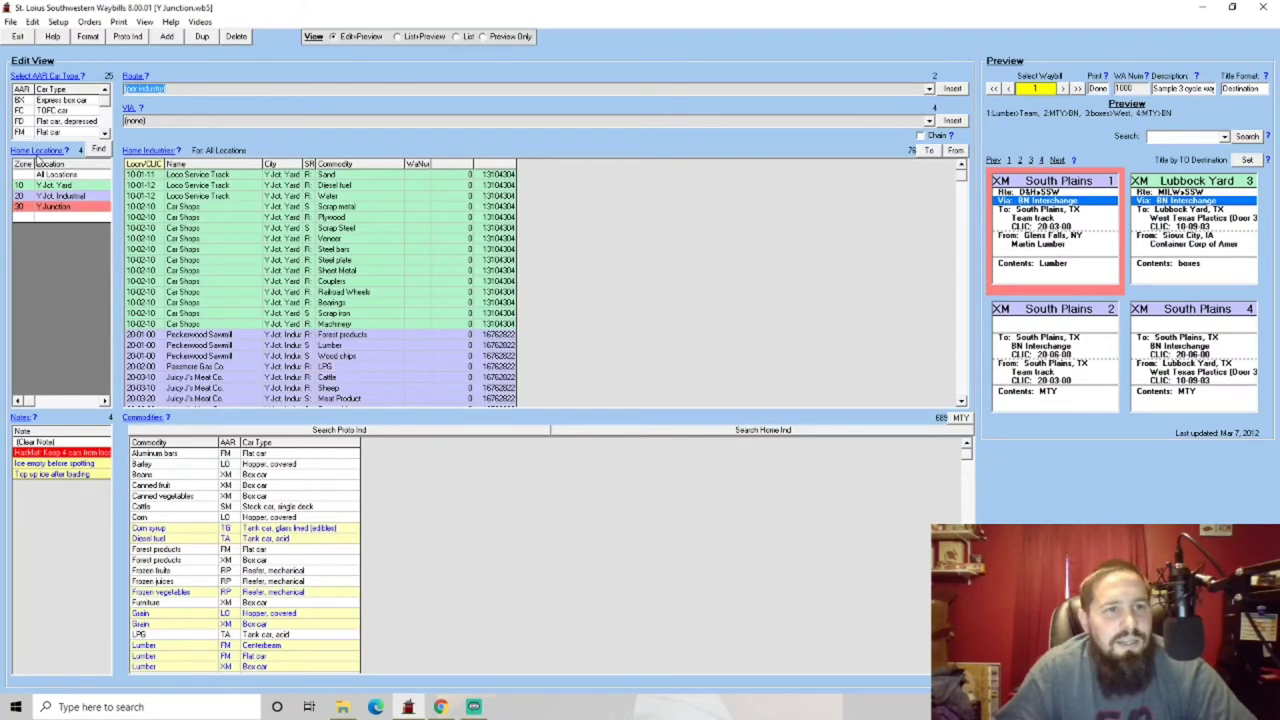
{"action": "left_click", "coordinate": [35, 151]}
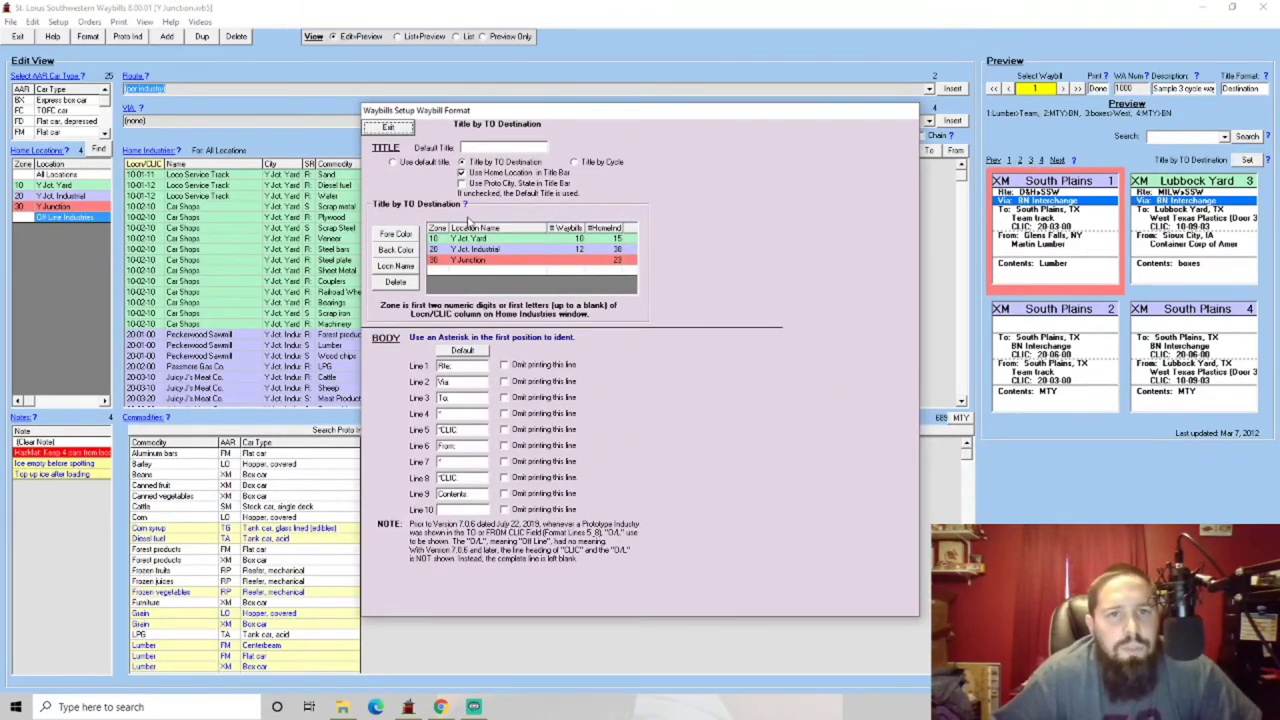
{"action": "left_click", "coordinate": [388, 127]}
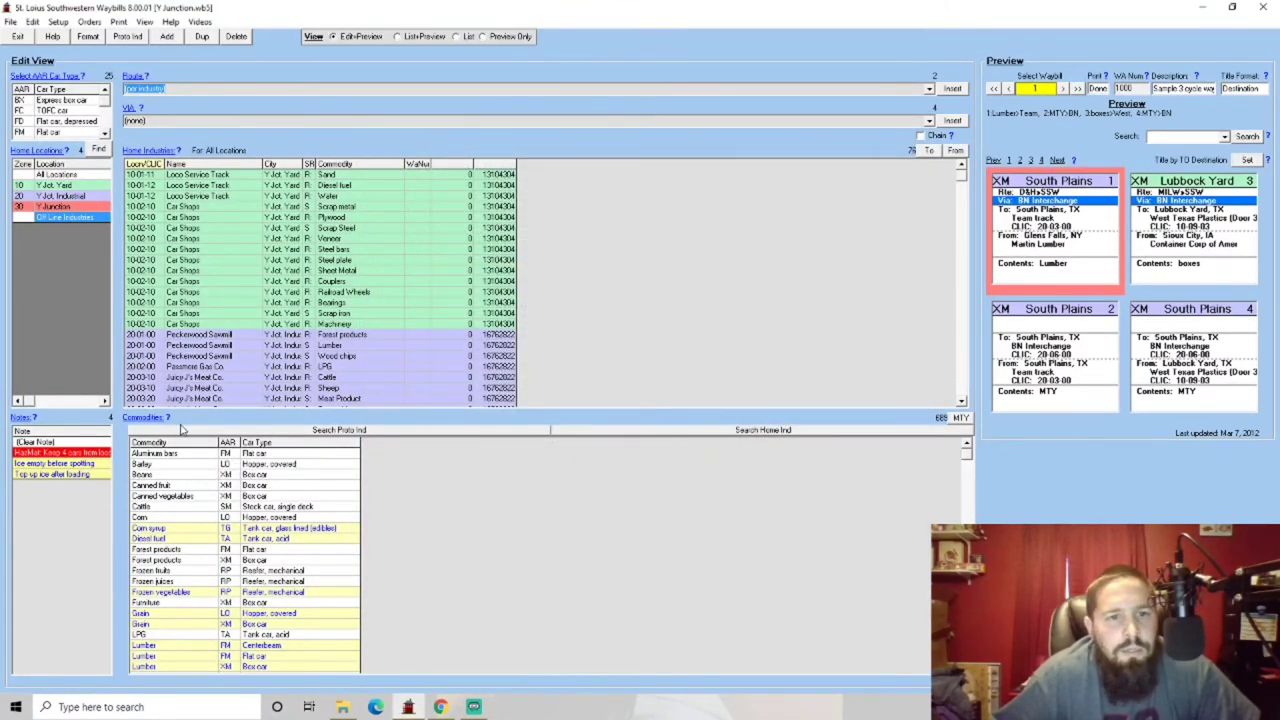
Step: In the commodities setup, sort by check status and check the Containers, Bearings, Auto parts, Couplers and Fabric commodities
{"action": "left_click", "coordinate": [148, 418]}
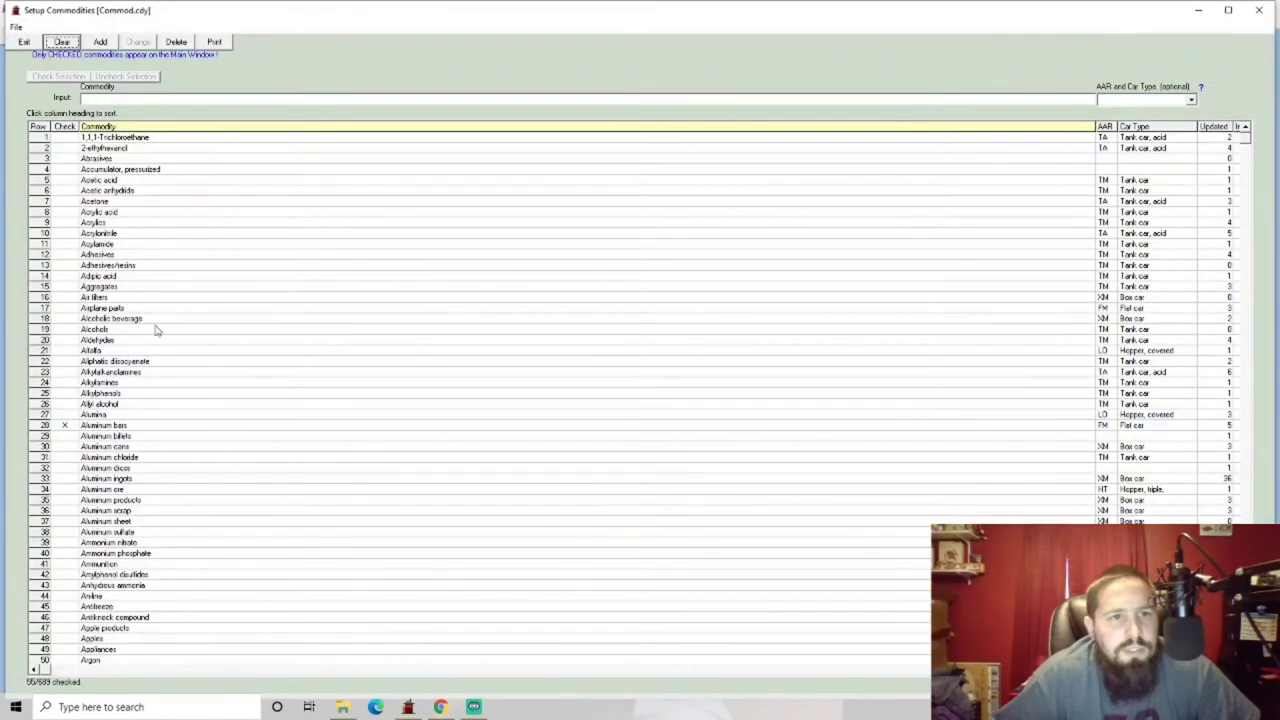
{"action": "left_click", "coordinate": [65, 128]}
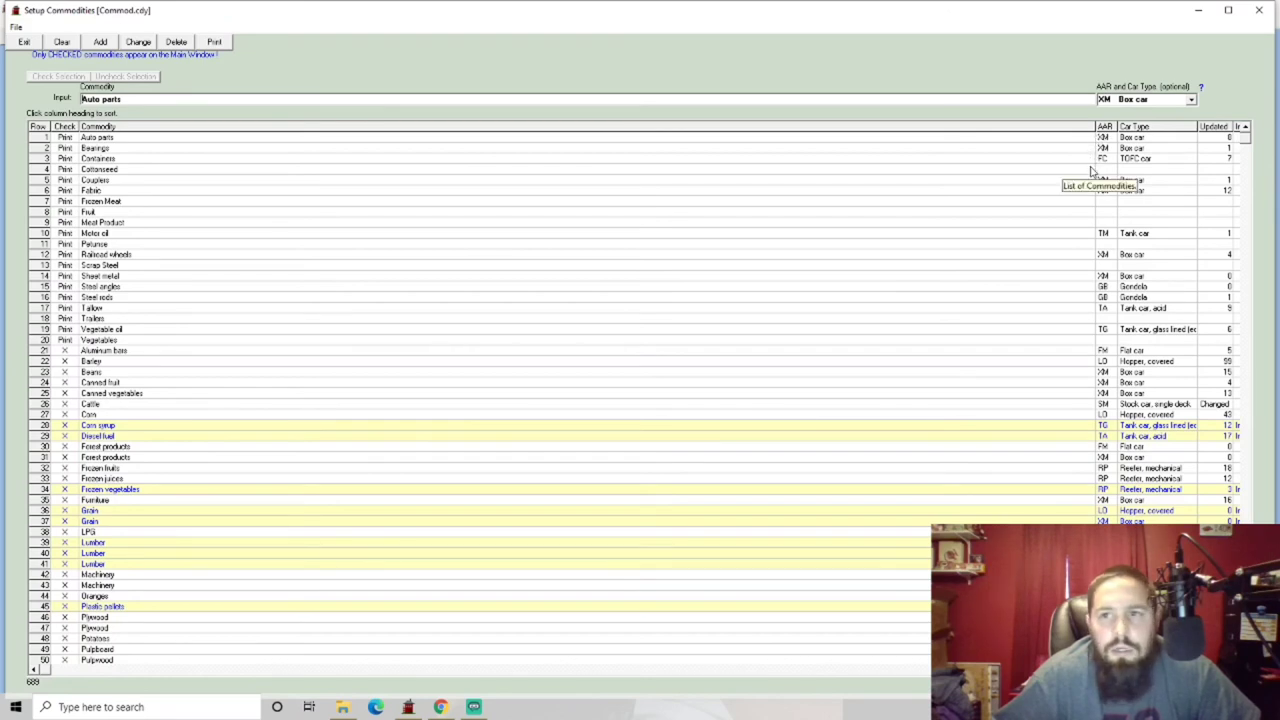
{"action": "left_click", "coordinate": [61, 161]}
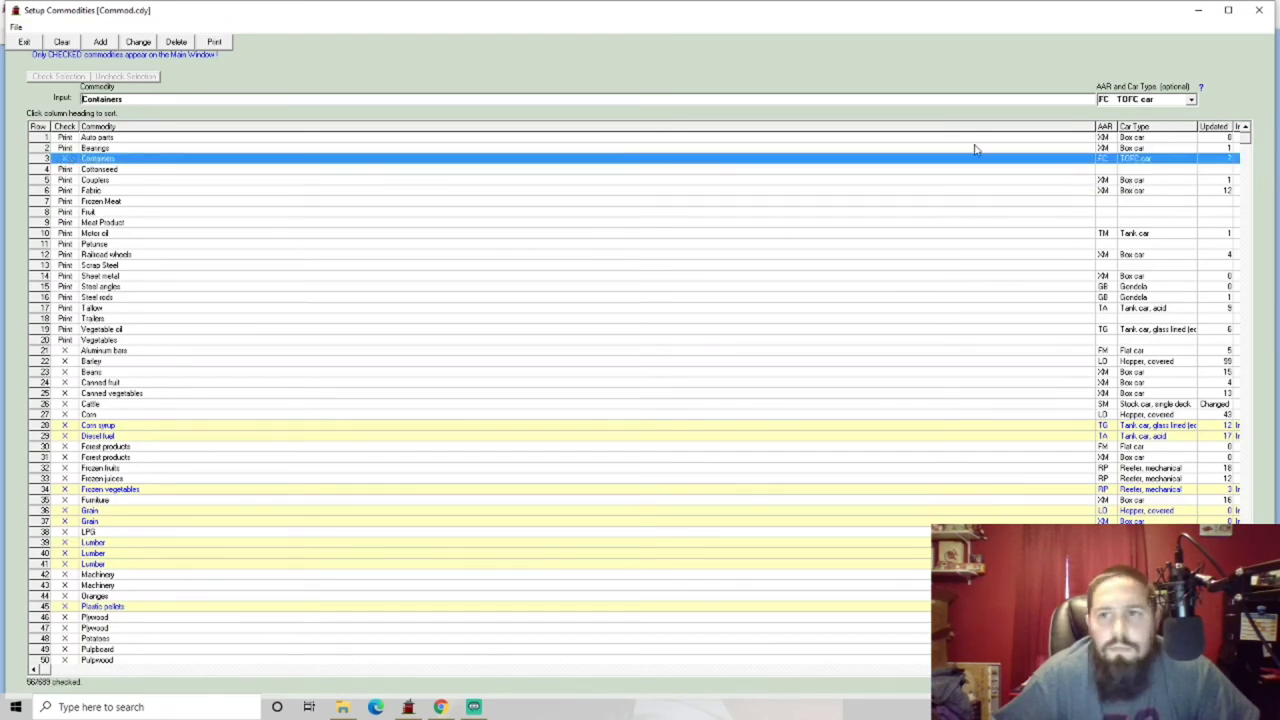
{"action": "left_click", "coordinate": [63, 148]}
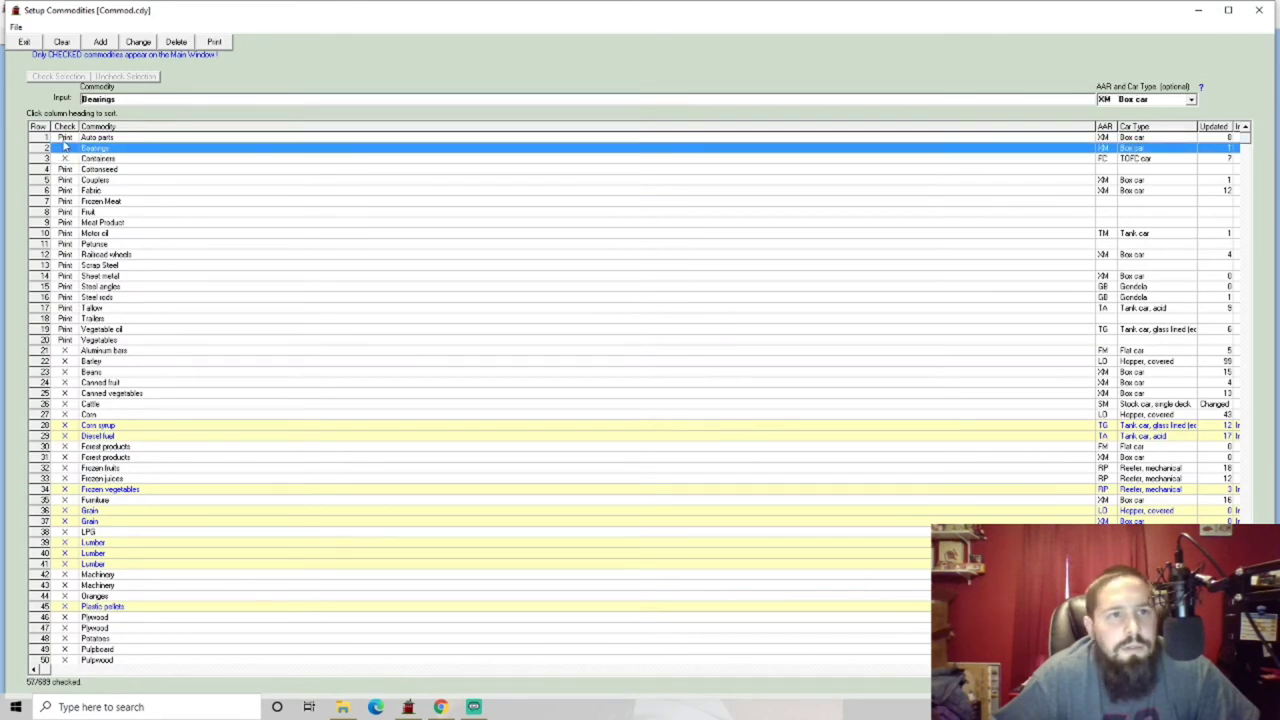
{"action": "left_click", "coordinate": [64, 138]}
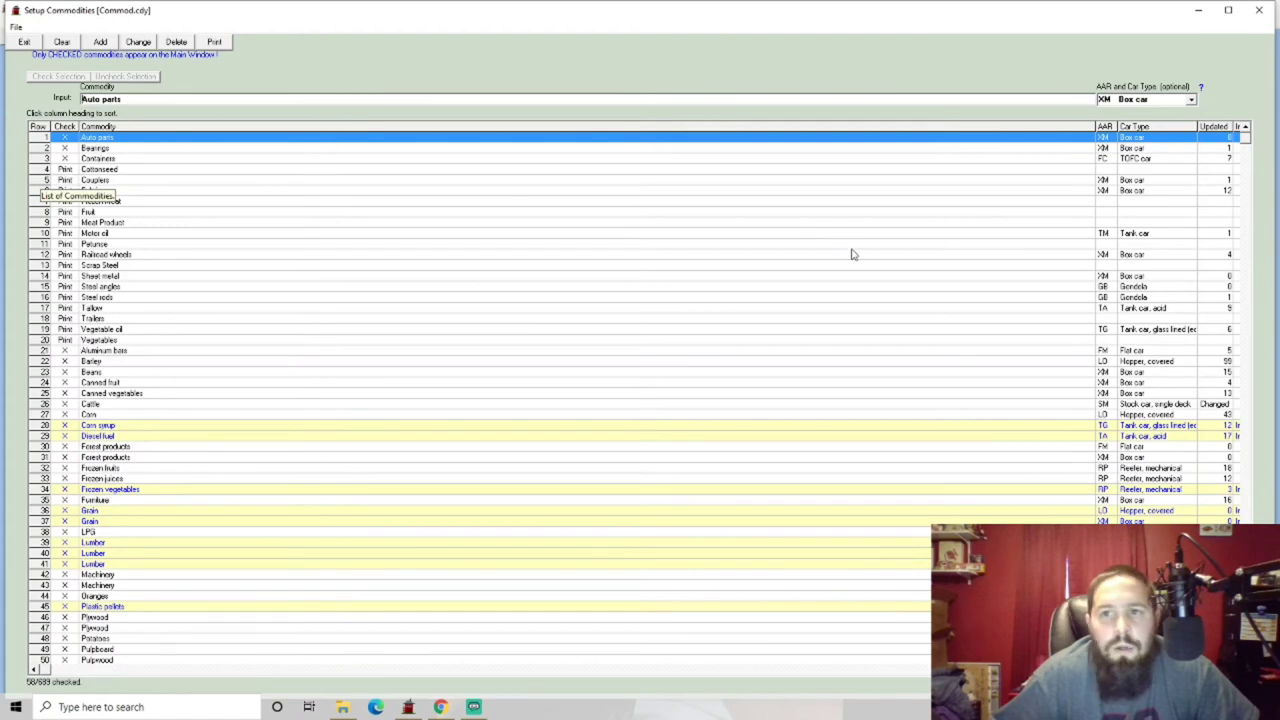
{"action": "left_click", "coordinate": [72, 181]}
{"action": "left_click", "coordinate": [72, 181]}
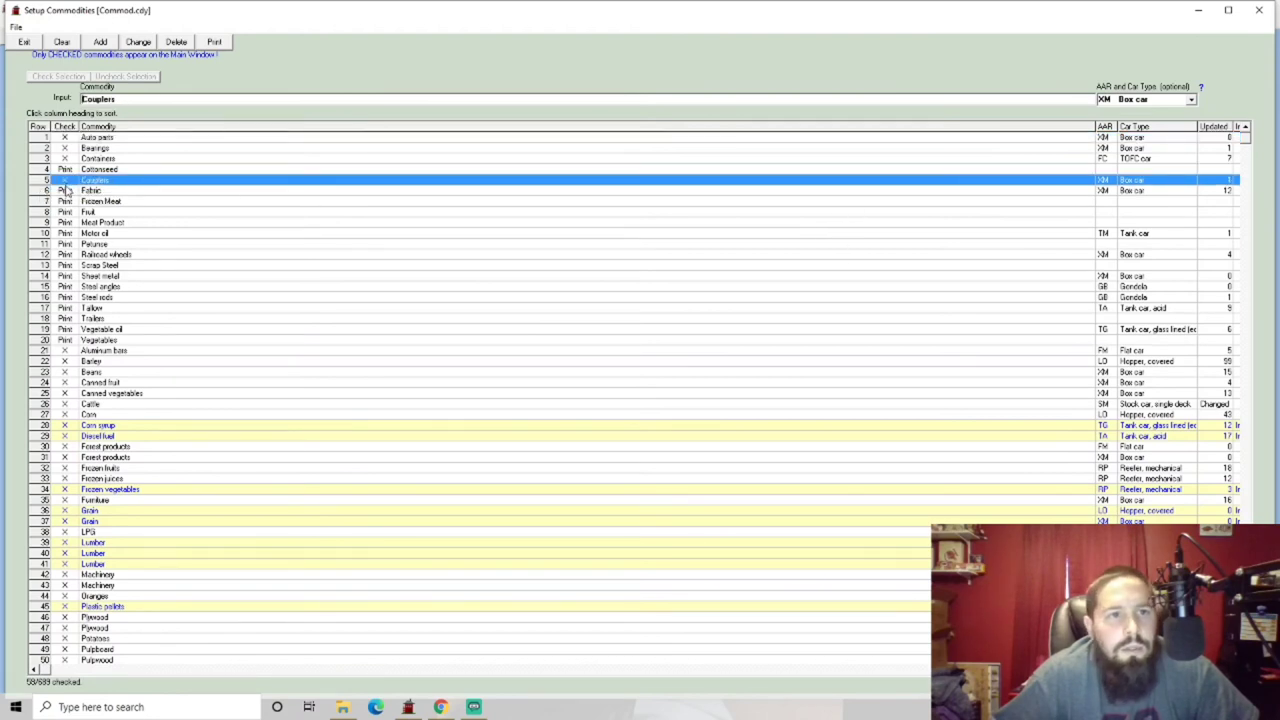
{"action": "left_click", "coordinate": [69, 191]}
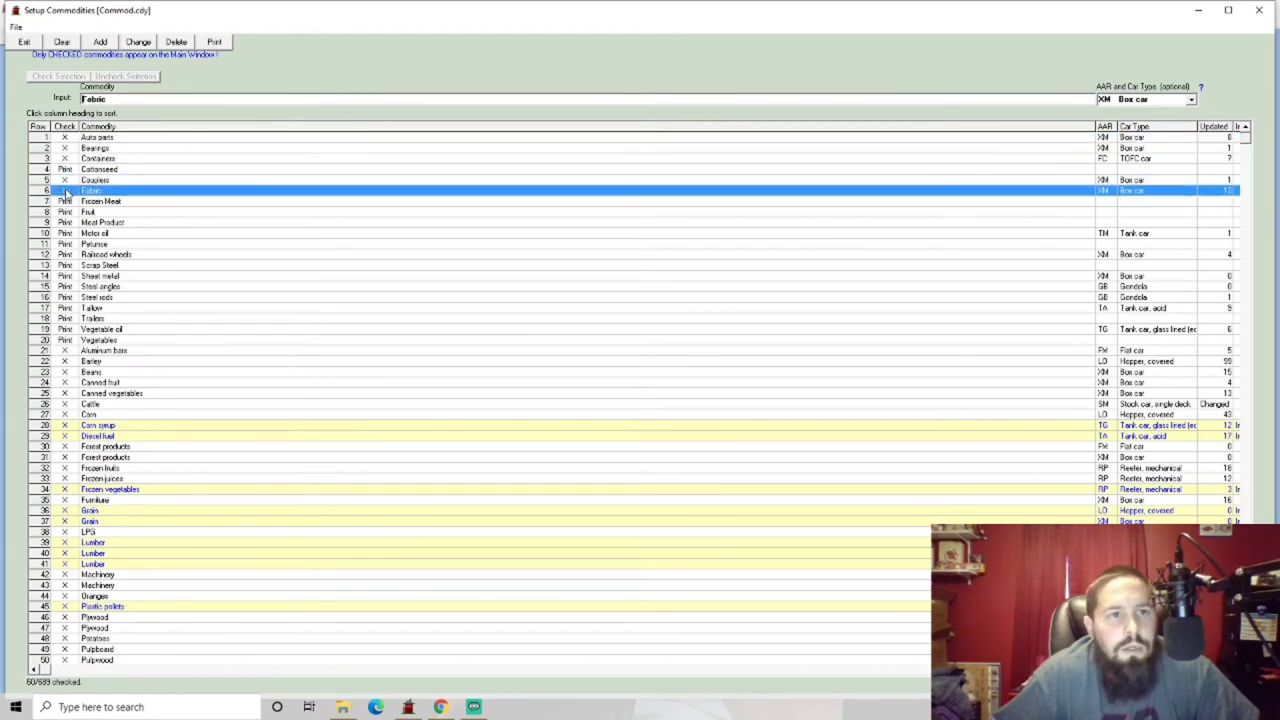
Step: Add a Cottonseed commodity entry with the AAR car type LO, Hopper, covered
{"action": "left_click", "coordinate": [1138, 170]}
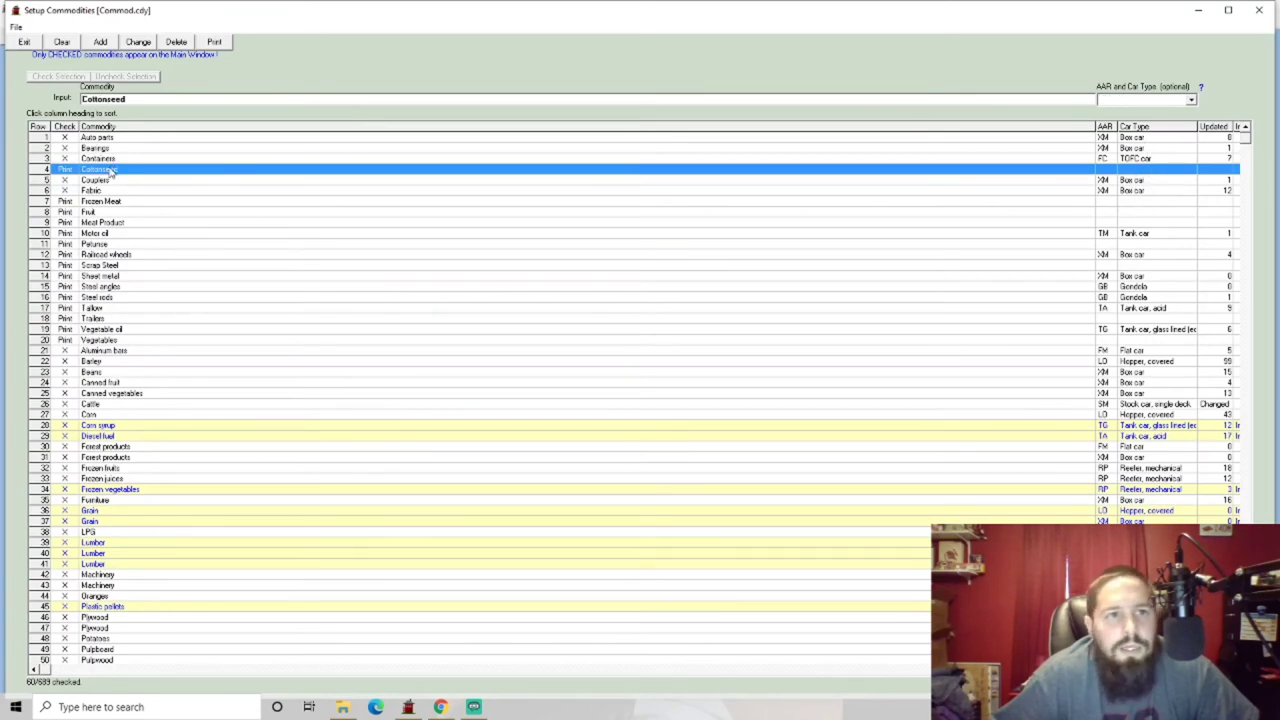
{"action": "left_click", "coordinate": [1190, 100]}
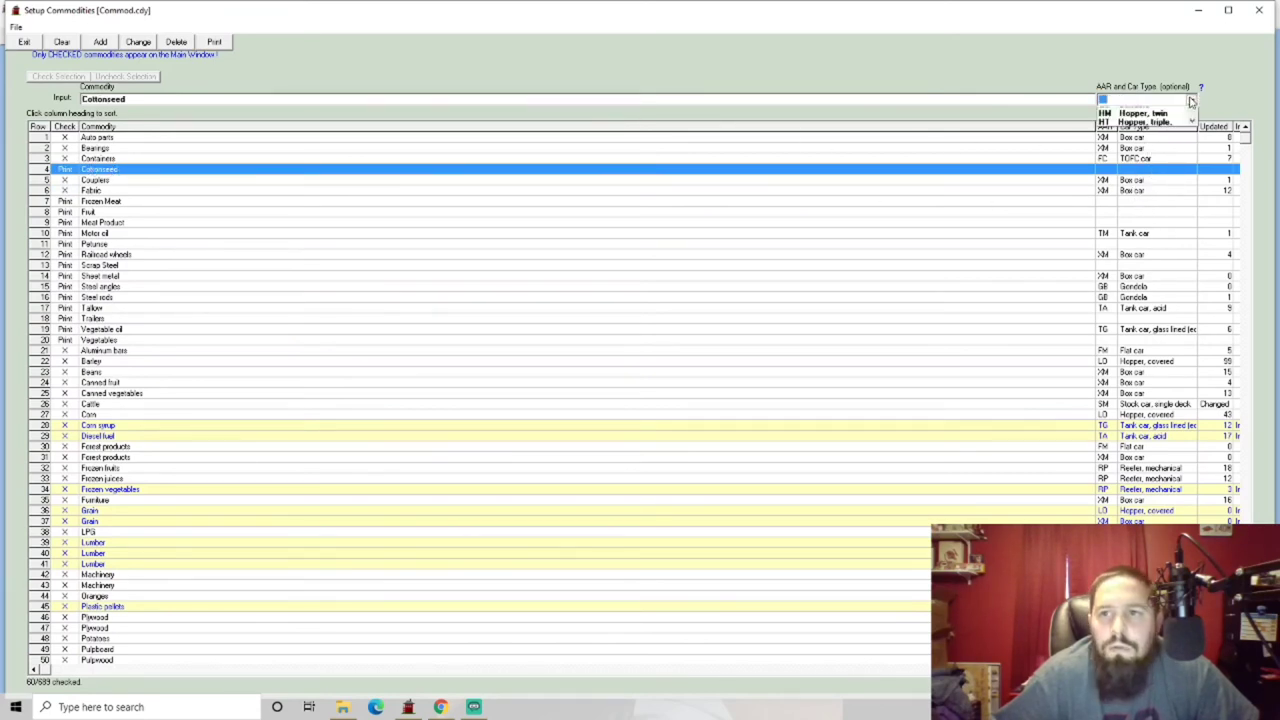
{"action": "scroll", "coordinate": [1150, 140], "scroll_direction": "down", "scroll_amount": 2}
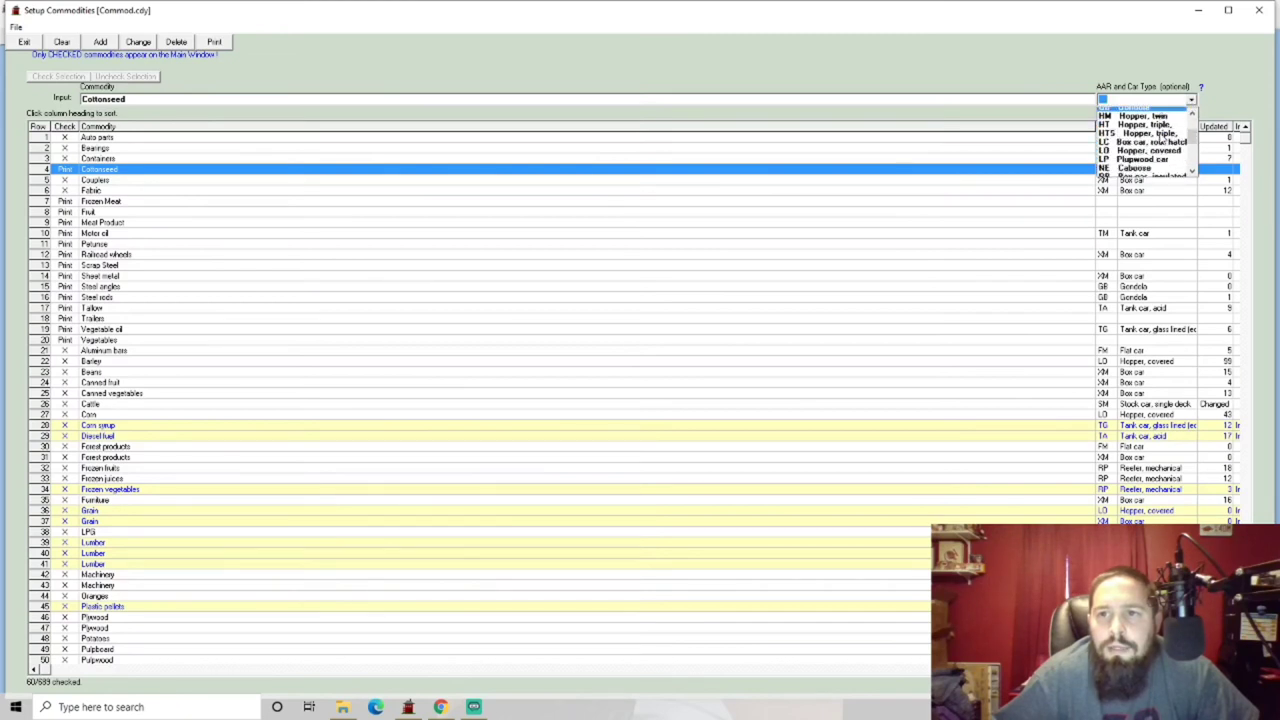
{"action": "left_click", "coordinate": [1117, 147]}
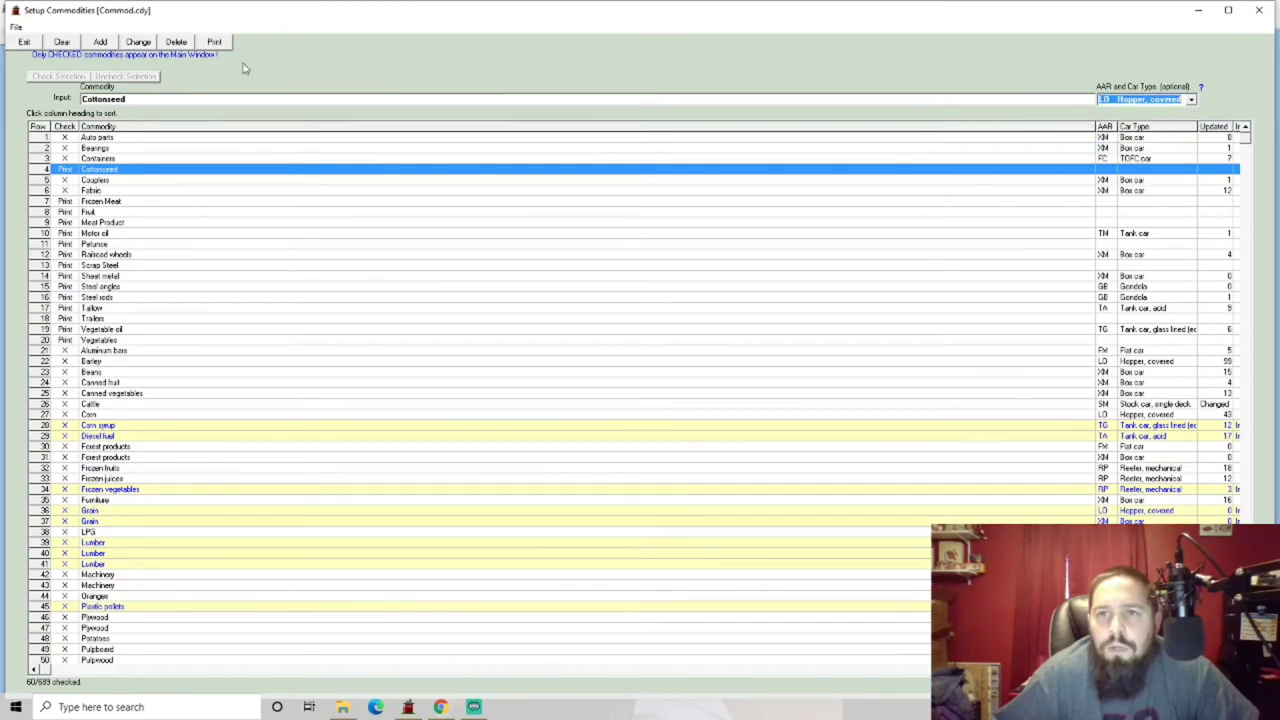
{"action": "left_click", "coordinate": [100, 42]}
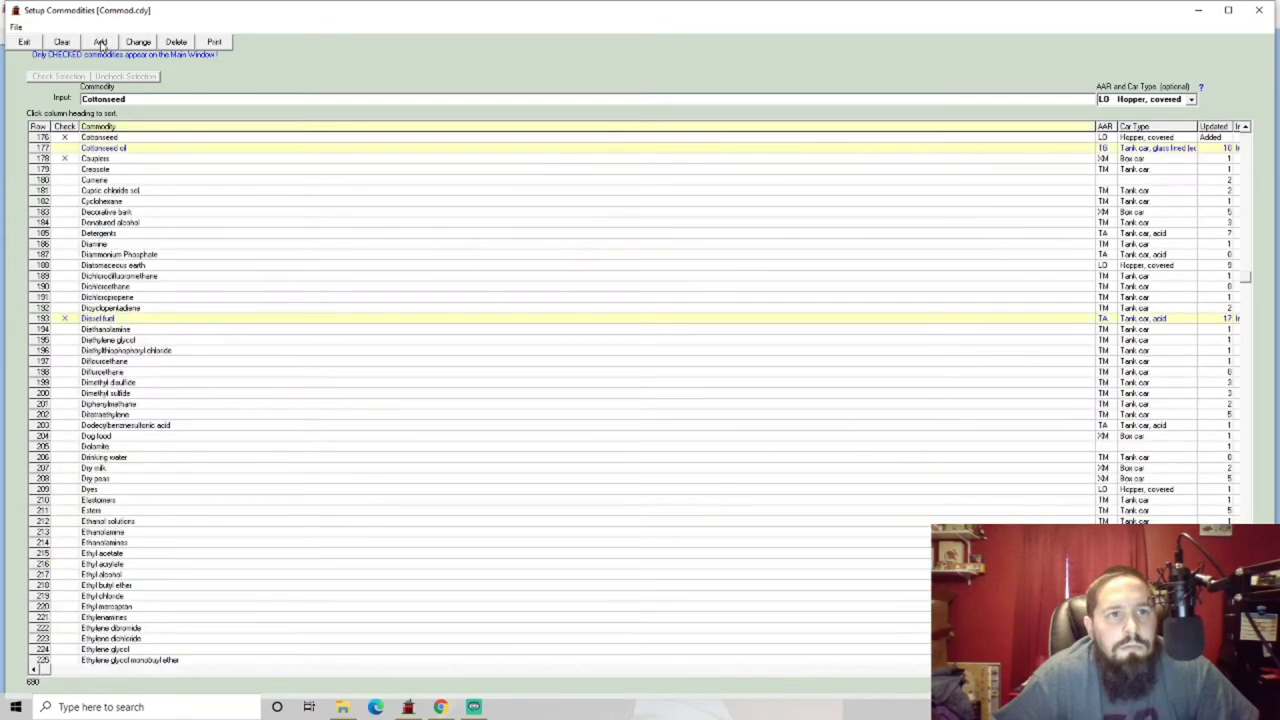
Step: Look up the similar Cotton seed commodity, and delete the duplicate Cottonseed entry that has no car type
{"action": "left_click", "coordinate": [155, 139]}
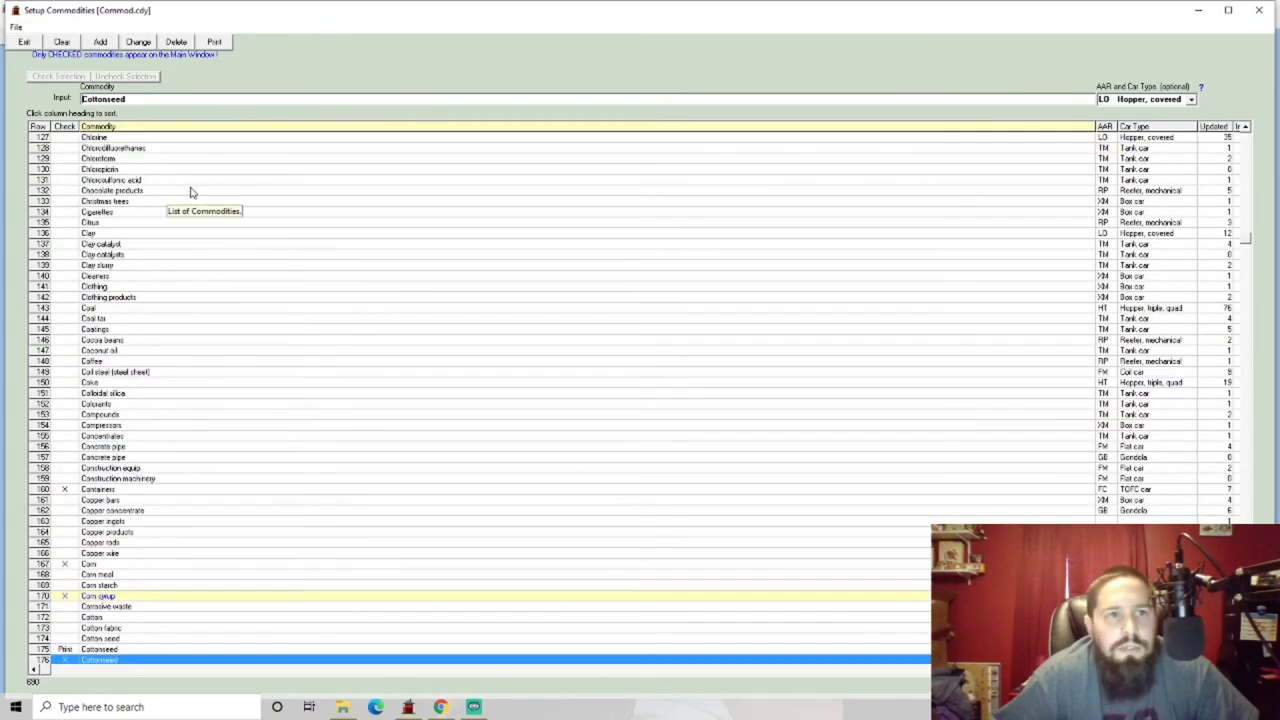
{"action": "left_click", "coordinate": [63, 127]}
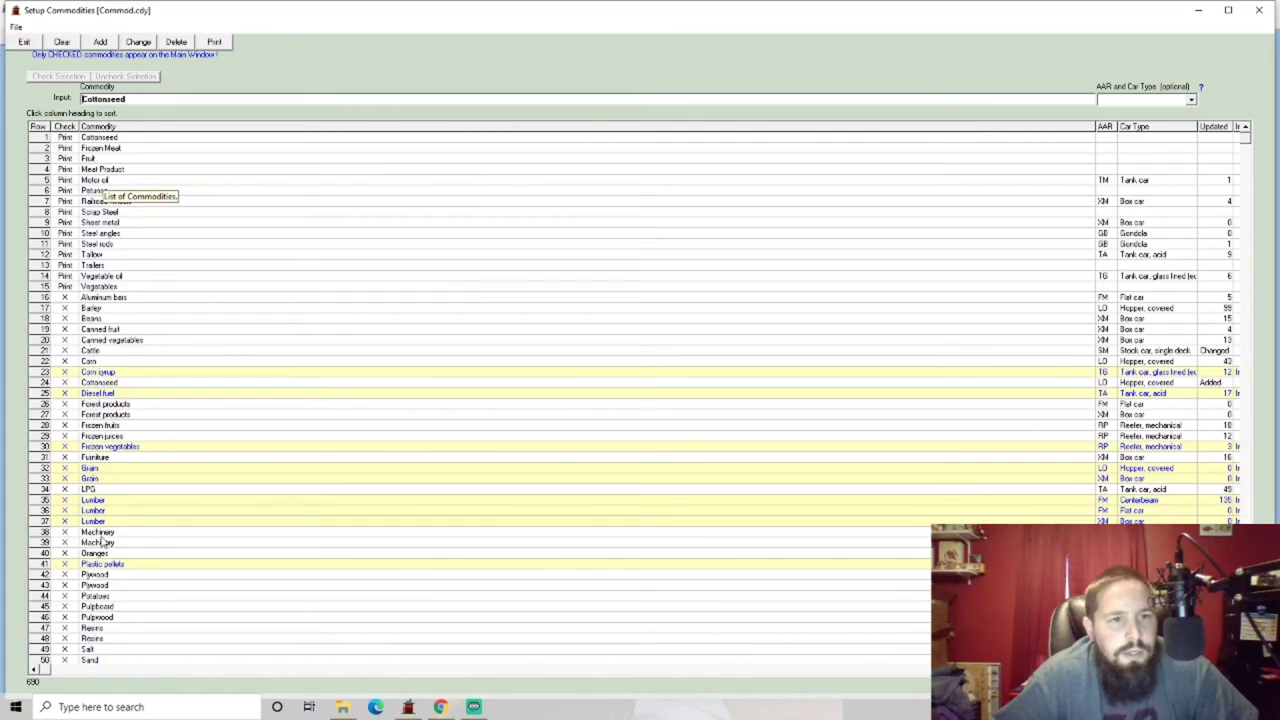
{"action": "left_click", "coordinate": [95, 140]}
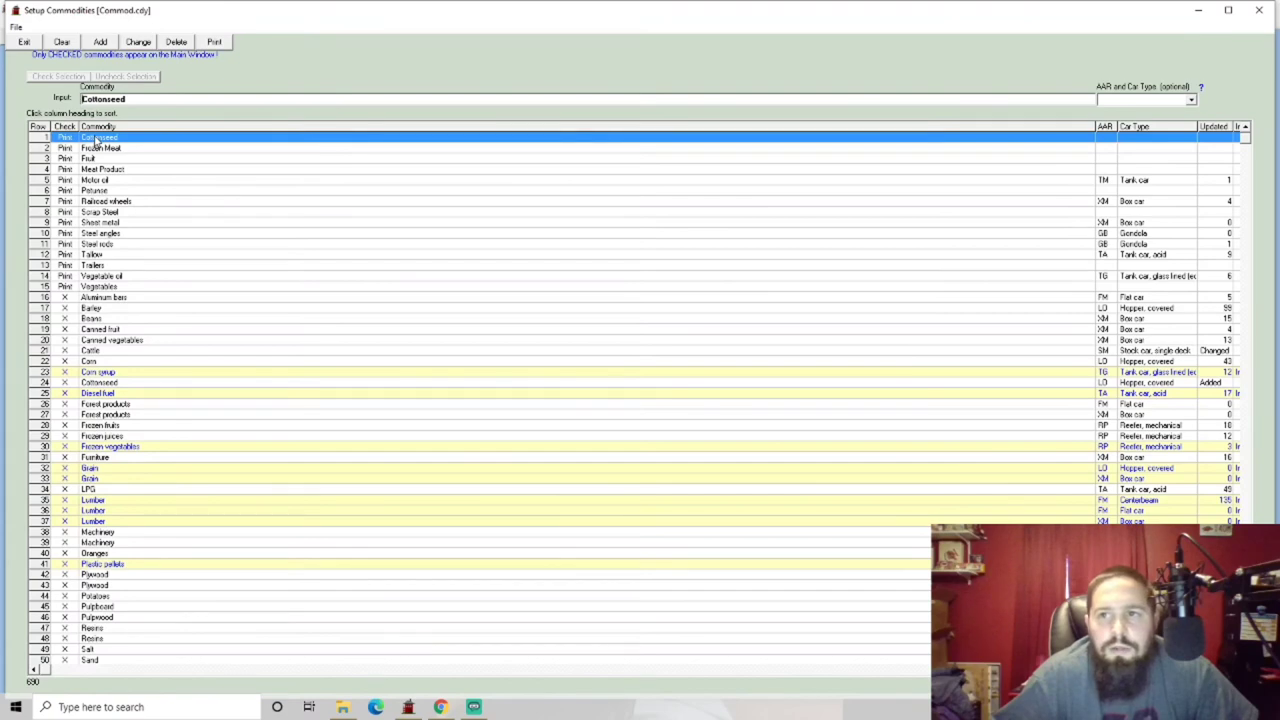
{"action": "scroll", "coordinate": [155, 412], "scroll_direction": "down", "scroll_amount": 15}
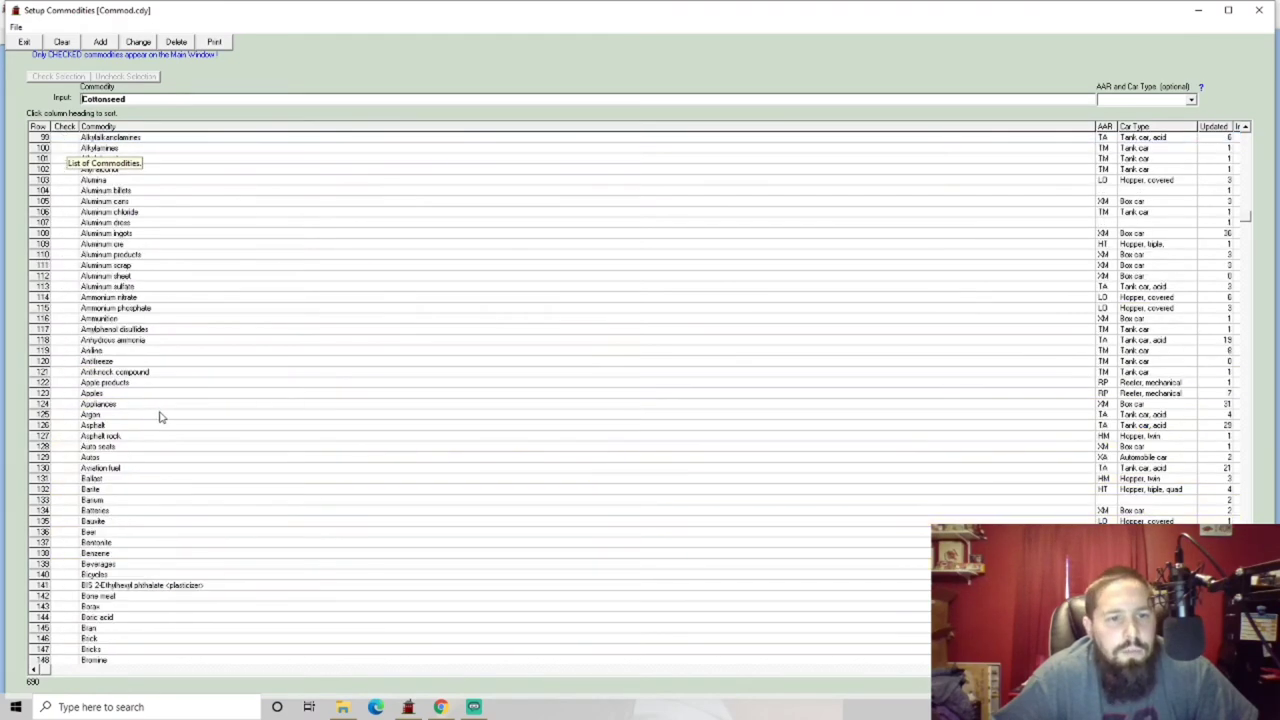
{"action": "scroll", "coordinate": [160, 417], "scroll_direction": "down", "scroll_amount": 8}
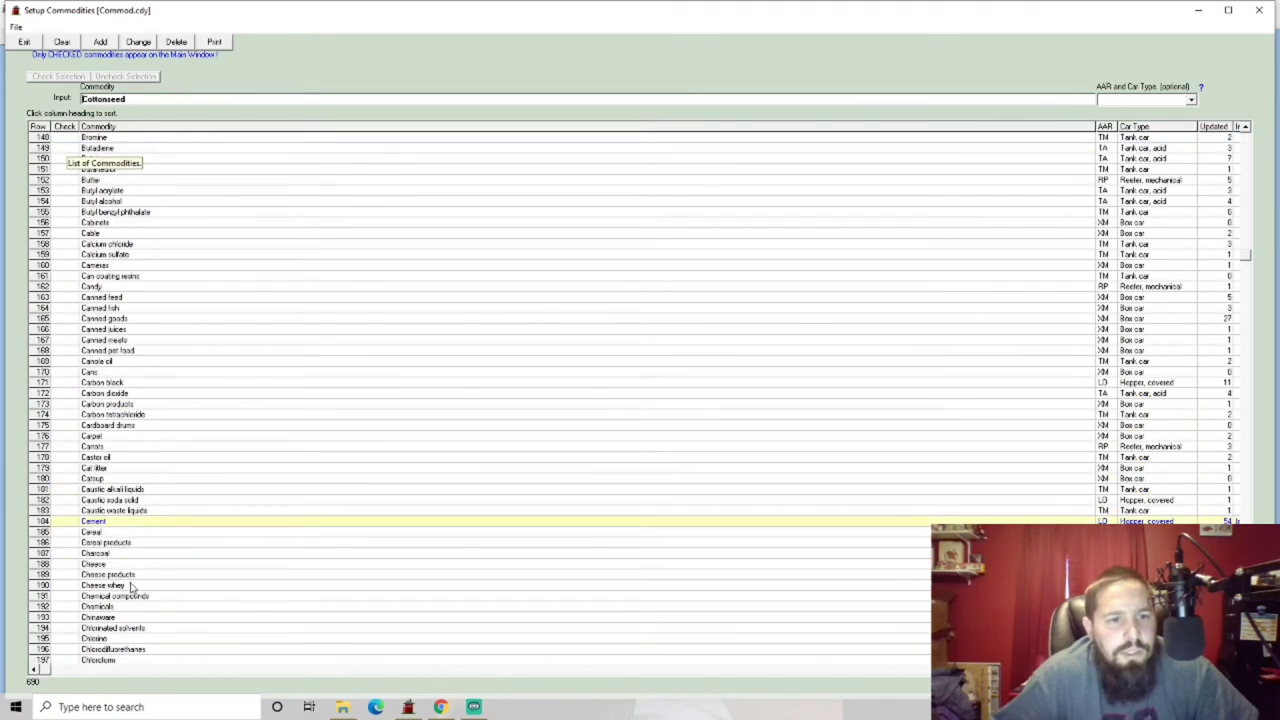
{"action": "scroll", "coordinate": [166, 583], "scroll_direction": "down", "scroll_amount": 8}
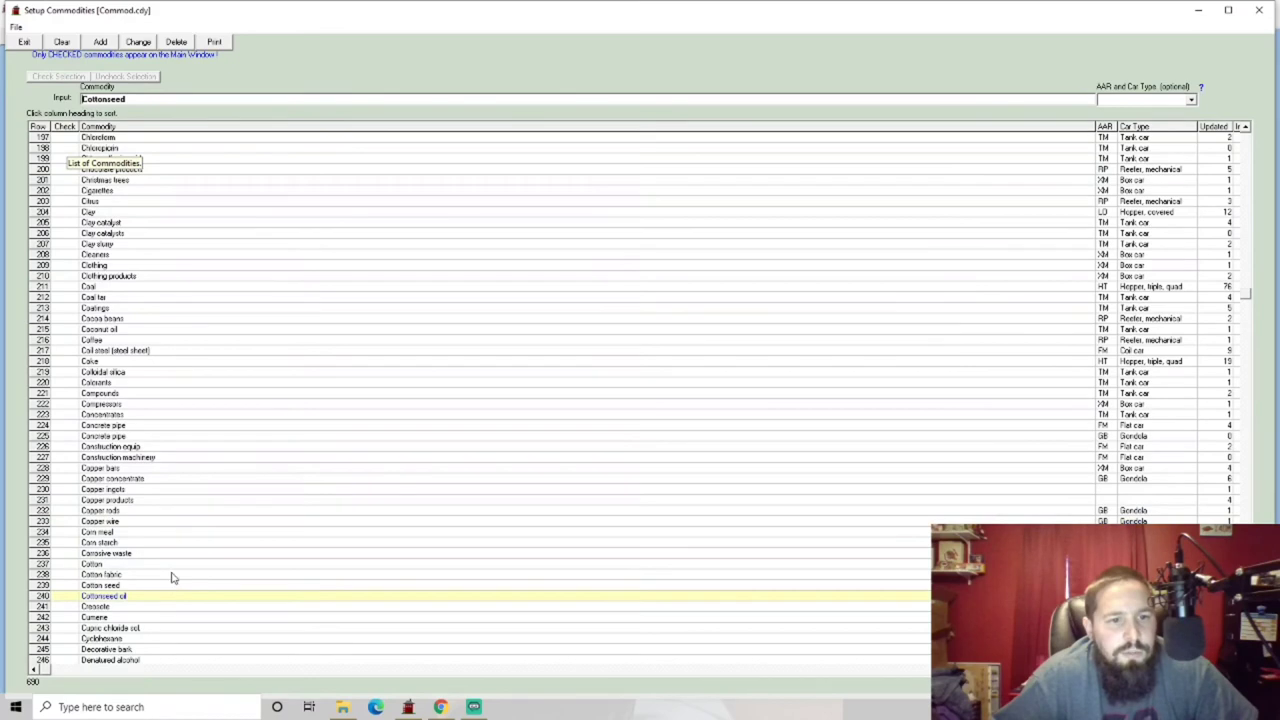
{"action": "left_click", "coordinate": [104, 586]}
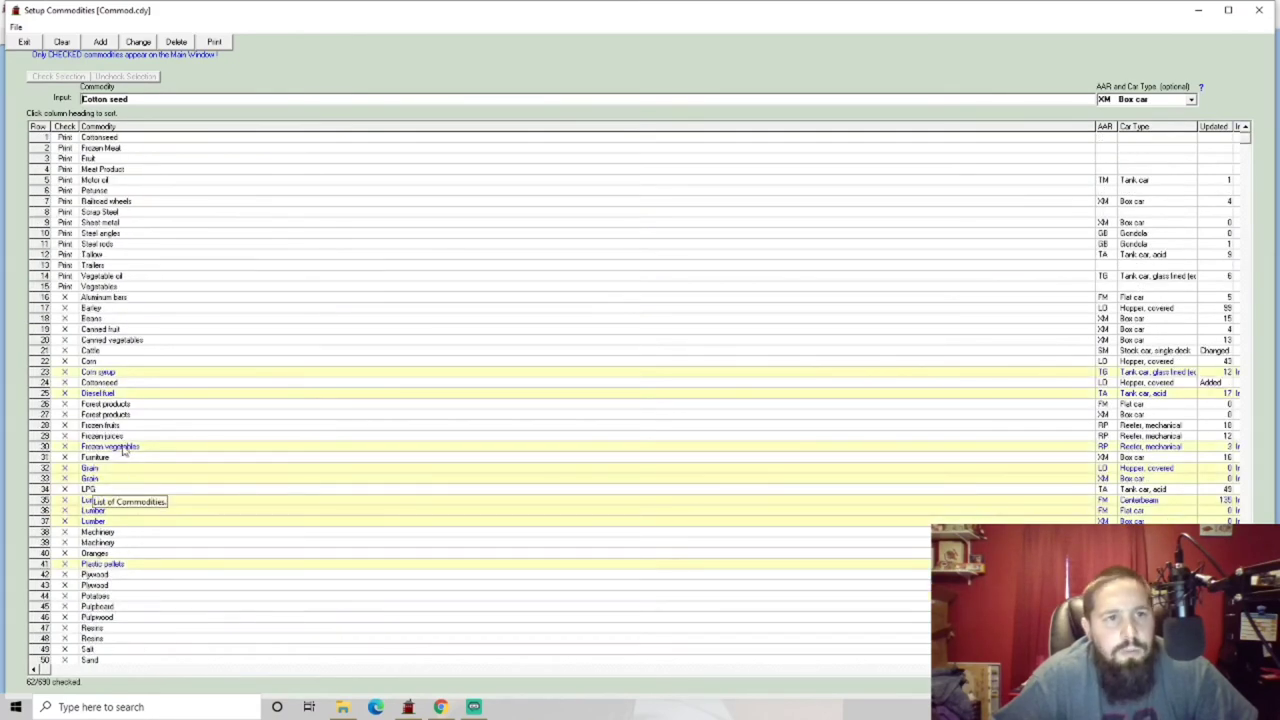
{"action": "left_click", "coordinate": [136, 138]}
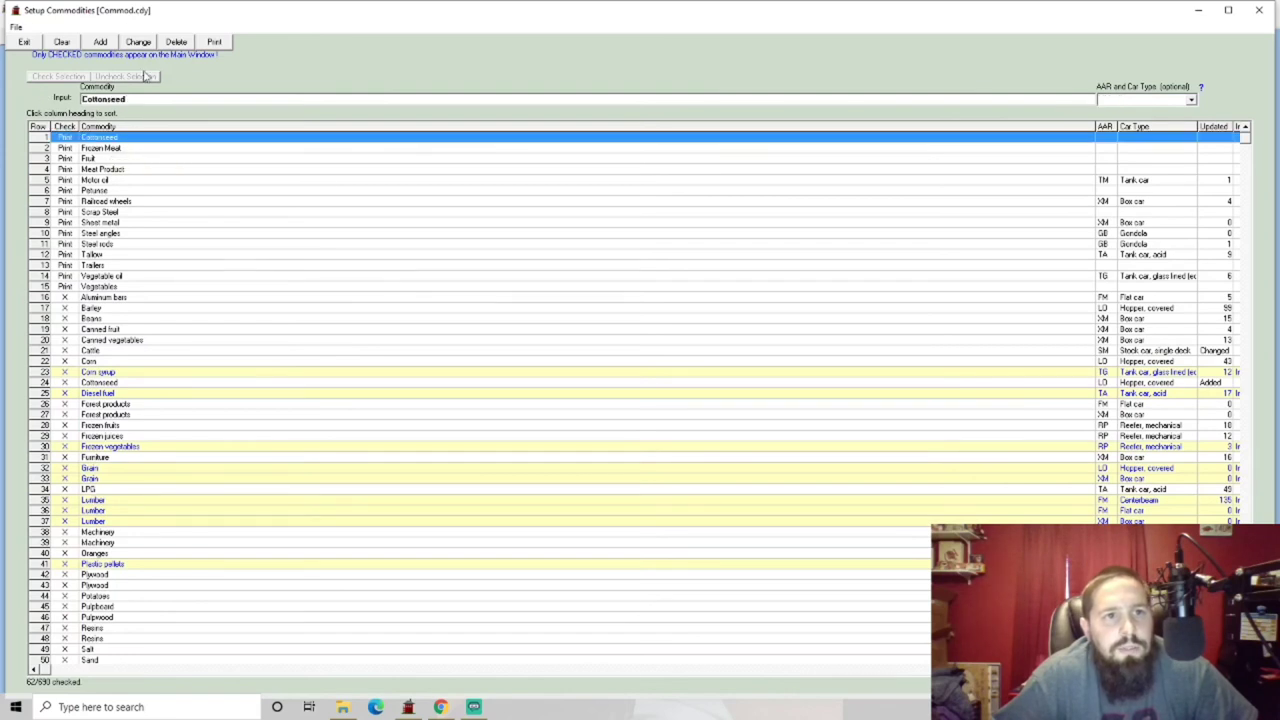
{"action": "left_click", "coordinate": [176, 42]}
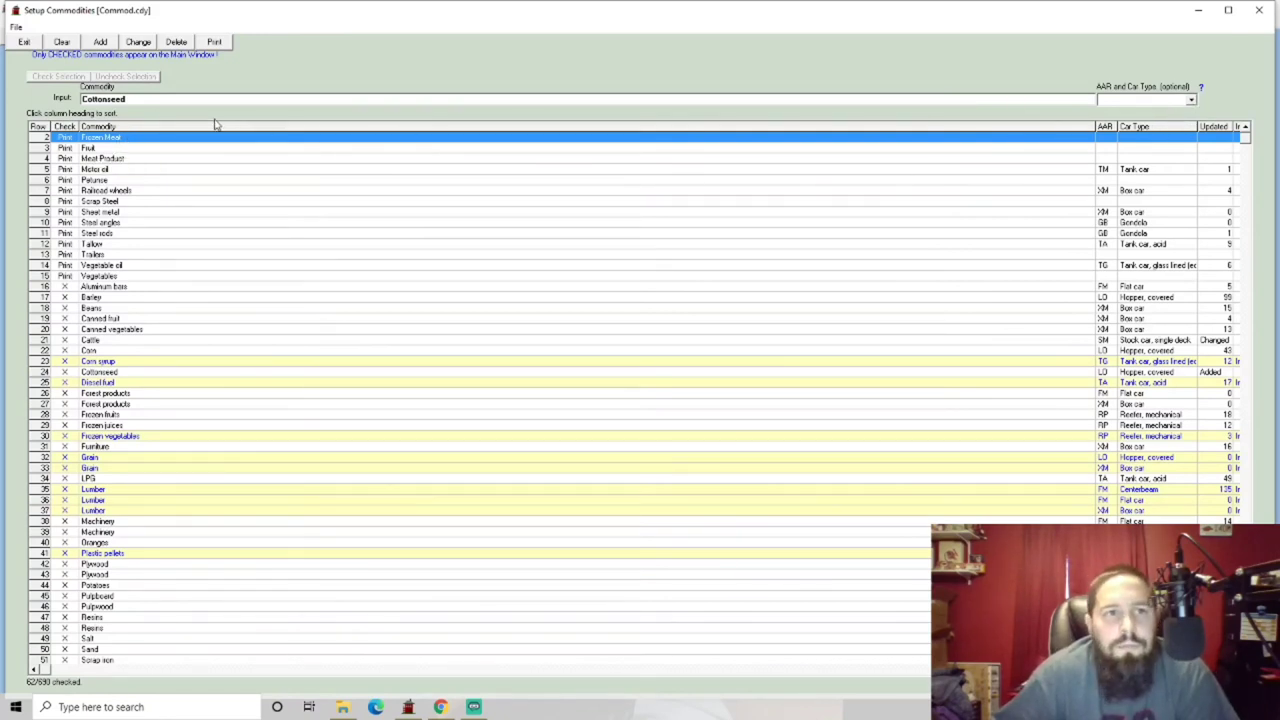
Step: Assign the AAR car type RP, Reefer, mechanical to the Frozen Meat commodity
{"action": "left_click", "coordinate": [190, 139]}
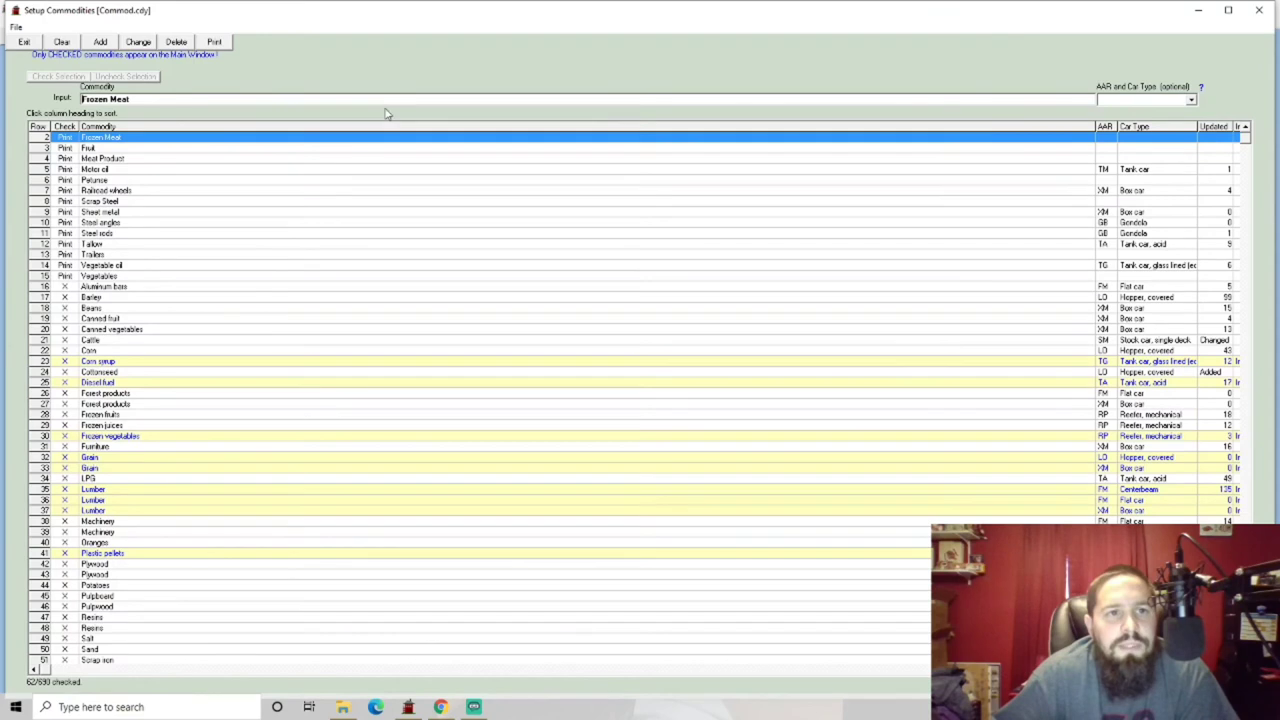
{"action": "left_click", "coordinate": [1191, 100]}
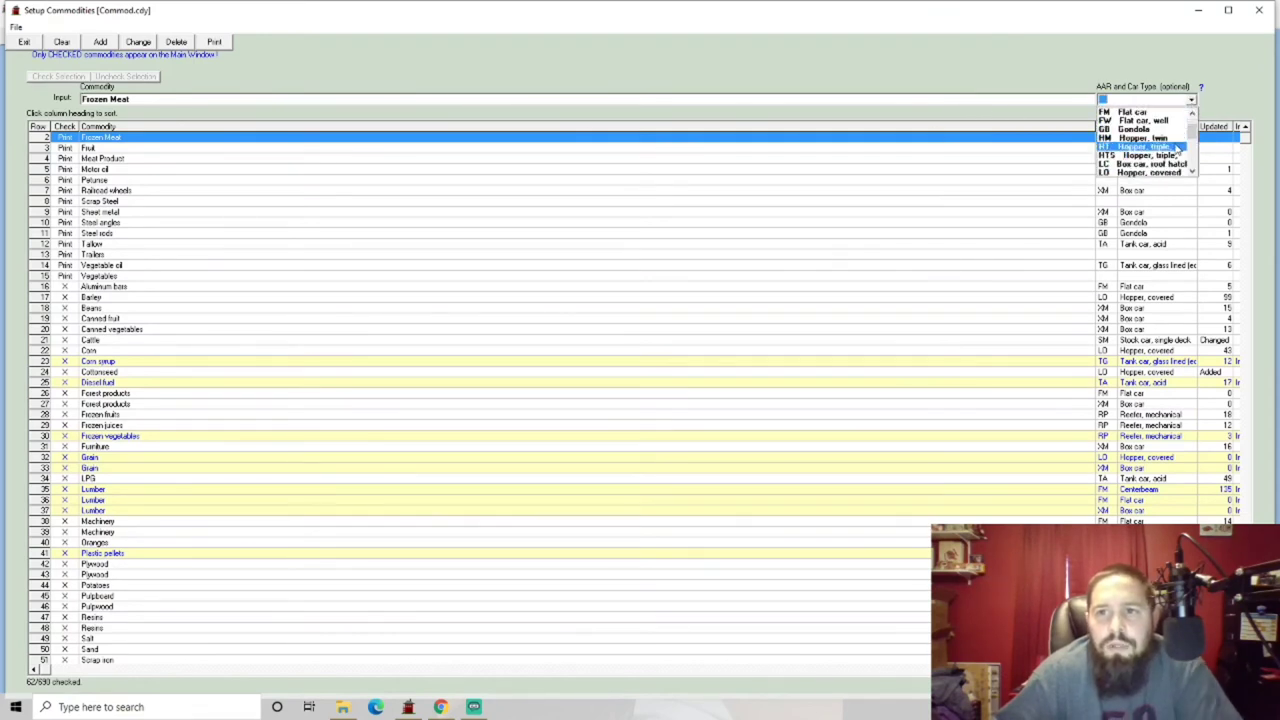
{"action": "scroll", "coordinate": [1170, 160], "scroll_direction": "down", "scroll_amount": 2}
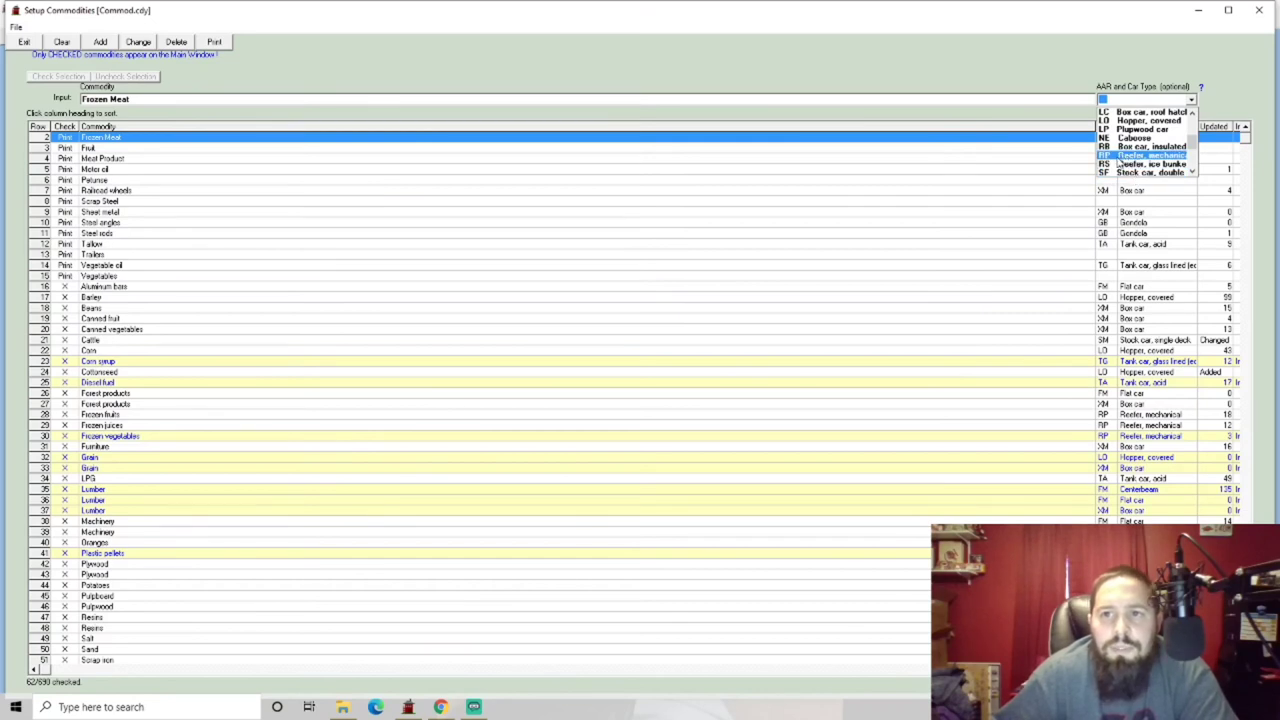
{"action": "left_click", "coordinate": [1110, 156]}
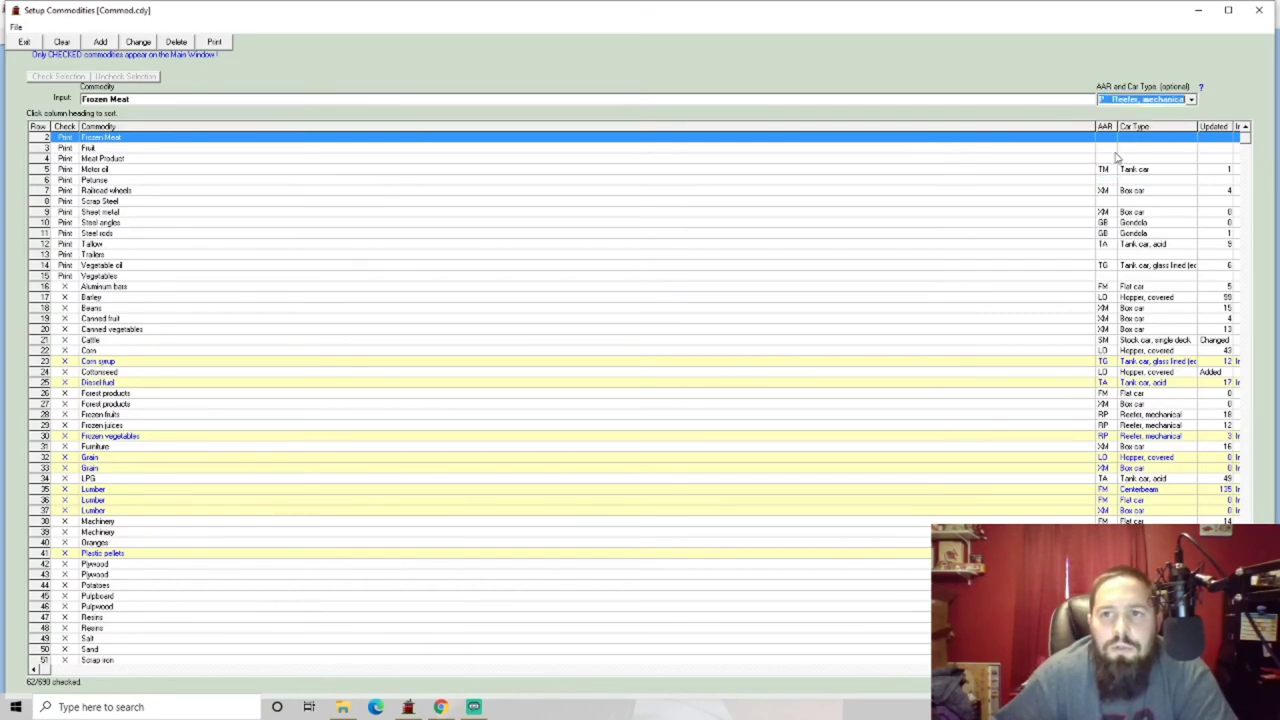
{"action": "left_click", "coordinate": [138, 42]}
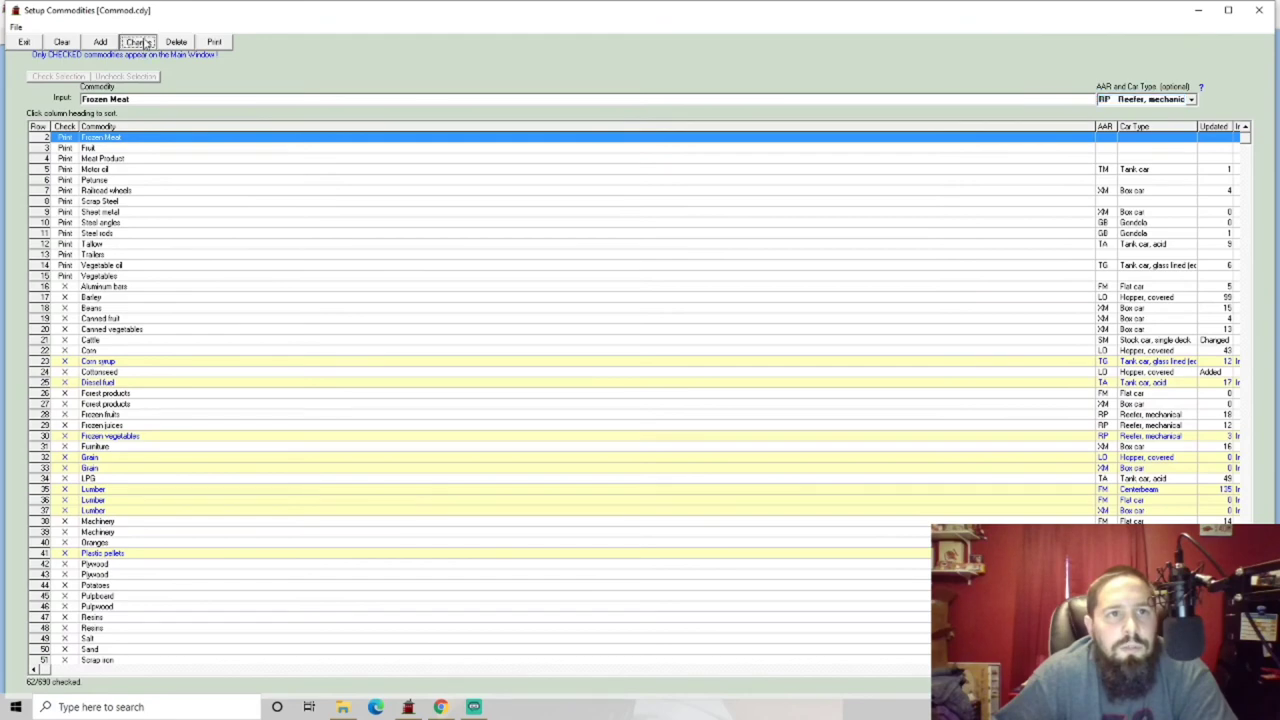
{"action": "left_click", "coordinate": [124, 138]}
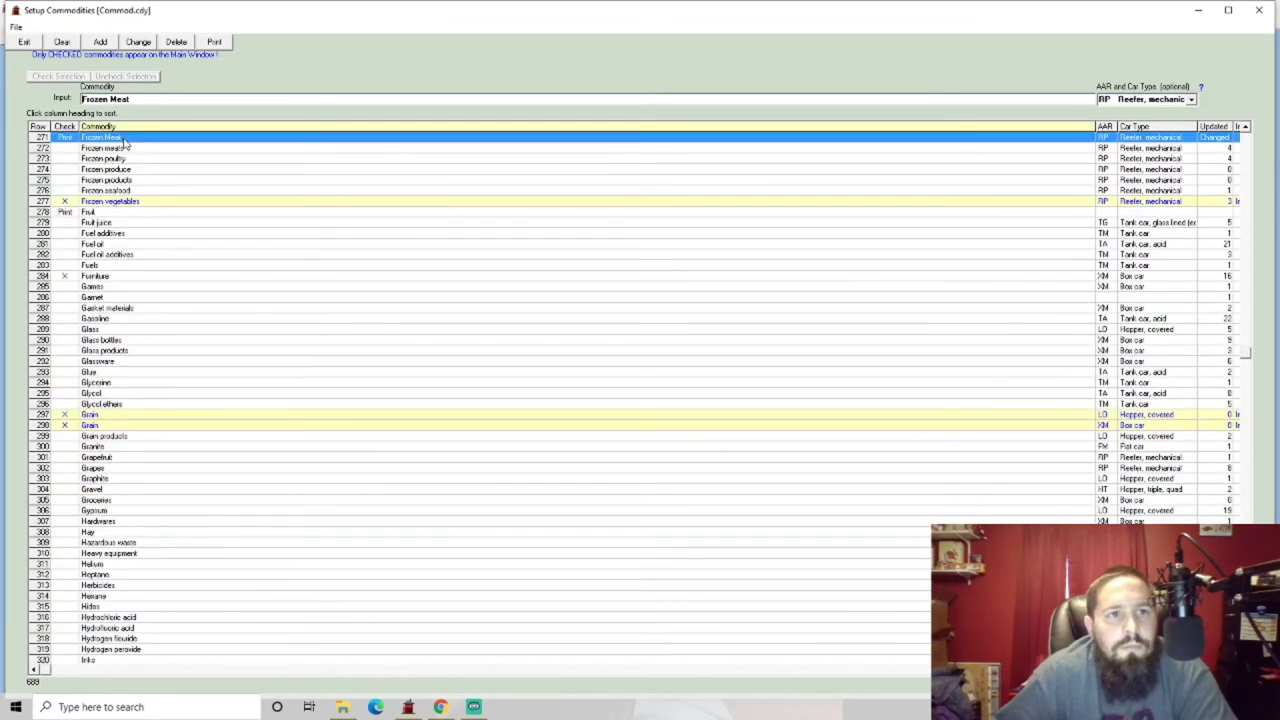
Step: Change Frozen Meat's car type to RS, Reefer, ice bunker, and check both the Frozen Meat and Frozen meats commodities
{"action": "left_click", "coordinate": [1138, 150]}
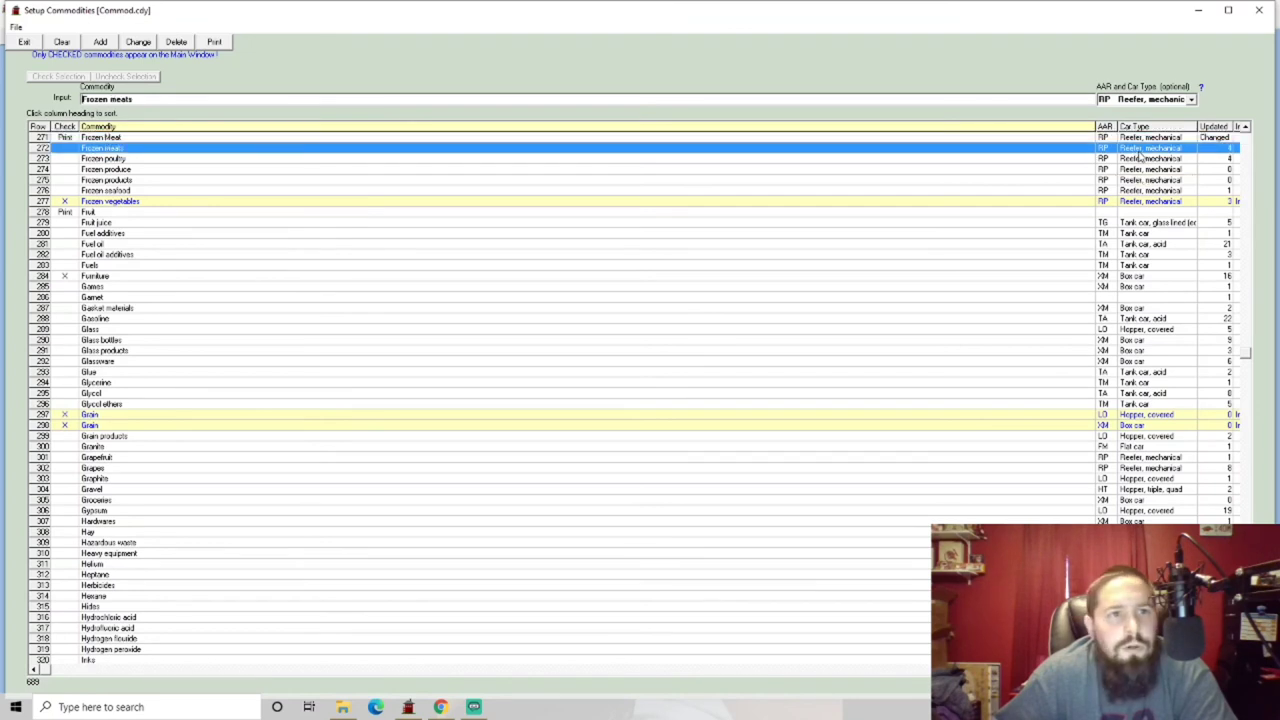
{"action": "left_click", "coordinate": [1245, 127]}
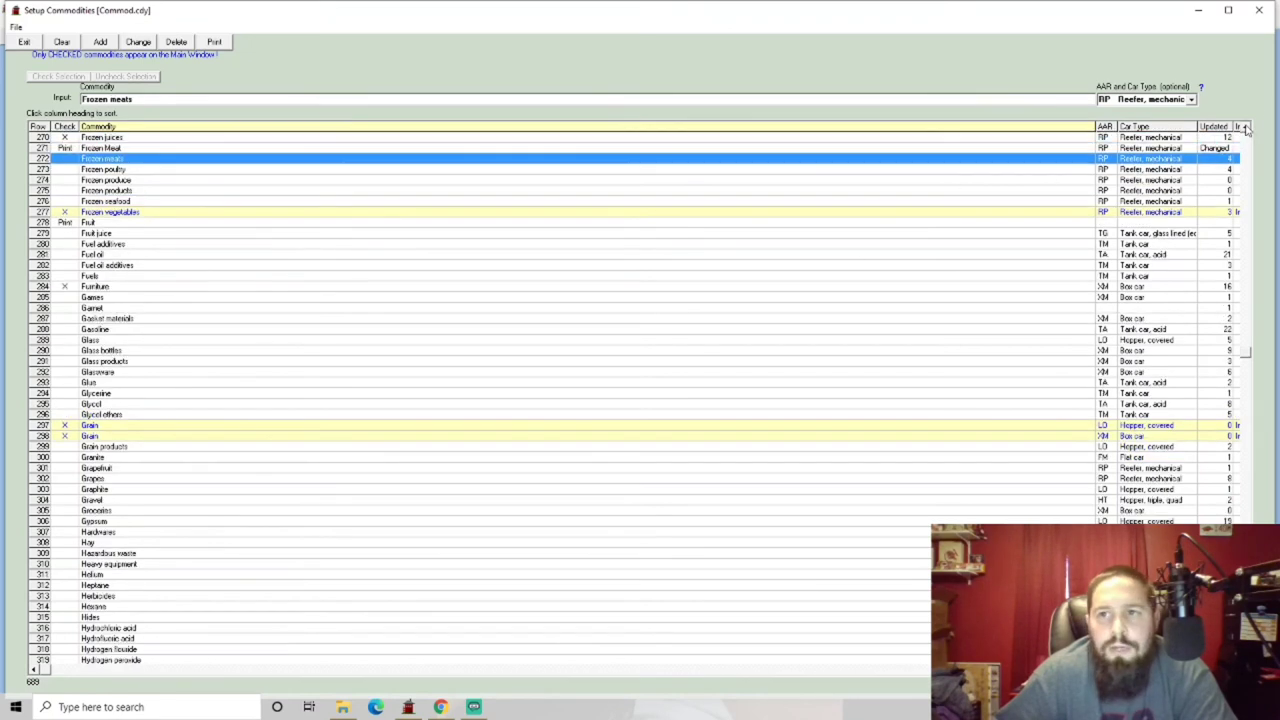
{"action": "left_click", "coordinate": [1245, 127]}
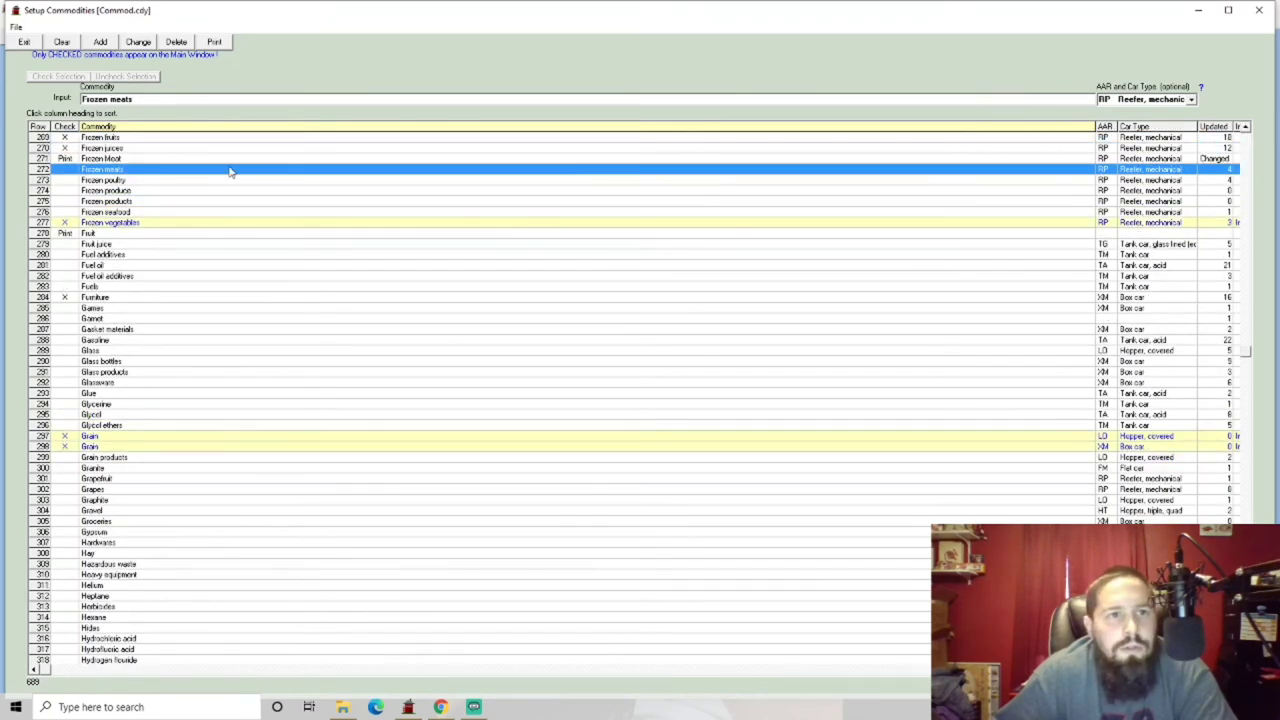
{"action": "left_click", "coordinate": [1147, 159]}
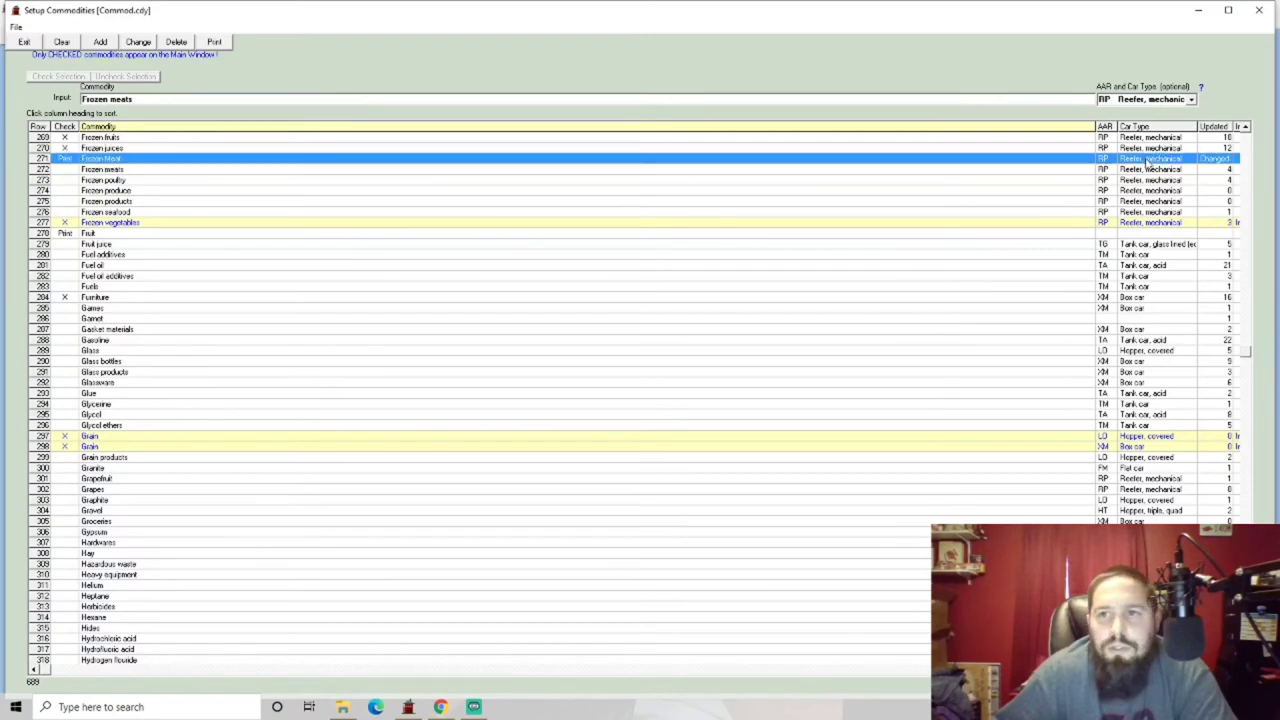
{"action": "left_click", "coordinate": [1190, 100]}
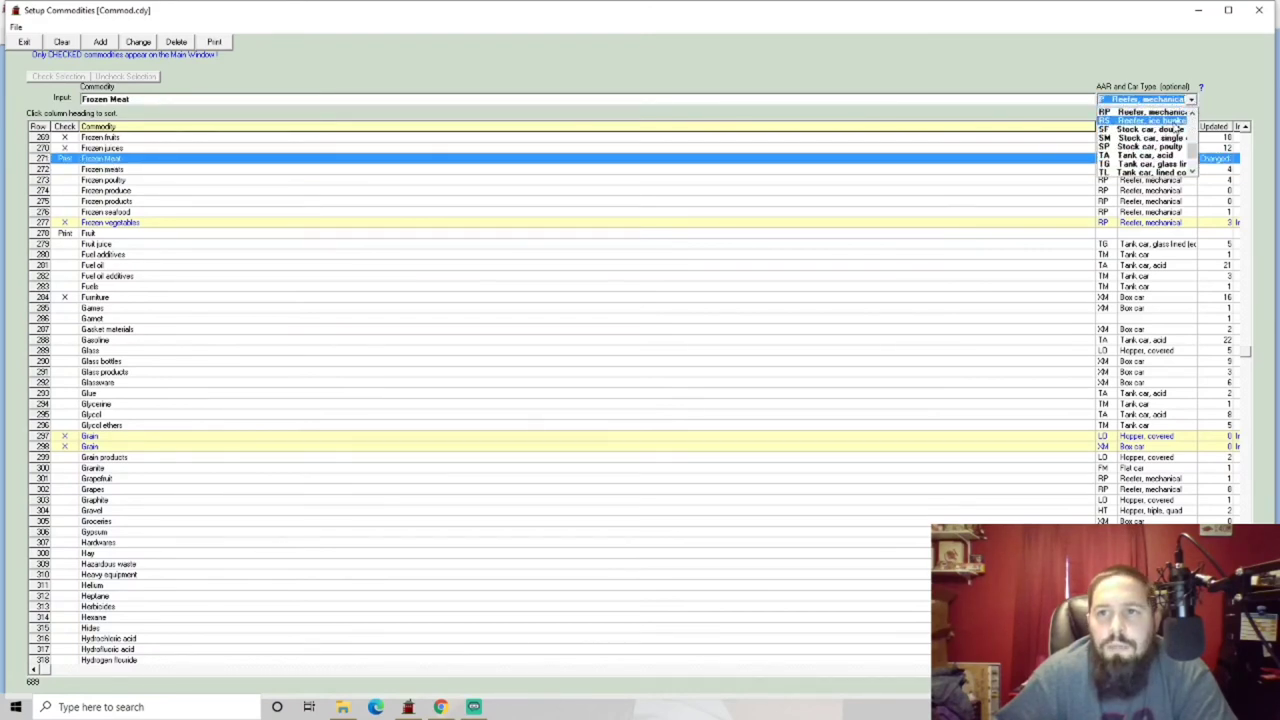
{"action": "left_click", "coordinate": [1168, 121]}
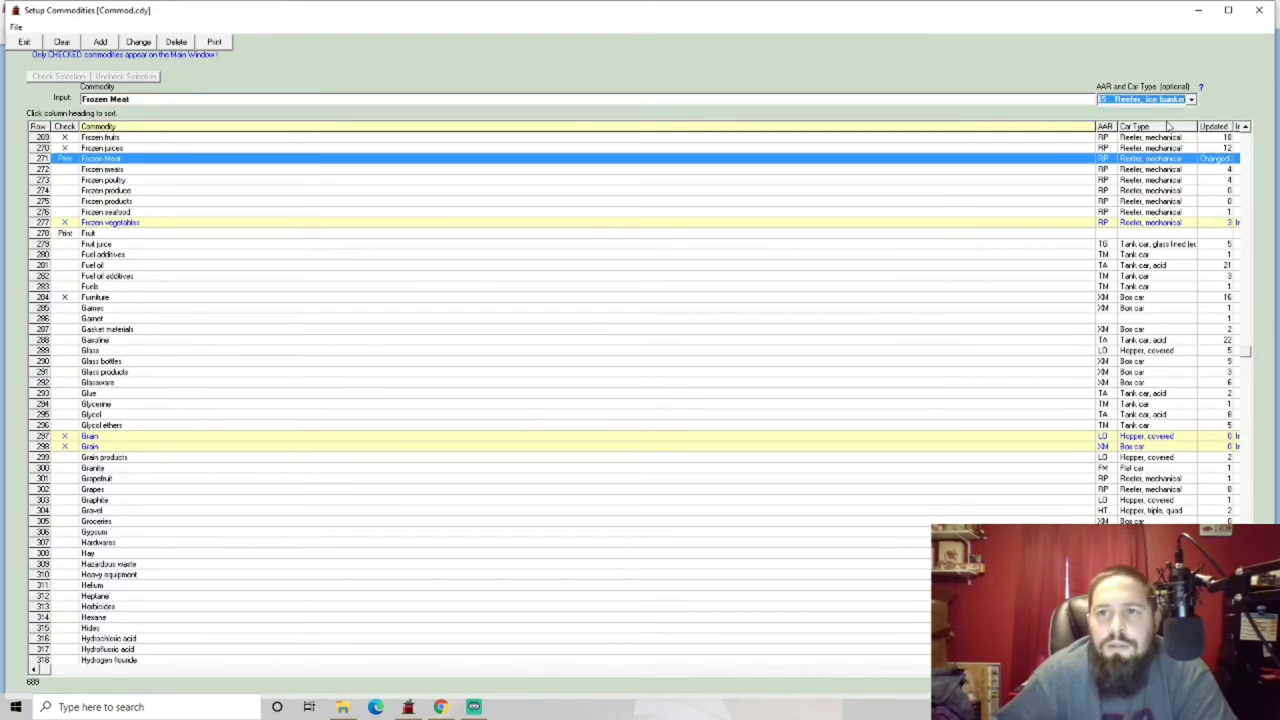
{"action": "left_click", "coordinate": [127, 45]}
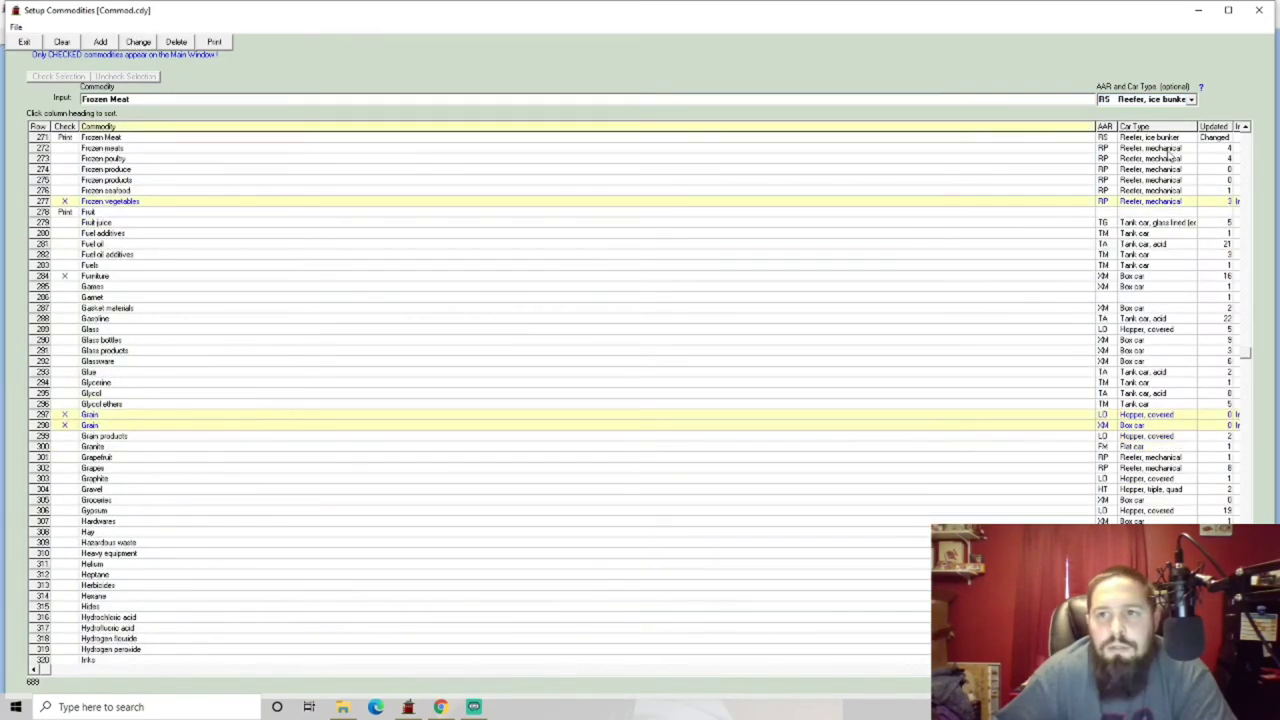
{"action": "left_click", "coordinate": [66, 148]}
{"action": "left_click", "coordinate": [64, 138]}
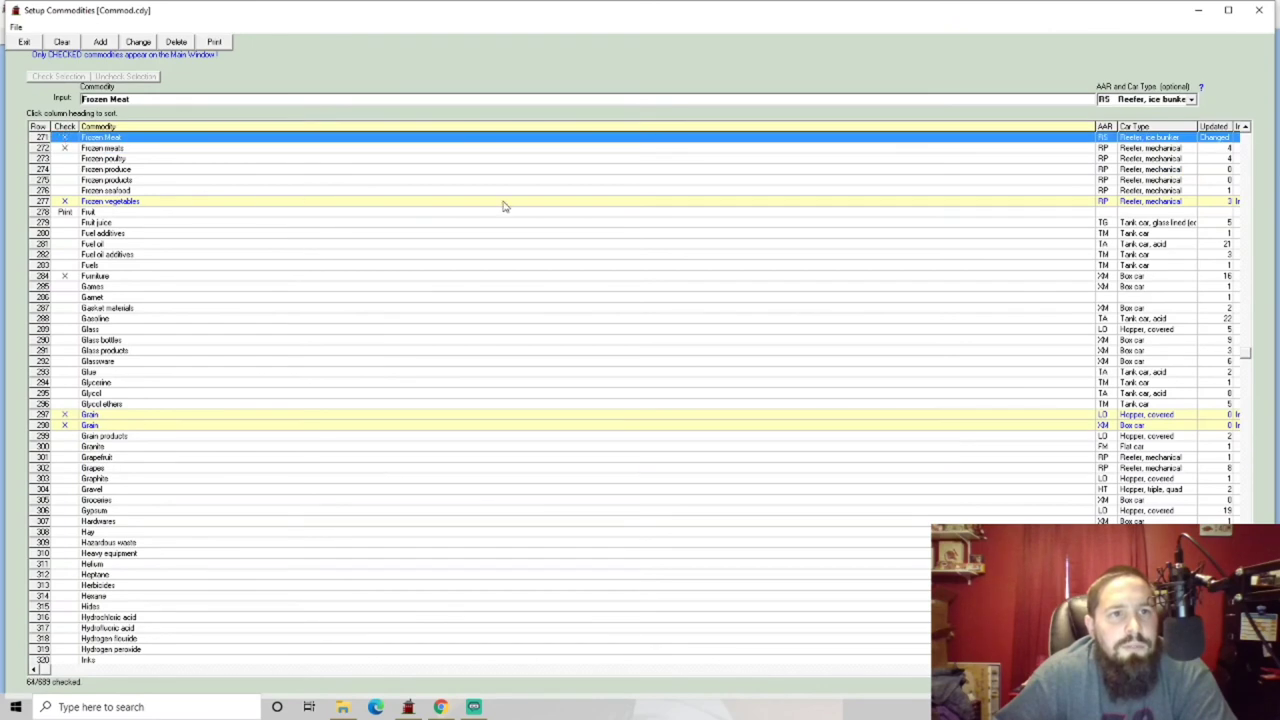
Step: Sort the commodities by check status and check Vegetables, browsing the available car types without assigning one
{"action": "left_click", "coordinate": [73, 128]}
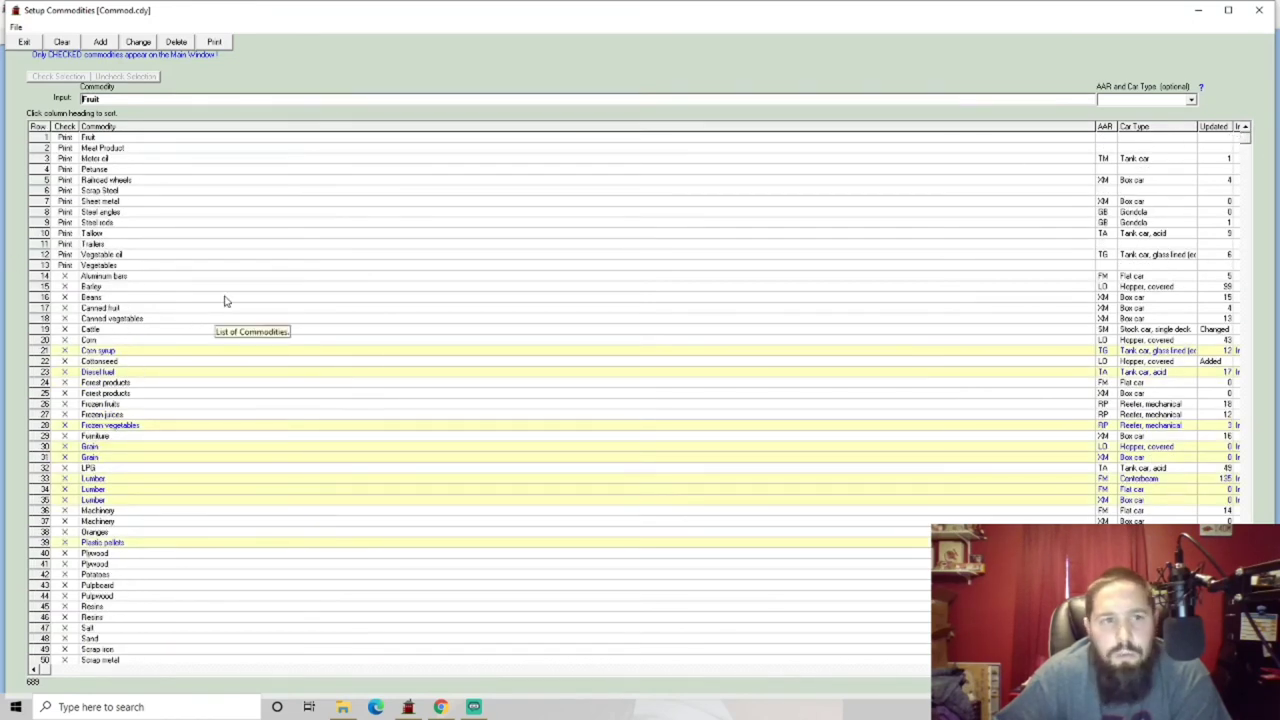
{"action": "left_click", "coordinate": [63, 266]}
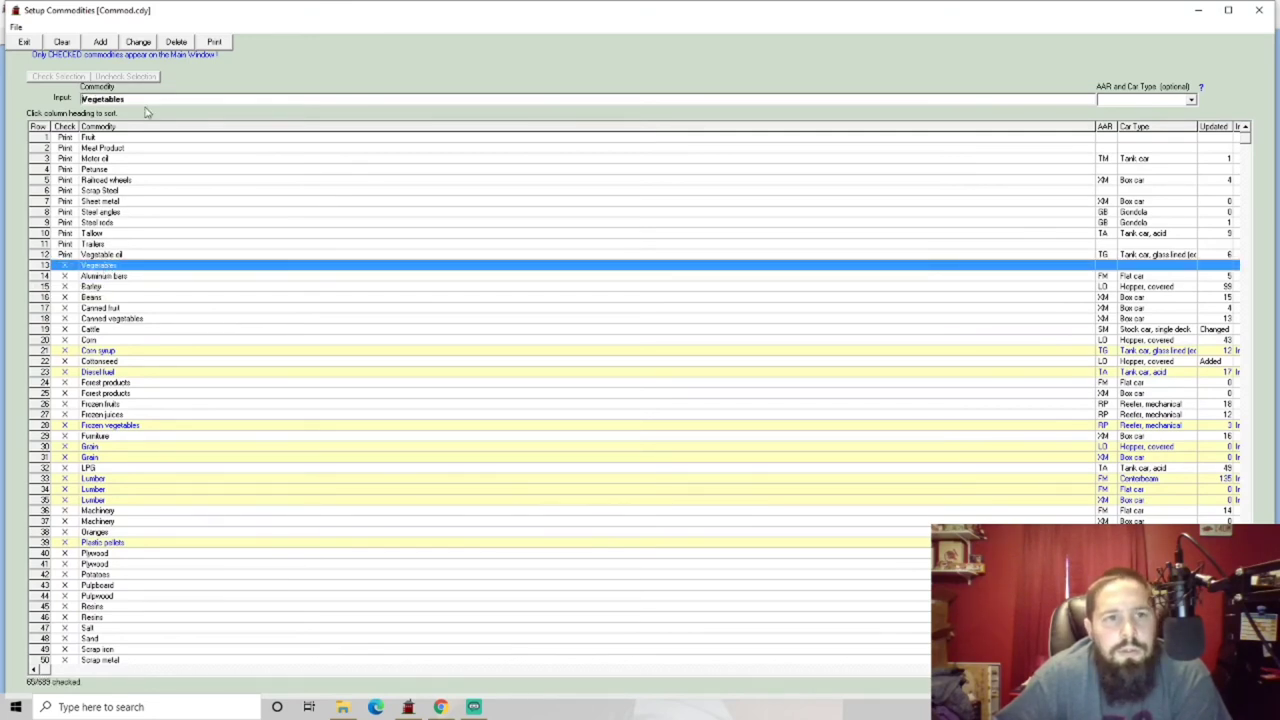
{"action": "left_click", "coordinate": [1191, 101]}
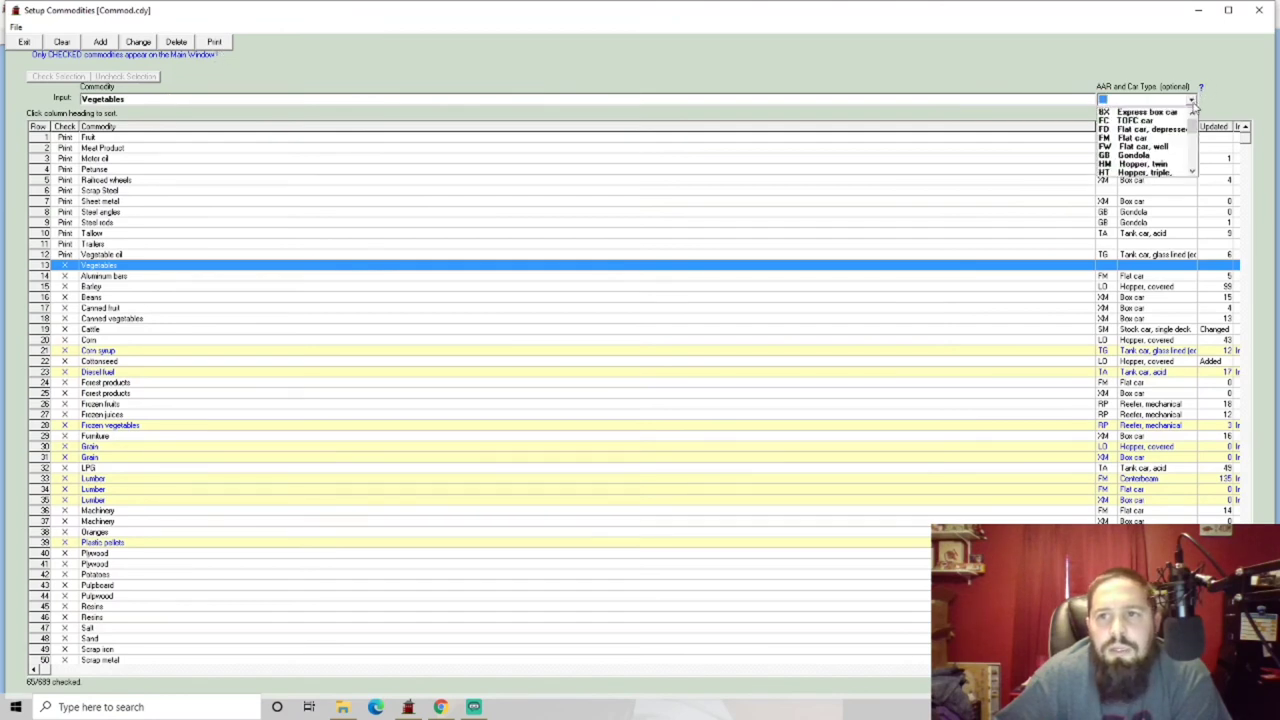
{"action": "left_click_drag", "start_coordinate": [1193, 128], "coordinate": [1197, 166]}
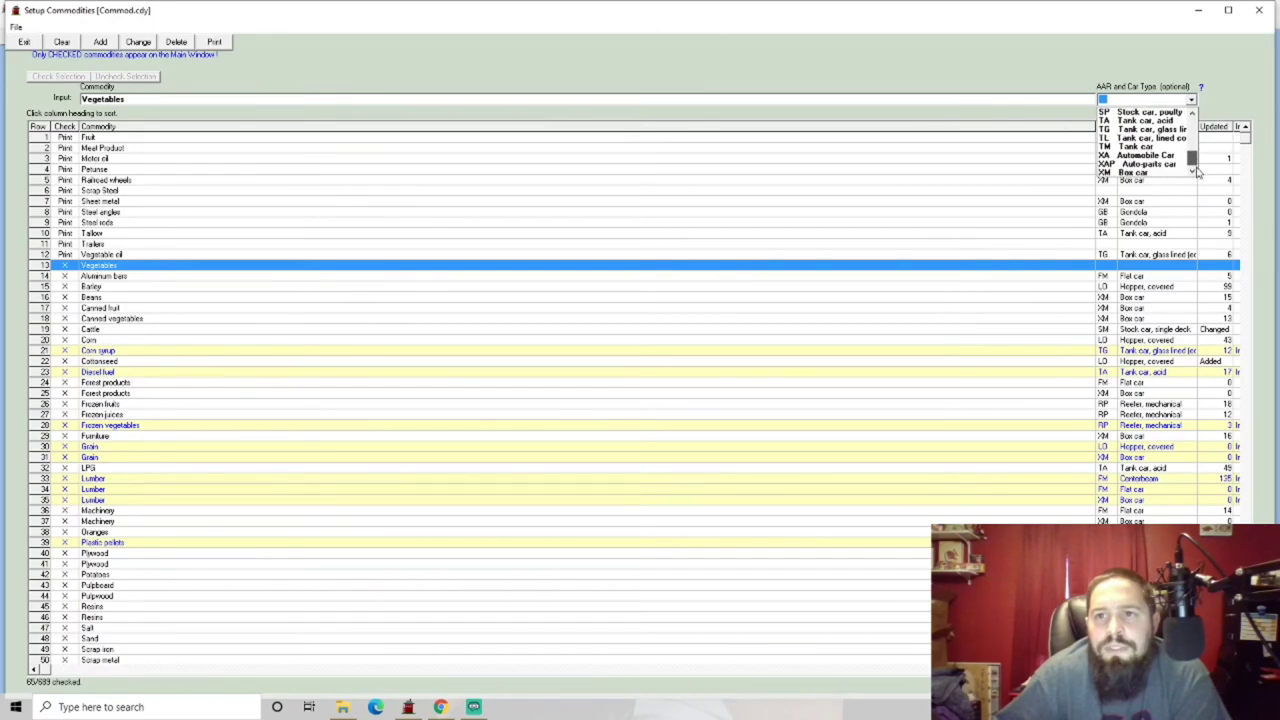
{"action": "left_click_drag", "start_coordinate": [1196, 160], "coordinate": [1196, 132]}
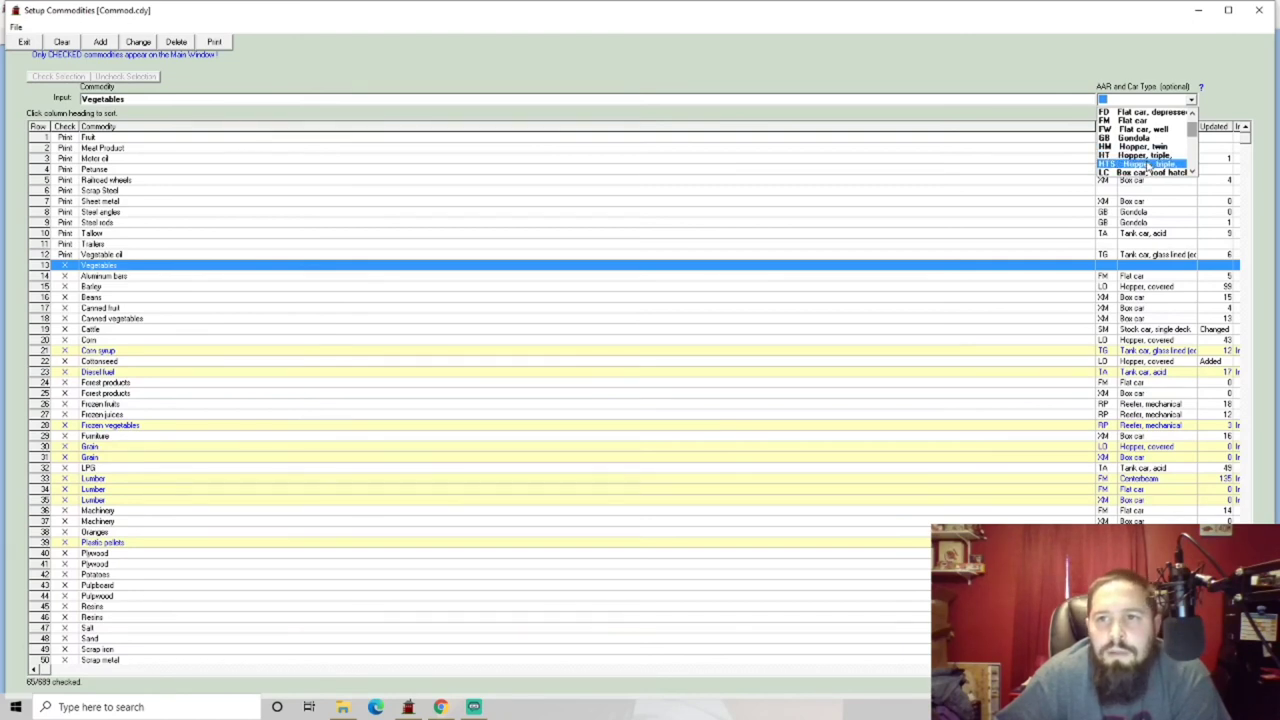
{"action": "left_click", "coordinate": [105, 255]}
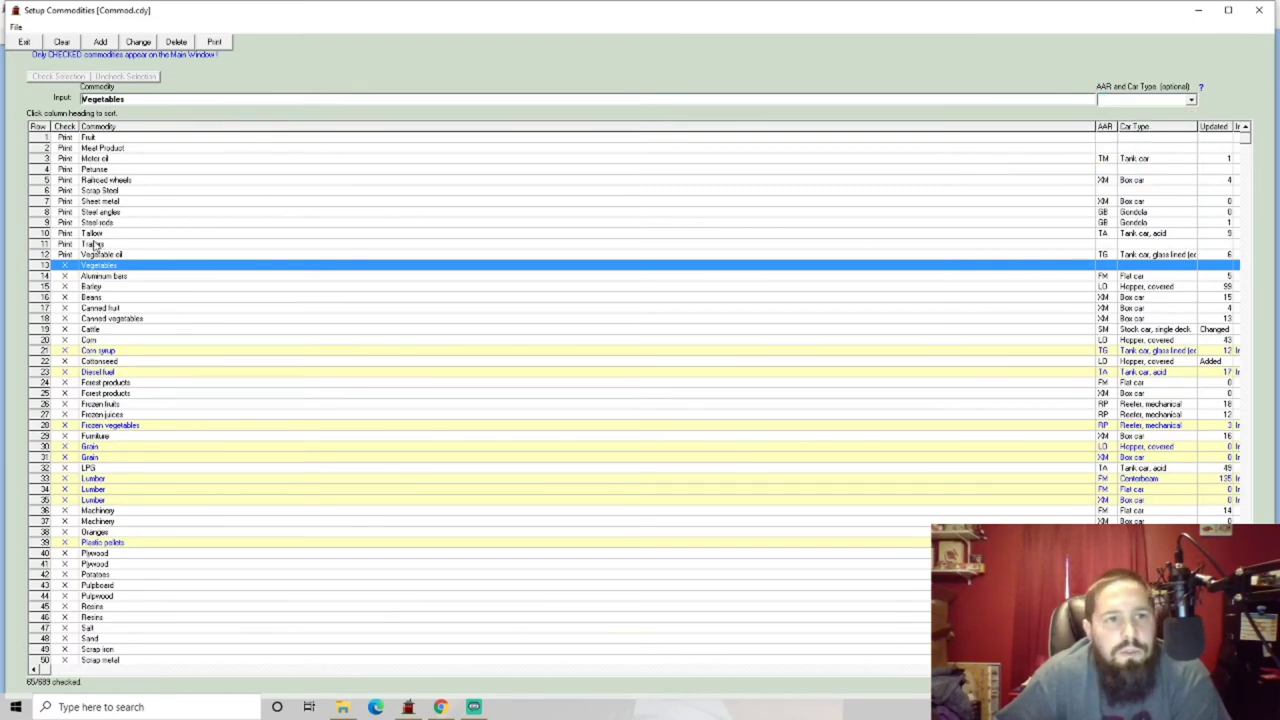
Step: Check the Trailers commodity and look through the car type options without assigning one
{"action": "left_click", "coordinate": [43, 244]}
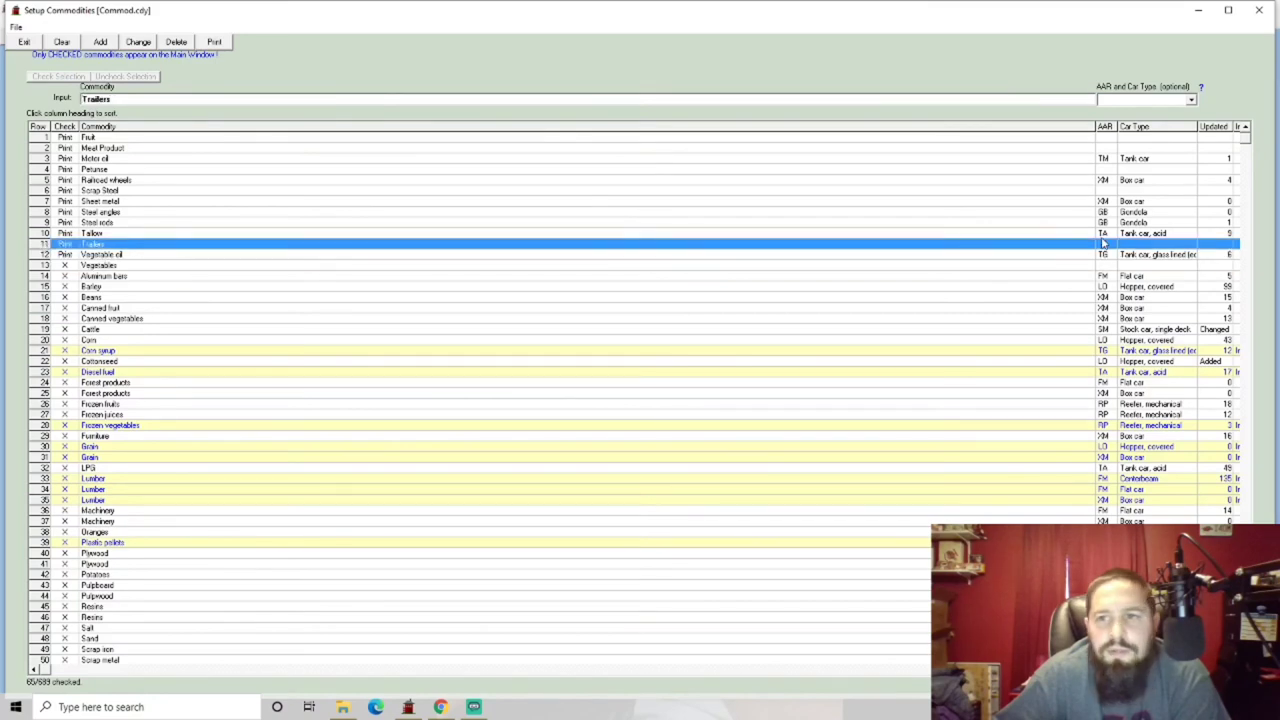
{"action": "left_click", "coordinate": [80, 244]}
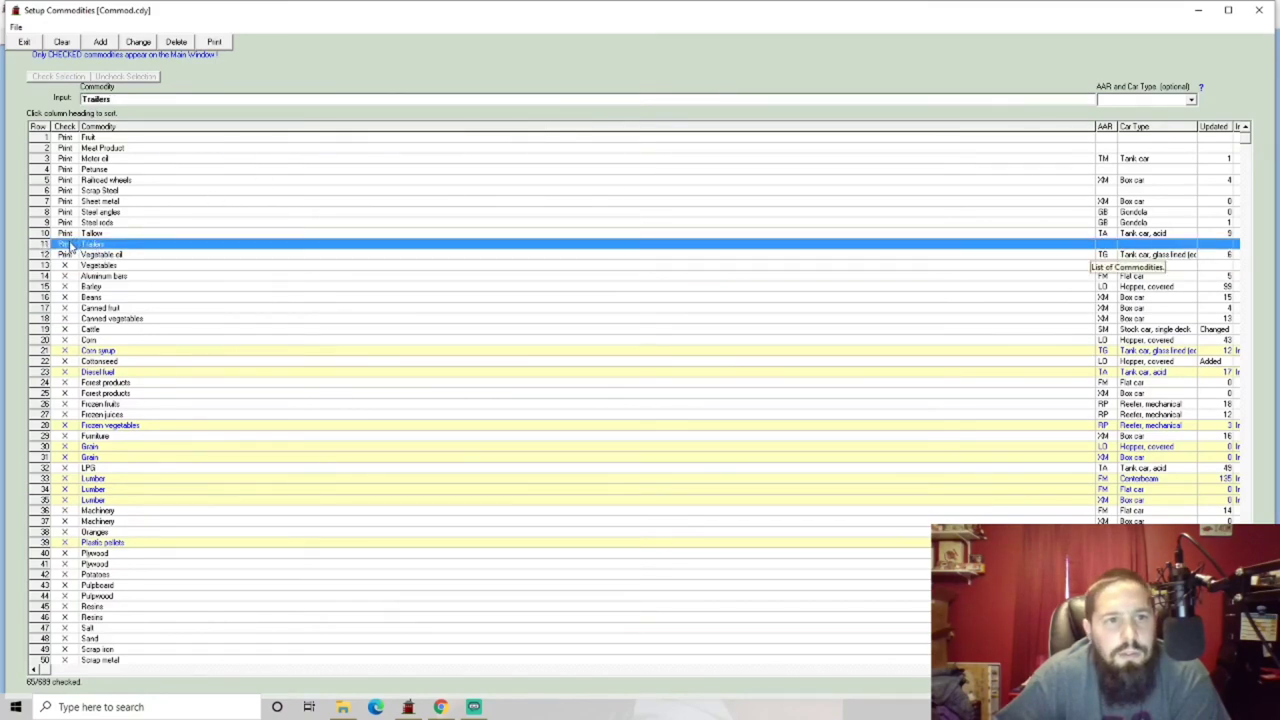
{"action": "left_click", "coordinate": [1191, 100]}
{"action": "scroll", "coordinate": [1197, 138], "scroll_direction": "down", "scroll_amount": 2}
{"action": "left_click_drag", "start_coordinate": [1197, 138], "coordinate": [1196, 172]}
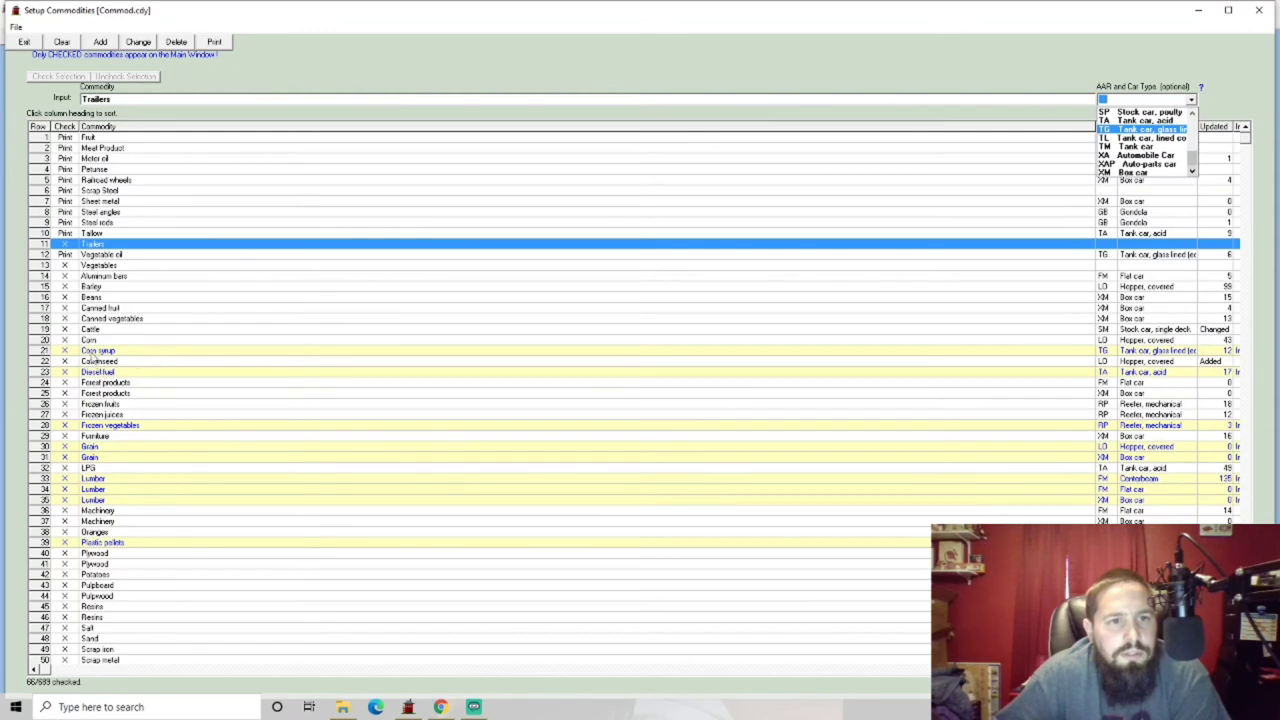
{"action": "left_click", "coordinate": [103, 187]}
Step: Check the Tallow, Steel rods, Steel angles, Sheet metal, Scrap Steel, Petunse, Railroad wheels, Motor oil, Meat Product, Fruit and Vegetable oil commodities
{"action": "scroll", "coordinate": [140, 280], "scroll_direction": "down", "scroll_amount": 20}
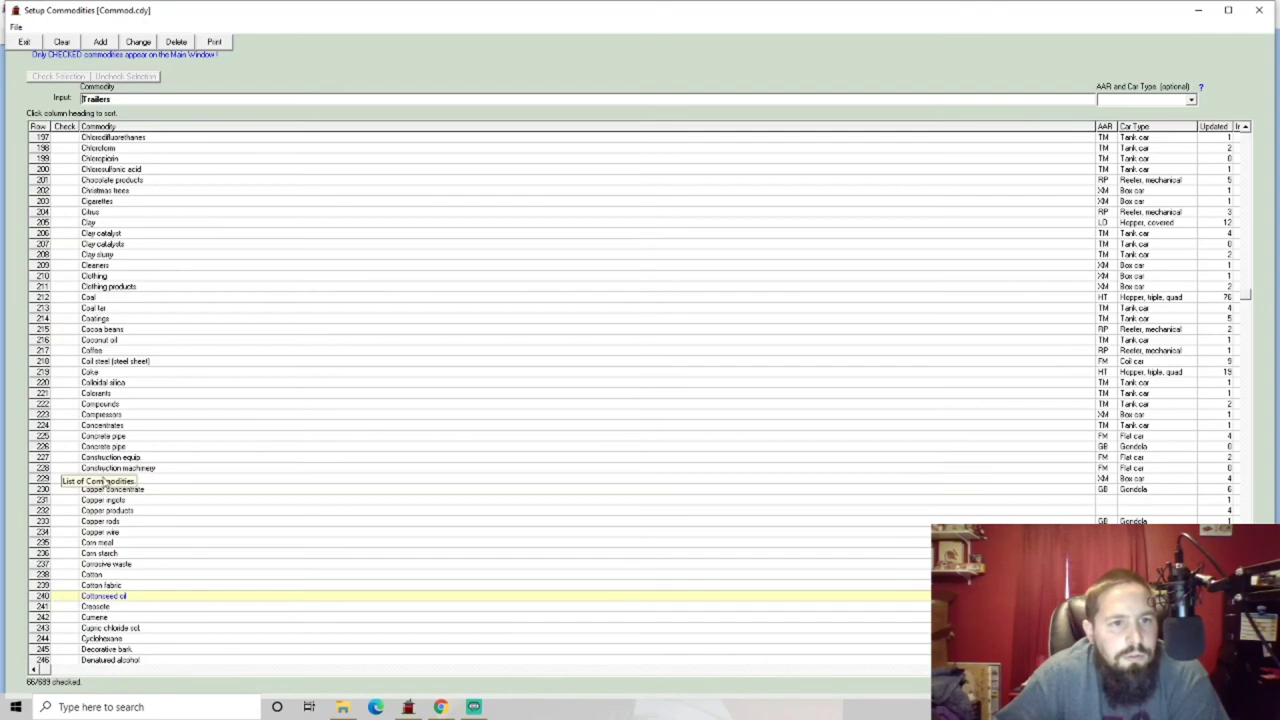
{"action": "scroll", "coordinate": [150, 460], "scroll_direction": "up", "scroll_amount": 20}
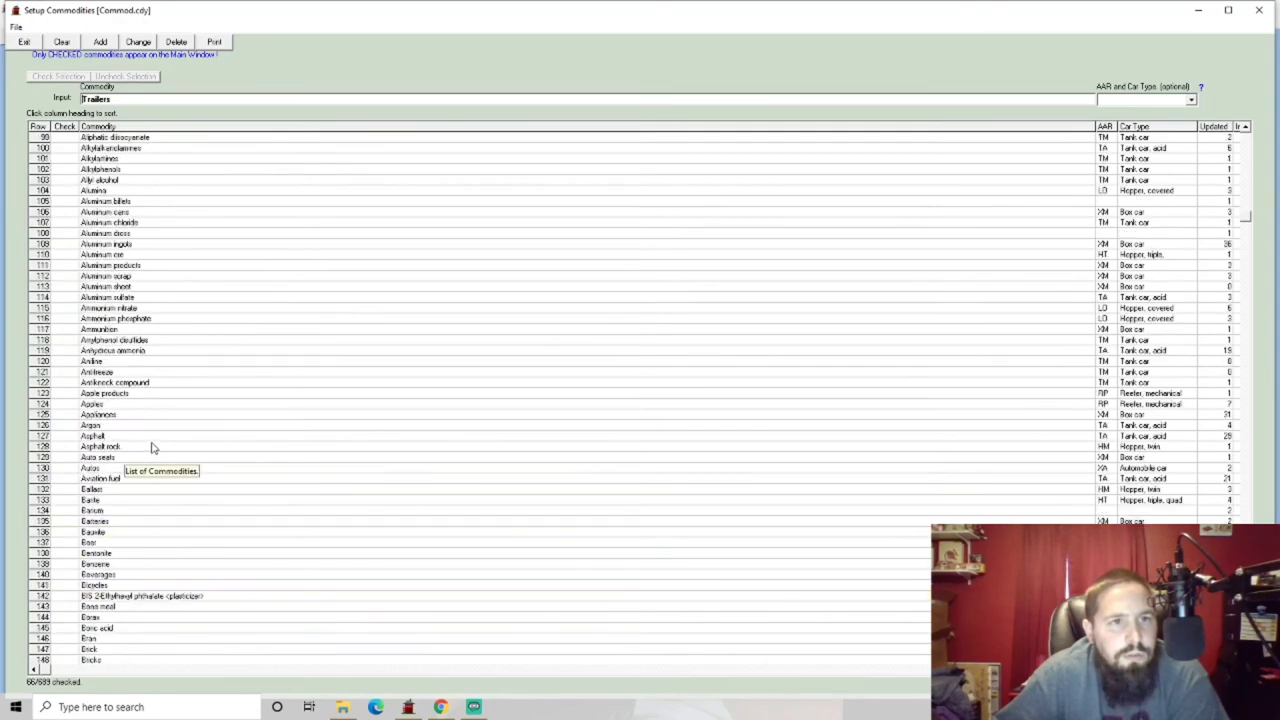
{"action": "scroll", "coordinate": [168, 538], "scroll_direction": "up", "scroll_amount": 16}
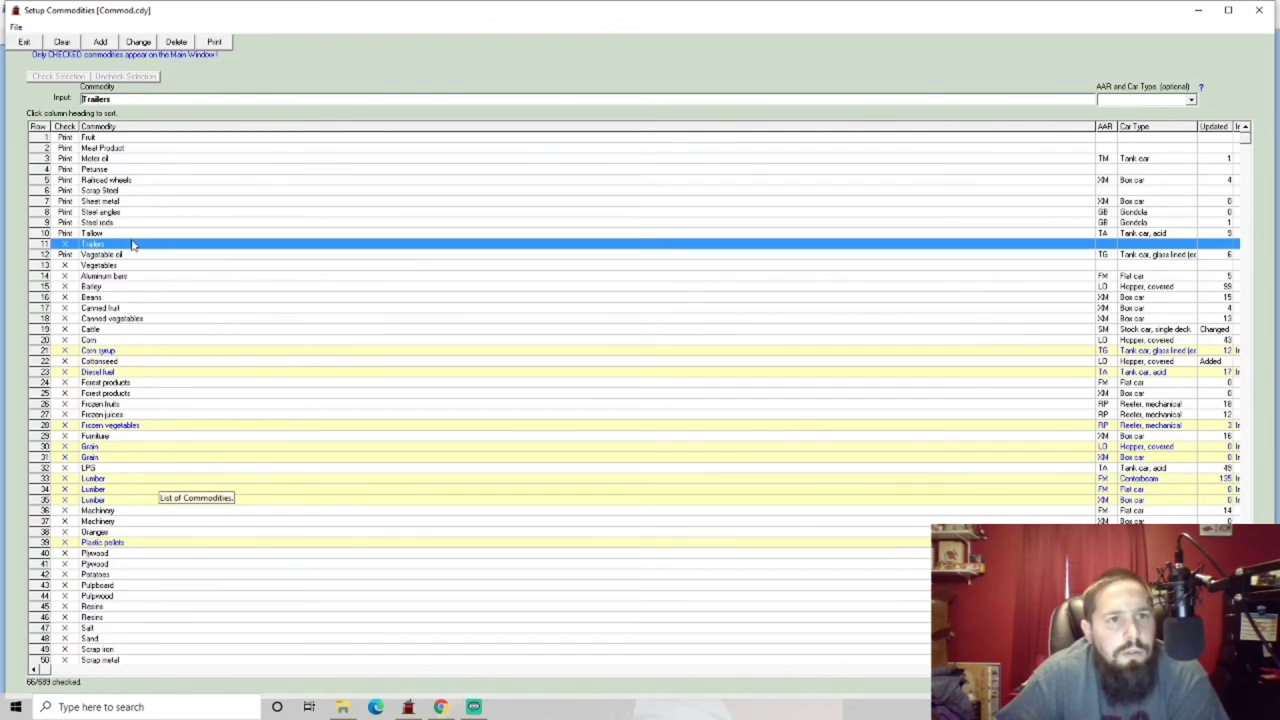
{"action": "left_click", "coordinate": [65, 233]}
{"action": "left_click", "coordinate": [65, 222]}
{"action": "left_click", "coordinate": [65, 212]}
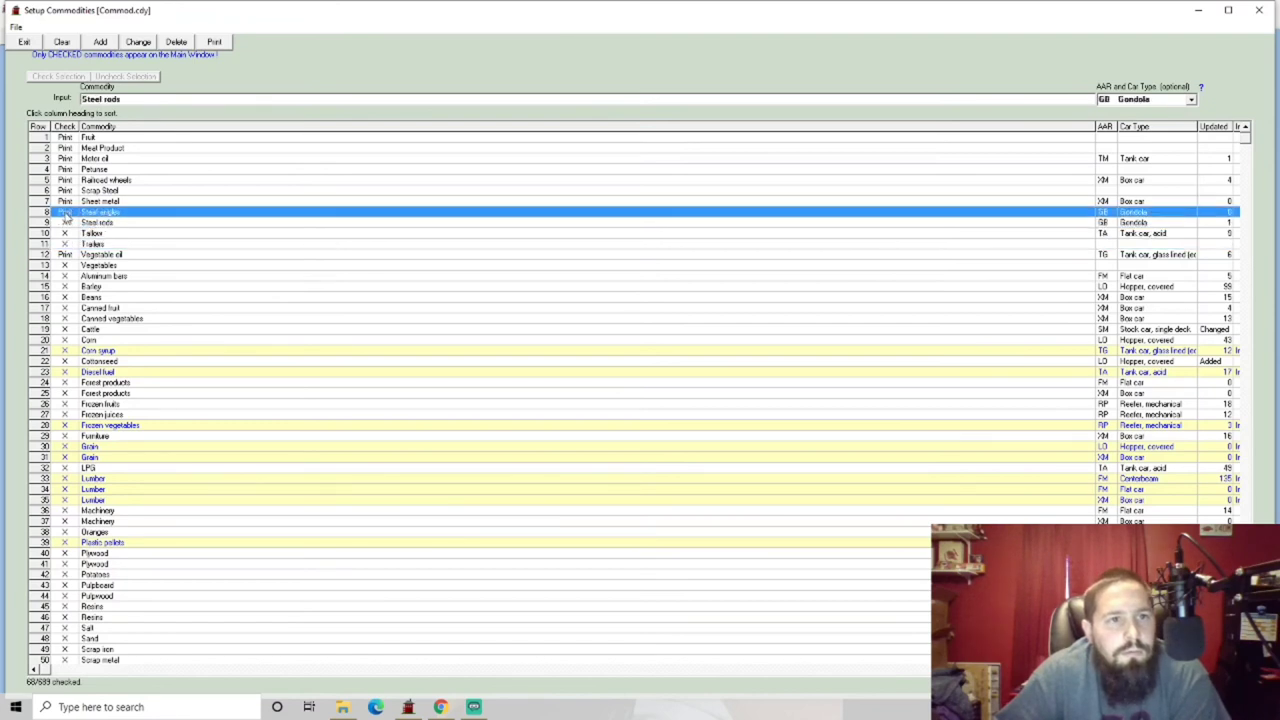
{"action": "left_click", "coordinate": [65, 201]}
{"action": "left_click", "coordinate": [65, 190]}
{"action": "left_click", "coordinate": [65, 169]}
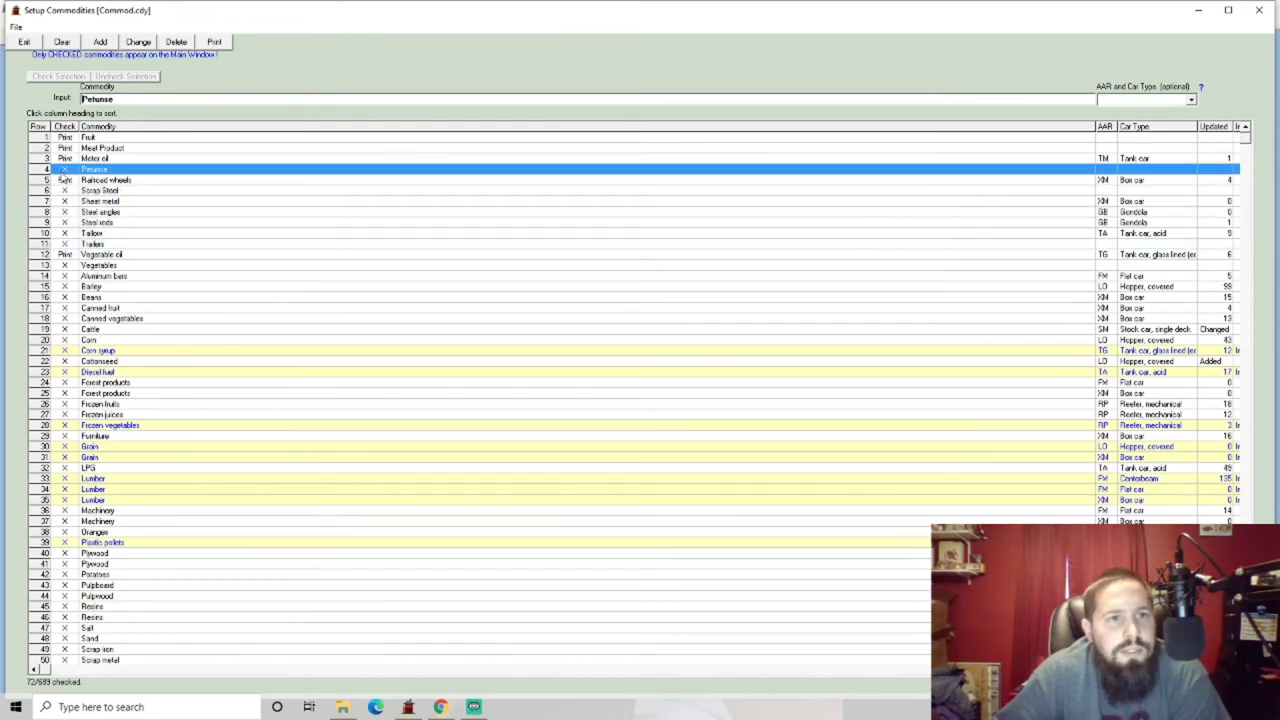
{"action": "left_click", "coordinate": [64, 180]}
{"action": "left_click", "coordinate": [65, 158]}
{"action": "left_click", "coordinate": [65, 148]}
{"action": "left_click", "coordinate": [65, 137]}
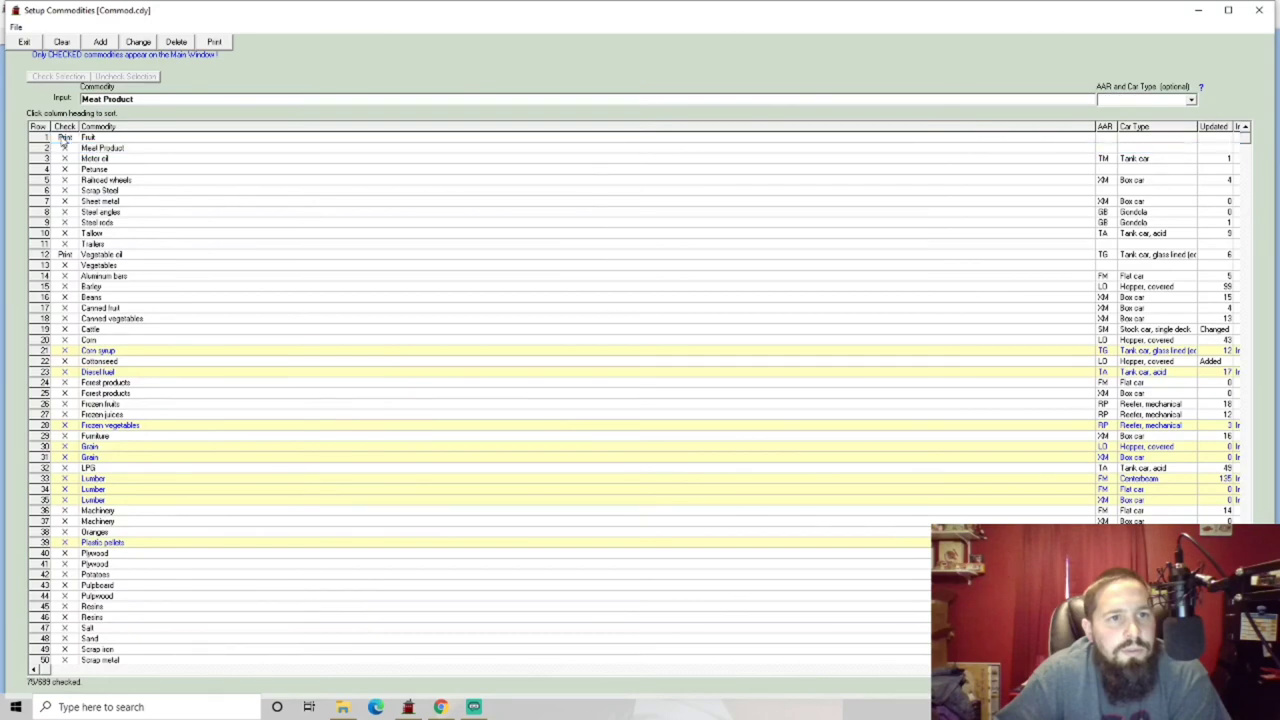
{"action": "left_click", "coordinate": [65, 254]}
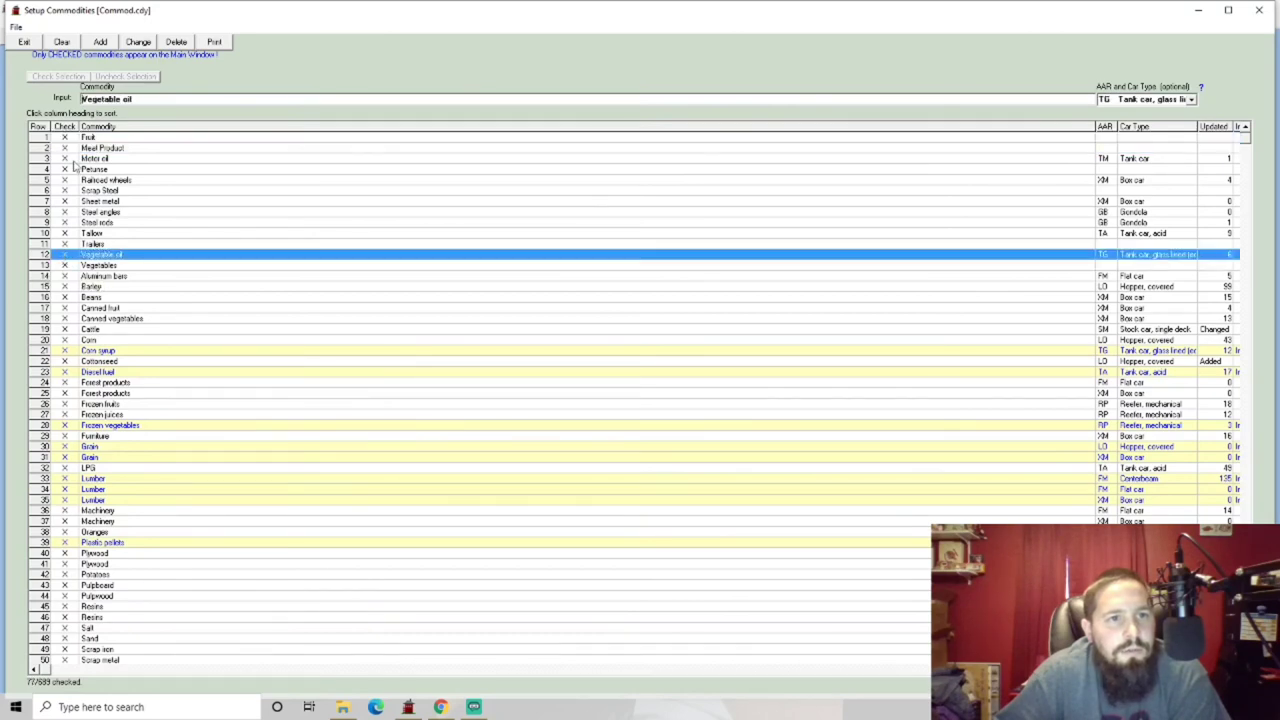
Step: Re-sort the commodities by check status and review the checked entries and the remaining unchecked ones
{"action": "left_click", "coordinate": [70, 130]}
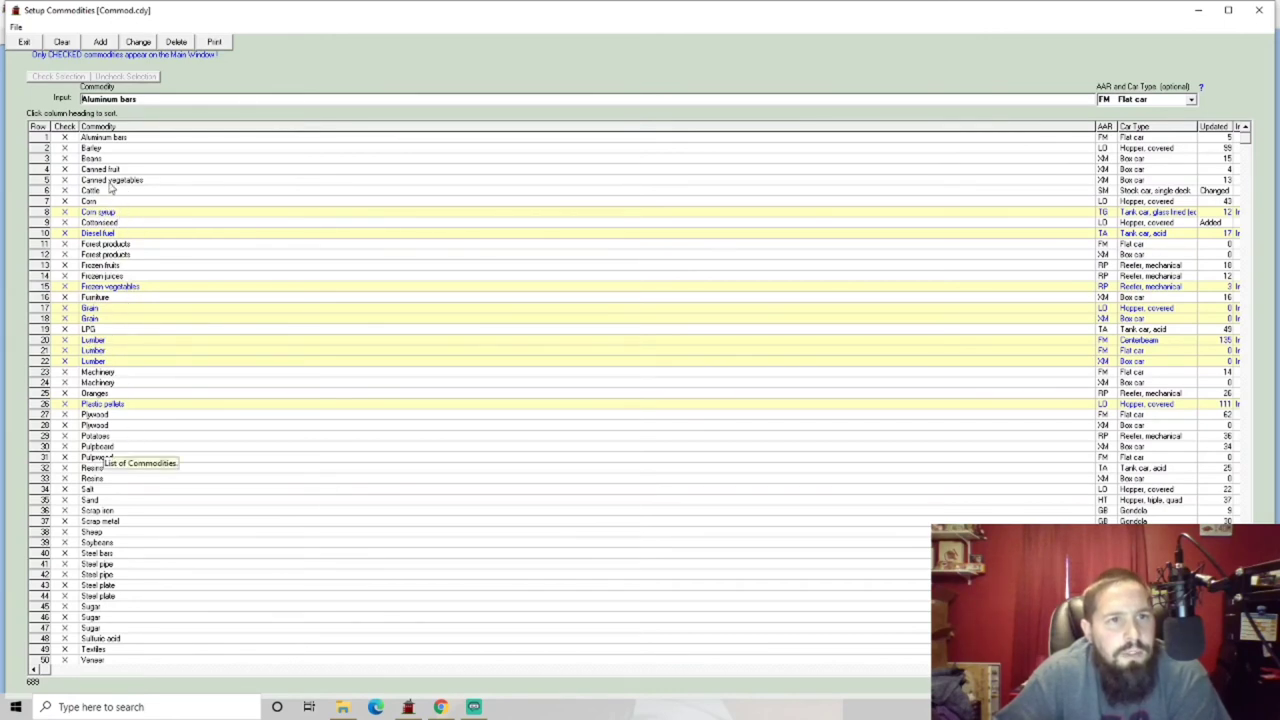
{"action": "scroll", "coordinate": [140, 490], "scroll_direction": "down", "scroll_amount": 16}
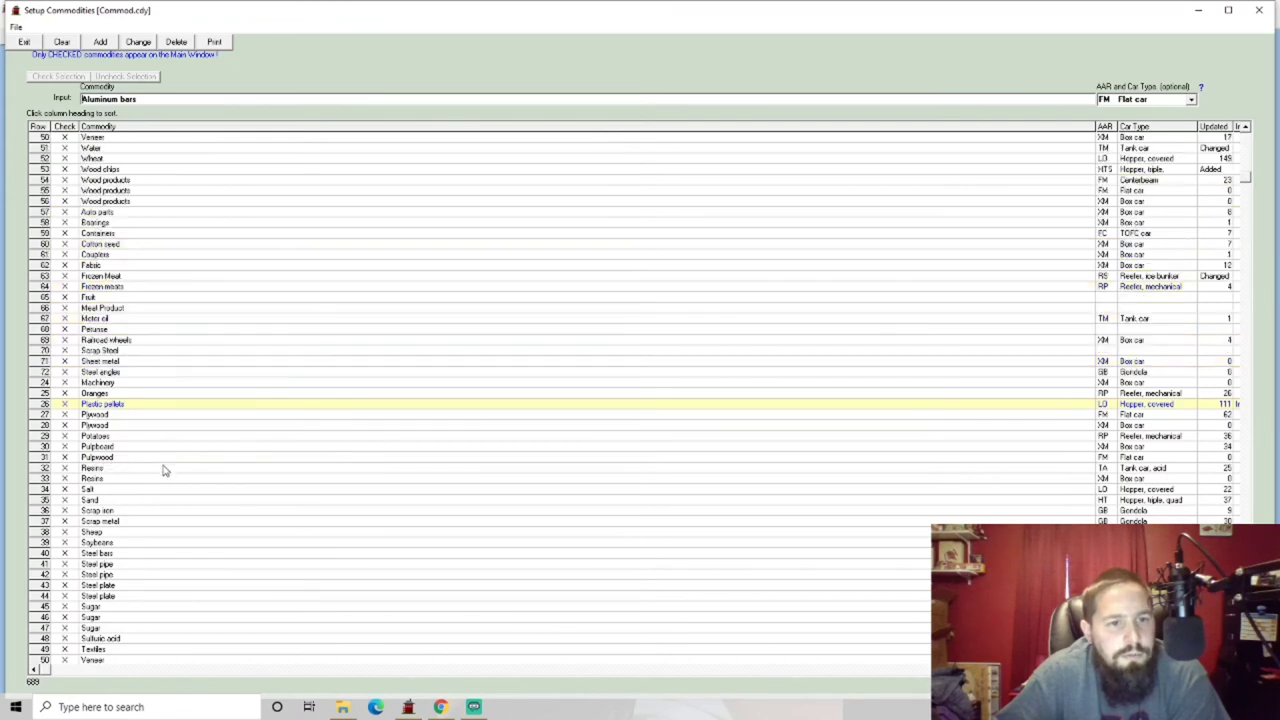
{"action": "scroll", "coordinate": [148, 488], "scroll_direction": "down", "scroll_amount": 20}
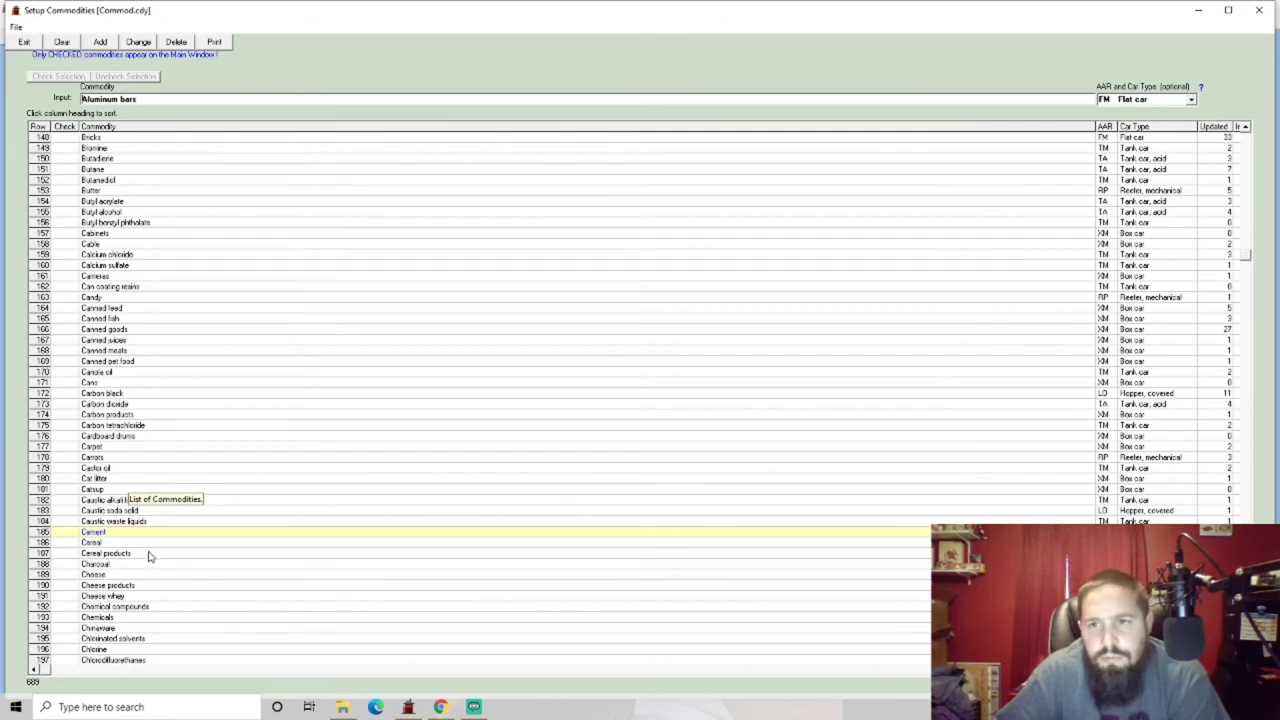
{"action": "scroll", "coordinate": [152, 552], "scroll_direction": "down", "scroll_amount": 19}
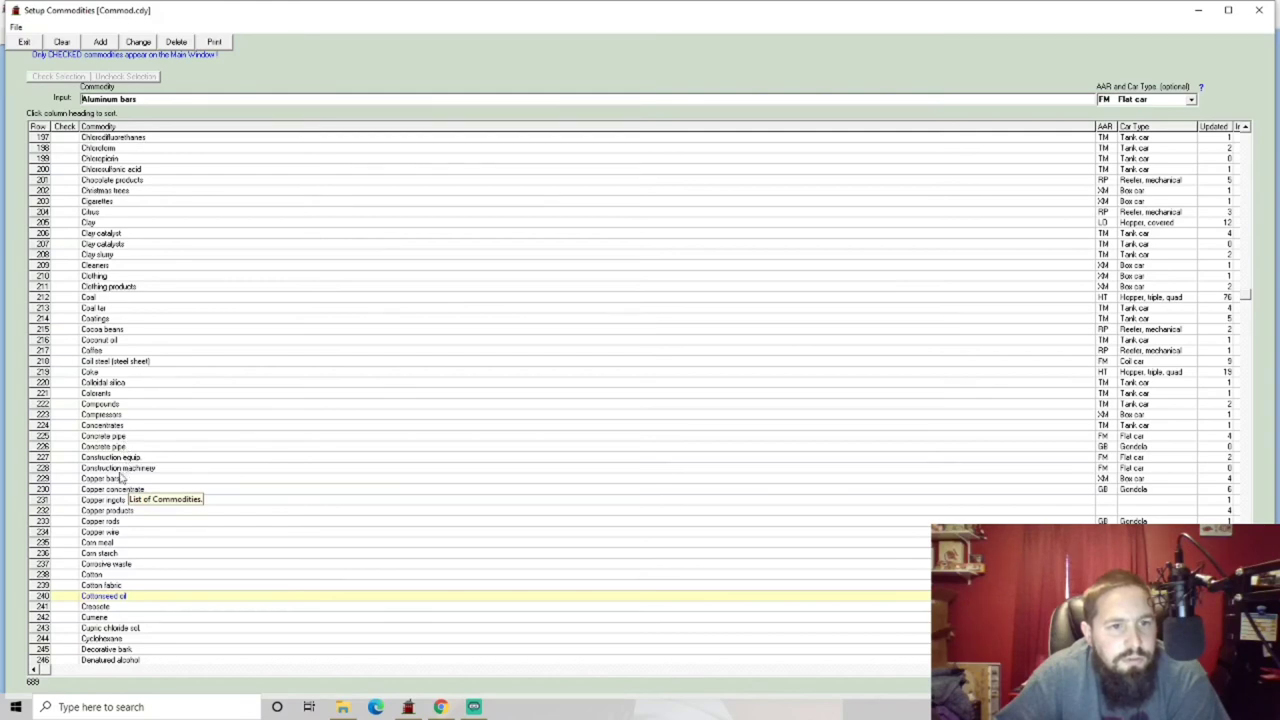
{"action": "scroll", "coordinate": [148, 489], "scroll_direction": "up", "scroll_amount": 10}
{"action": "scroll", "coordinate": [148, 489], "scroll_direction": "up", "scroll_amount": 15}
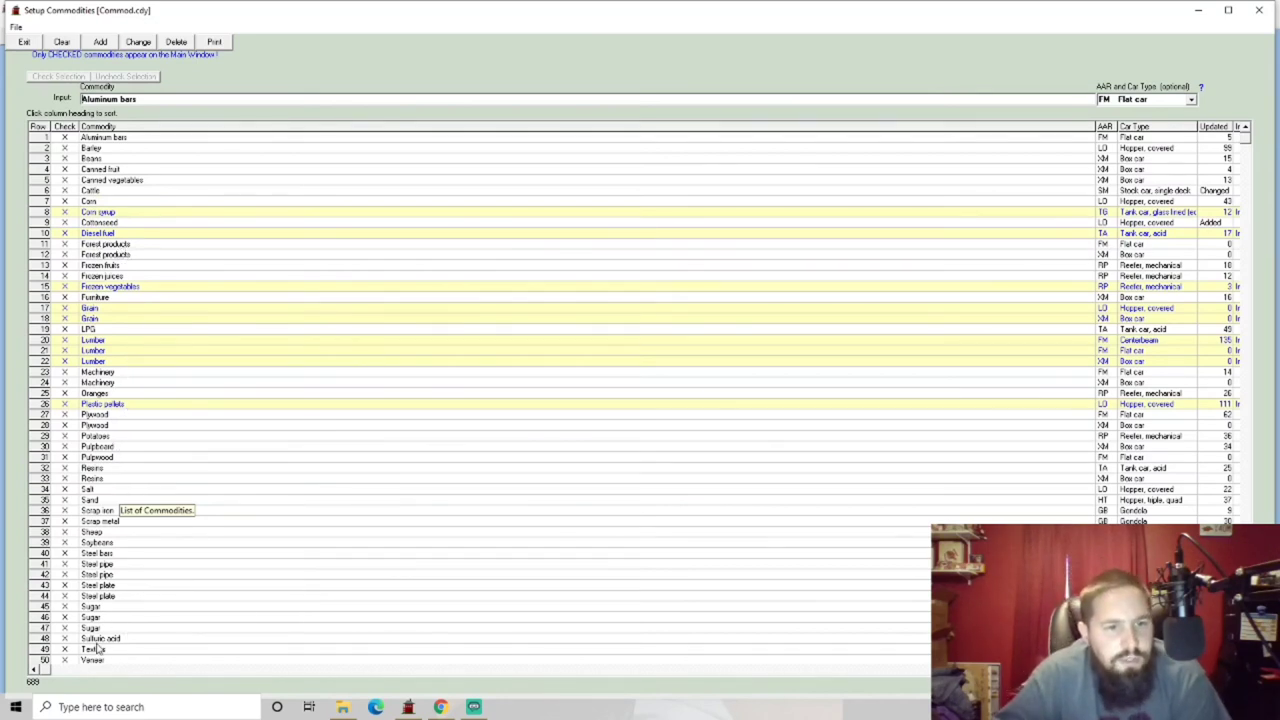
Step: Assign the FC TOFC car type to the checked Trailers commodity and apply the change
{"action": "scroll", "coordinate": [120, 630], "scroll_direction": "down", "scroll_amount": 5}
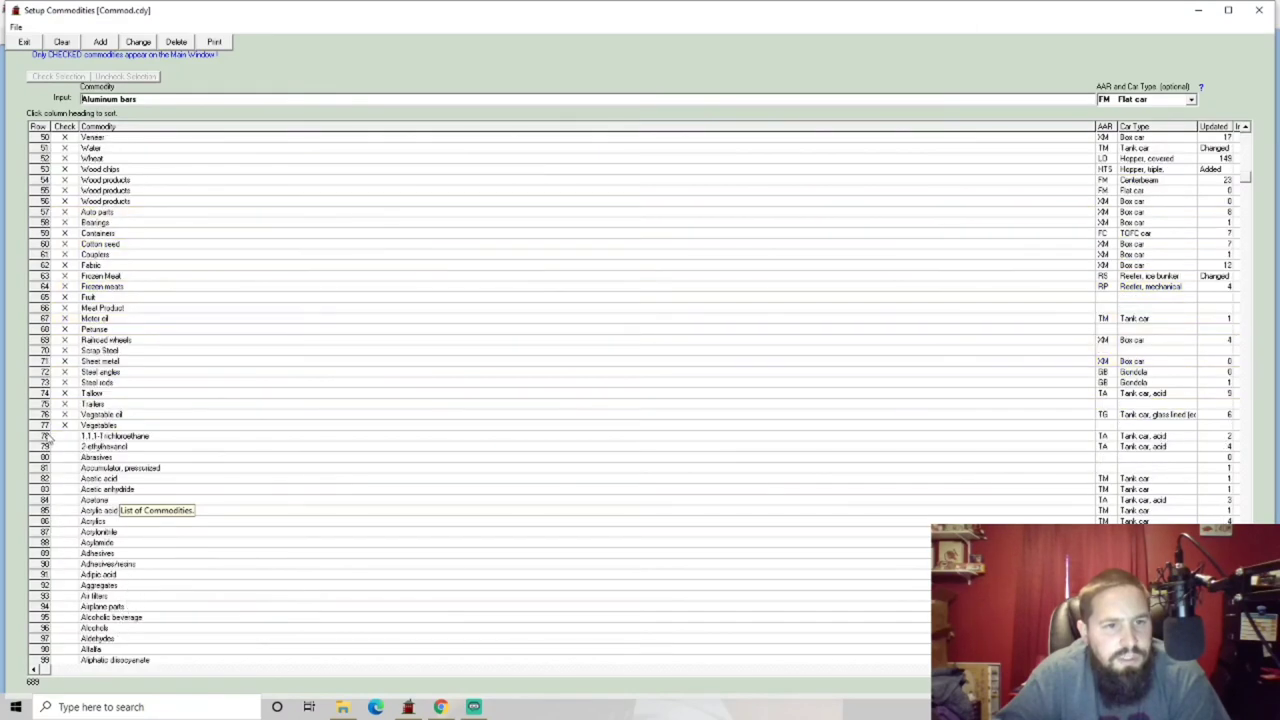
{"action": "left_click", "coordinate": [93, 406]}
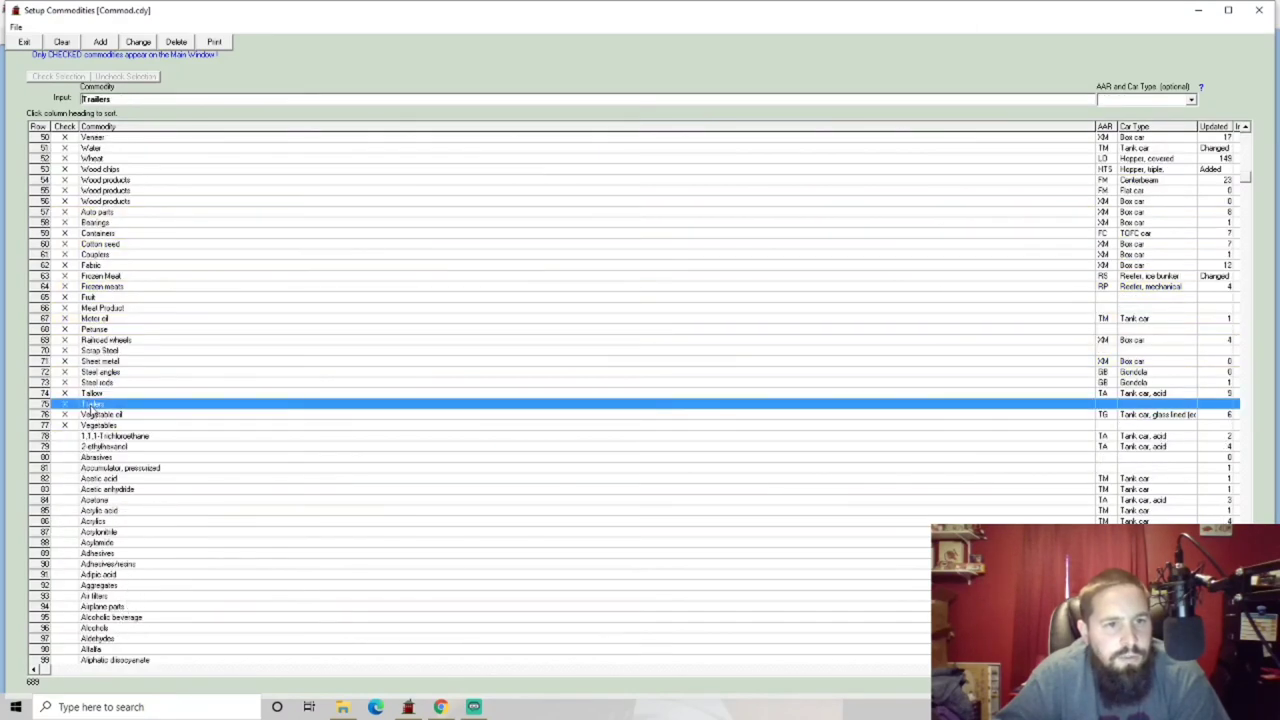
{"action": "left_click", "coordinate": [1191, 100]}
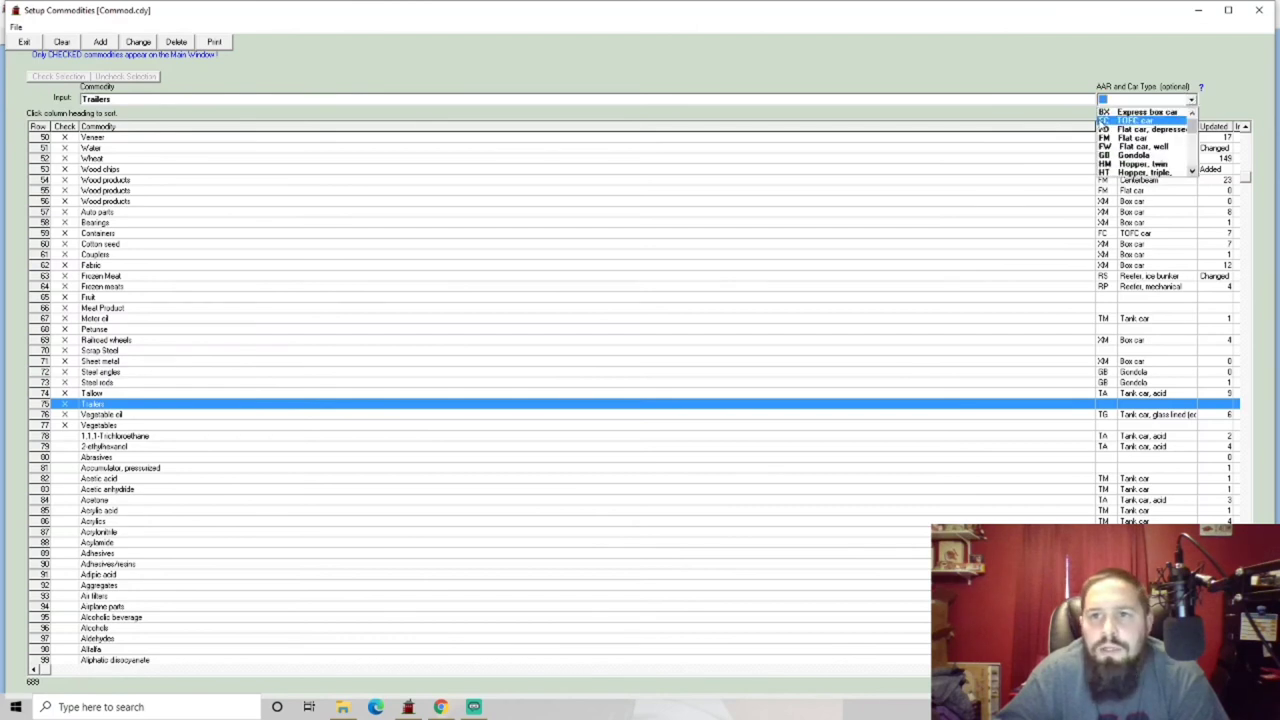
{"action": "left_click", "coordinate": [1137, 121]}
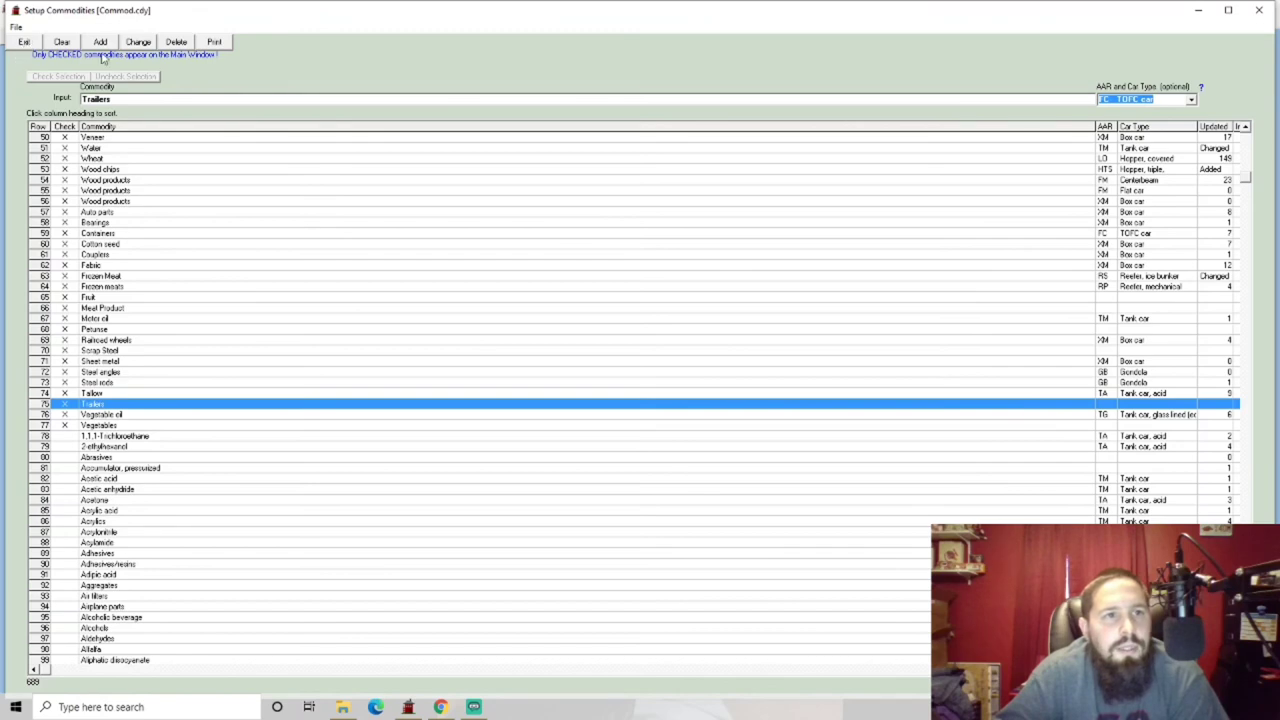
{"action": "left_click", "coordinate": [137, 42]}
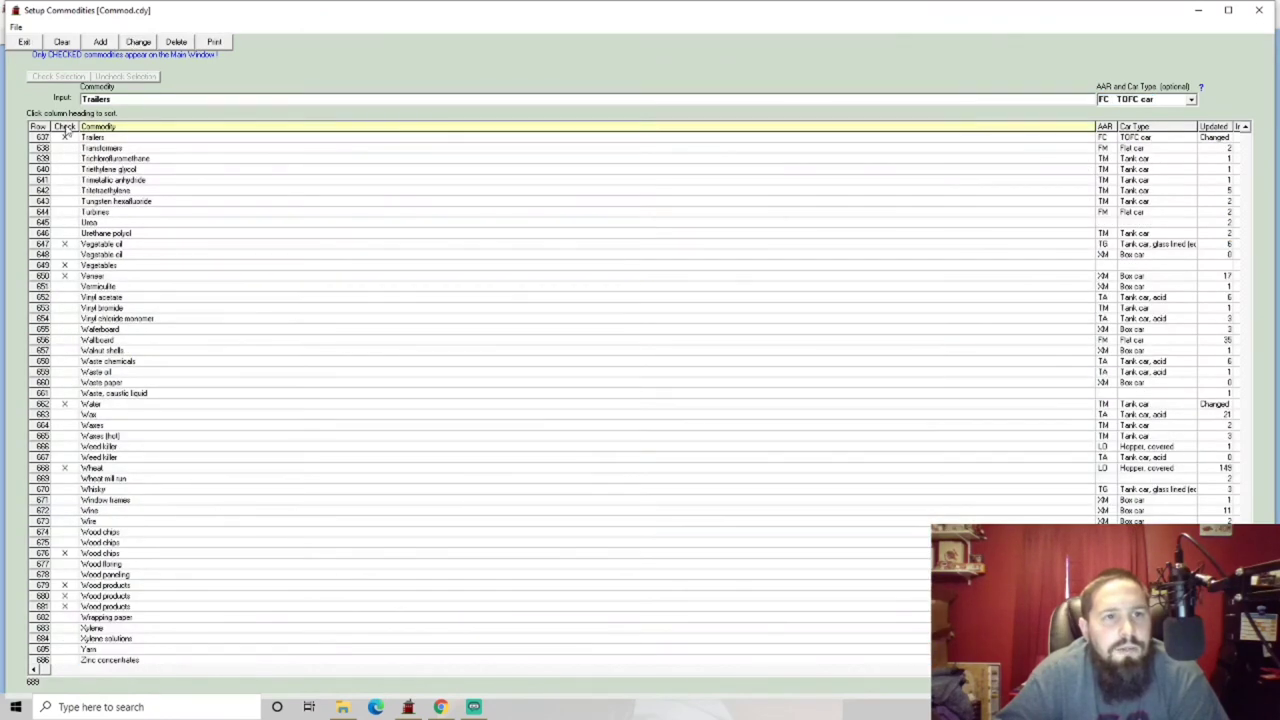
Step: Sort the commodities by check status again and exit the commodity setup, returning to the main window
{"action": "left_click", "coordinate": [66, 128]}
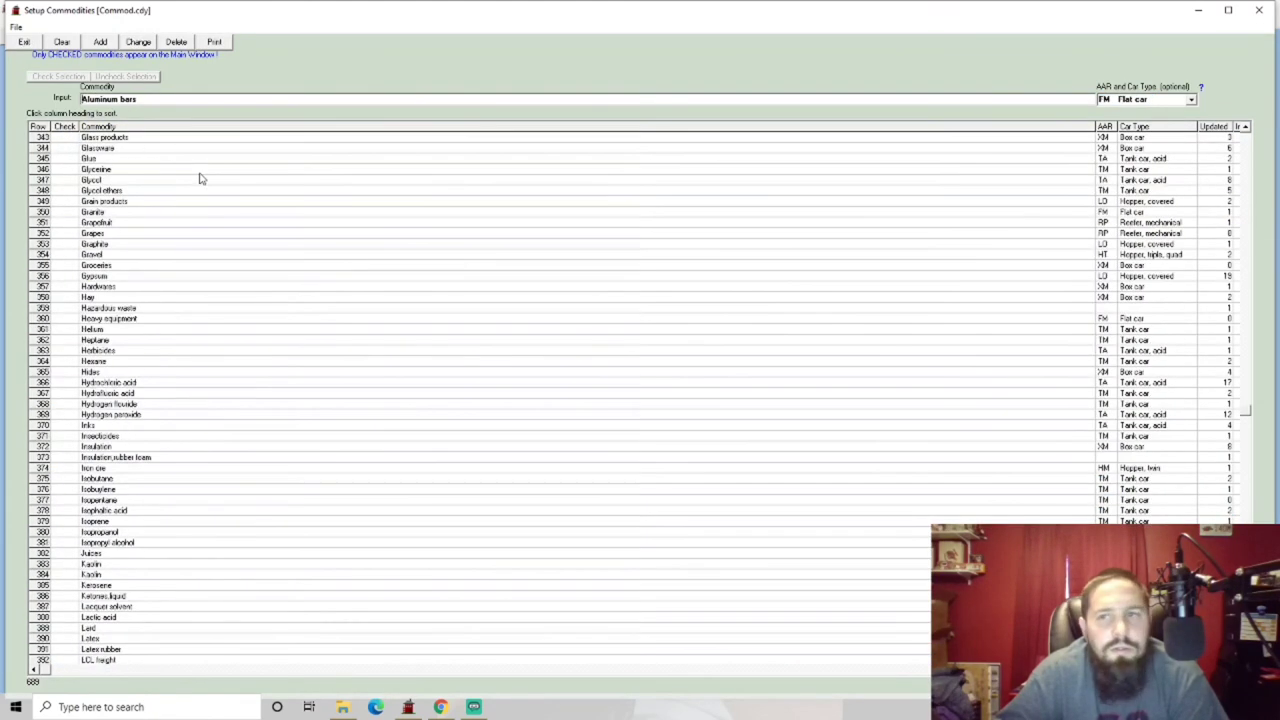
{"action": "left_click_drag", "start_coordinate": [1248, 308], "coordinate": [1254, 123]}
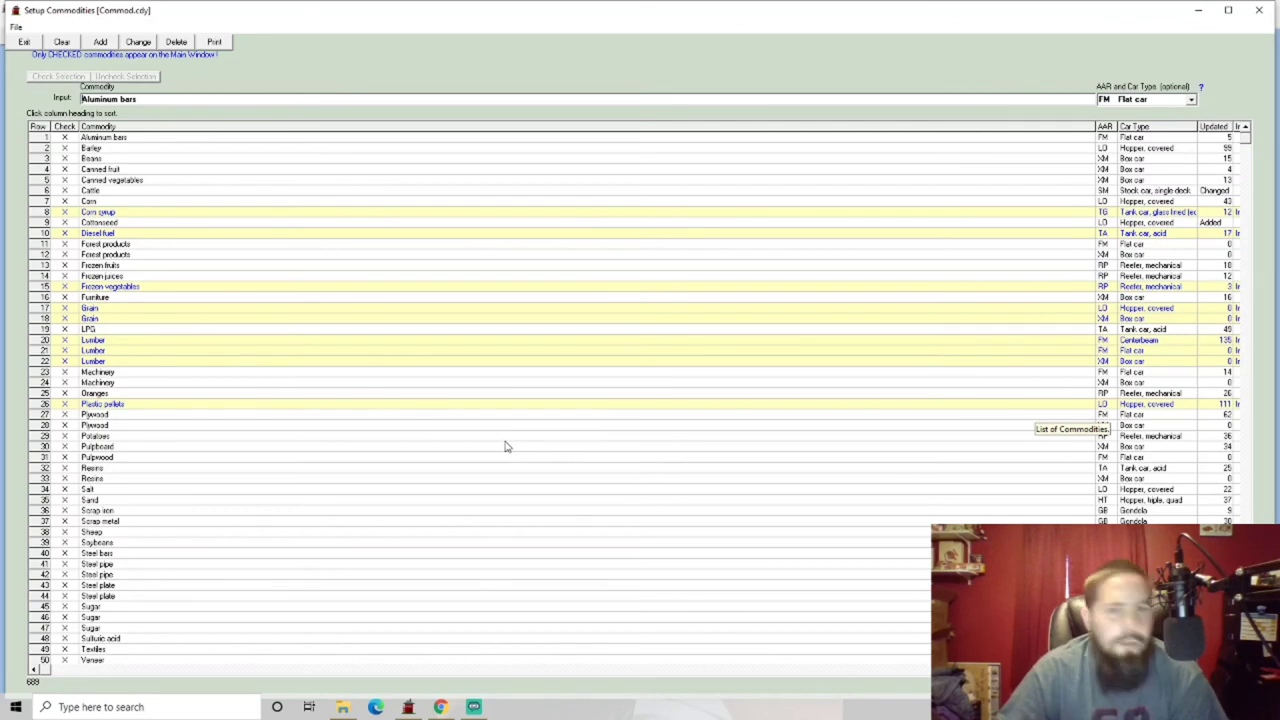
{"action": "left_click", "coordinate": [26, 42]}
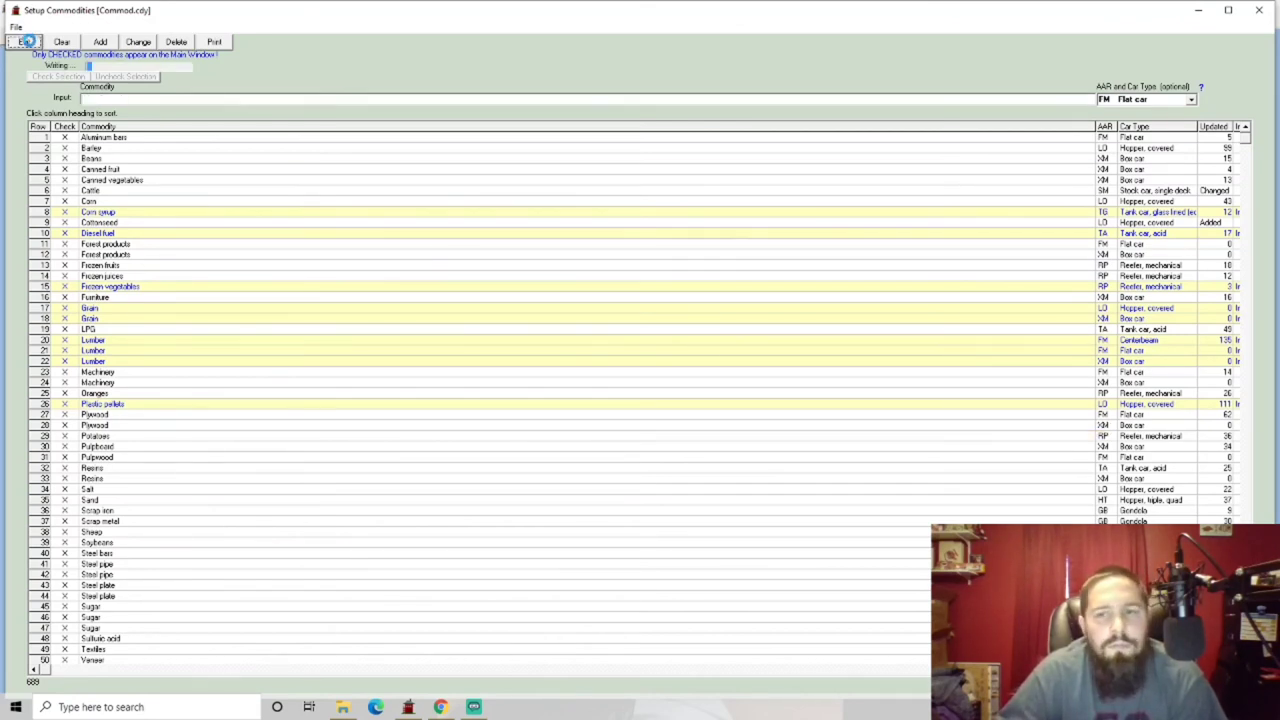